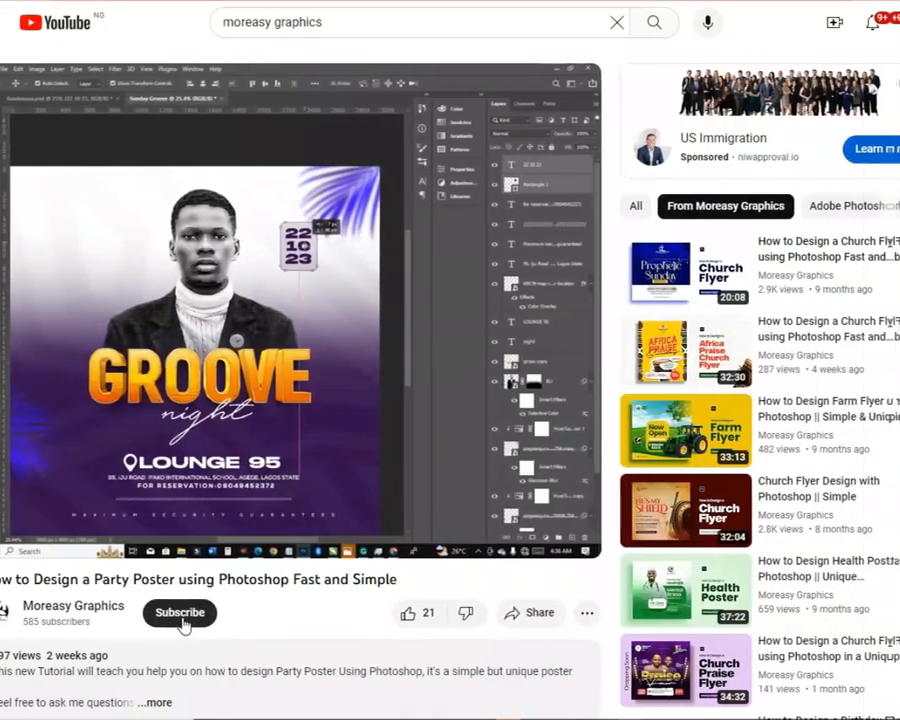
Subscribe to the Moreasy Graphics channel and set its notification preference.
left_click(188, 615)
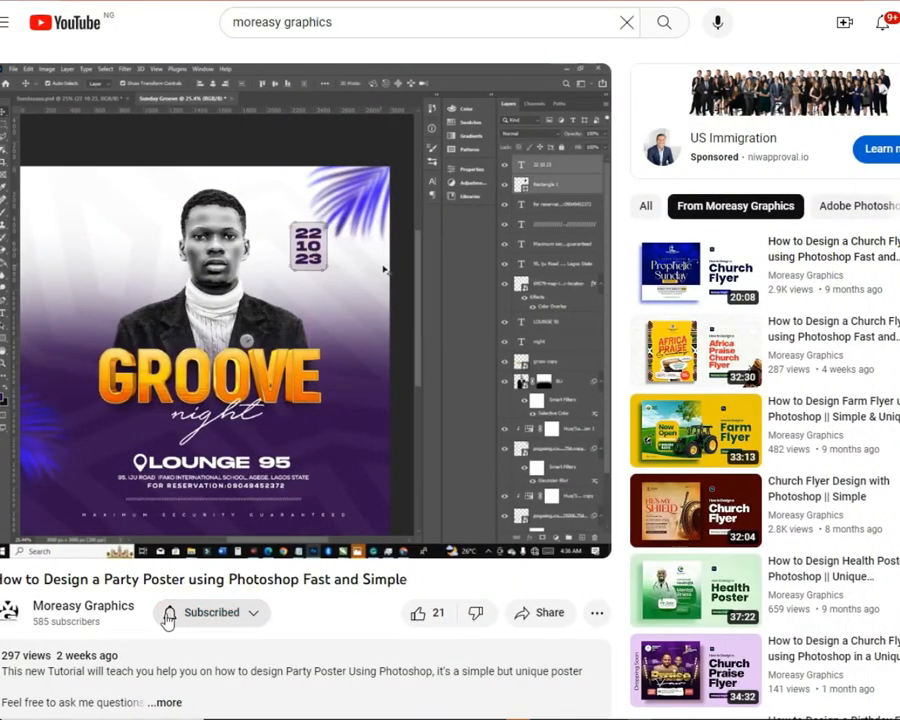
left_click(168, 615)
left_click(217, 503)
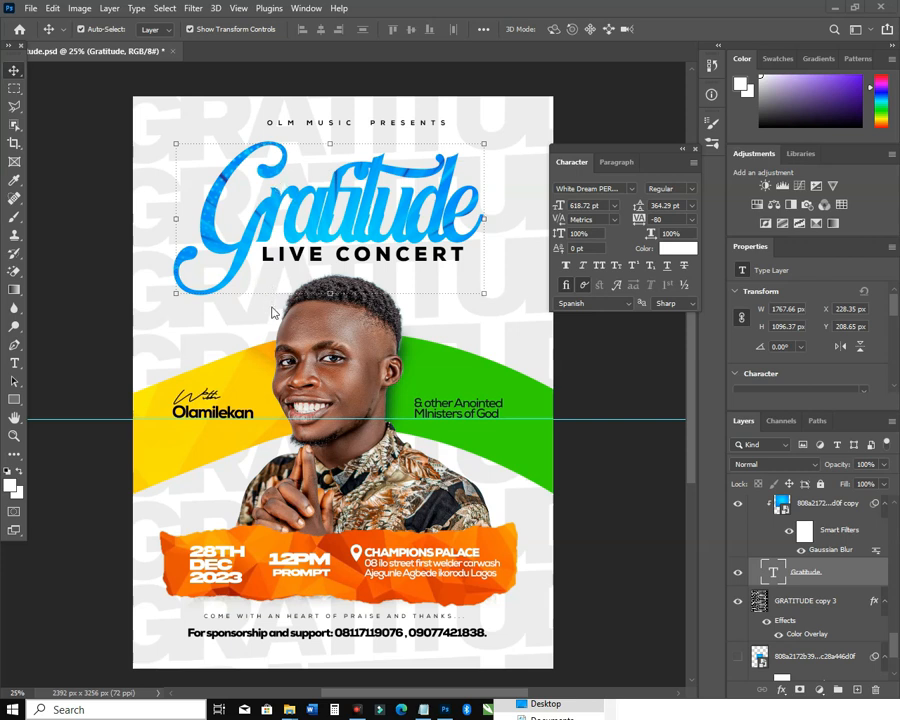
In Photoshop, start a new document and open the Gratitude Content text file from the Gratitude Tutorial folder.
left_click(31, 9)
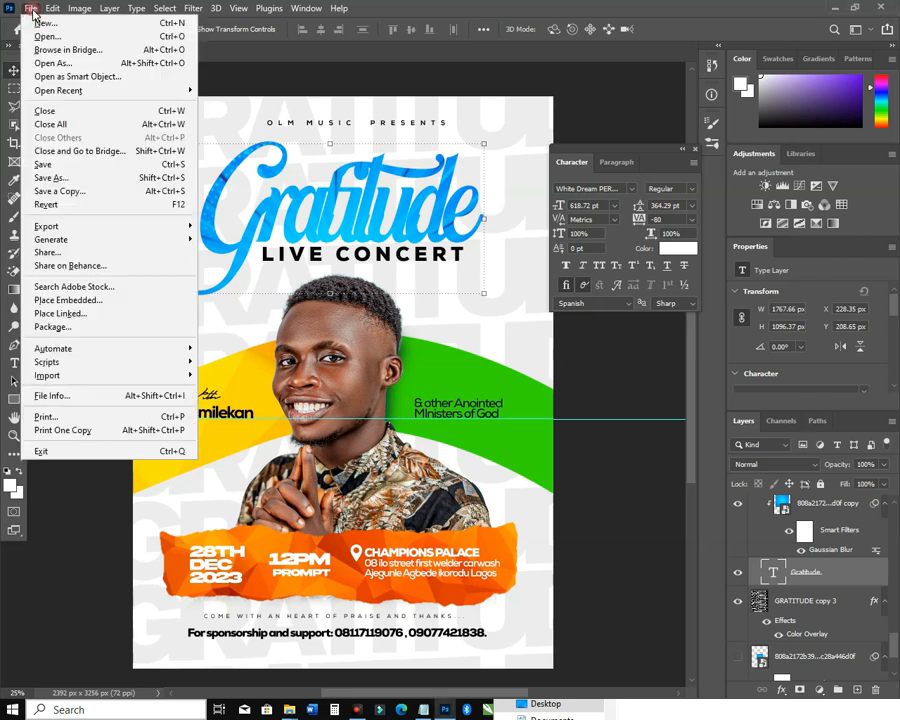
left_click(106, 24)
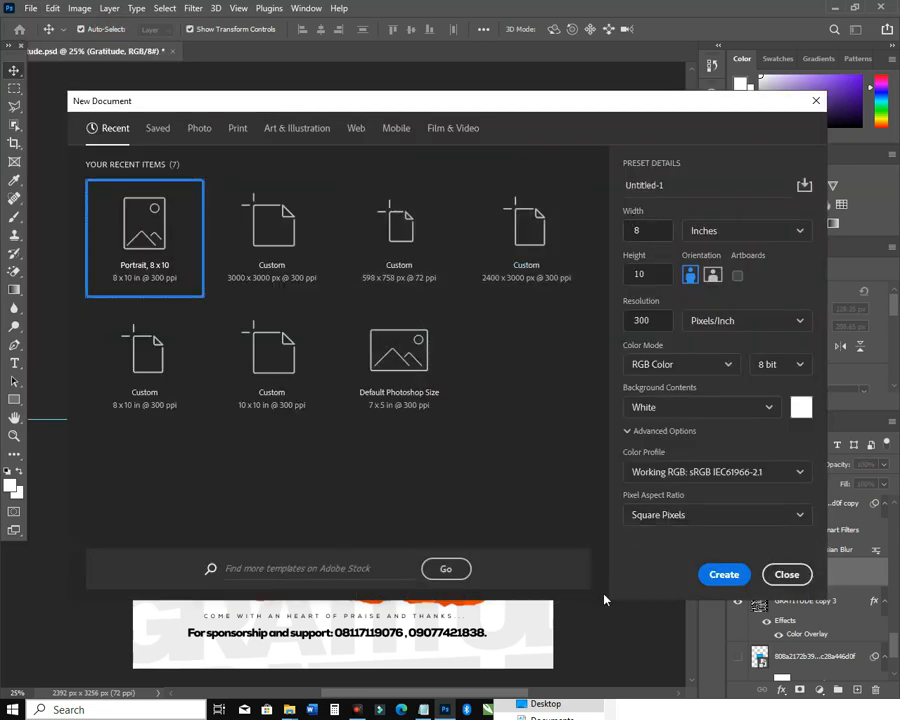
left_click(625, 708)
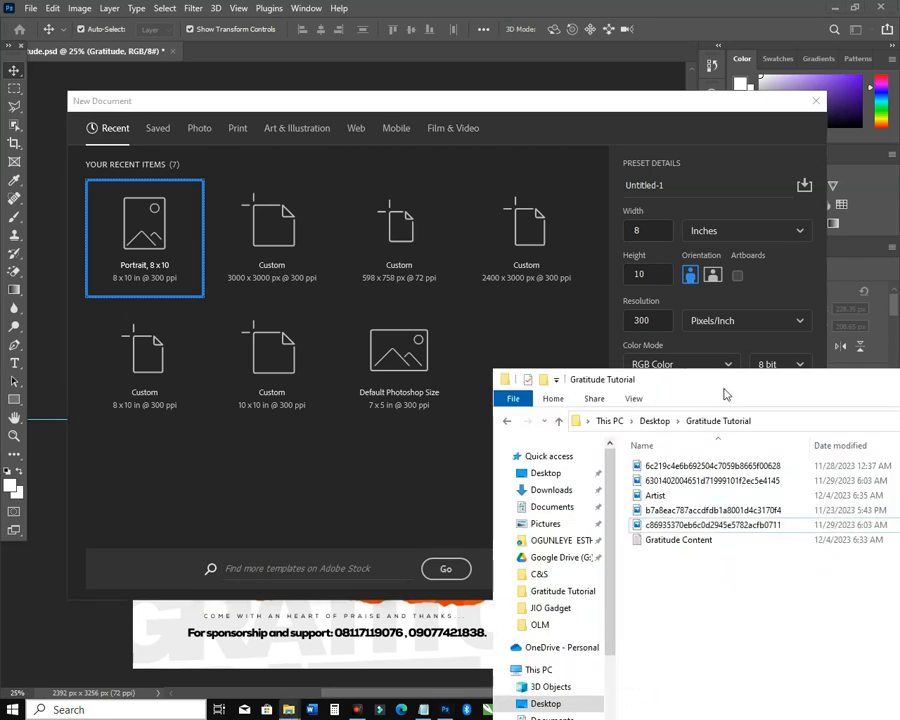
left_click(727, 362)
left_click(693, 716)
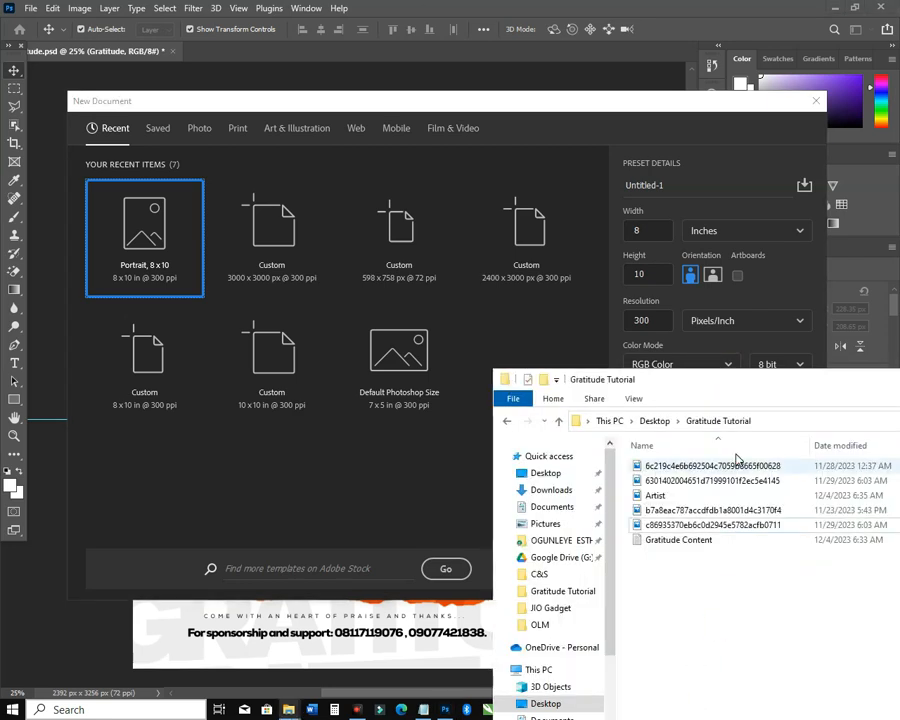
left_click_drag(755, 386, 434, 201)
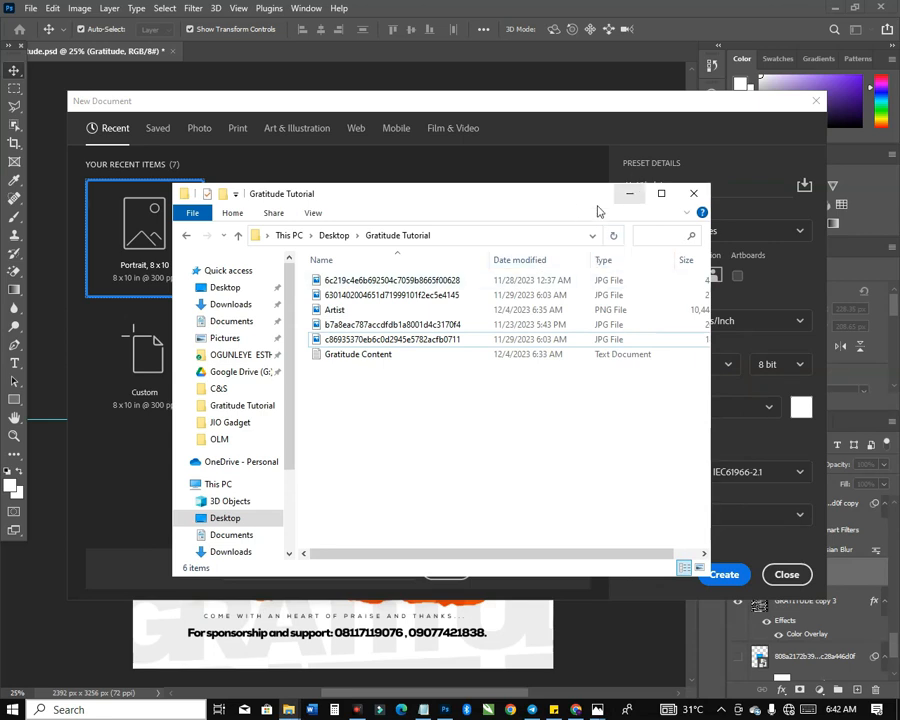
left_click(402, 362)
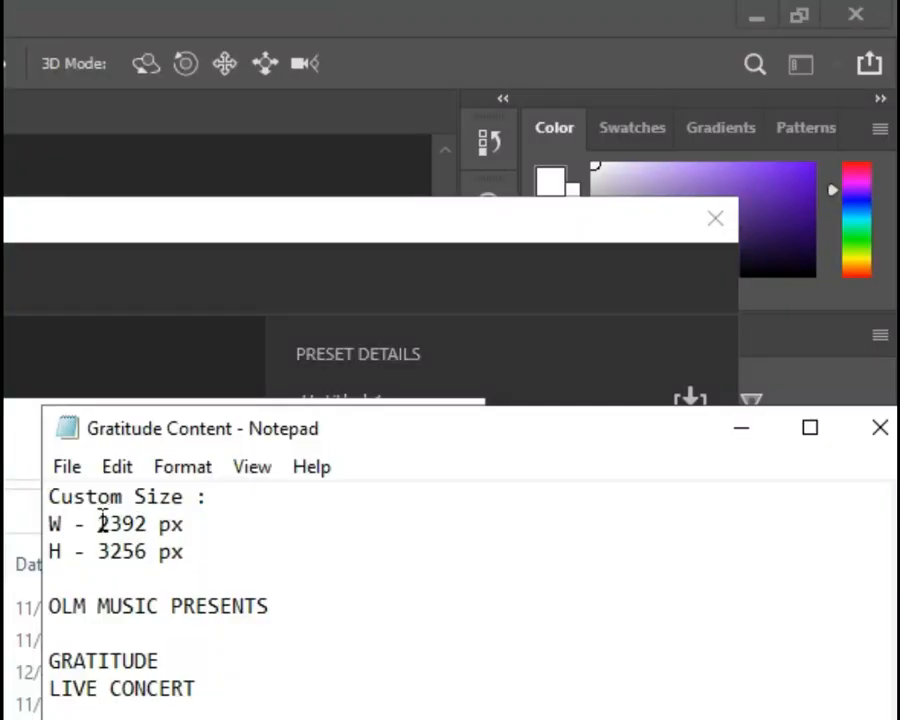
Set the new document's unit to pixels and its width to 2392, copied from the Gratitude Content notes.
left_click_drag(100, 523, 148, 523)
key("ctrl+c")
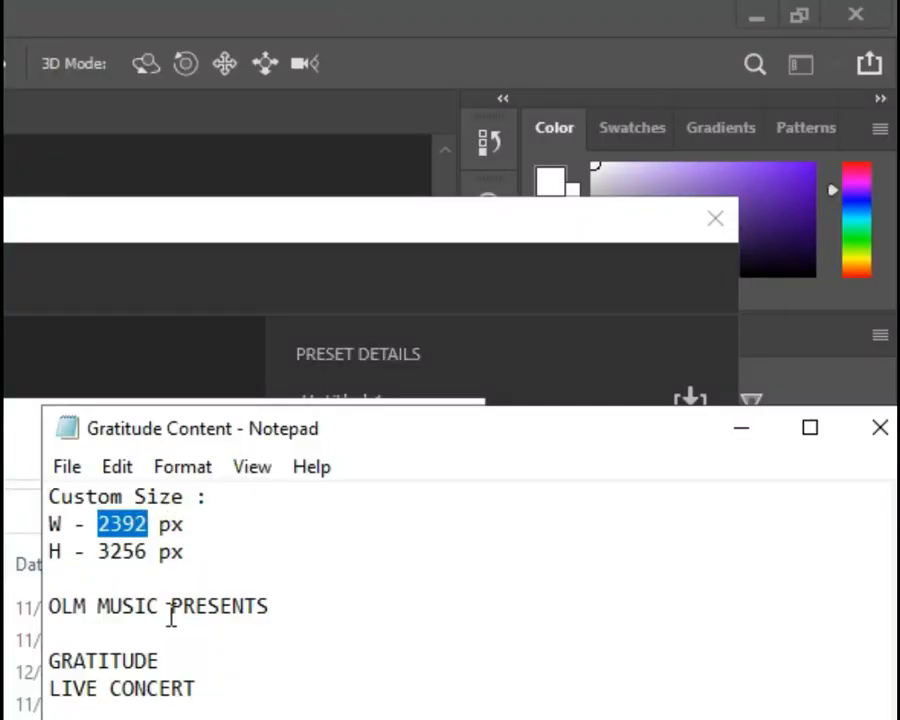
left_click(583, 286)
double_click(360, 502)
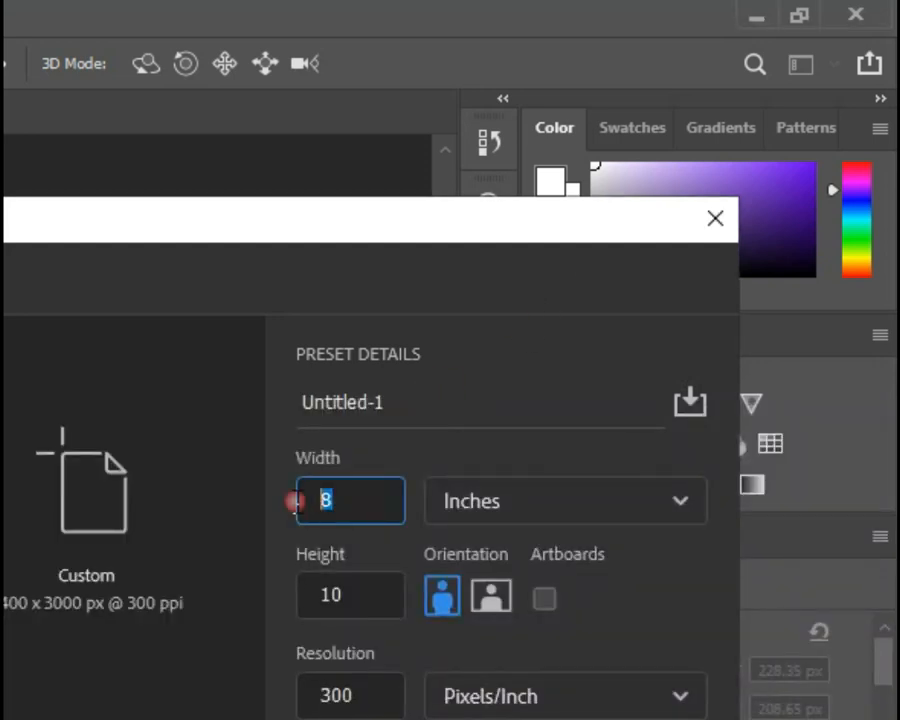
left_click(554, 508)
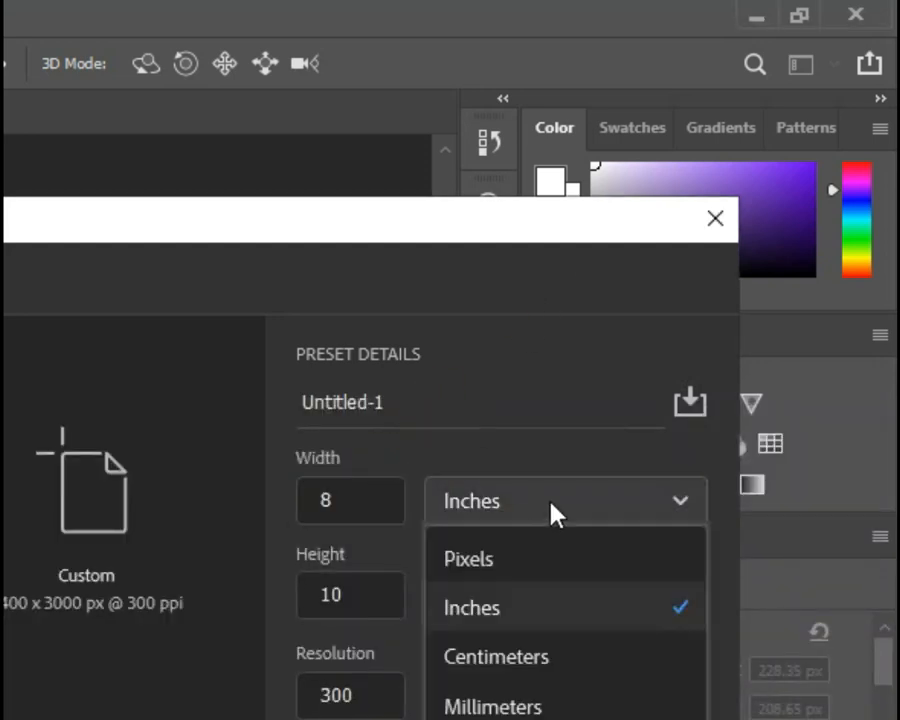
left_click(516, 559)
left_click(226, 482)
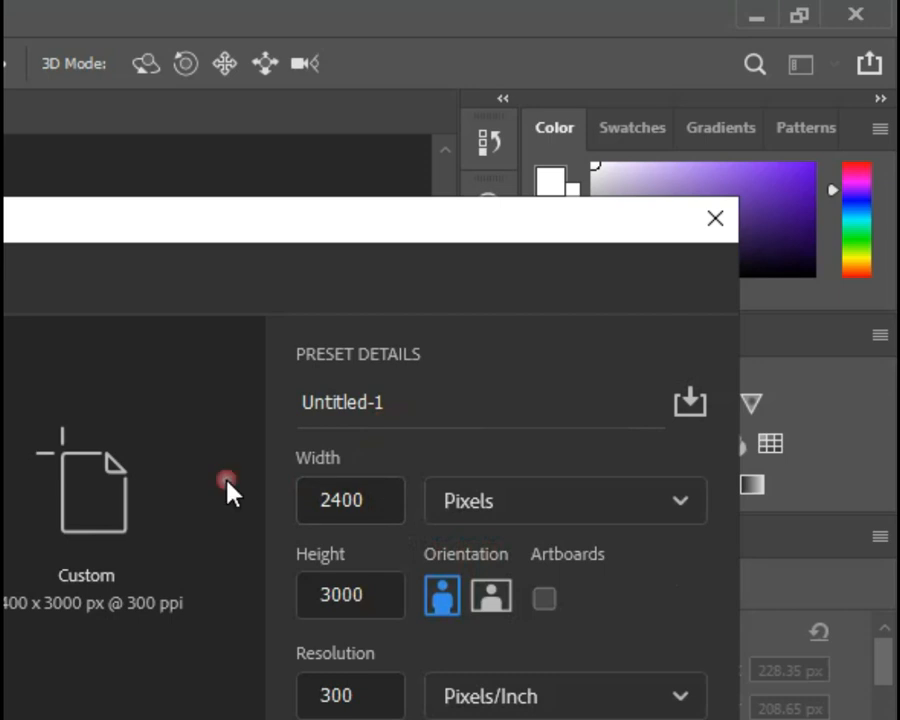
left_click(364, 490)
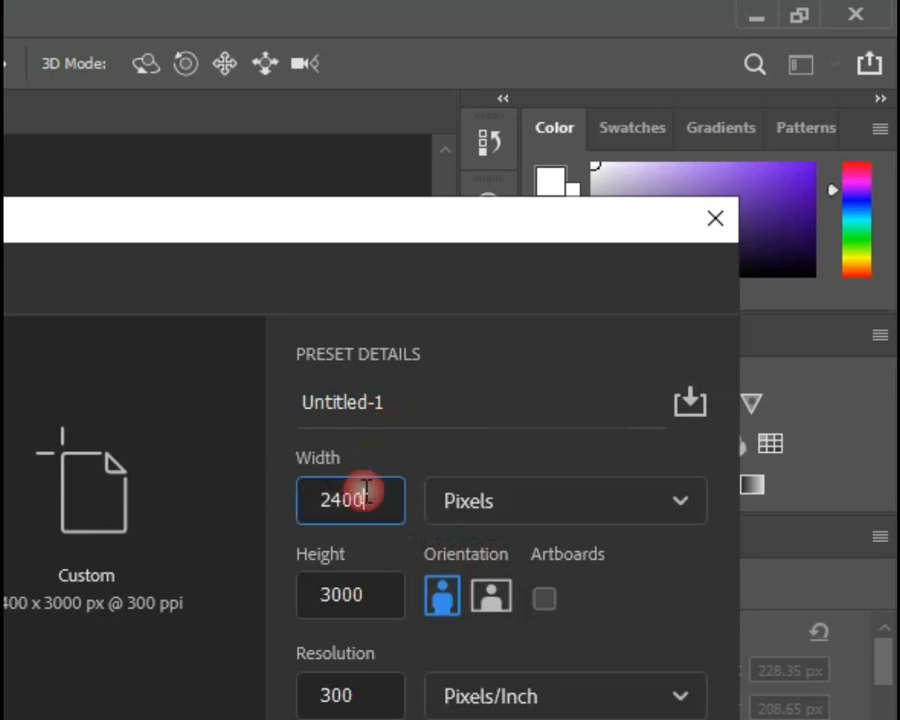
double_click(371, 503)
key("ctrl+v")
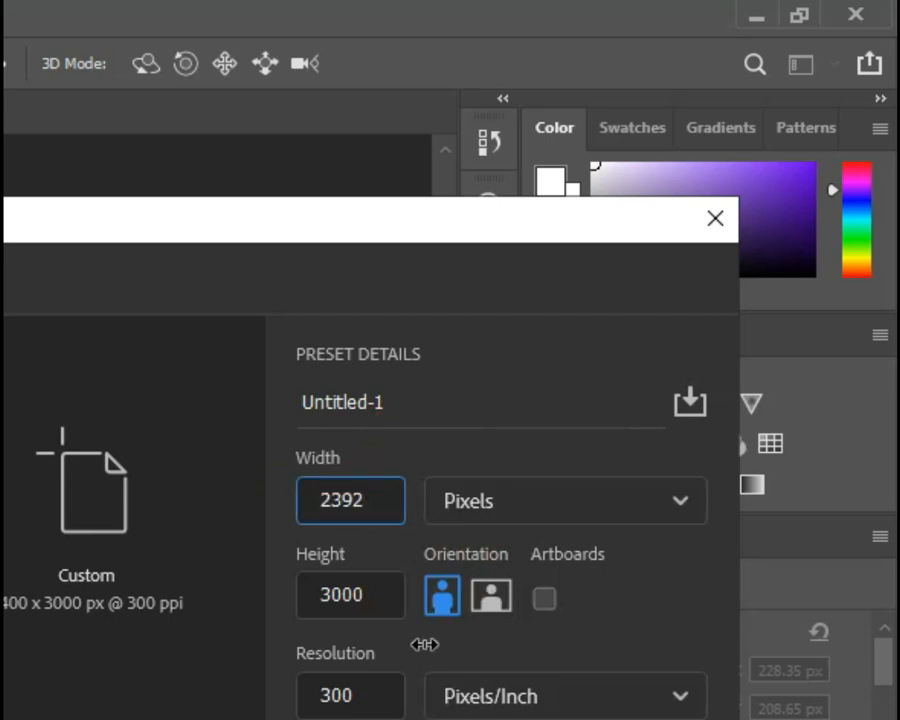
Set the height to 3256 pixels, copied from the notes, and create the document.
key("alt+Tab")
left_click_drag(147, 551, 97, 566)
key("ctrl+c")
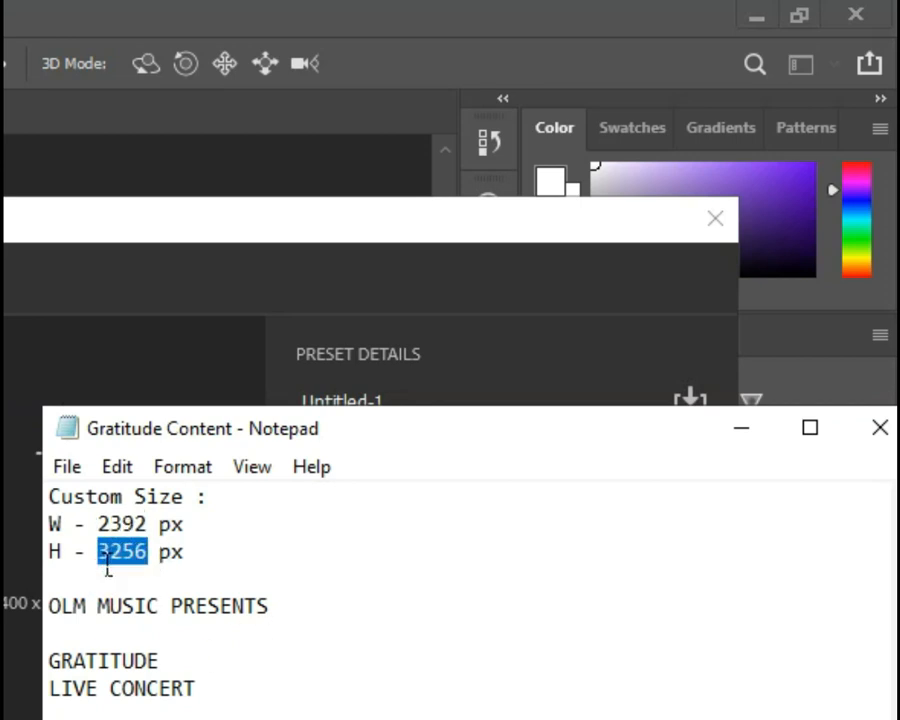
key("alt+Tab")
double_click(344, 603)
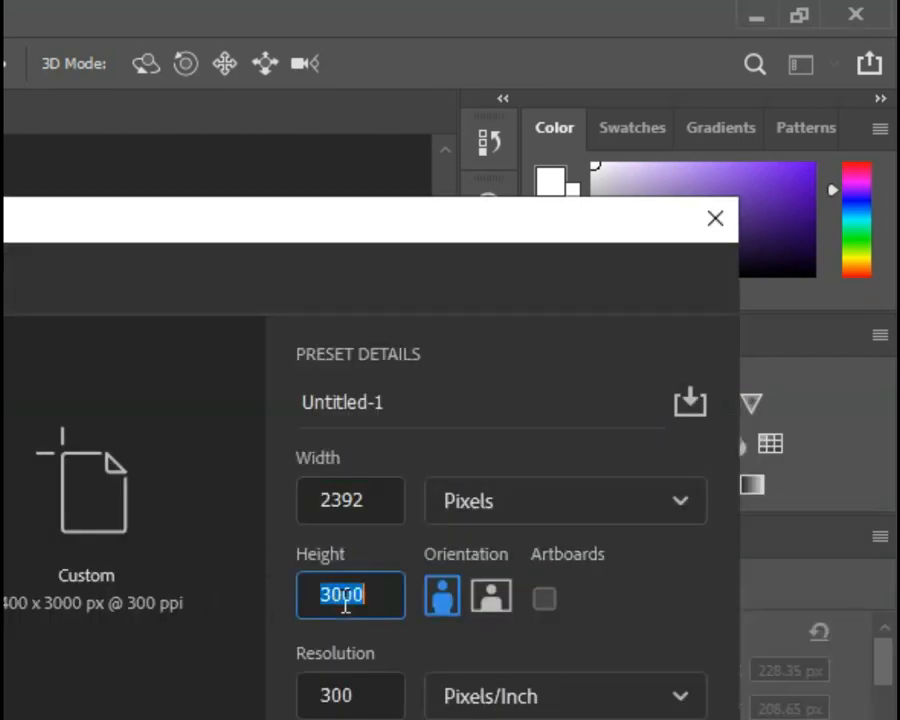
key("ctrl+v")
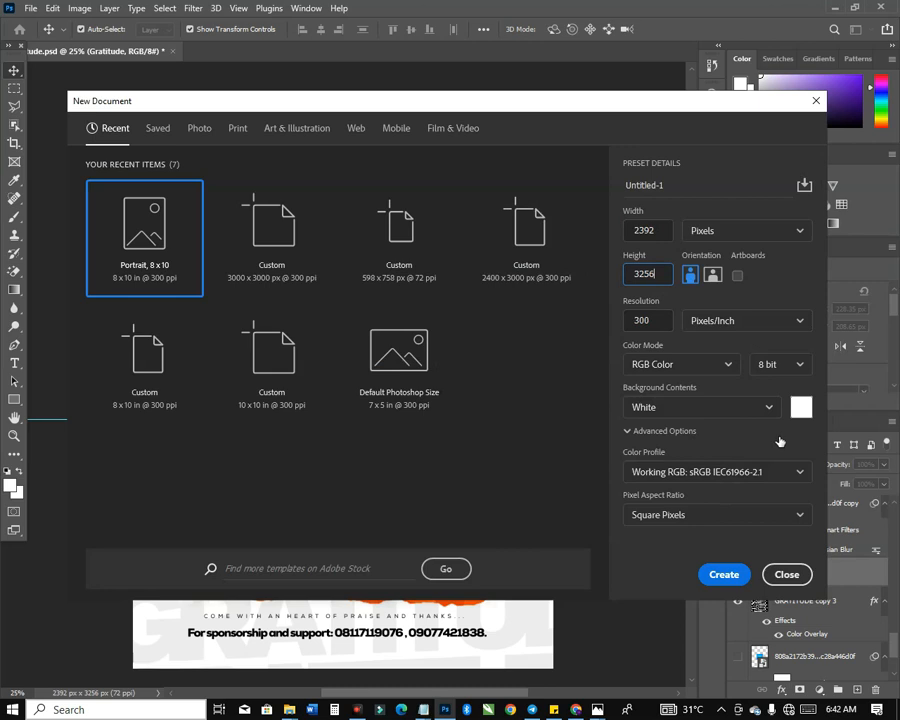
left_click(740, 580)
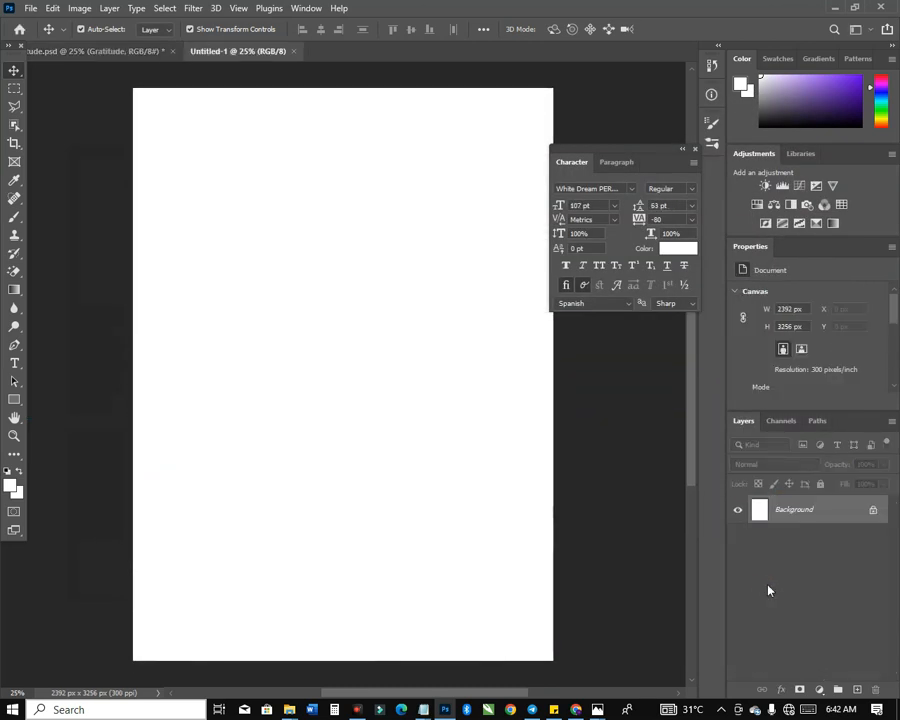
Start a text layer in the upper part of the canvas with the Nexa Black font and colour 000000.
left_click(14, 363)
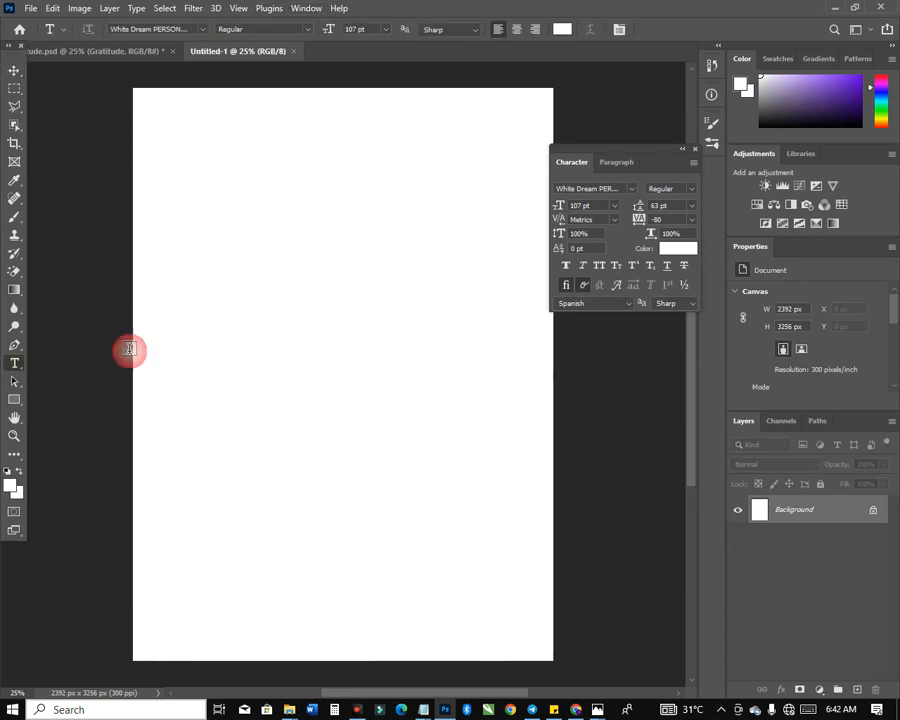
left_click(206, 273)
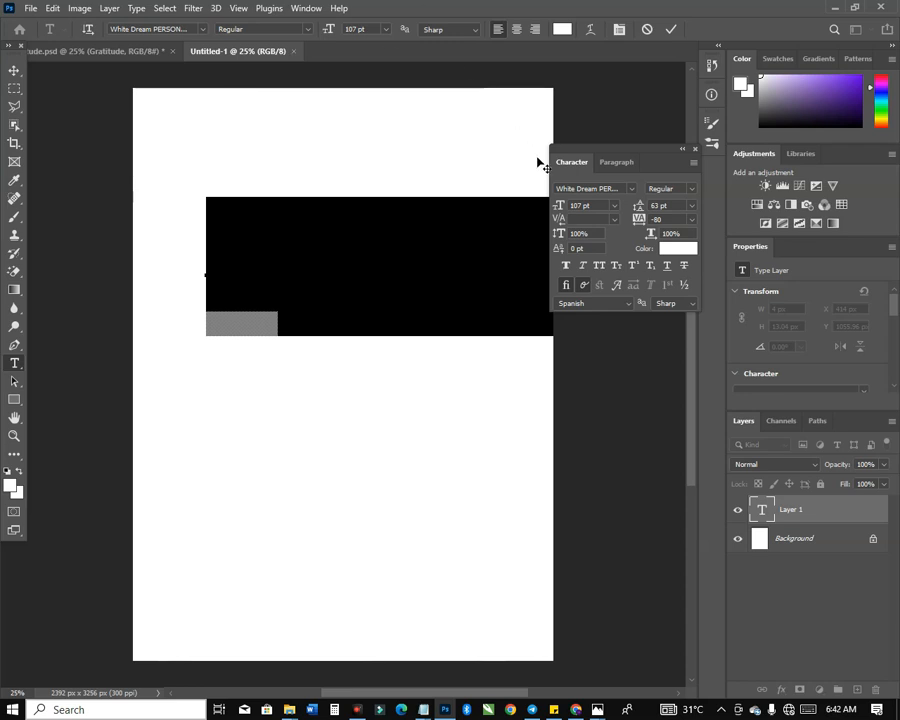
left_click(581, 188)
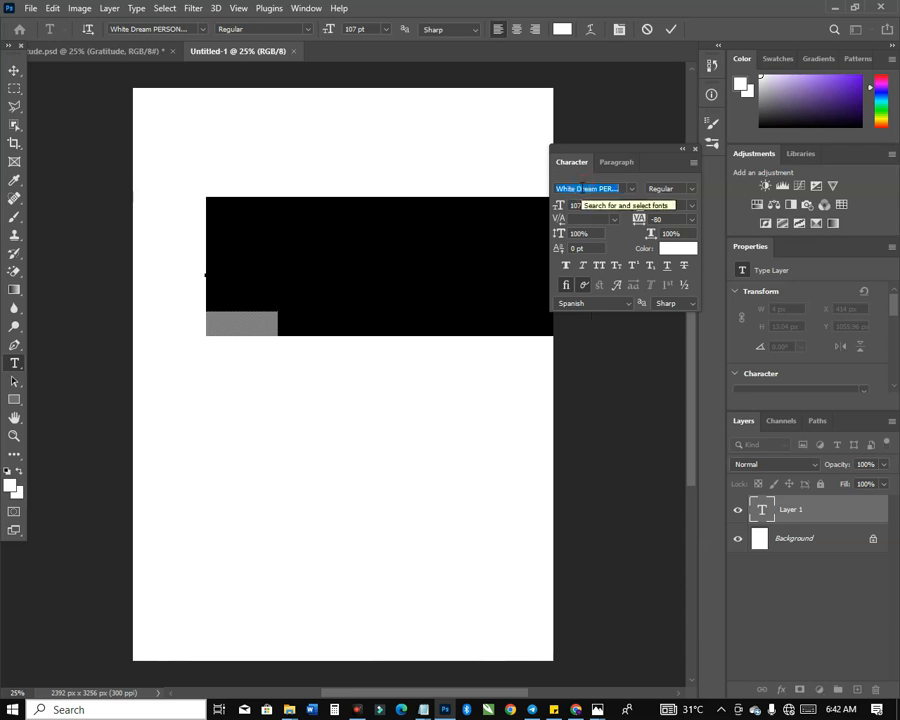
type("nexa")
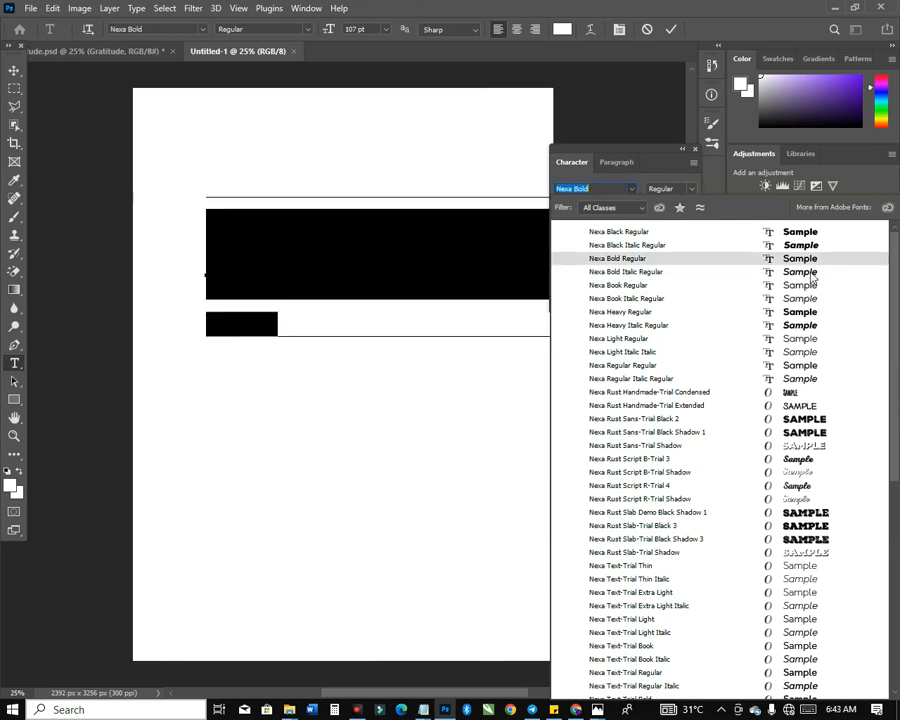
left_click(818, 236)
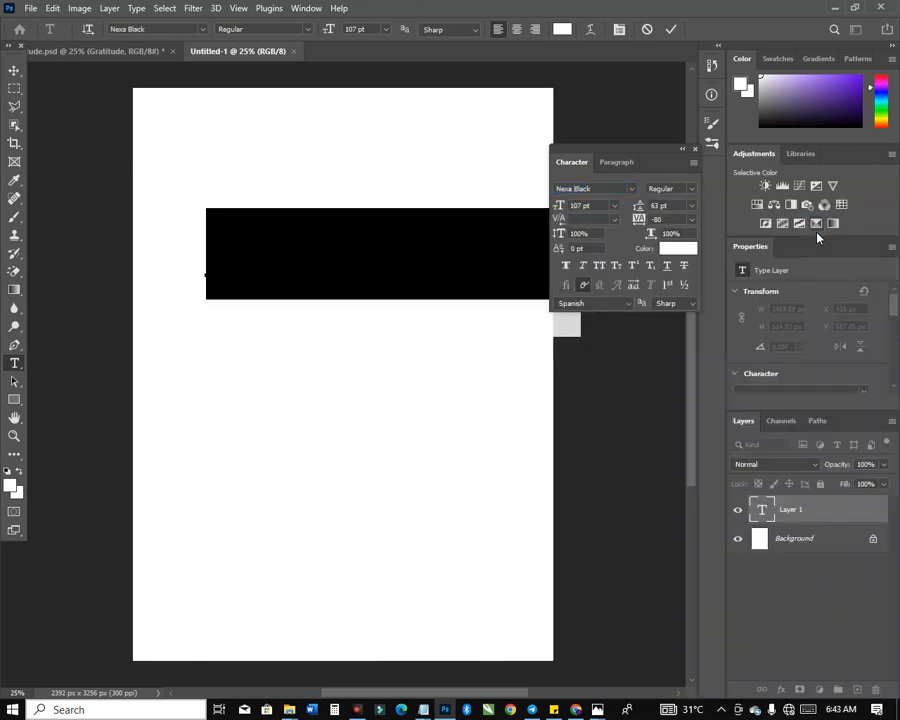
left_click(678, 248)
type("000000")
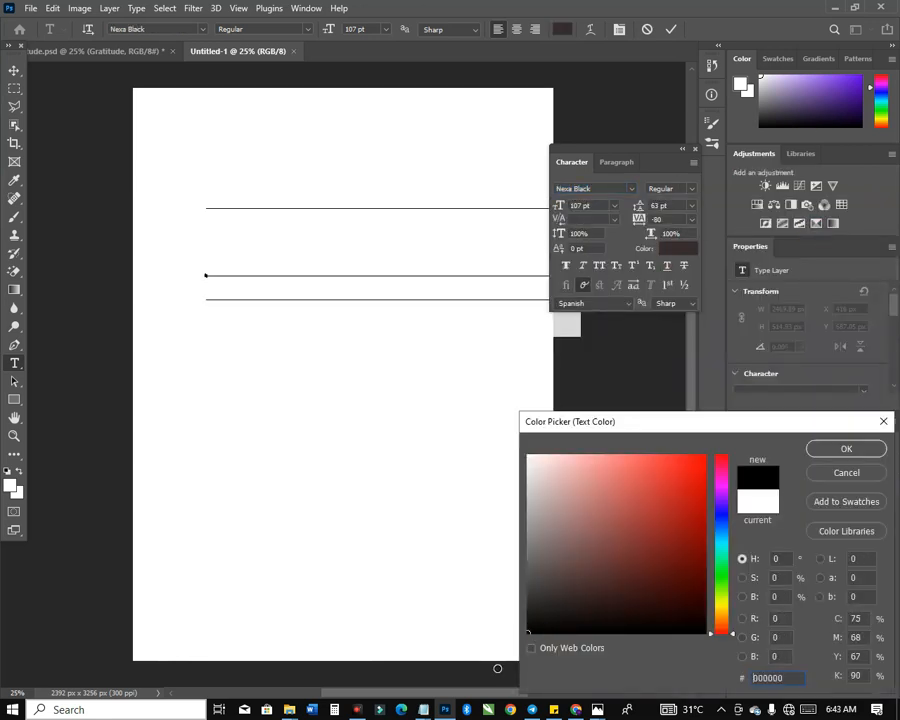
key("Return")
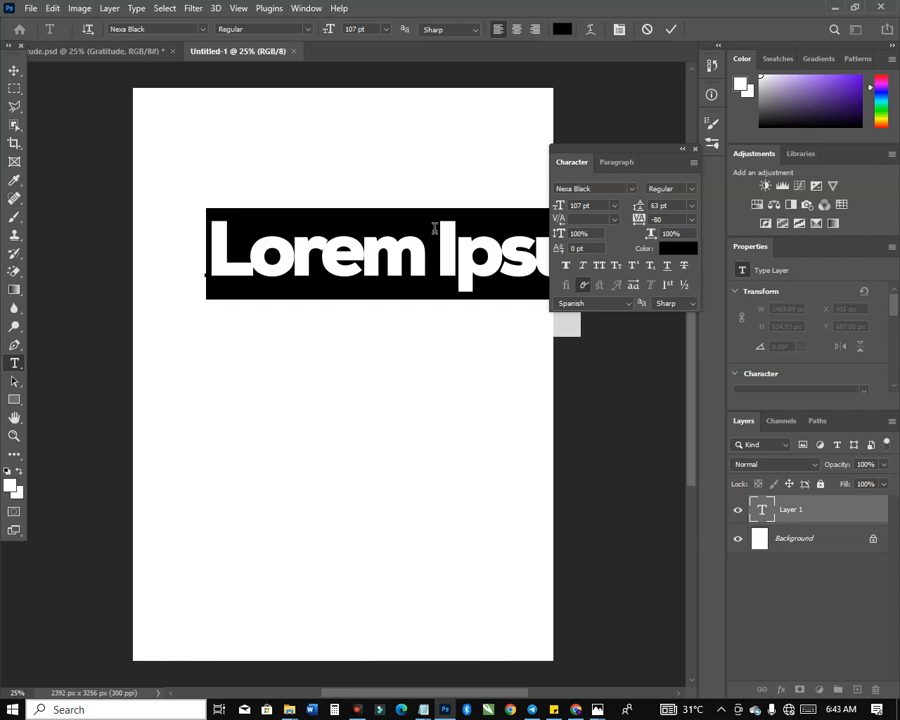
Enter the text GRATITUDE and move it to the top of the canvas so it spans the full width.
type("GRA")
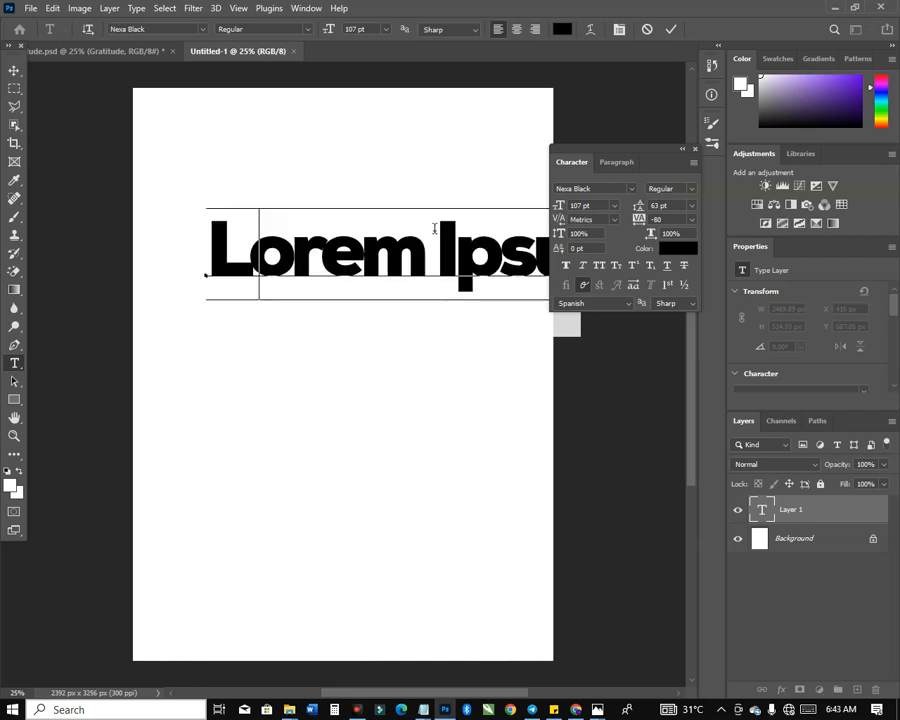
type("TIT")
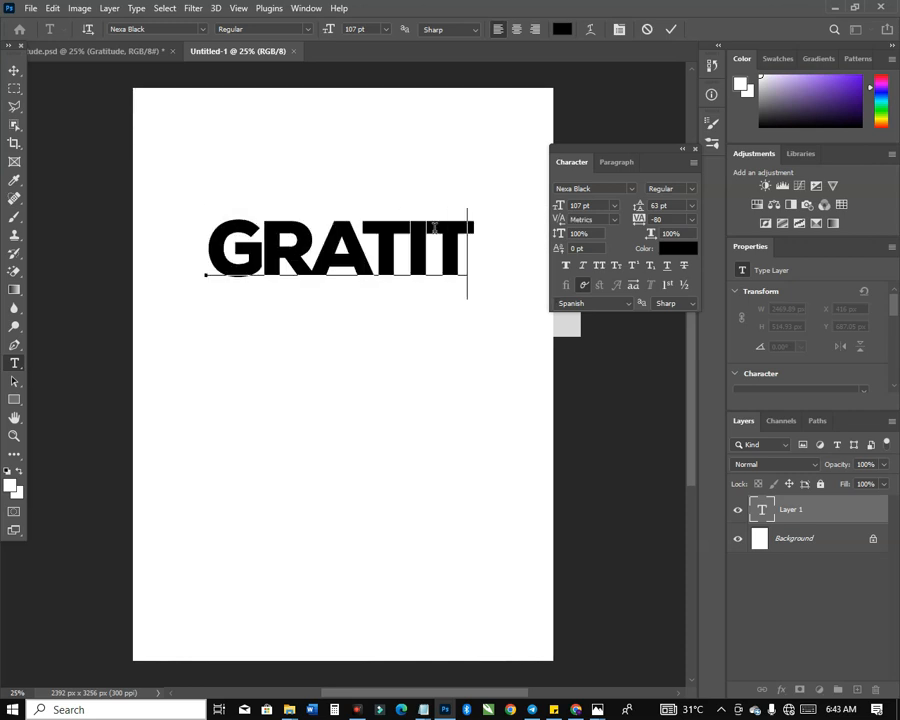
type("UD")
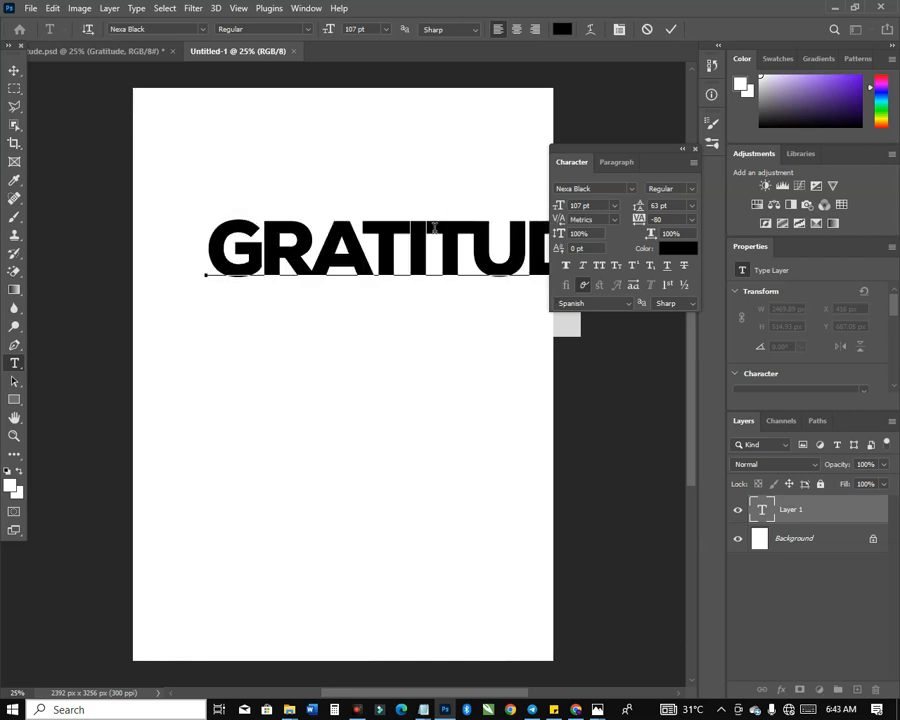
left_click(14, 71)
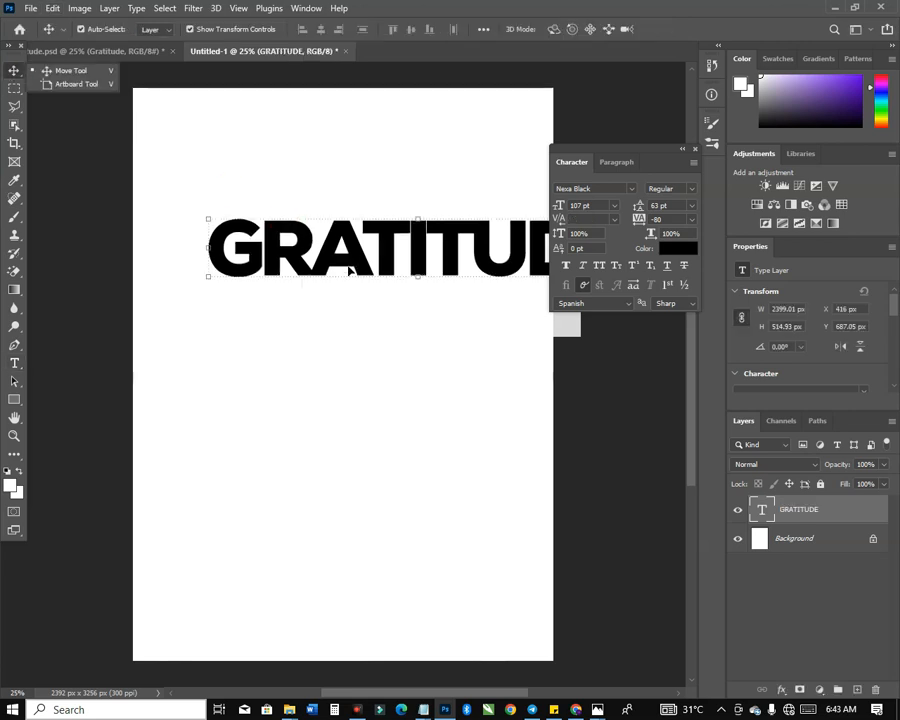
left_click_drag(357, 263, 282, 138)
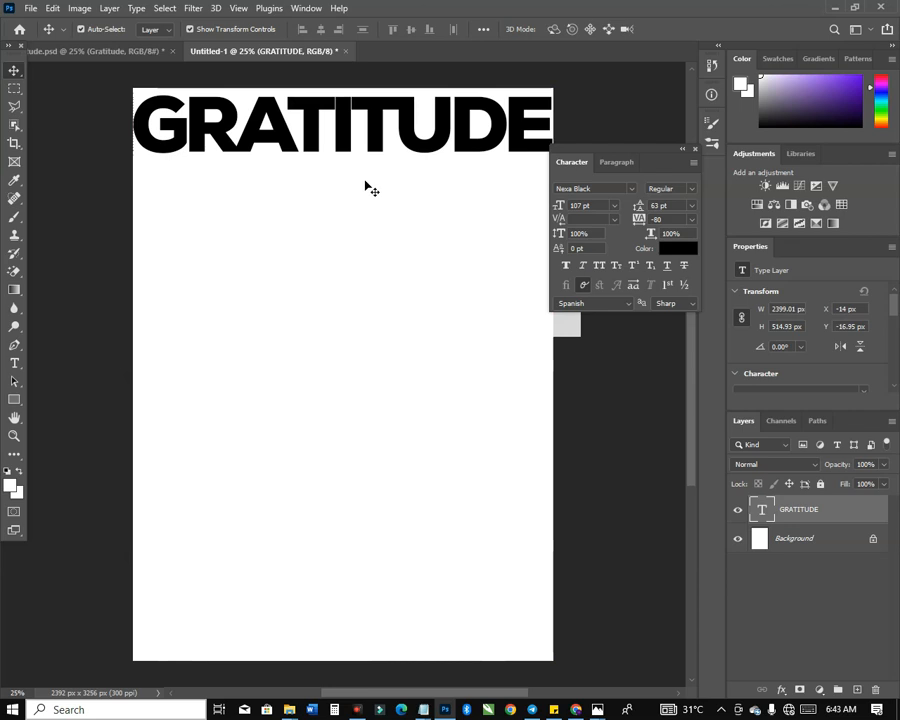
Duplicate the GRATITUDE text layer and place the copy directly beneath the original row, aligned with it.
mouse_move(480, 149)
left_mouse_down()
mouse_move(490, 163)
mouse_move(488, 156)
left_mouse_up()
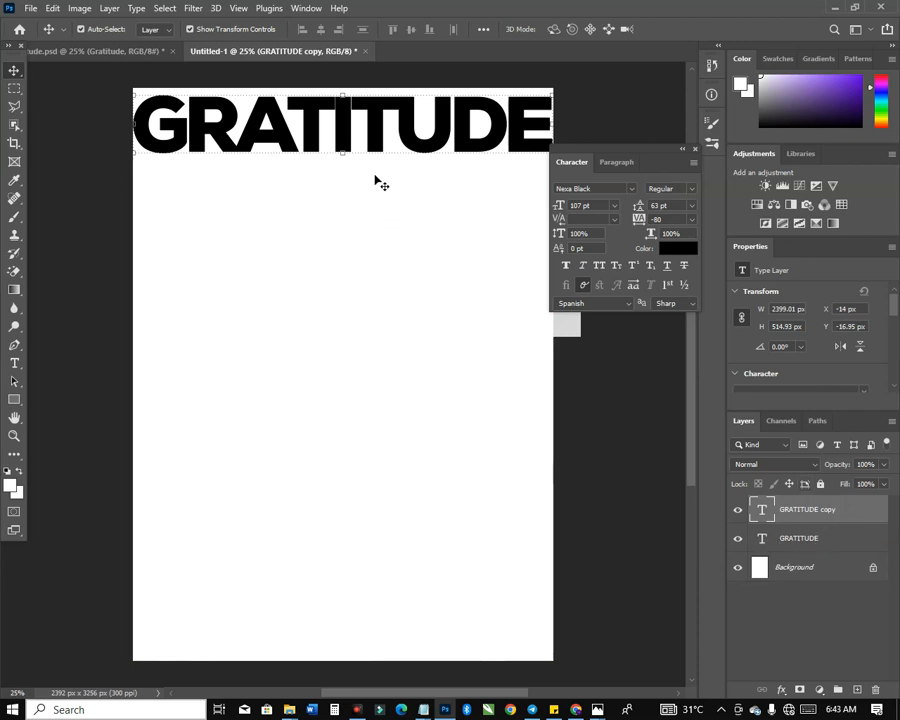
left_click_drag(379, 133, 379, 195)
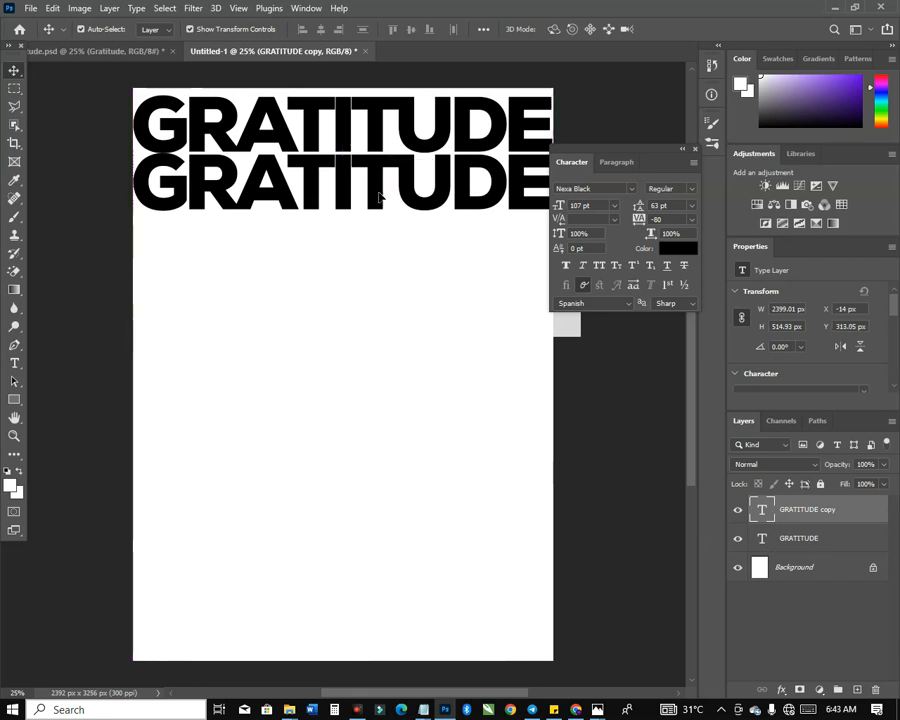
left_click_drag(454, 348, 410, 180)
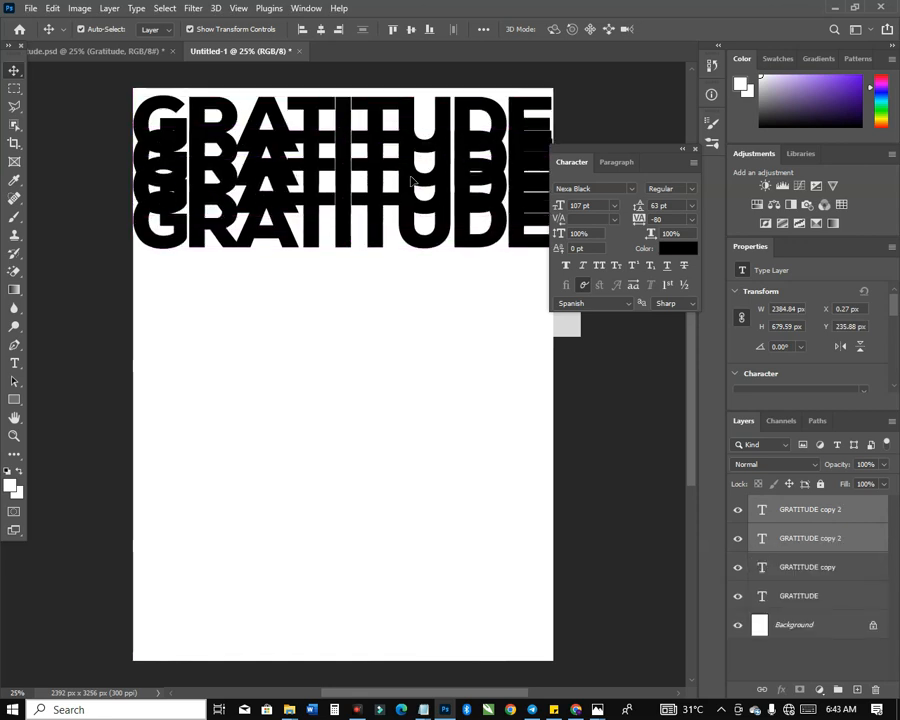
key("ctrl+z")
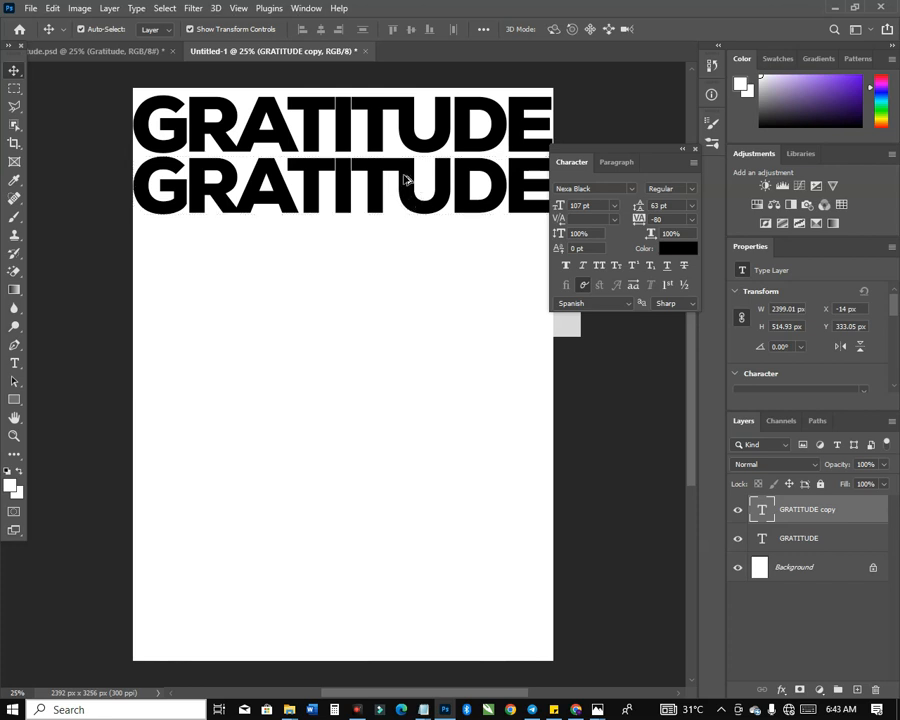
left_click_drag(405, 179, 411, 275)
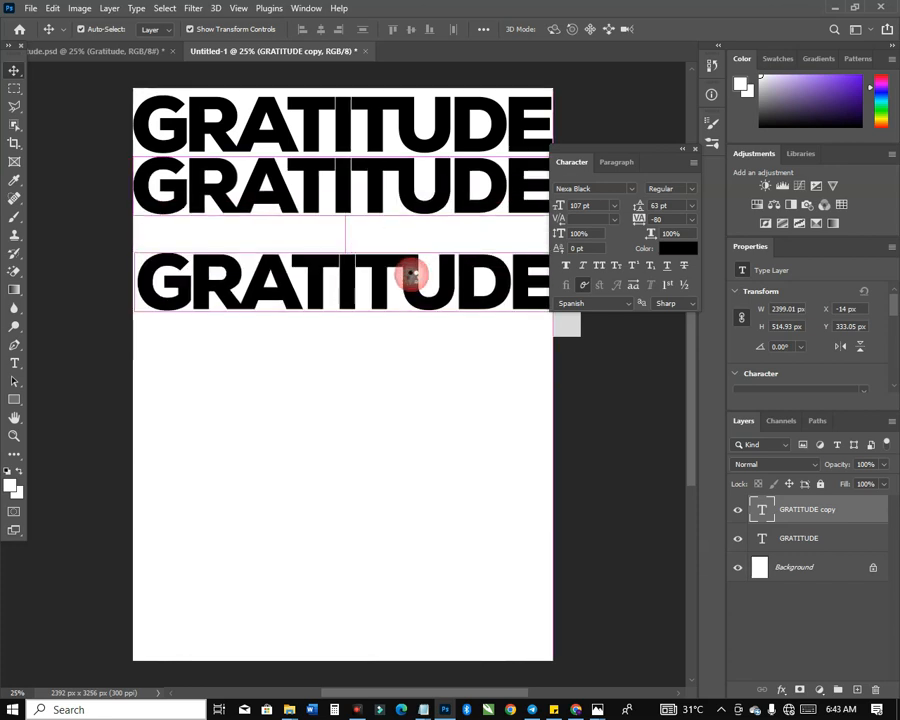
key("ctrl+z")
Duplicate the GRATITUDE rows downward with even spacing until nine rows fill the canvas from top to bottom.
left_click_drag(442, 324, 404, 70)
left_click_drag(404, 132, 397, 258)
left_click_drag(410, 488, 352, 74)
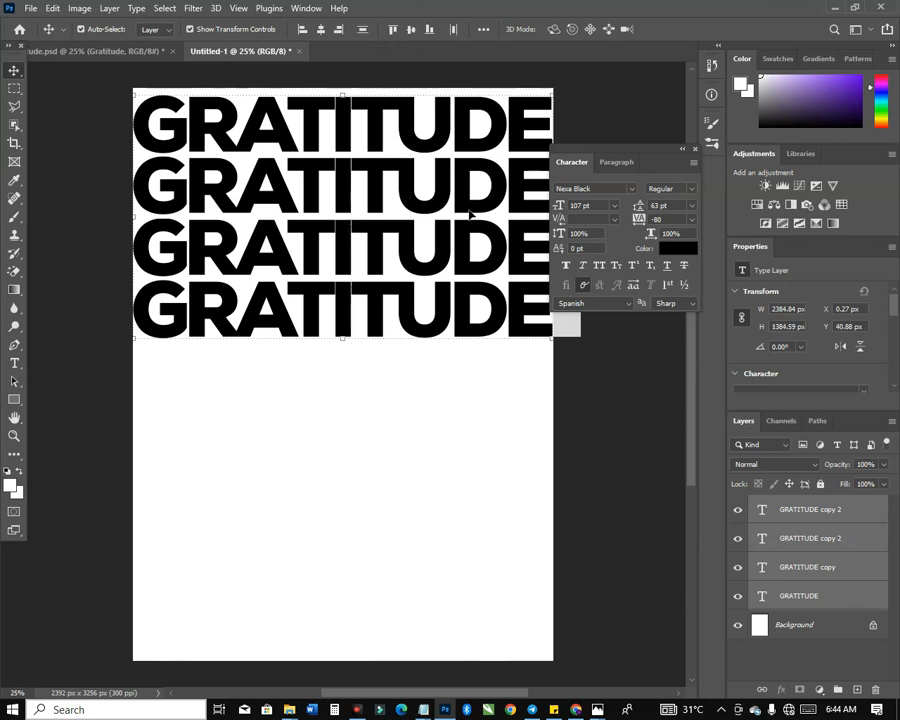
left_click_drag(468, 208, 468, 460)
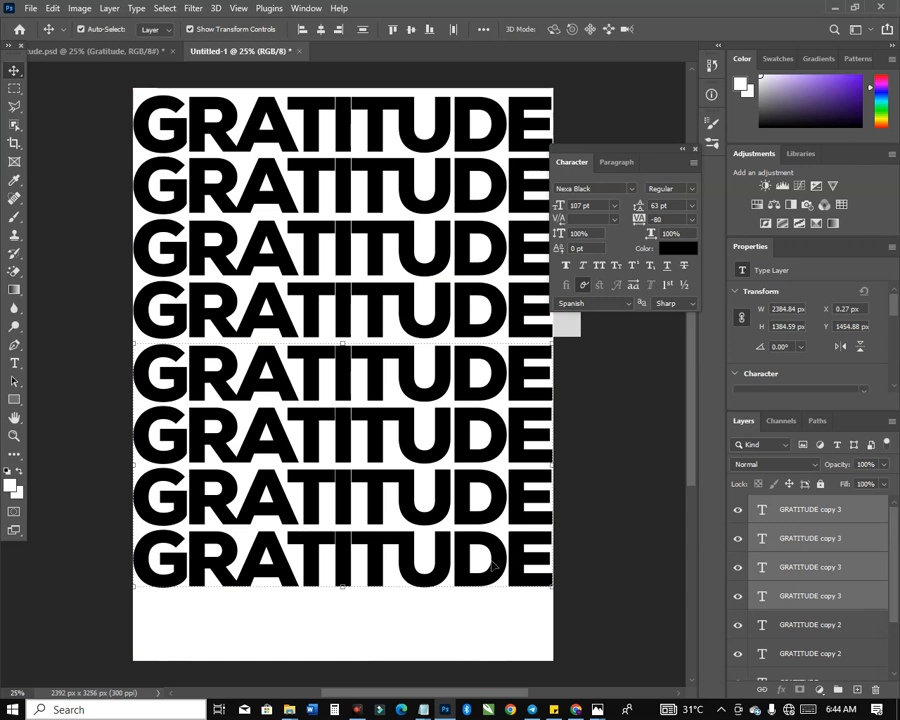
left_click(541, 566)
mouse_move(504, 630)
left_mouse_down()
mouse_move(497, 568)
mouse_move(517, 632)
left_mouse_up()
Select all nine GRATITUDE text layers and convert them into a single smart object.
left_click_drag(492, 677, 436, 172)
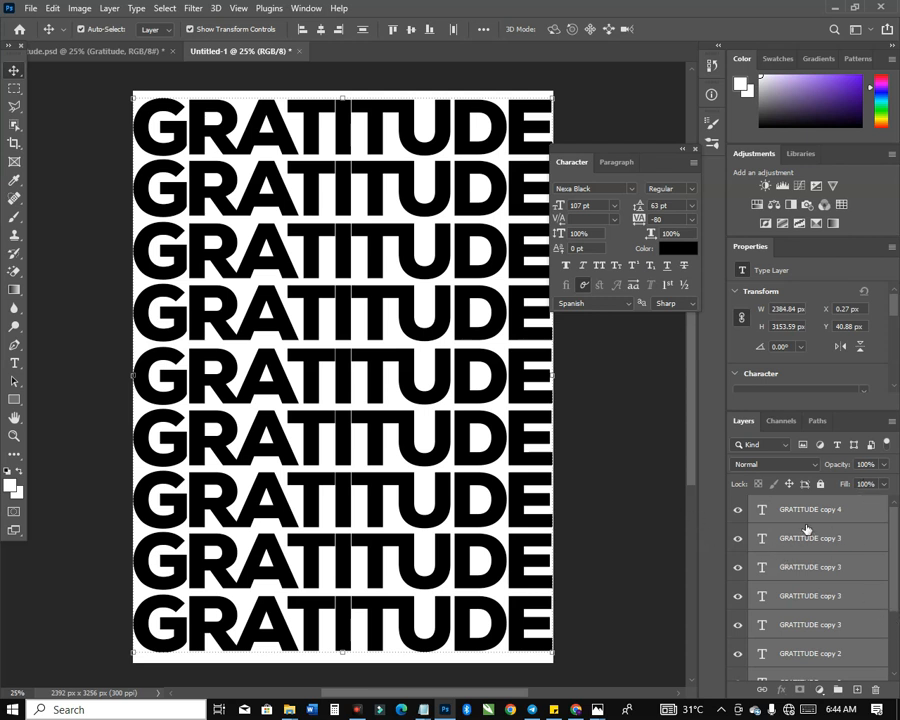
scroll(842, 587, "down", 4)
scroll(842, 588, "up", 3)
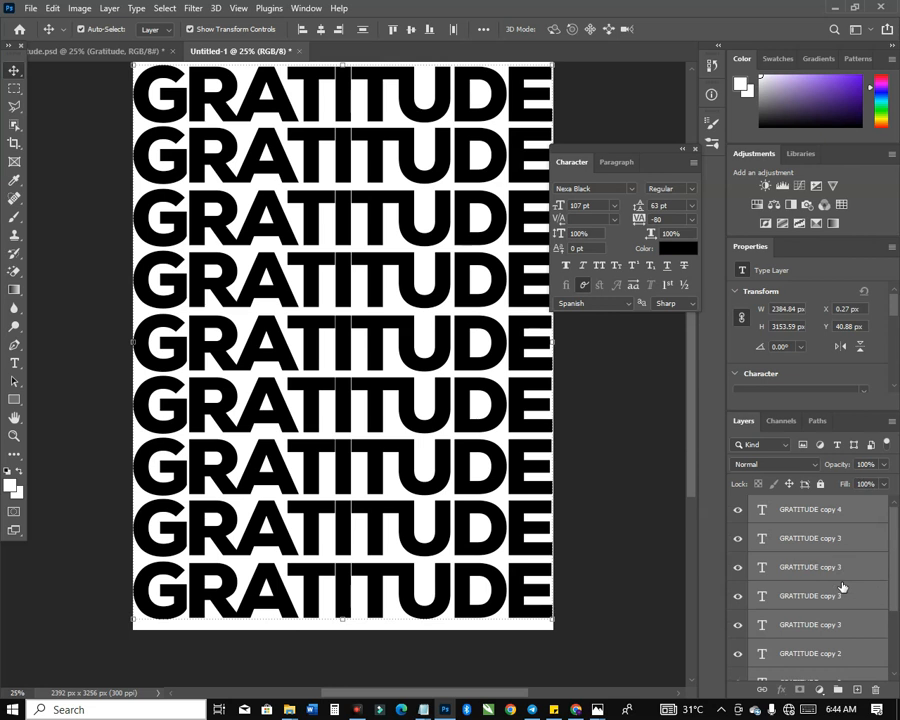
right_click(838, 515)
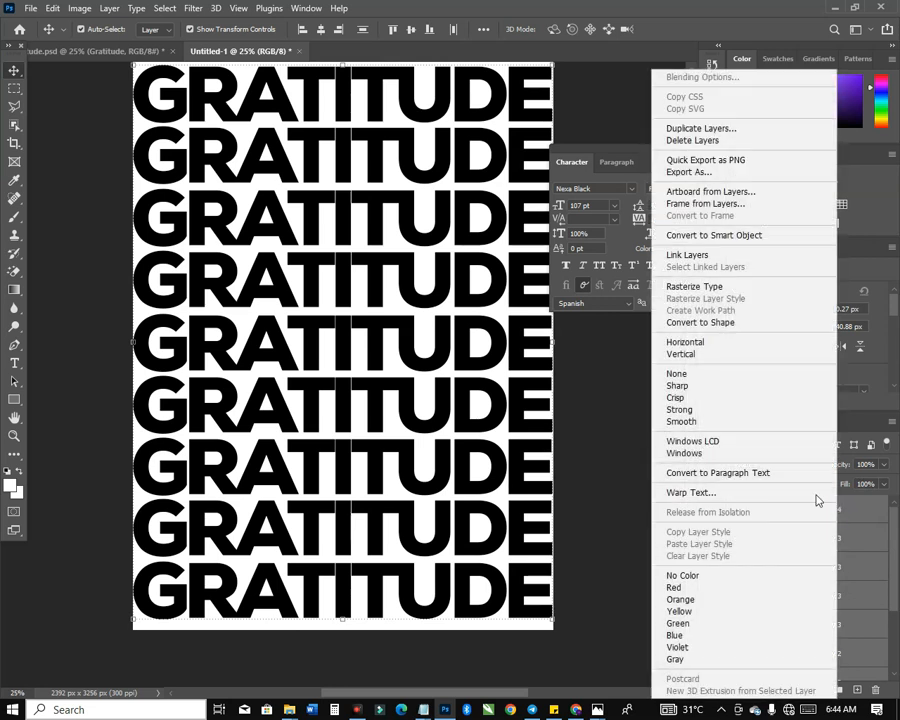
left_click(705, 236)
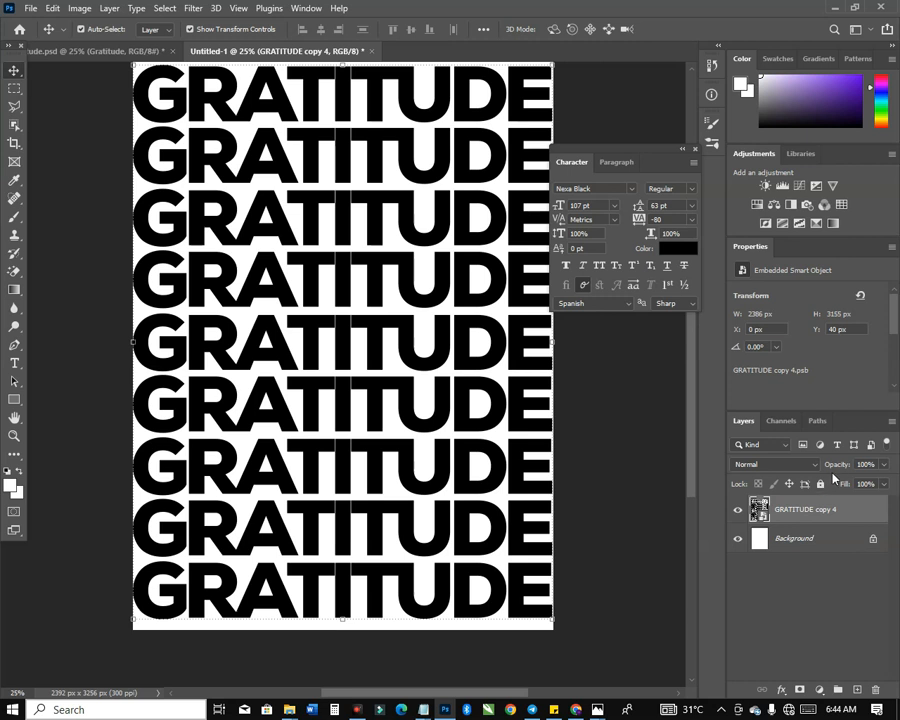
Try the GRATITUDE smart object at 6% opacity and return it to 100%.
left_click_drag(841, 468, 776, 488)
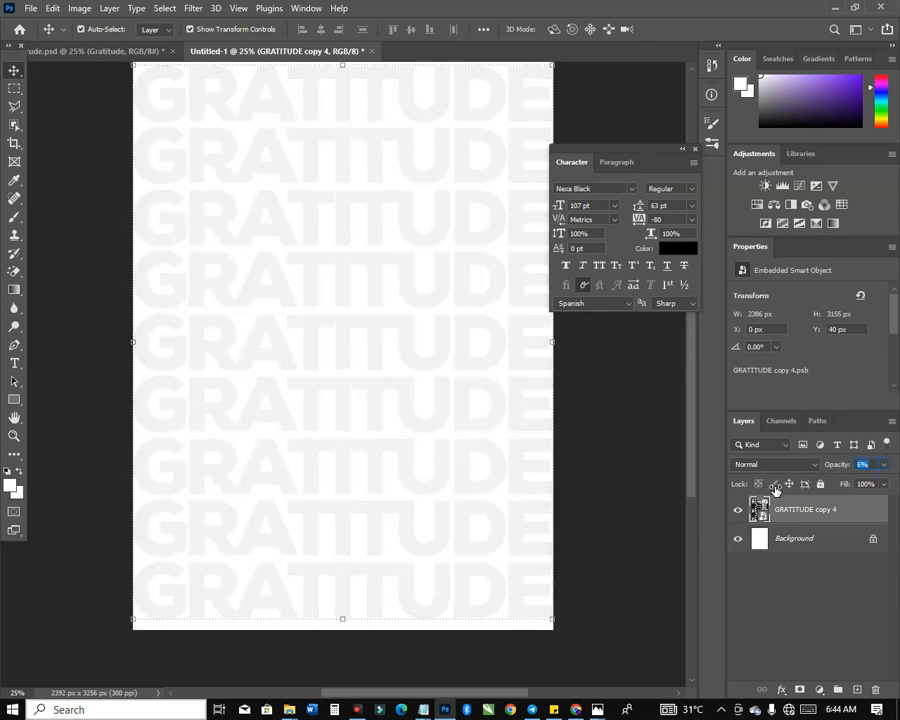
left_click(345, 305)
scroll(560, 440, "down", 1)
scroll(430, 400, "up", 3)
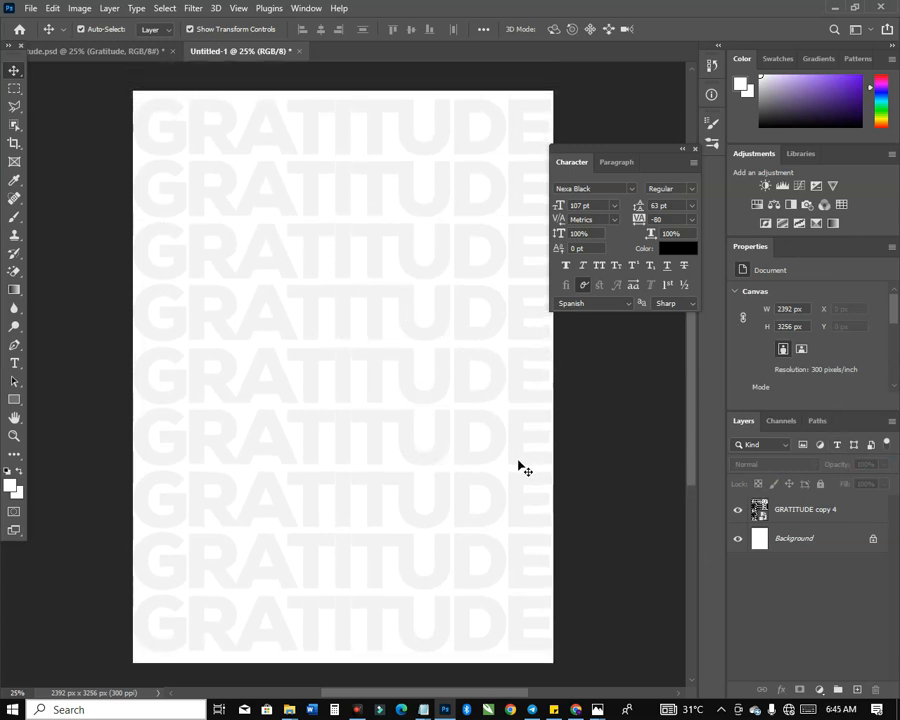
left_click(845, 510)
left_click(885, 466)
left_click_drag(875, 464, 836, 470)
type("100")
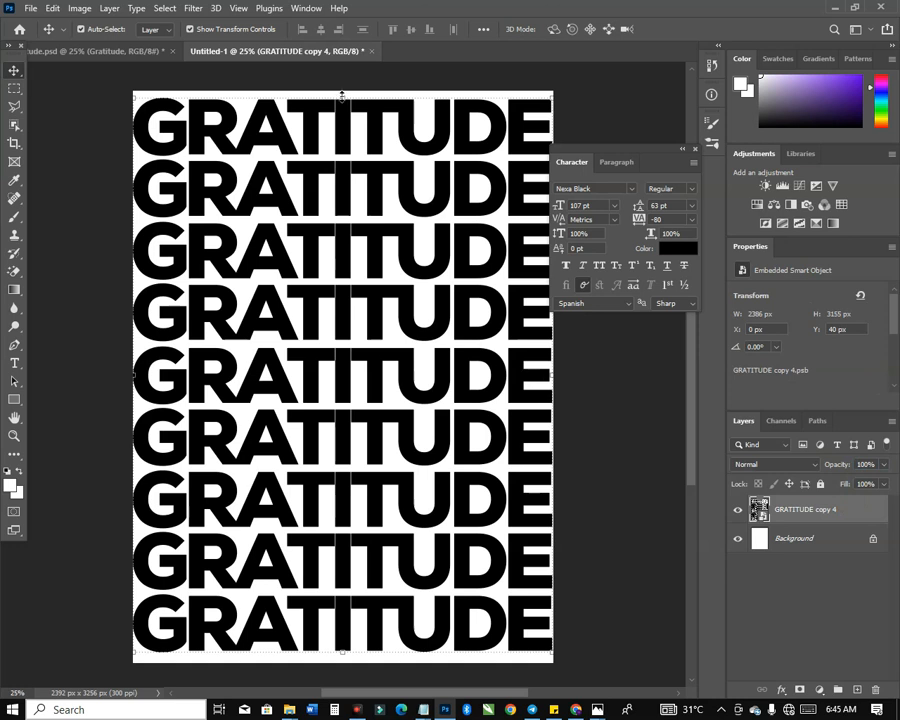
Skew the GRATITUDE smart object so its rows slope upward to the right, and enlarge it to about 108% to cover the canvas.
mouse_move(342, 97)
left_mouse_down()
mouse_move(344, 184)
mouse_move(341, 121)
left_mouse_up()
key("ctrl+z")
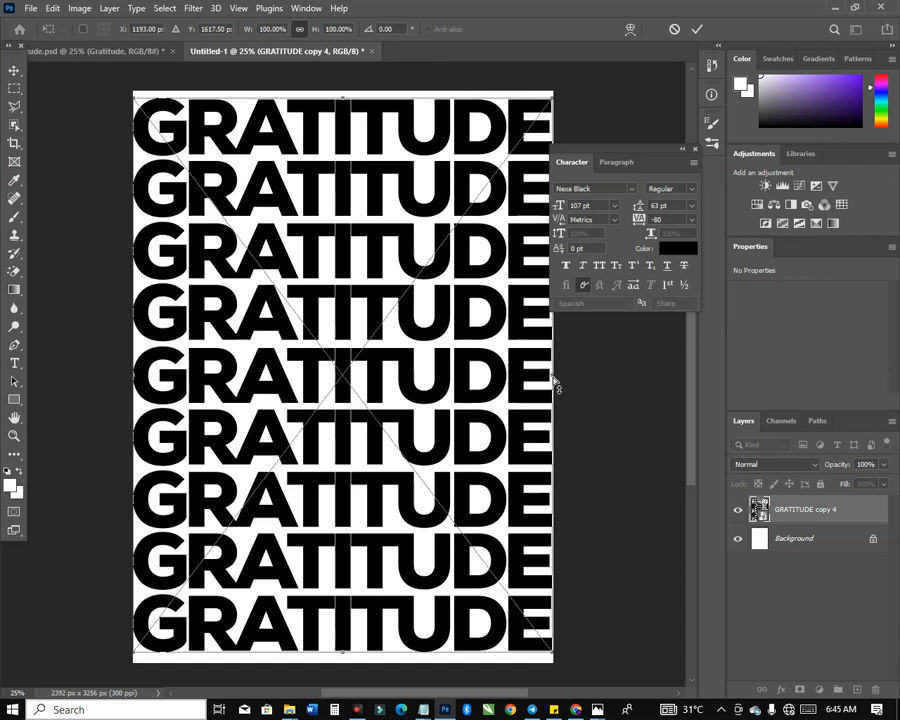
left_click_drag(554, 383, 556, 357)
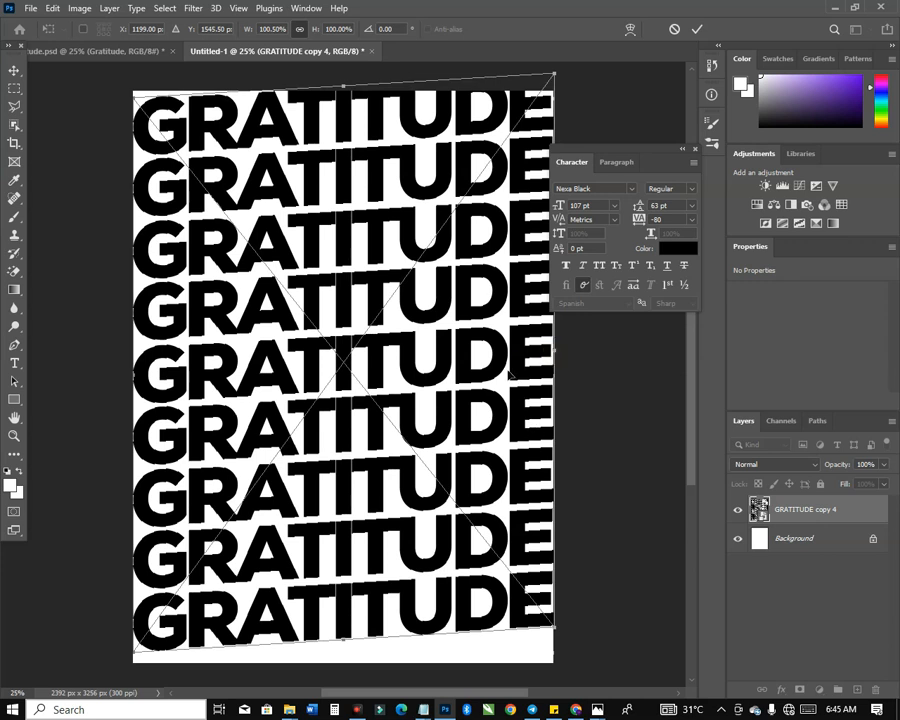
mouse_move(507, 390)
left_mouse_down()
mouse_move(516, 358)
mouse_move(499, 401)
left_mouse_up()
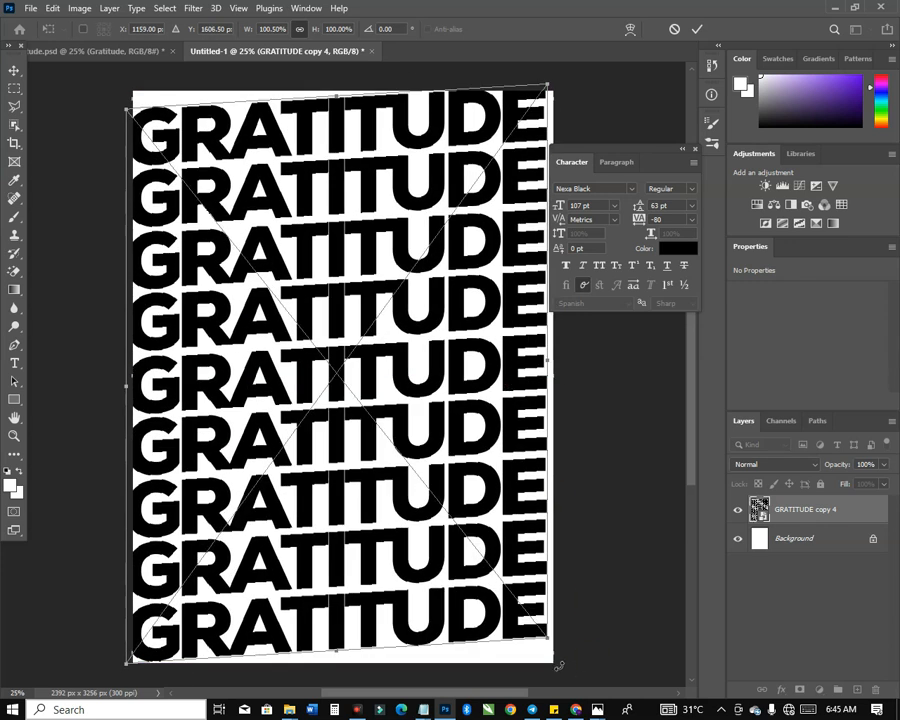
left_click_drag(549, 636, 571, 666)
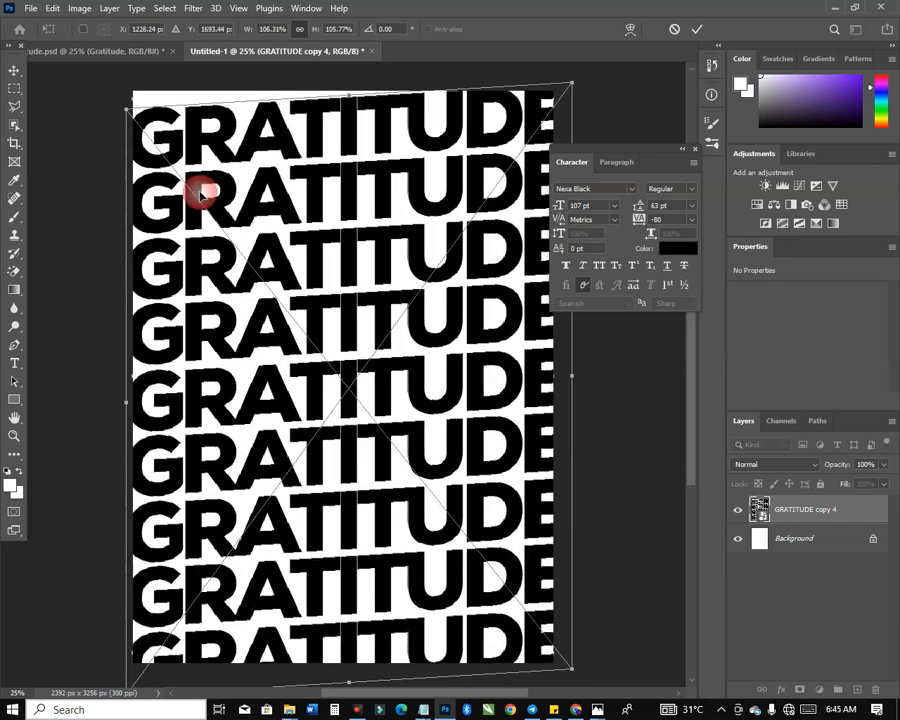
left_click_drag(165, 135, 161, 122)
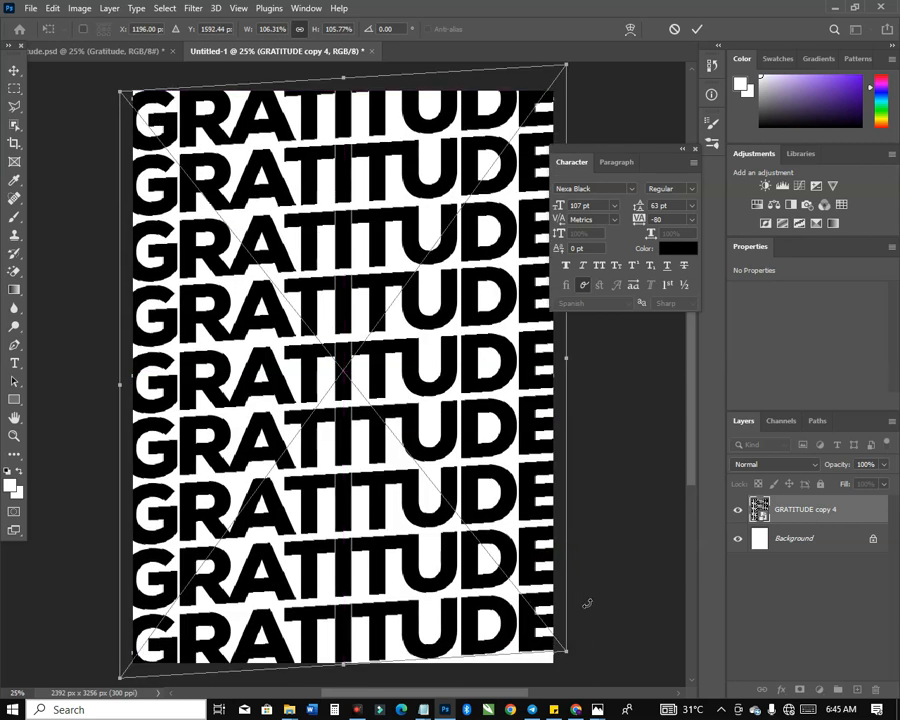
left_click_drag(570, 651, 580, 651)
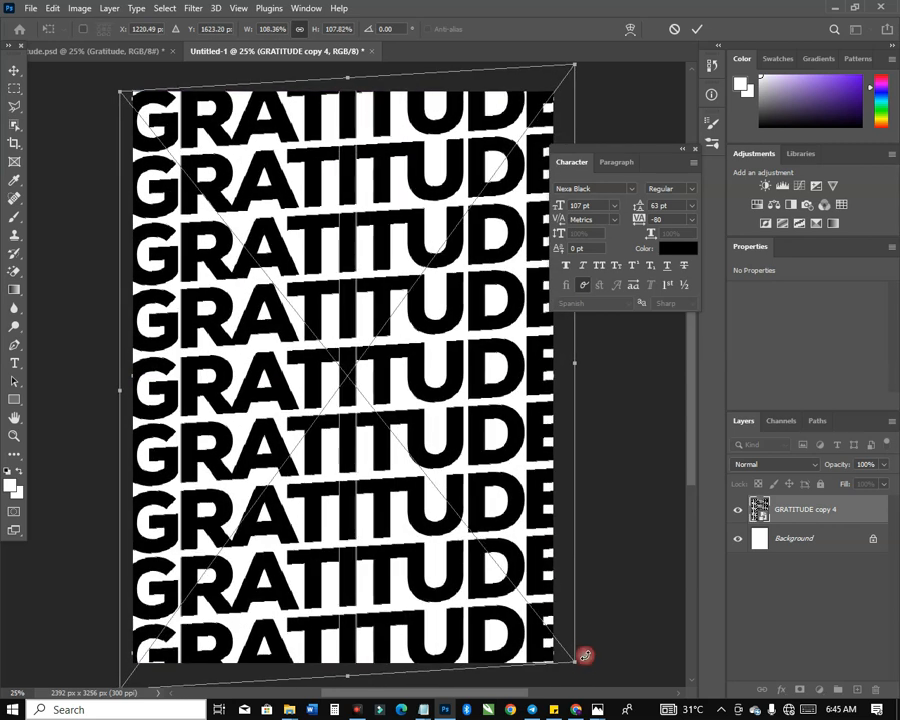
key("Return")
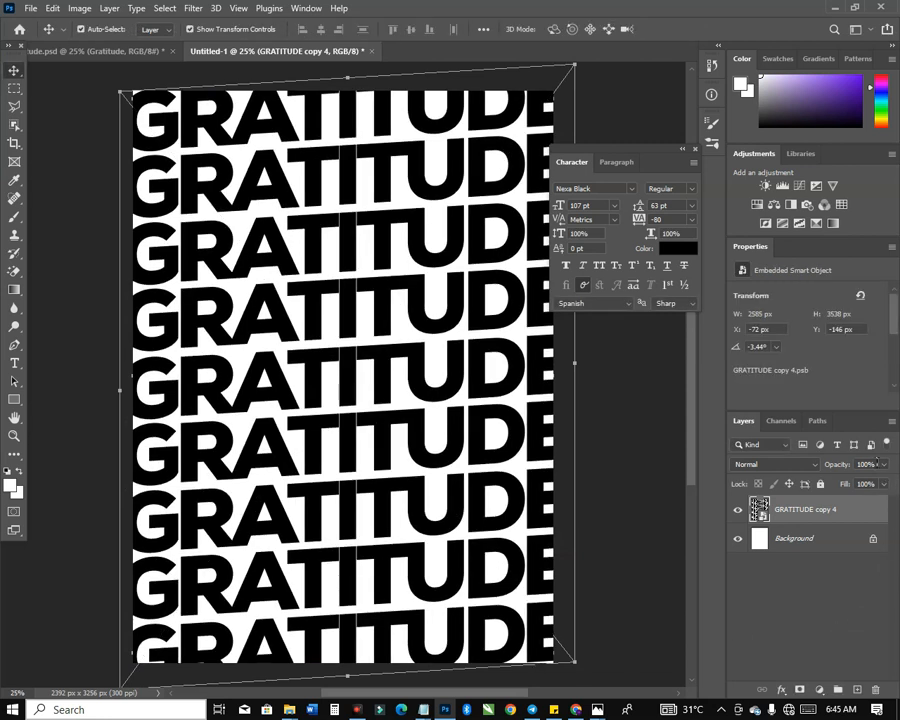
Set the slanted GRATITUDE smart object's opacity to 6% and lock the layer.
left_click_drag(848, 465, 836, 470)
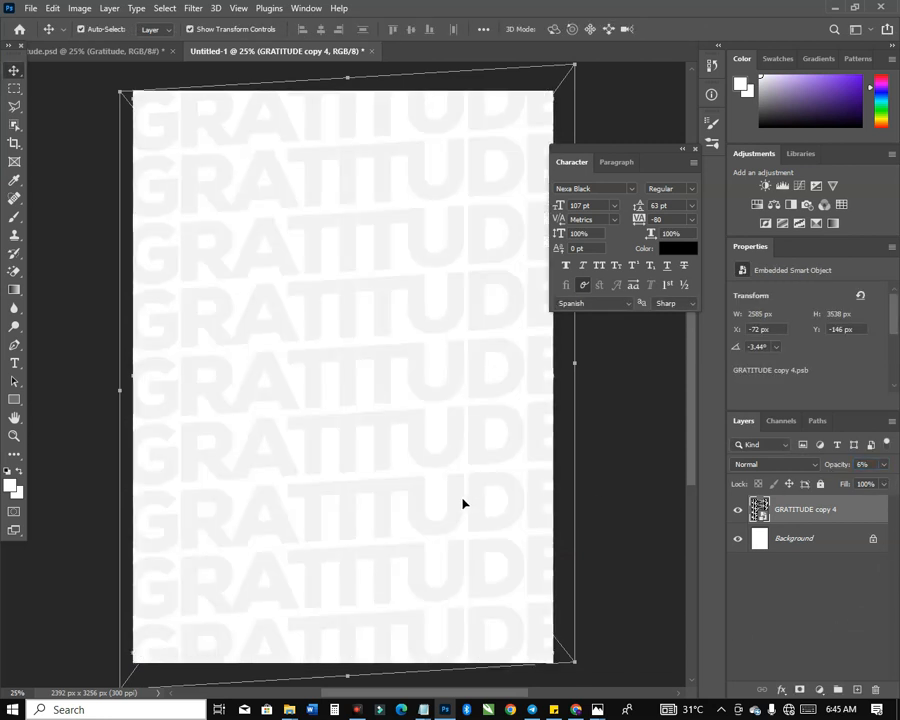
left_click(820, 485)
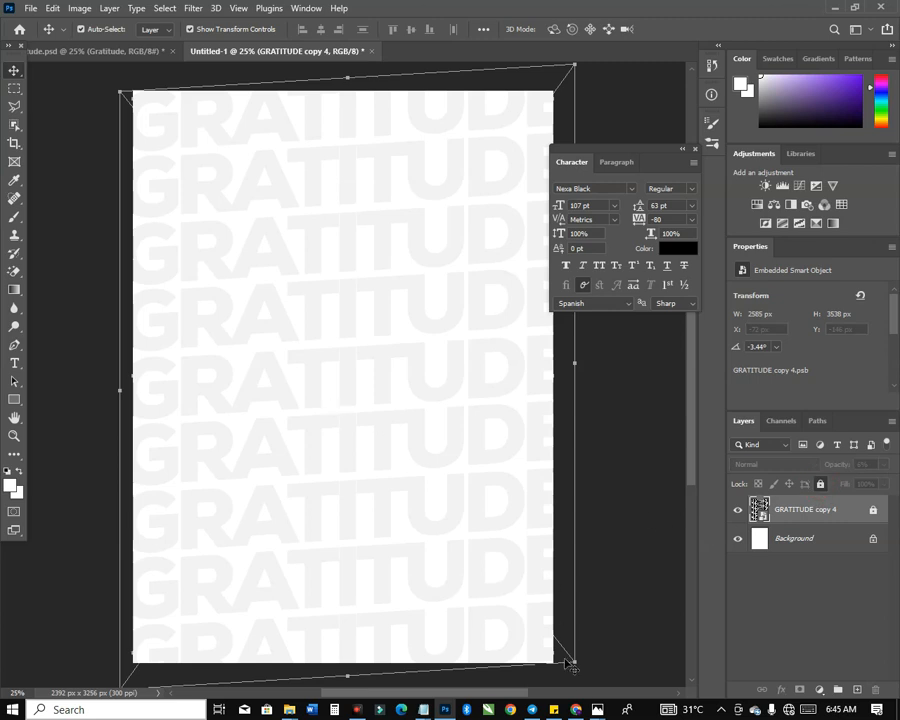
Switch to the Gratitude Content notes in Notepad and copy the line OLM MUSIC PRESENTS.
mouse_move(421, 711)
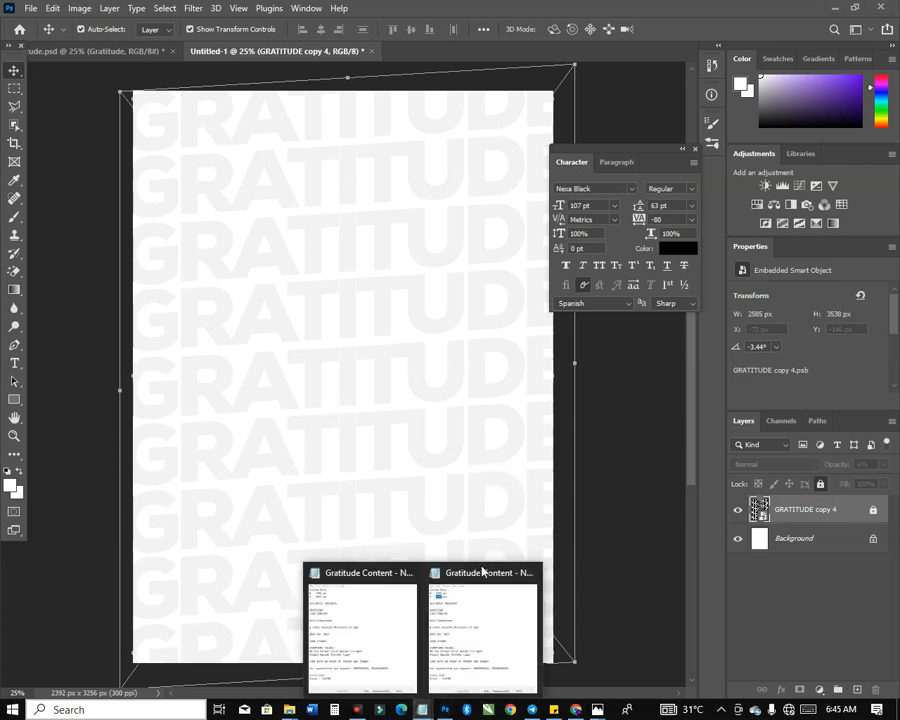
left_click(482, 625)
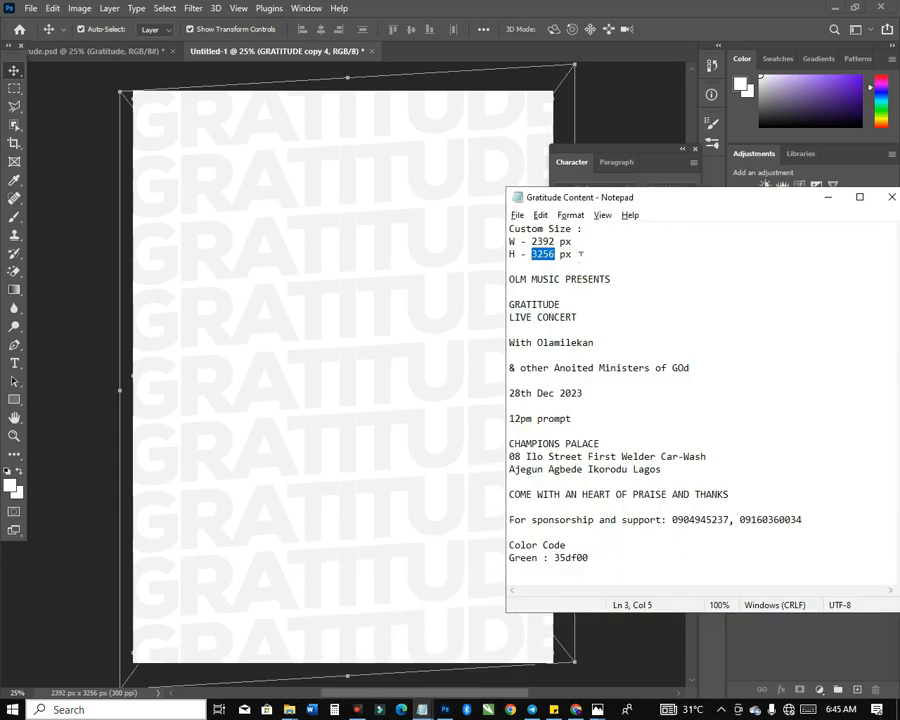
left_click_drag(616, 276, 510, 279)
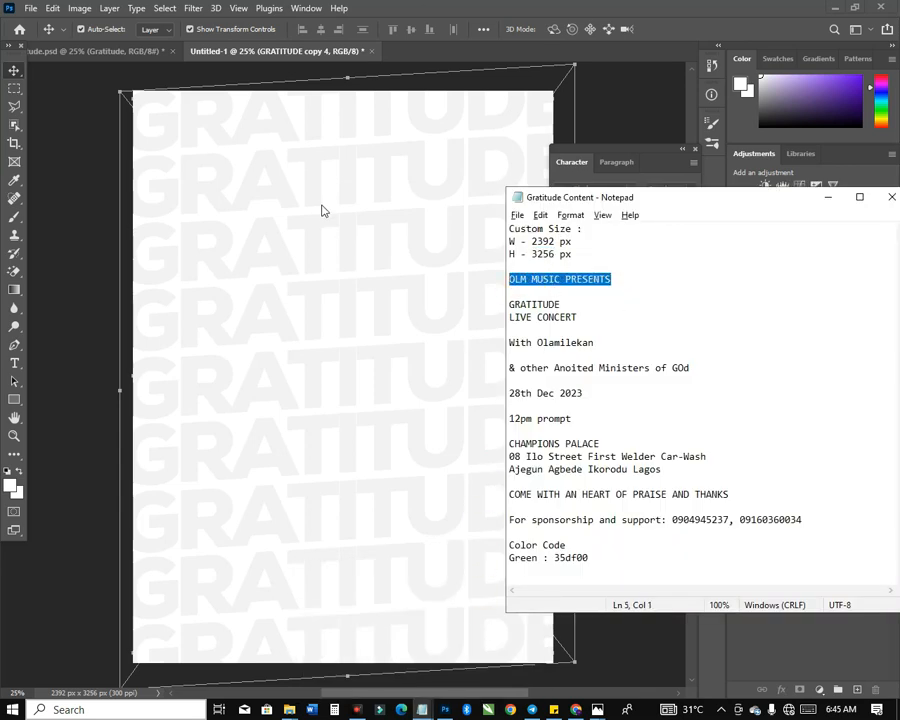
Back in Photoshop, add the text OLM MUSIC PRESENTS near the top of the canvas in Nexa Heavy at 9 pt.
left_click(231, 176)
key("t")
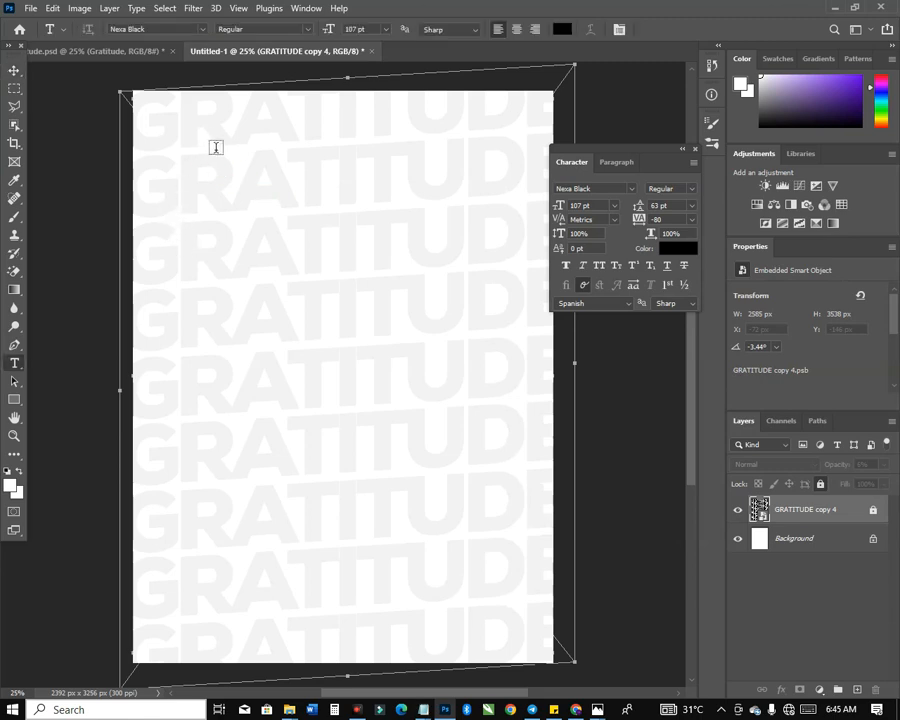
left_click(232, 143)
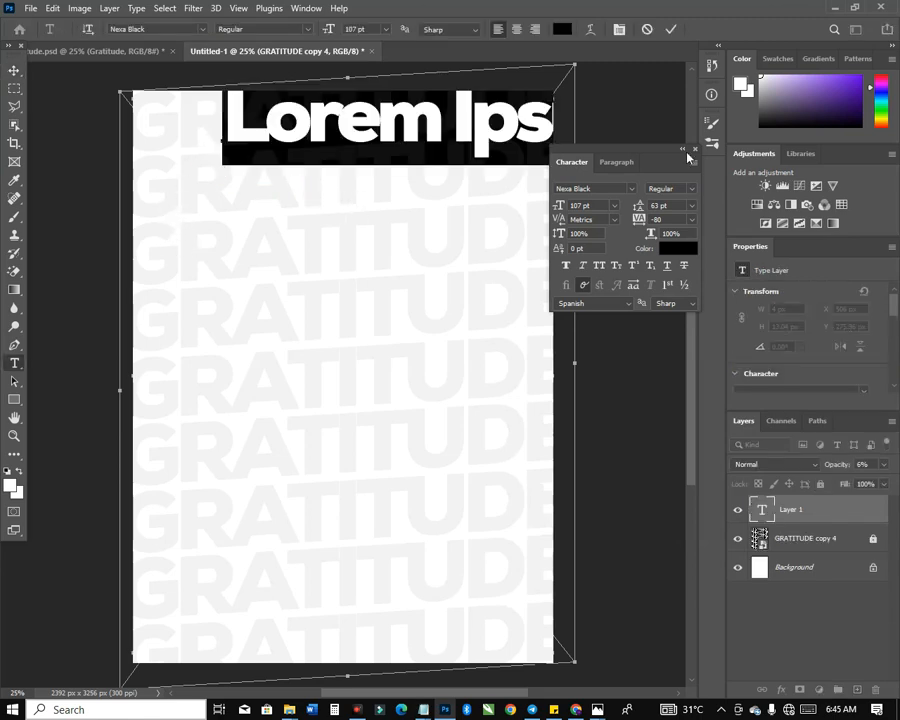
left_click(630, 189)
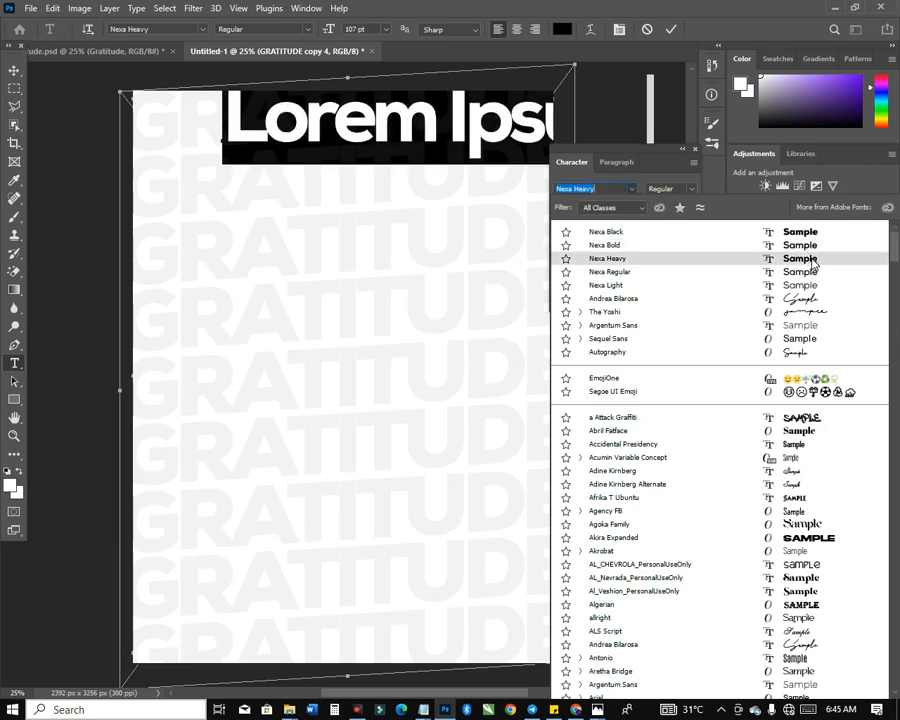
left_click(800, 258)
left_click(540, 206)
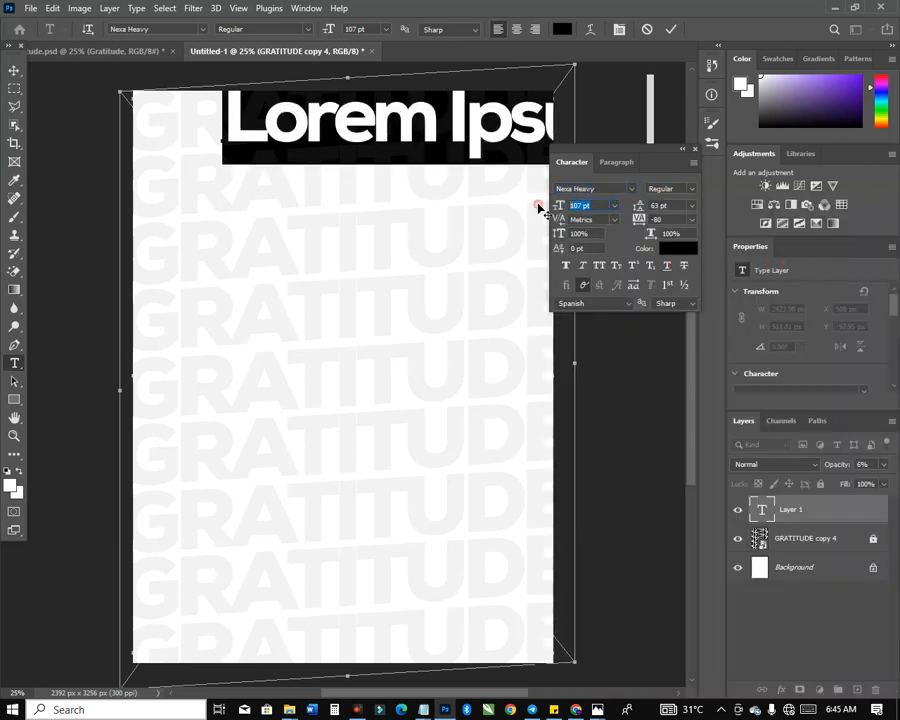
type("9")
key("Return")
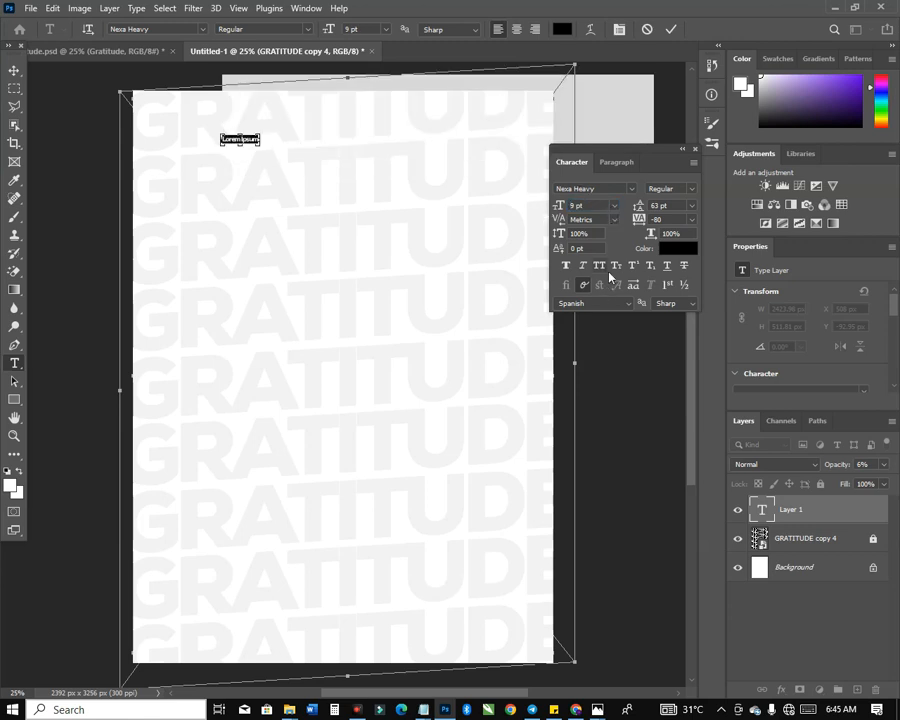
type("OLIVEIRA PRESENTS")
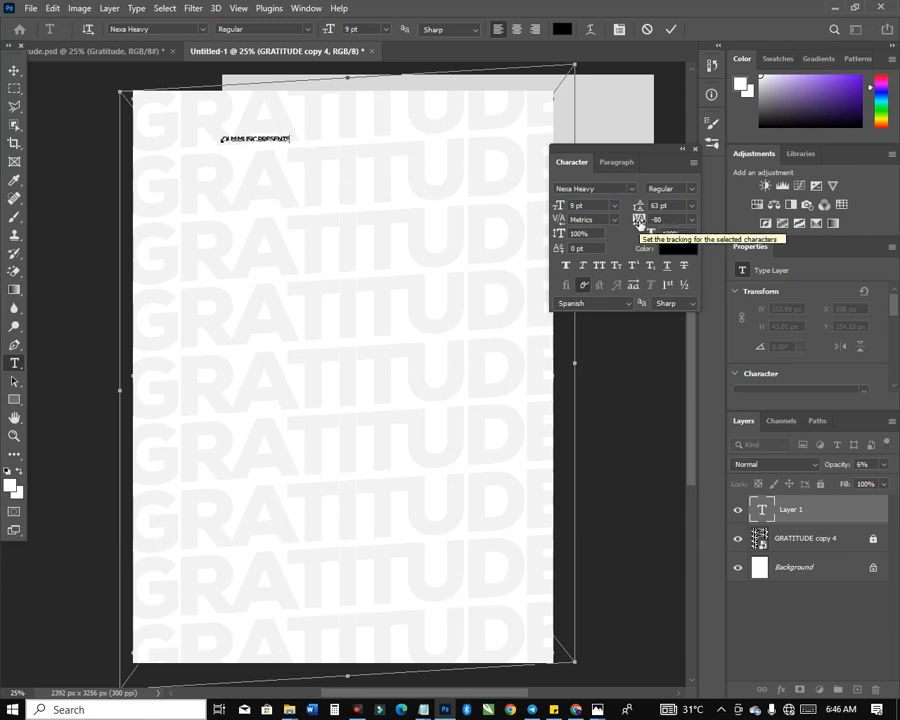
Set the tracking of OLM MUSIC PRESENTS to 1300 and move the line up near the top centre of the canvas.
key("ctrl+a")
left_click_drag(639, 222, 670, 232)
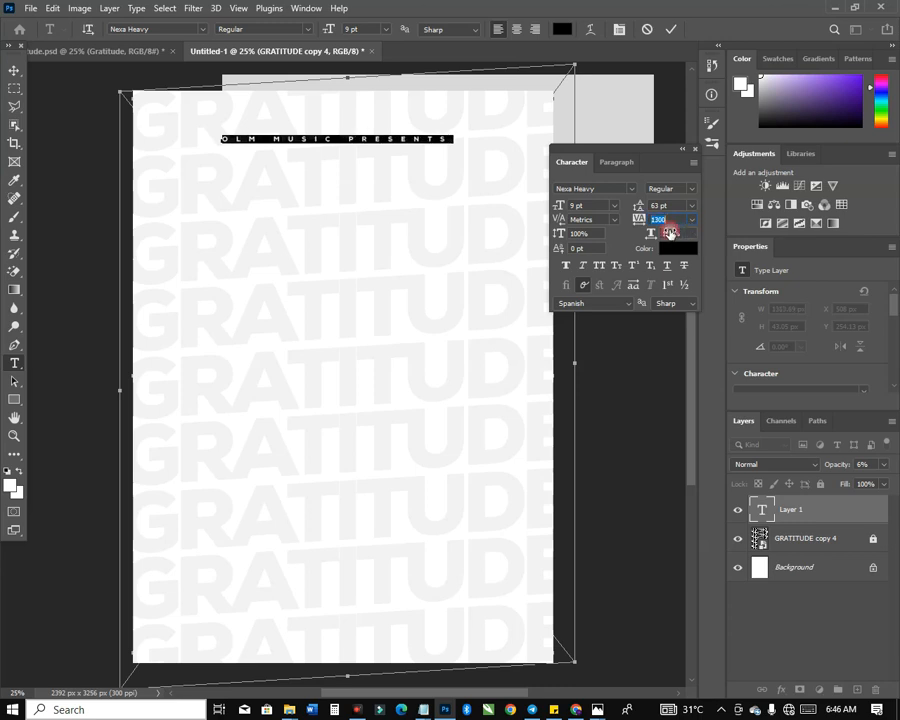
left_click(14, 70)
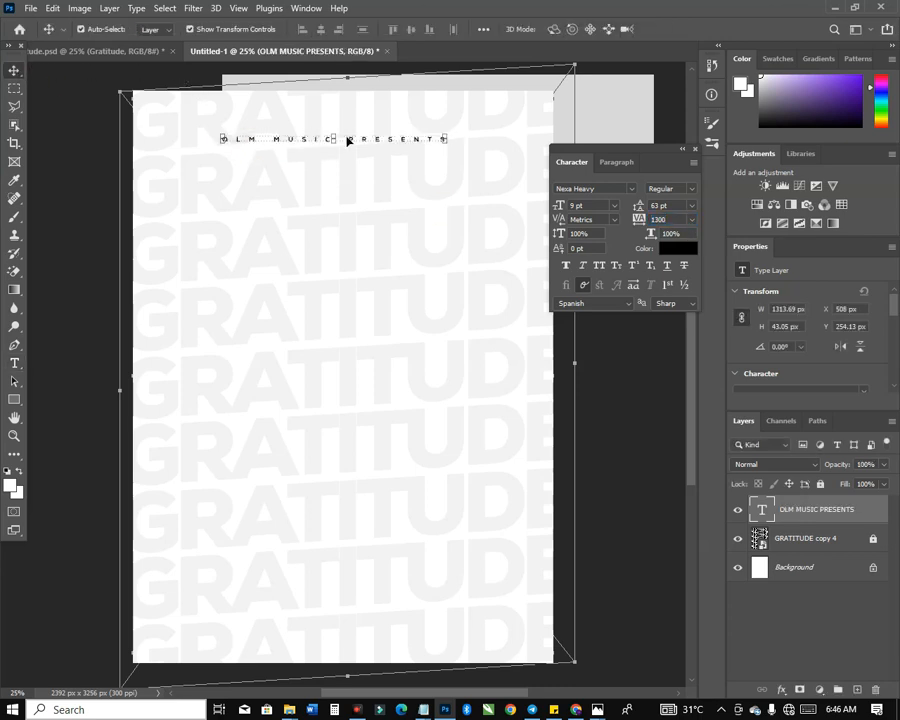
left_click_drag(350, 141, 366, 125)
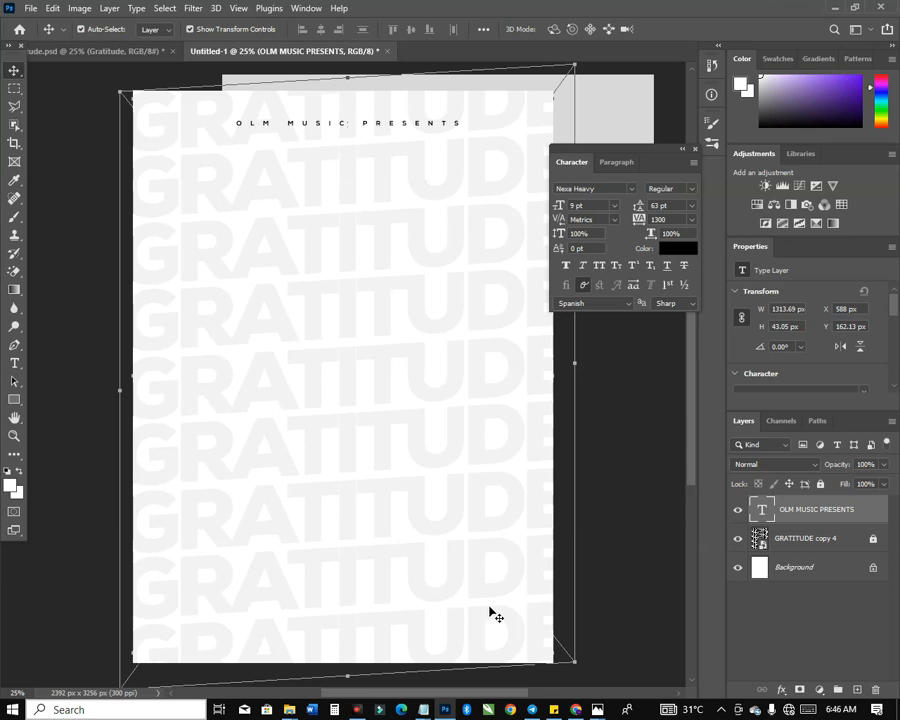
Switch to the Gratitude Content notes in Notepad and copy the word GRATITUDE.
key("alt+Tab")
left_click_drag(561, 304, 496, 304)
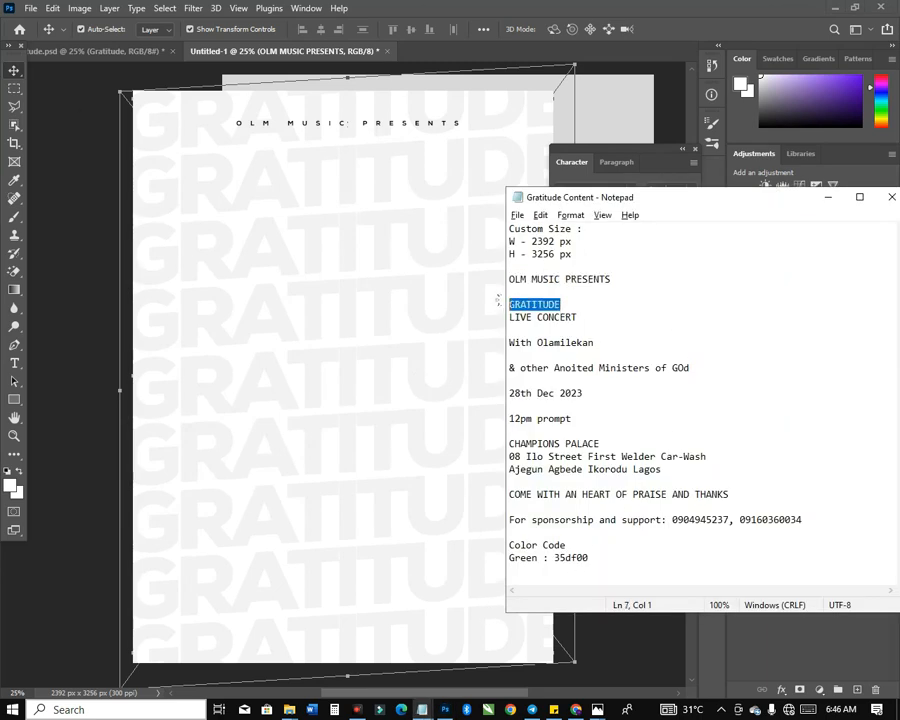
right_click(538, 311)
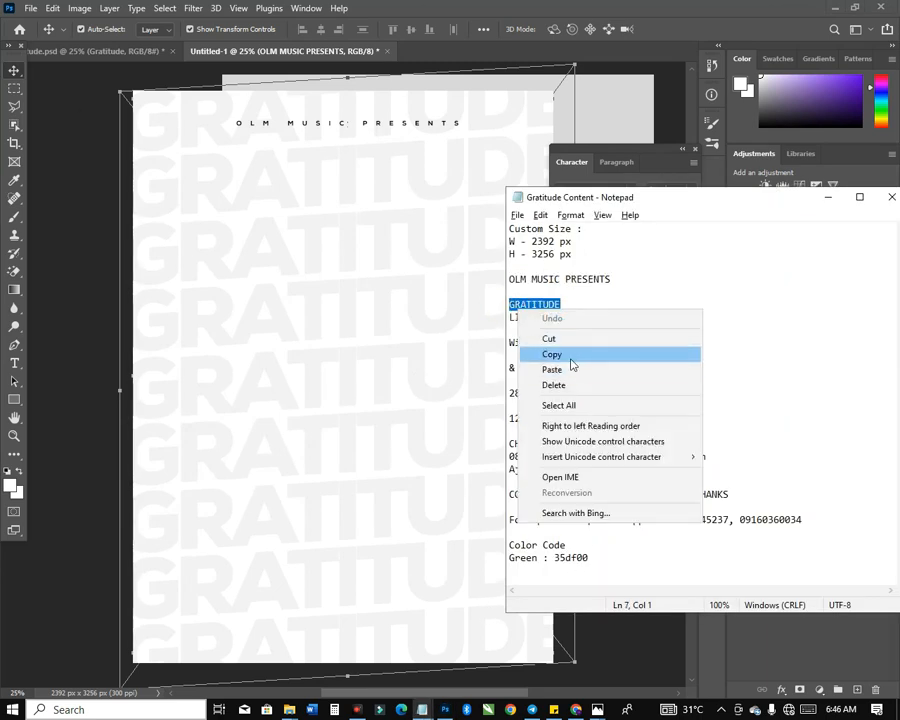
left_click(566, 355)
Back in Photoshop, add the copied GRATITUDE as a new text line beneath OLM MUSIC PRESENTS.
key("alt+Tab")
left_click(297, 177)
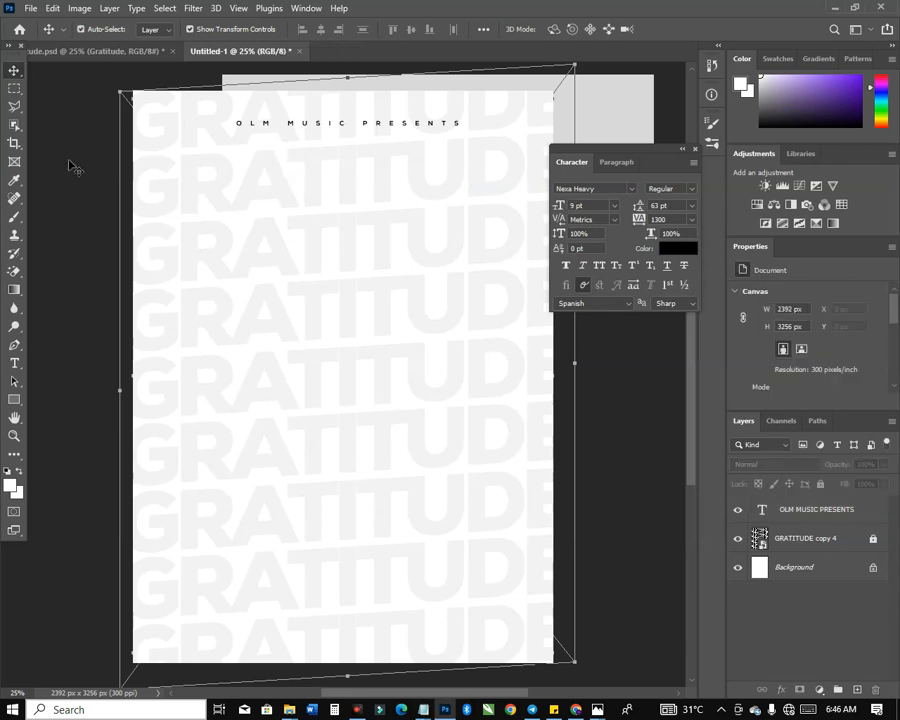
left_click(16, 368)
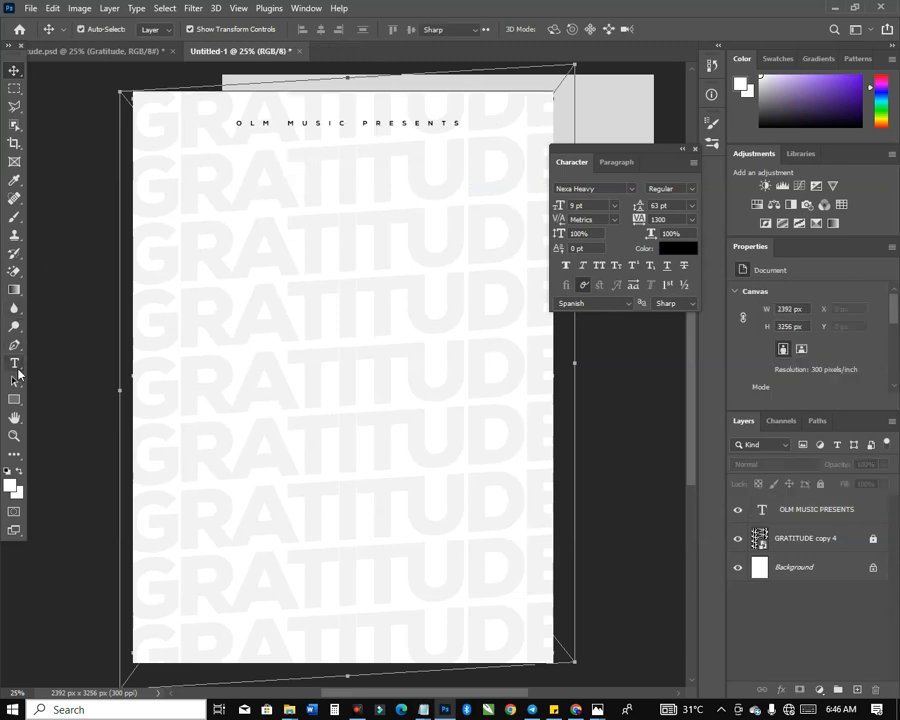
left_click(289, 177)
key("ctrl")
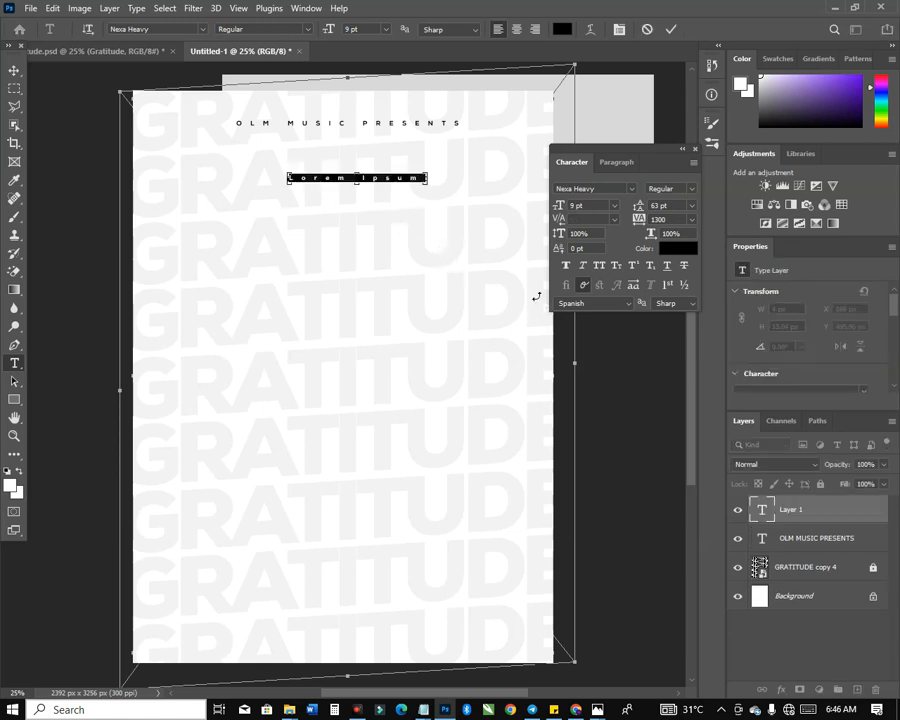
key("ctrl+v")
Set the new GRATITUDE line's tracking to 0 and retype it as Gratitude.
key("ctrl+a")
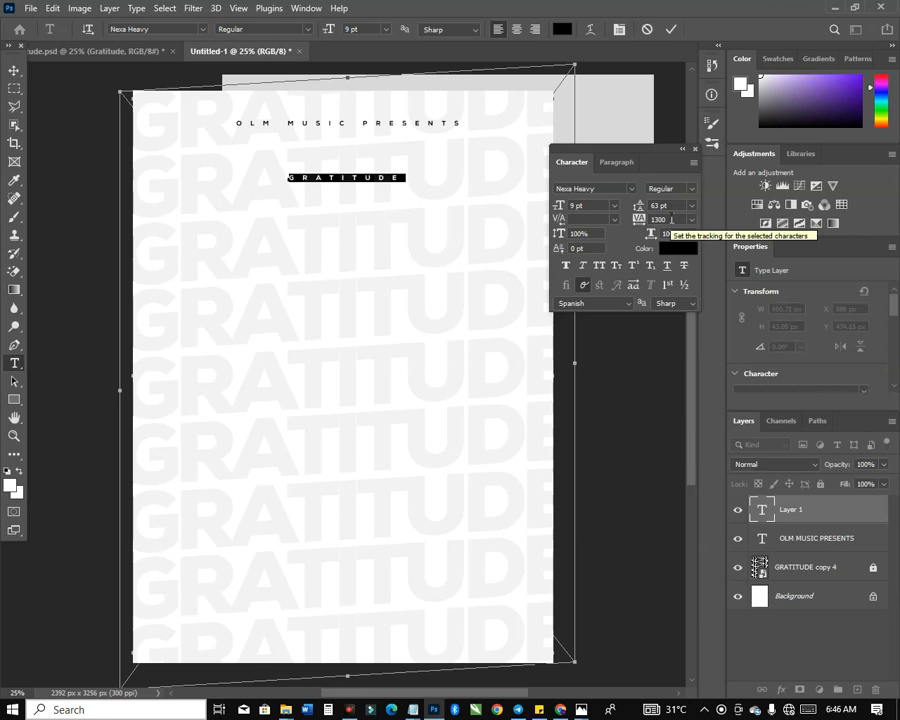
left_click(639, 219)
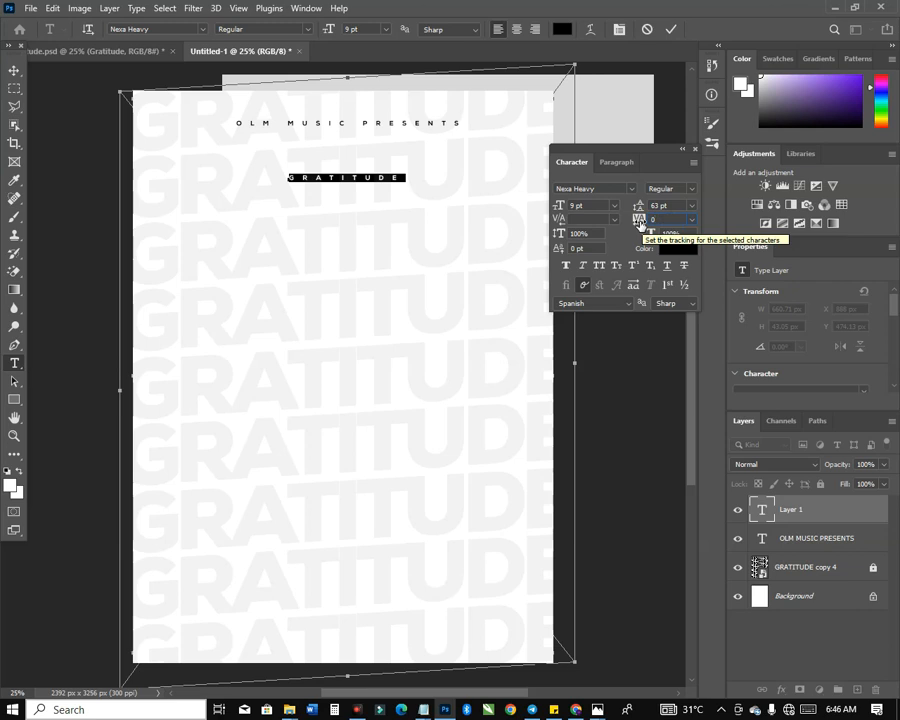
type("0")
key("Return")
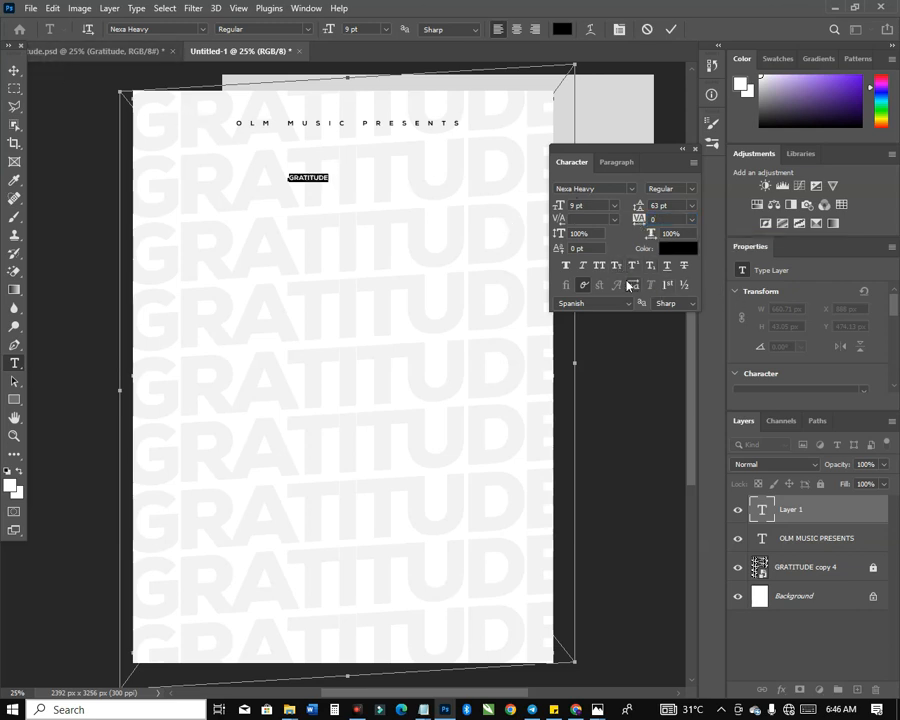
type("a")
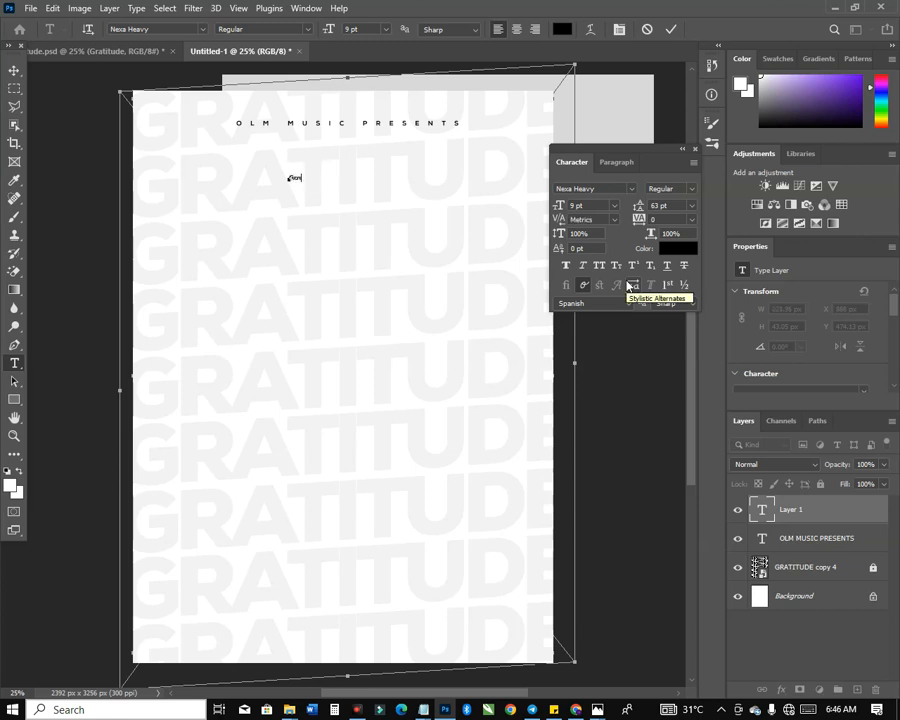
type("ratitude")
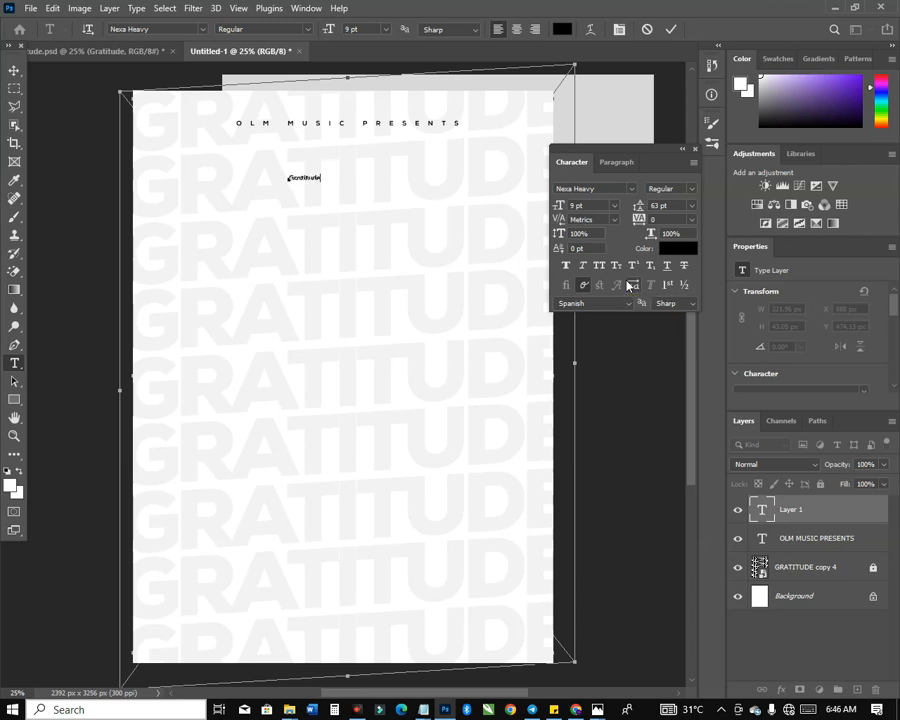
Scale the Gratitude text up to about 68.1 pt and centre it beneath OLM MUSIC PRESENTS.
left_click(10, 73)
left_click_drag(320, 183, 502, 333)
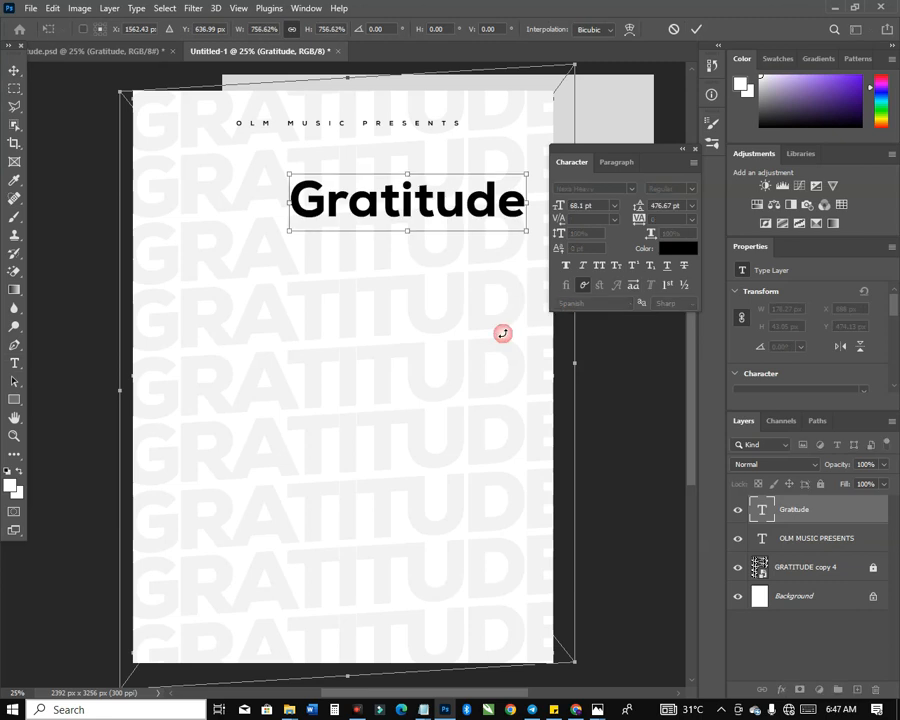
key("Return")
left_click_drag(458, 210, 400, 210)
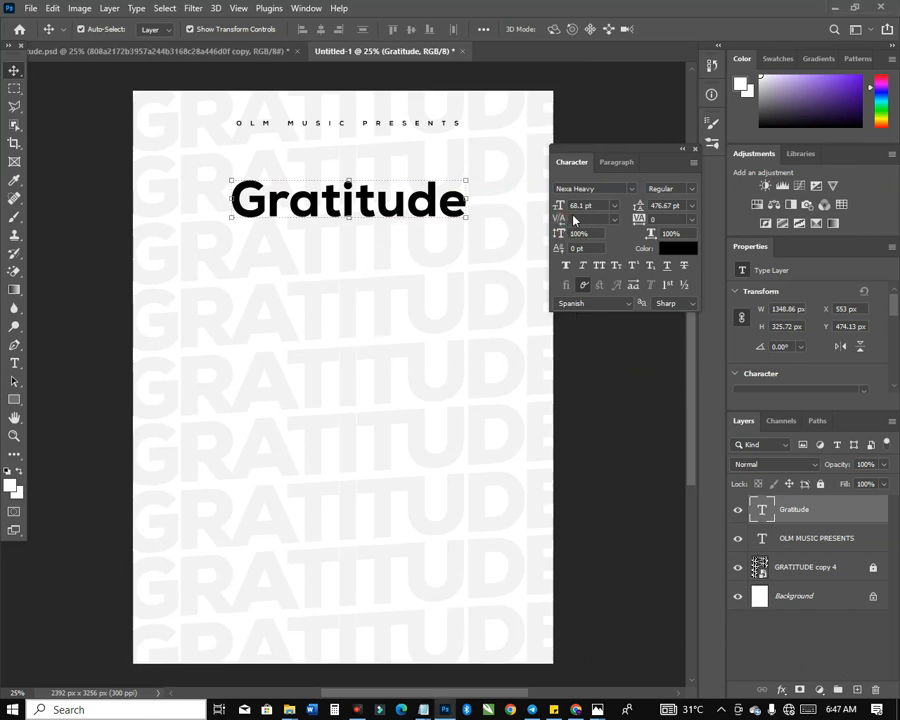
Change the Gratitude title's font to the White Dream script typeface.
left_click_drag(610, 187, 550, 190)
type("wg")
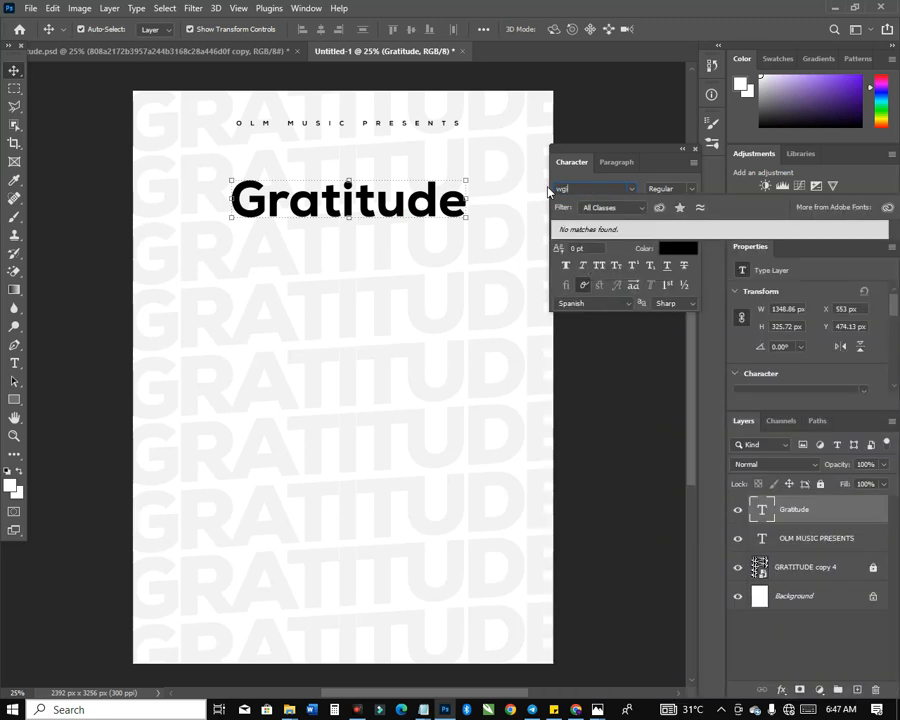
key("BackSpace")
type("hil")
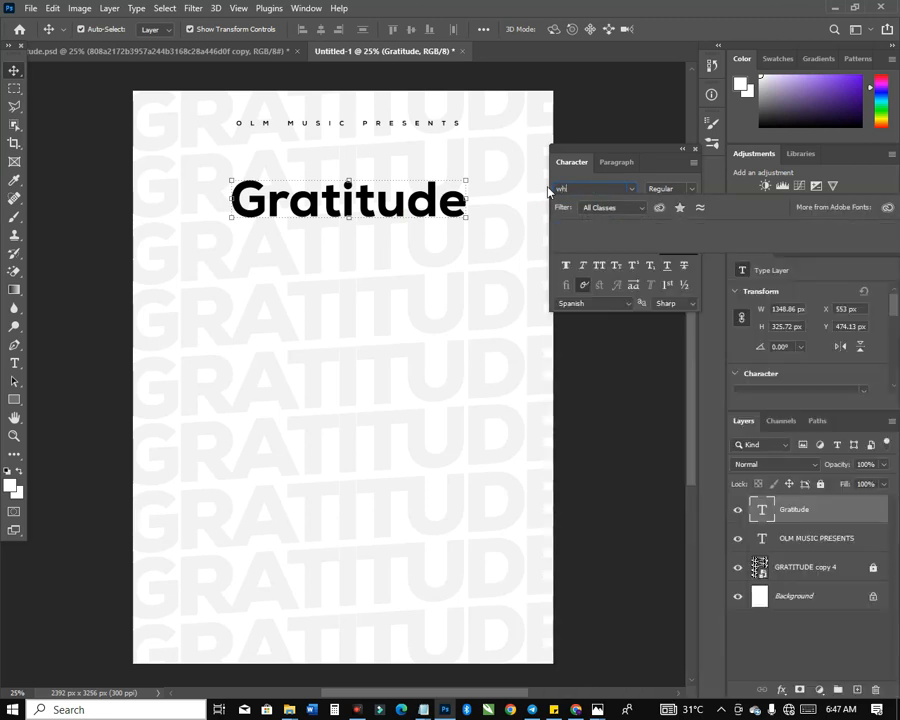
key("Return")
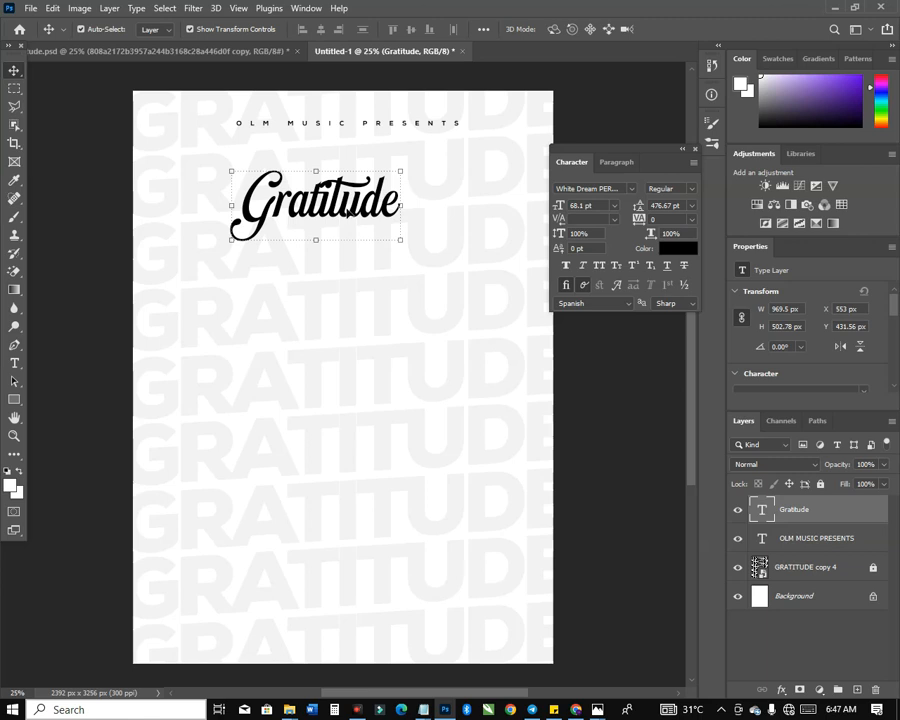
Set the Gratitude title's size to 107 pt and move it to sit centred beneath OLM MUSIC PRESENTS.
left_click(559, 205)
type("107")
key("Return")
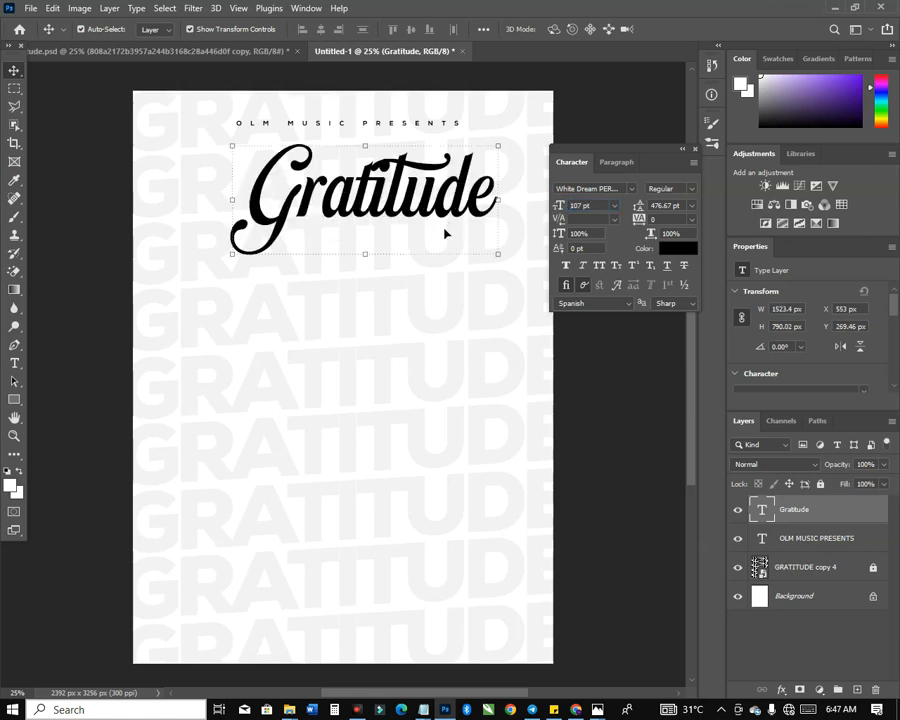
left_click_drag(456, 212, 431, 240)
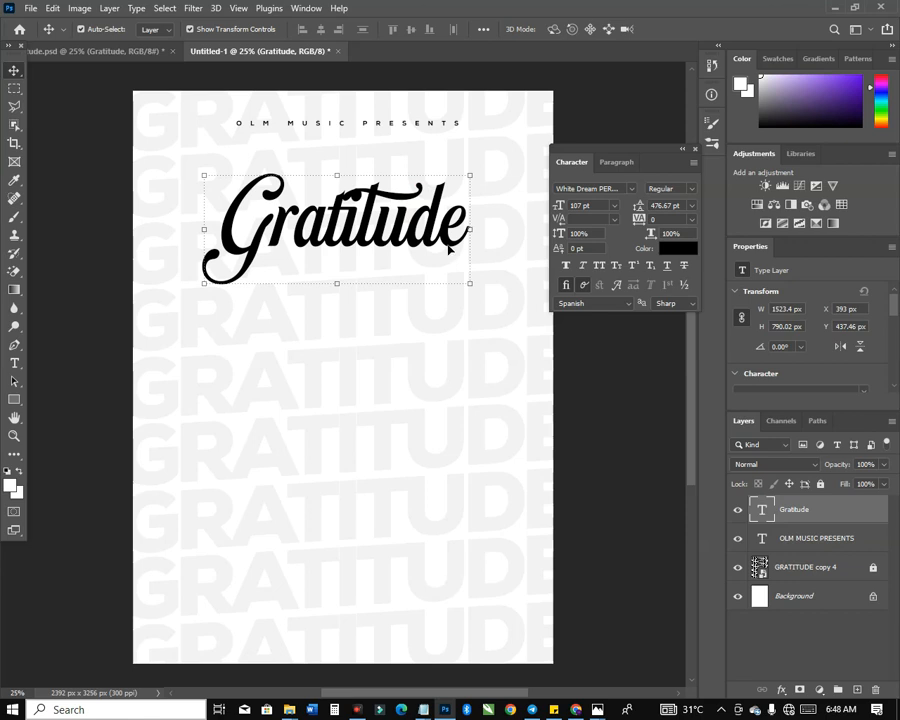
left_click_drag(444, 240, 440, 226)
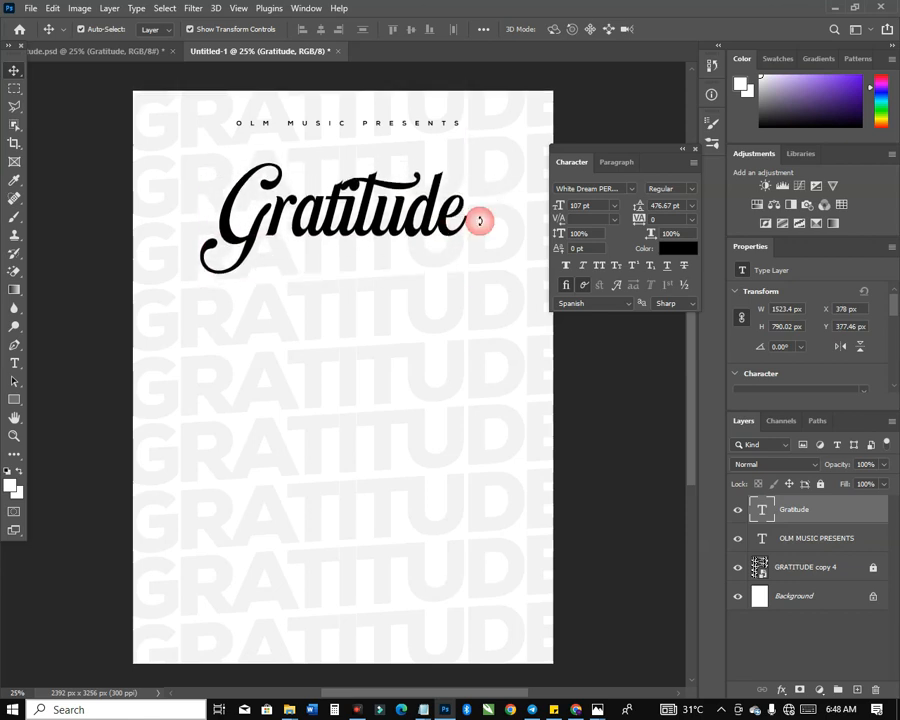
Try a size of 618 pt for the Gratitude title and shift the lettering down and left on the canvas.
left_click(600, 205)
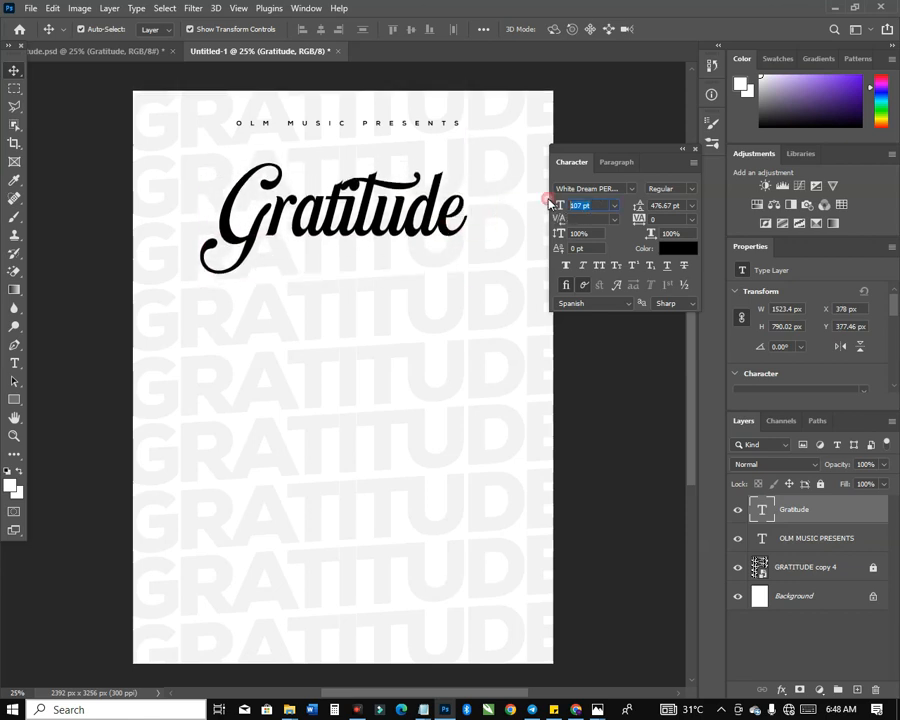
type("618")
key("Return")
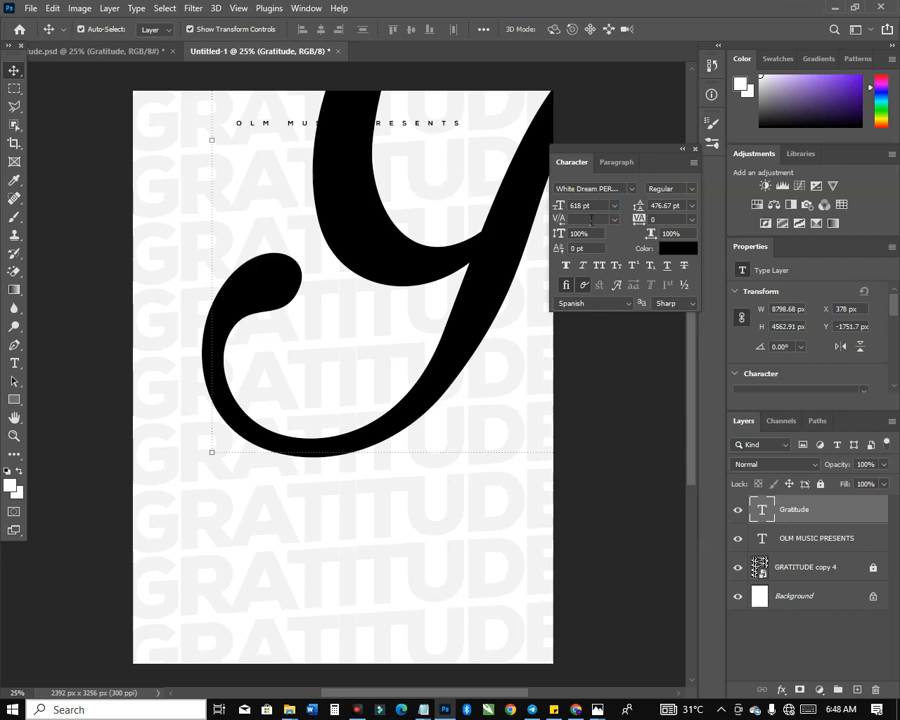
left_click_drag(461, 268, 288, 382)
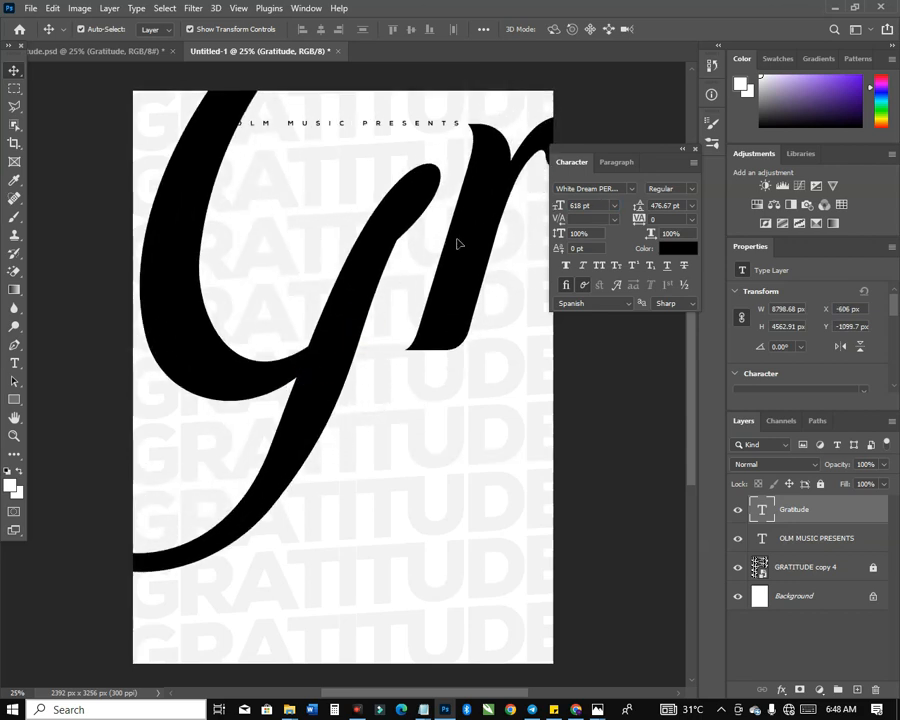
left_click_drag(457, 243, 419, 315)
Set the Gratitude title's size to 168 pt and move it near the top of the canvas, spanning the page width.
left_click(597, 205)
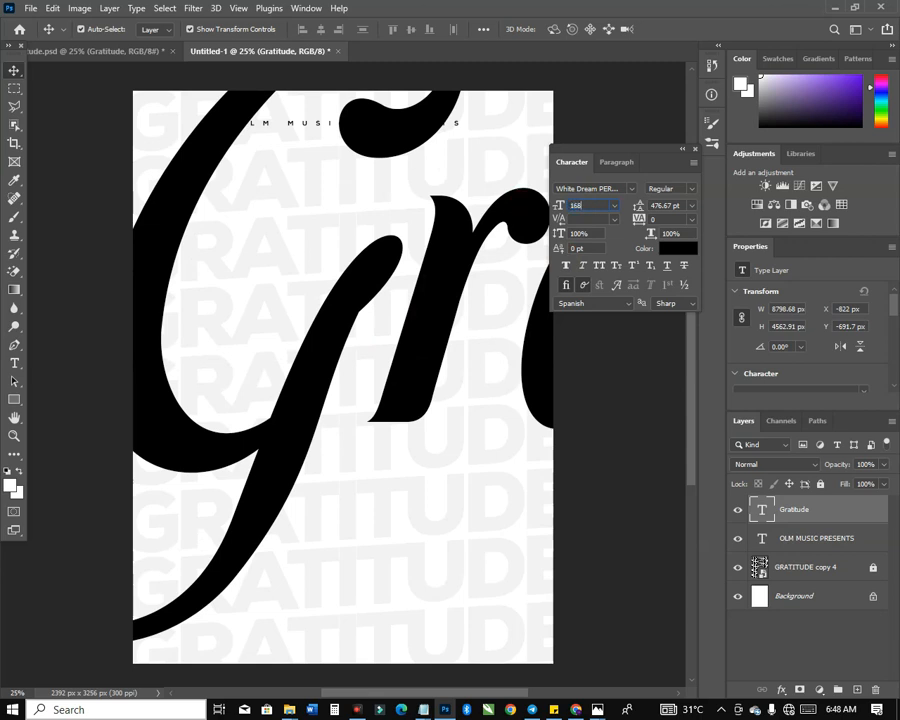
key("Return")
left_click_drag(362, 370, 488, 275)
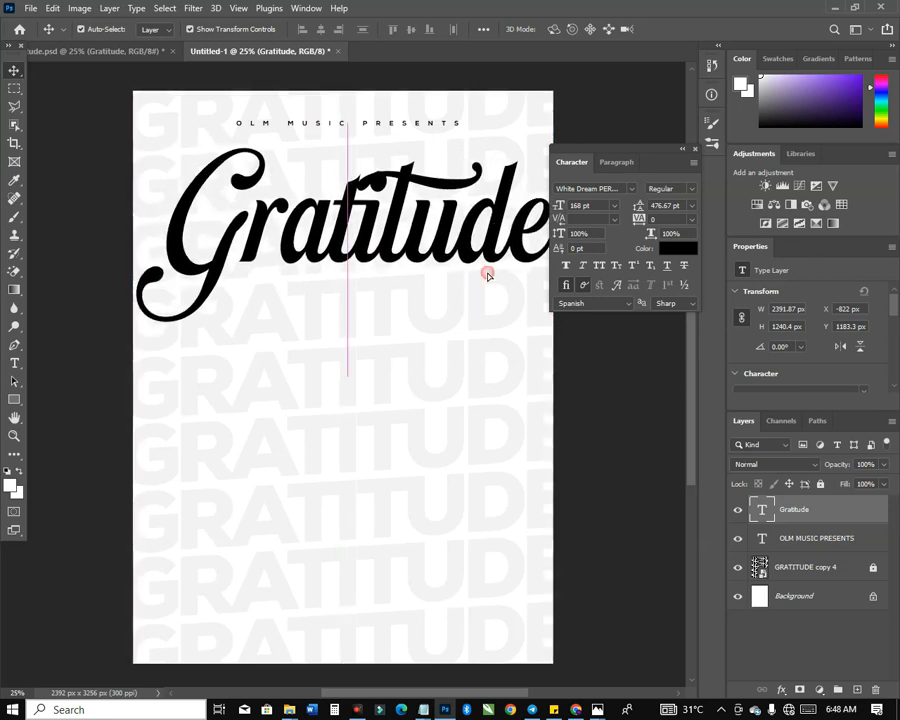
Scale the Gratitude title down to about 127.64 pt and position it just beneath OLM MUSIC PRESENTS.
key("ctrl+t")
left_click_drag(137, 357, 178, 334)
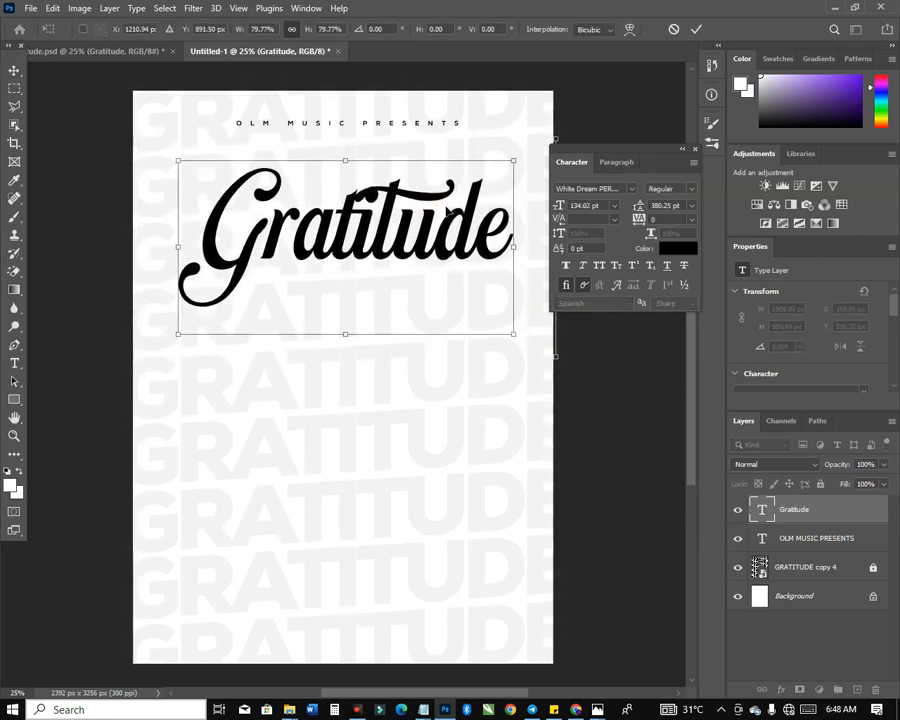
left_click_drag(425, 256, 465, 260)
mouse_move(501, 318)
left_mouse_down()
mouse_move(484, 314)
mouse_move(492, 323)
left_mouse_up()
key("Return")
key("Right")
key("Down")
key("Down")
key("Down")
key("Down")
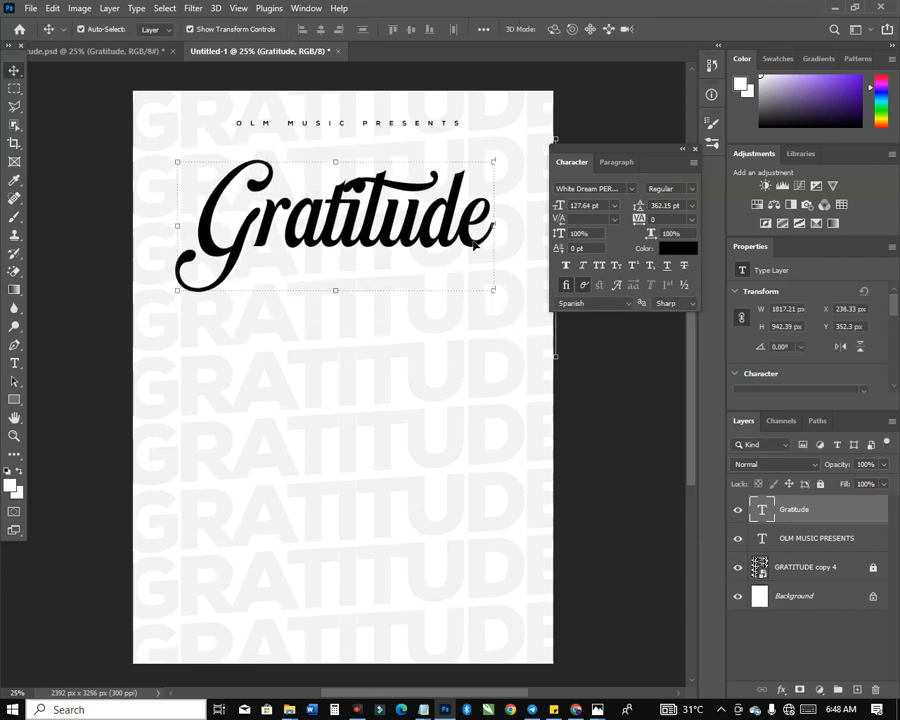
Switch to the Gratitude Content notes in Notepad and copy the line LIVE CONCERT.
key("alt+Tab")
key("alt+Tab")
key("alt+Tab")
key("alt+Tab")
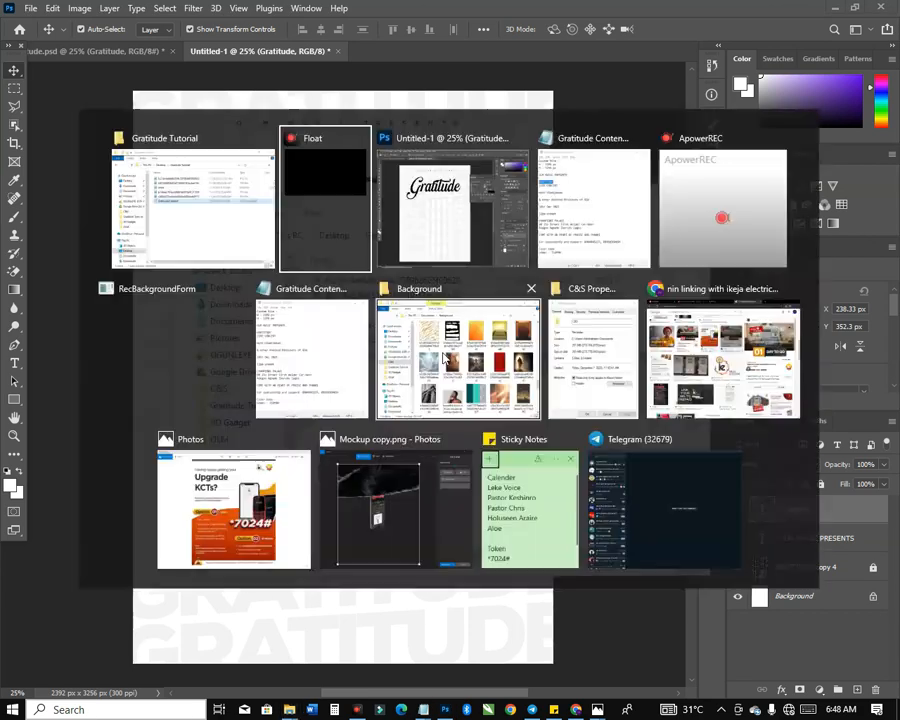
key("alt+Tab")
left_click_drag(590, 317, 509, 318)
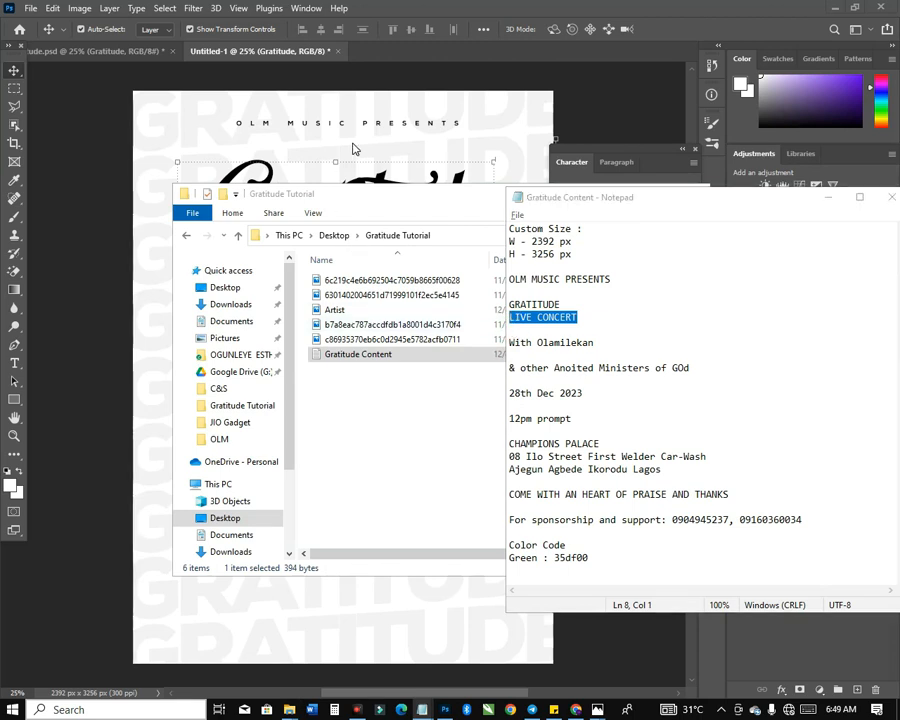
Back in Photoshop, duplicate the Gratitude title directly below itself and replace the copy's text with LIVE CONCERT.
left_click(355, 149)
left_click_drag(383, 243, 386, 323)
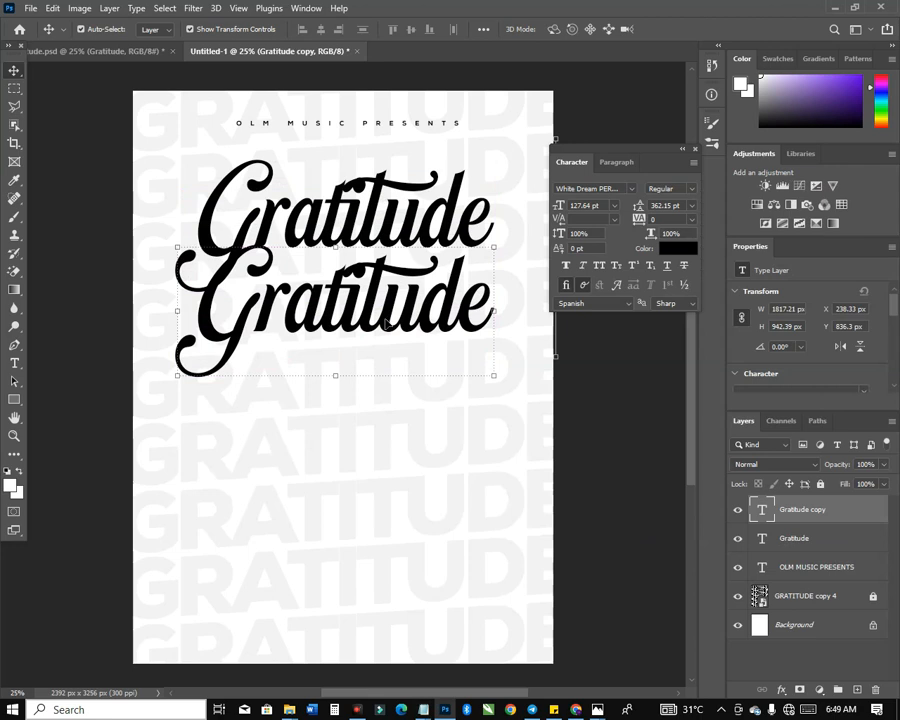
double_click(385, 322)
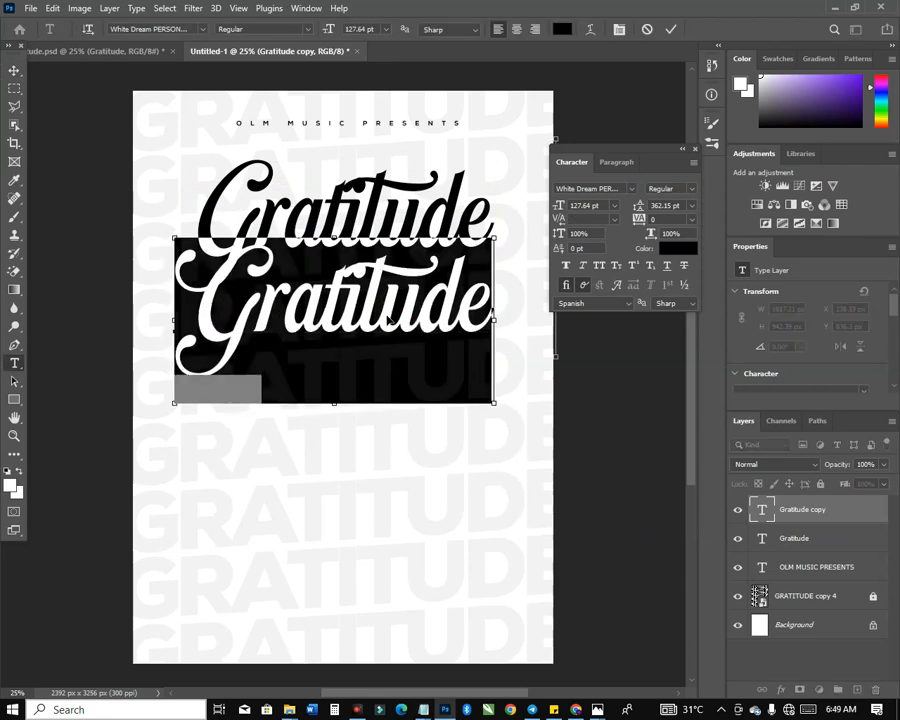
type("LIVE")
key("ctrl+a")
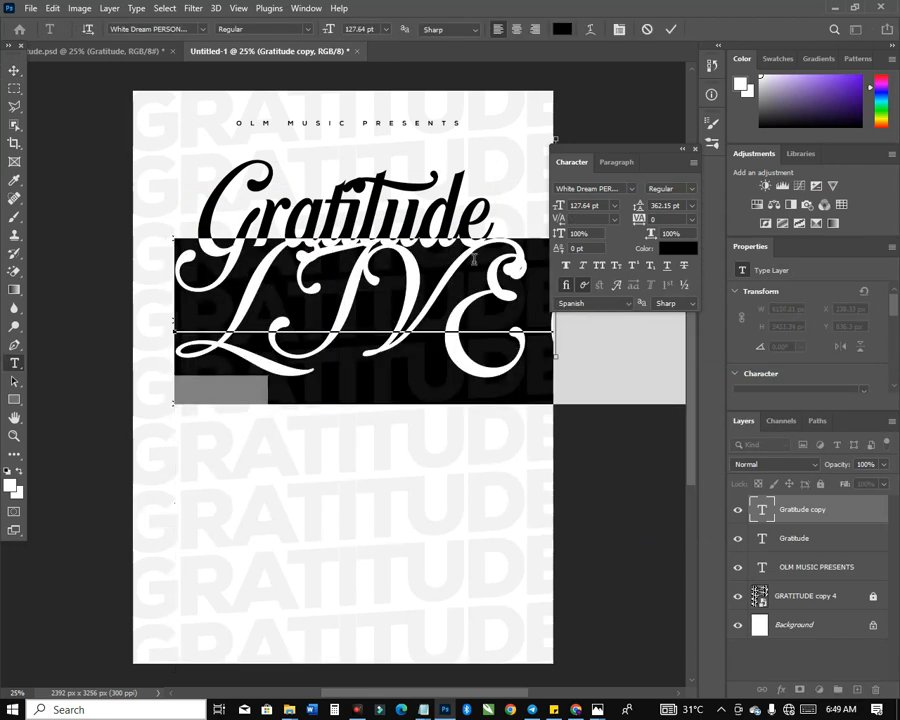
Set LIVE CONCERT in Nexa Black at 38 pt and place it beneath Gratitude, to the right of the G's tail.
left_click(630, 189)
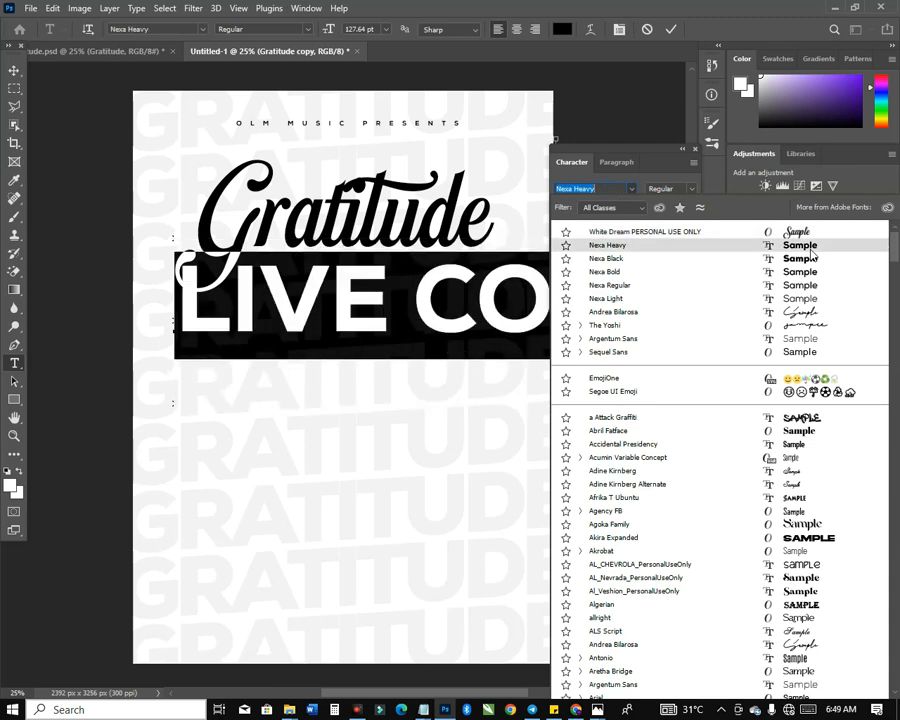
left_click(812, 259)
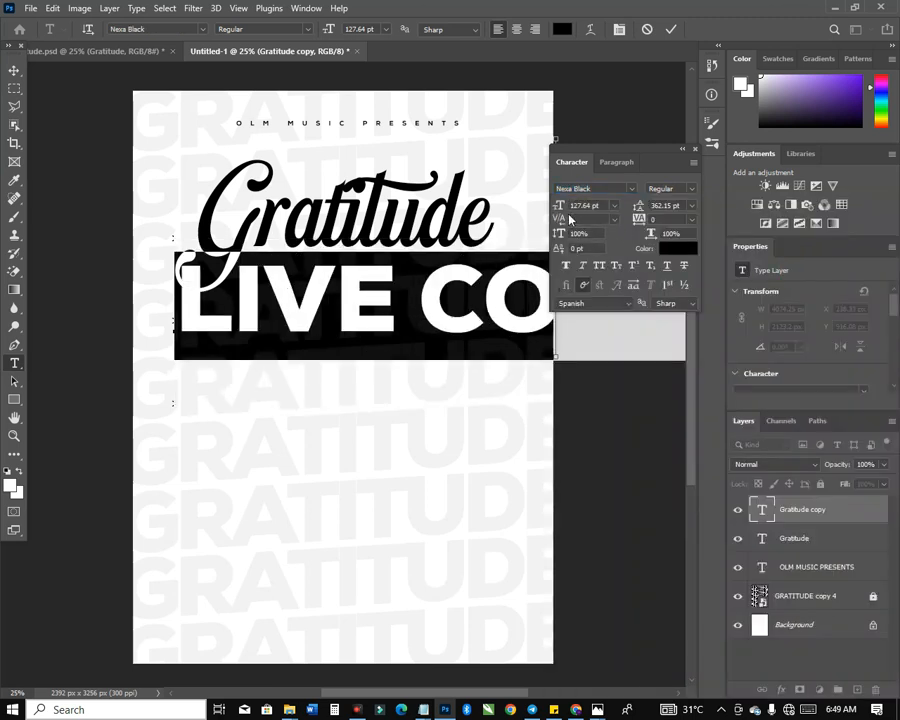
left_click_drag(555, 208, 489, 237)
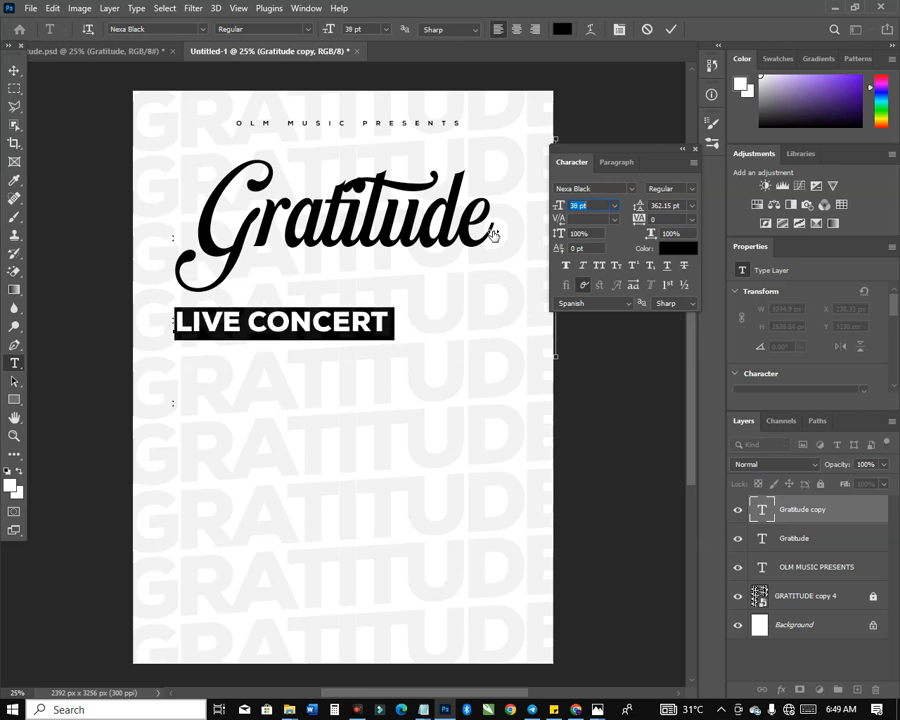
left_click_drag(345, 296, 441, 238)
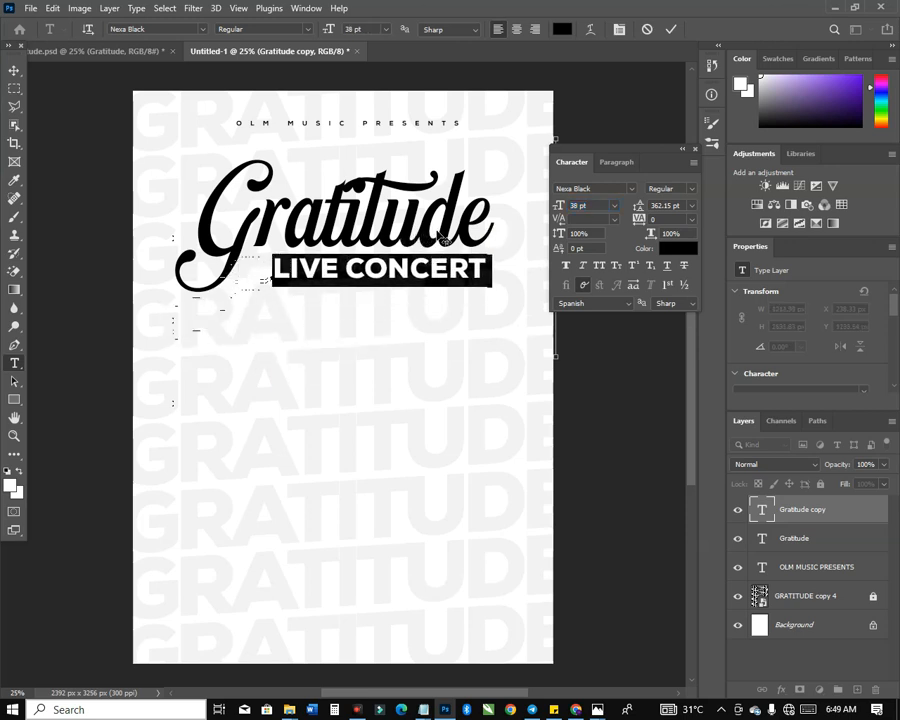
left_click(670, 29)
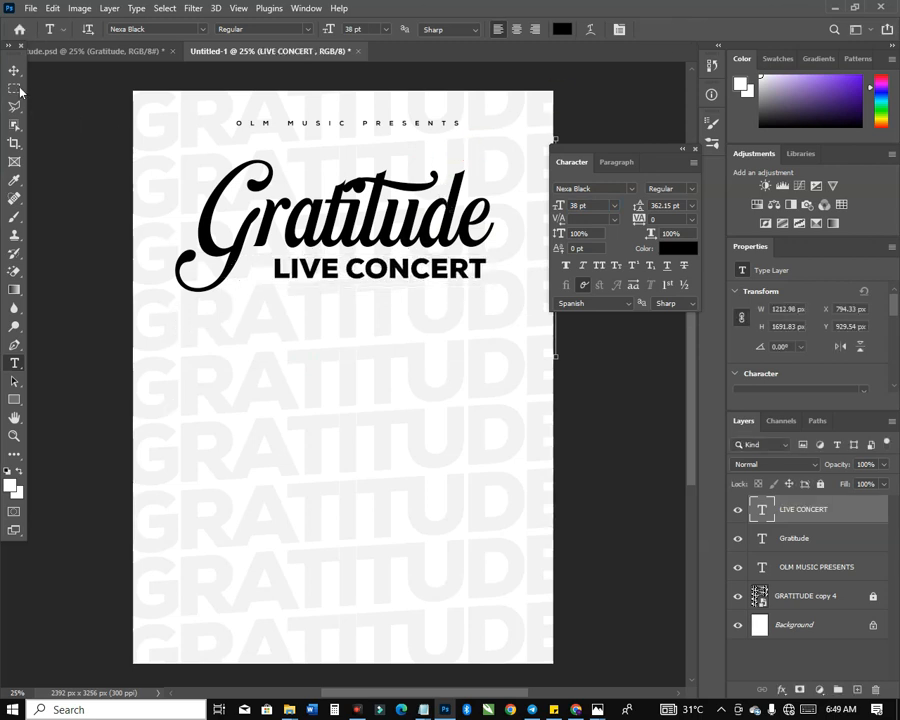
Select the Gratitude title and tighten its letter tracking to -60.
key("v")
left_click(456, 216)
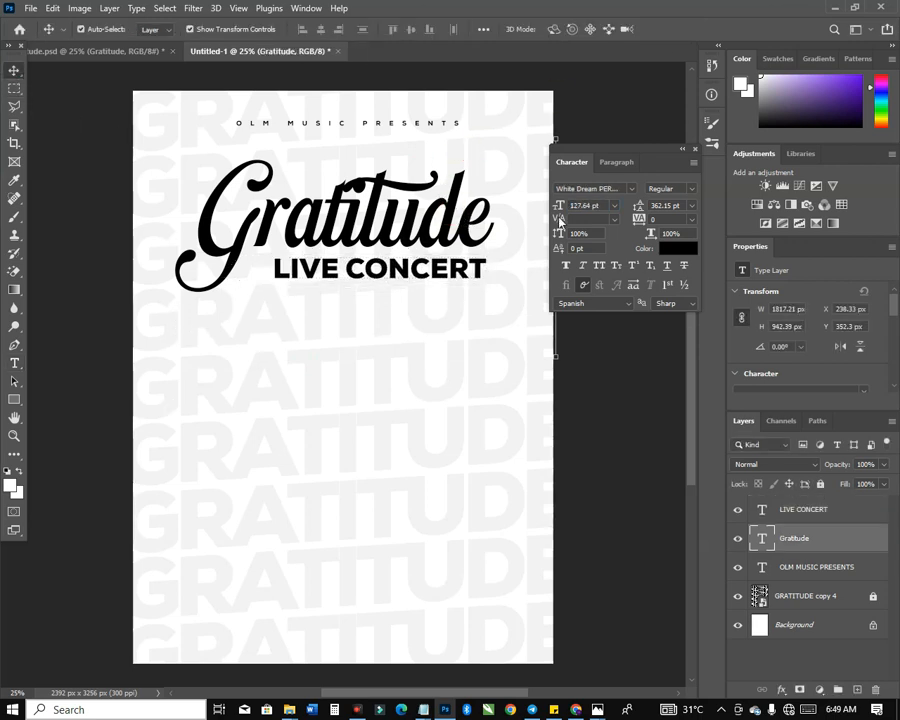
left_click(648, 219)
key("Down")
key("Down")
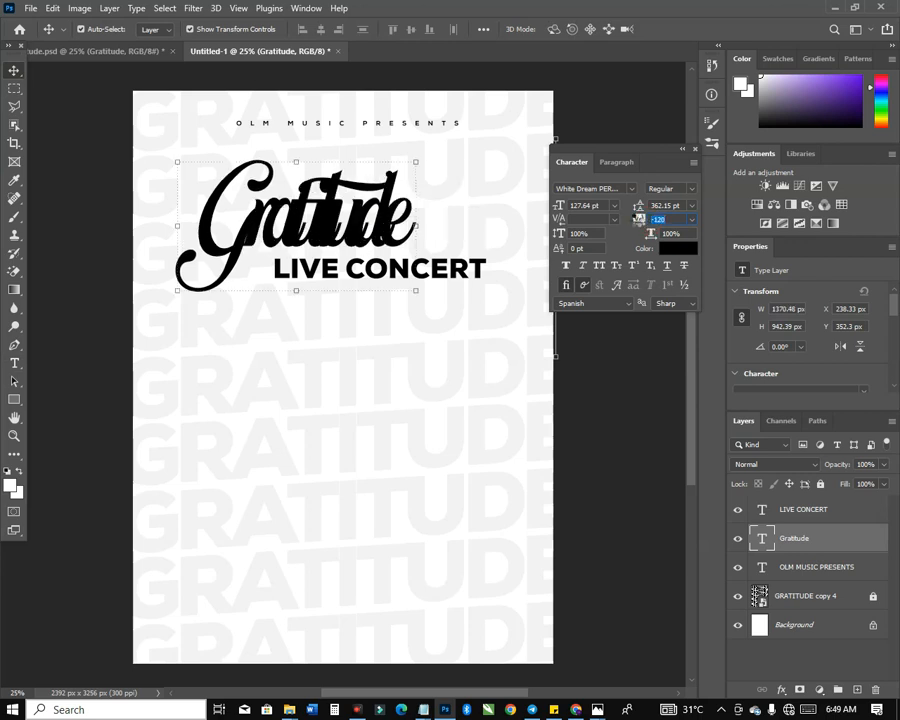
key("Down")
key("Down")
key("Down")
key("Down")
left_click(661, 219)
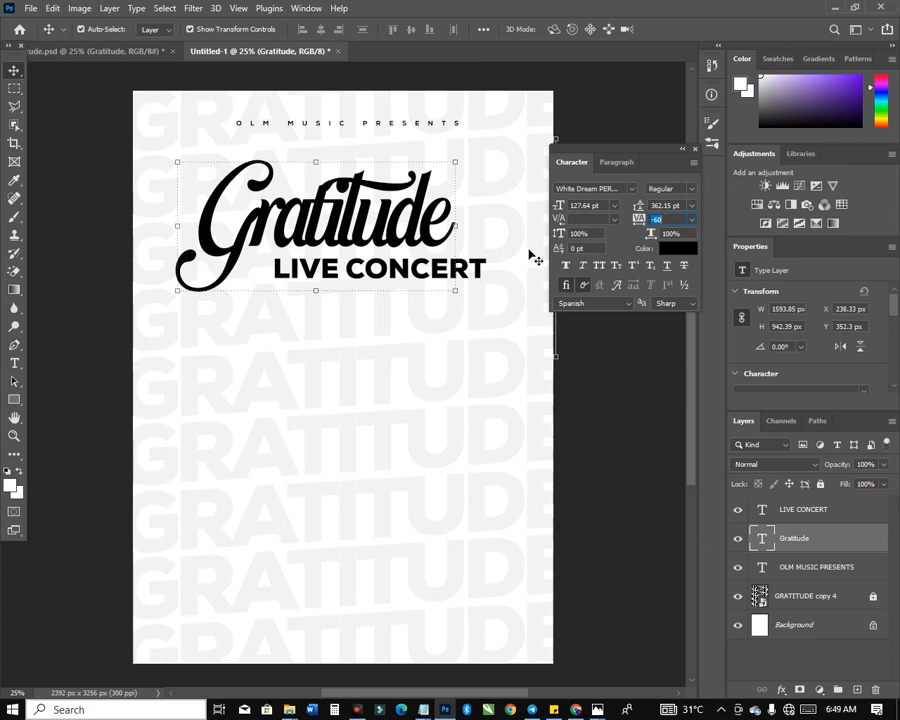
Try faux bold on the Gratitude title with tracking at -80, and switch faux bold off again.
left_click(566, 266)
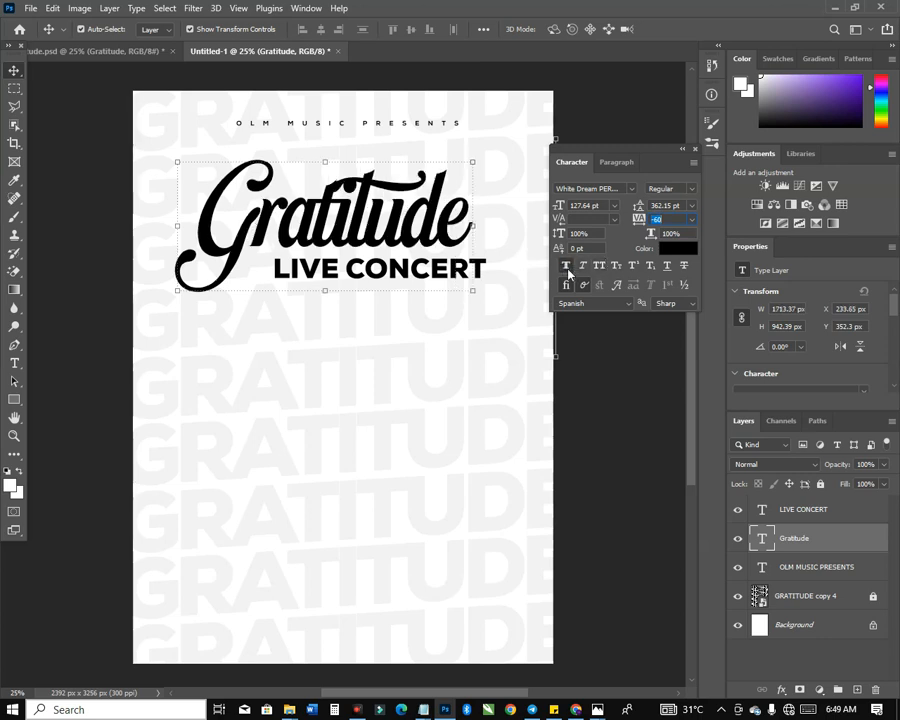
left_click(678, 219)
left_click_drag(638, 220, 639, 220)
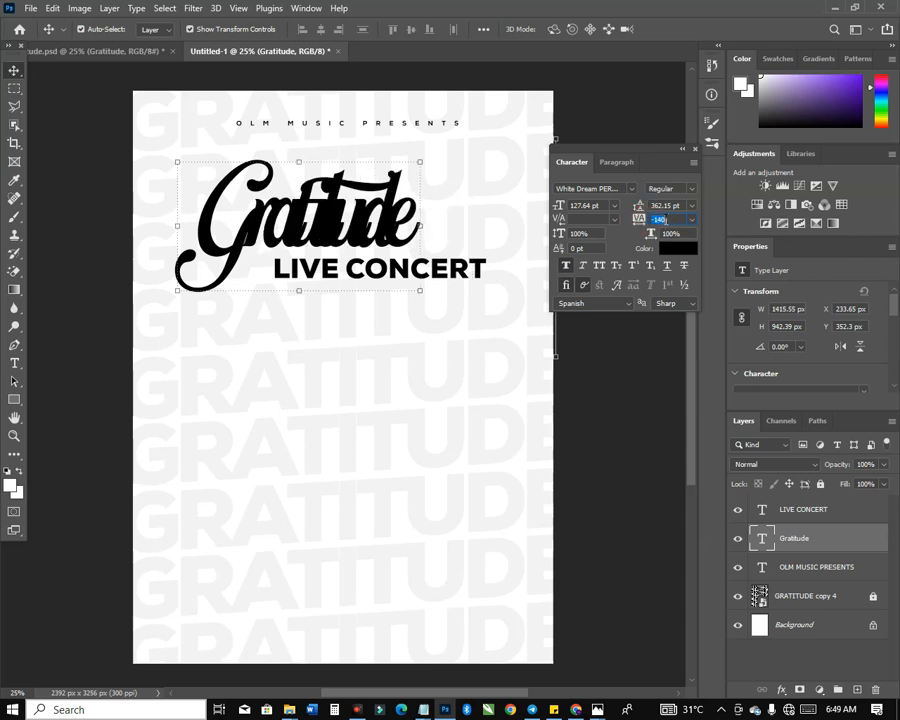
type("-80")
key("Return")
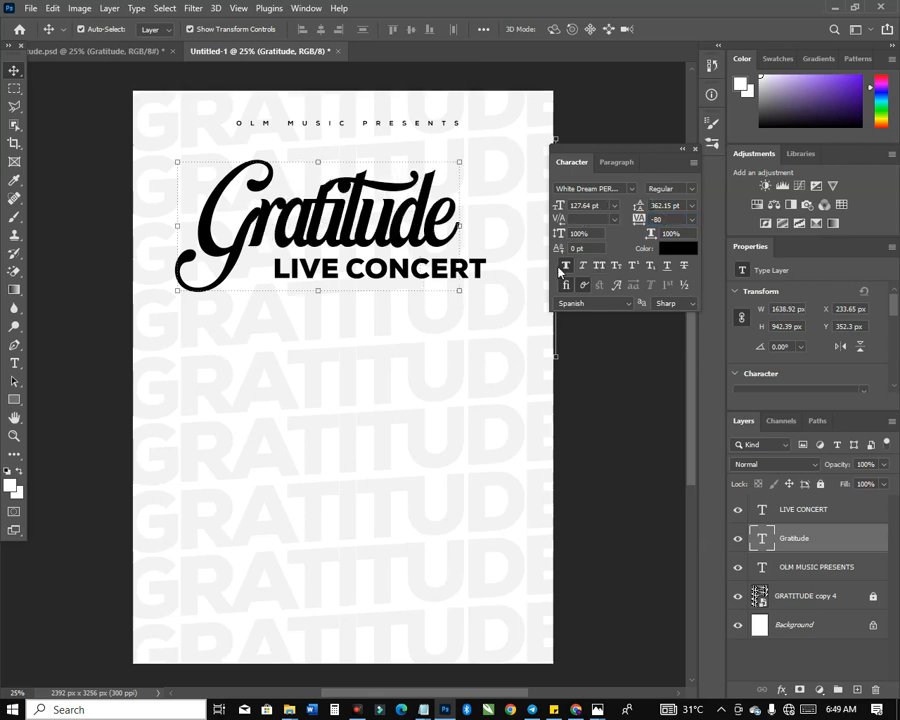
left_click(564, 268)
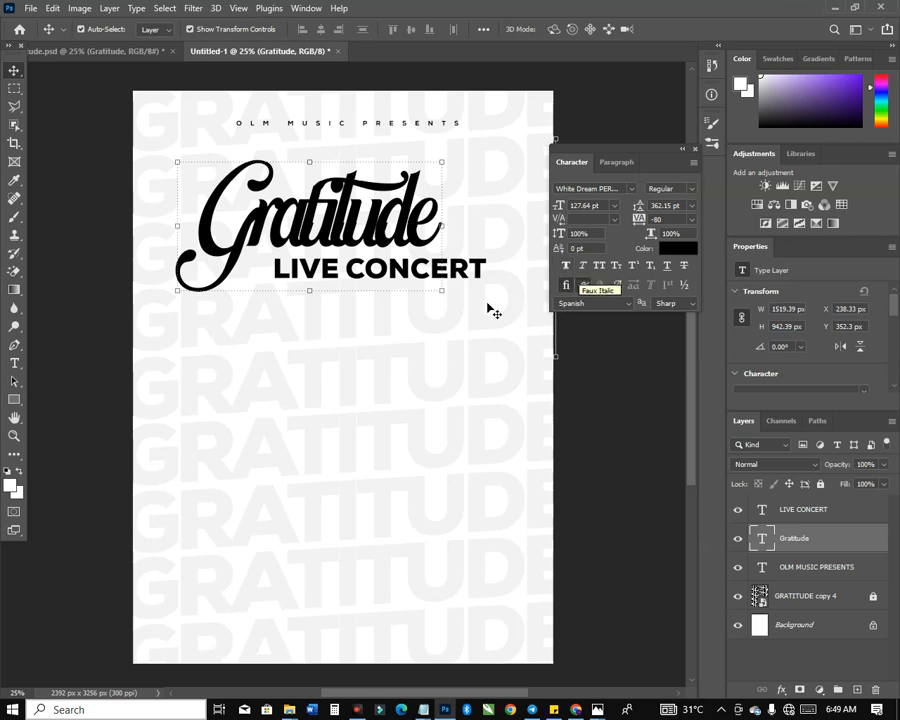
Enlarge the Gratitude title to about 145.51 pt and set its tracking to -70.
left_click_drag(439, 165, 490, 335)
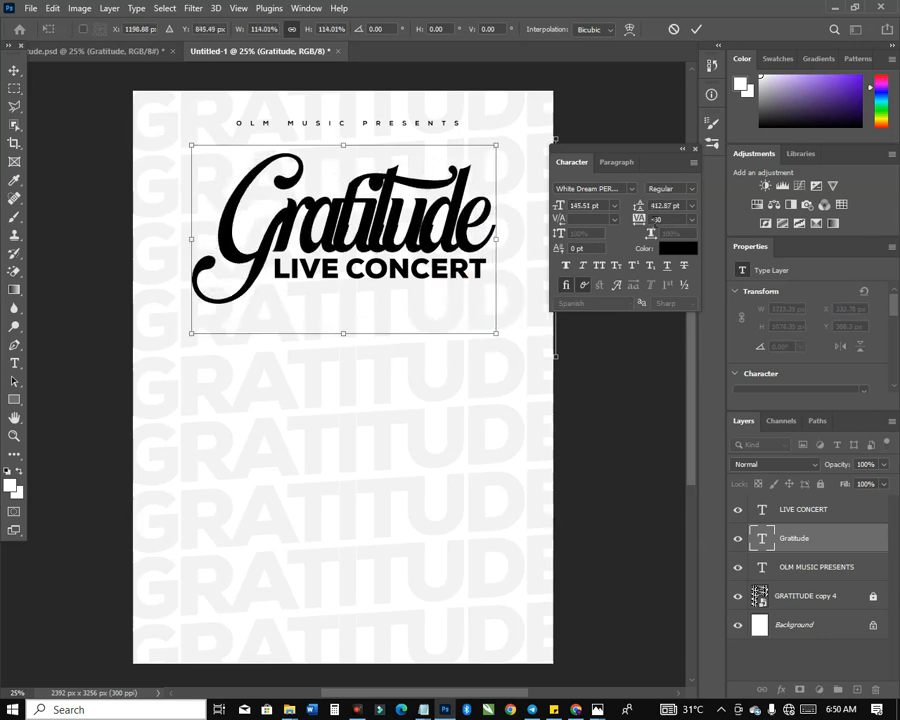
key("Return")
left_click(649, 221)
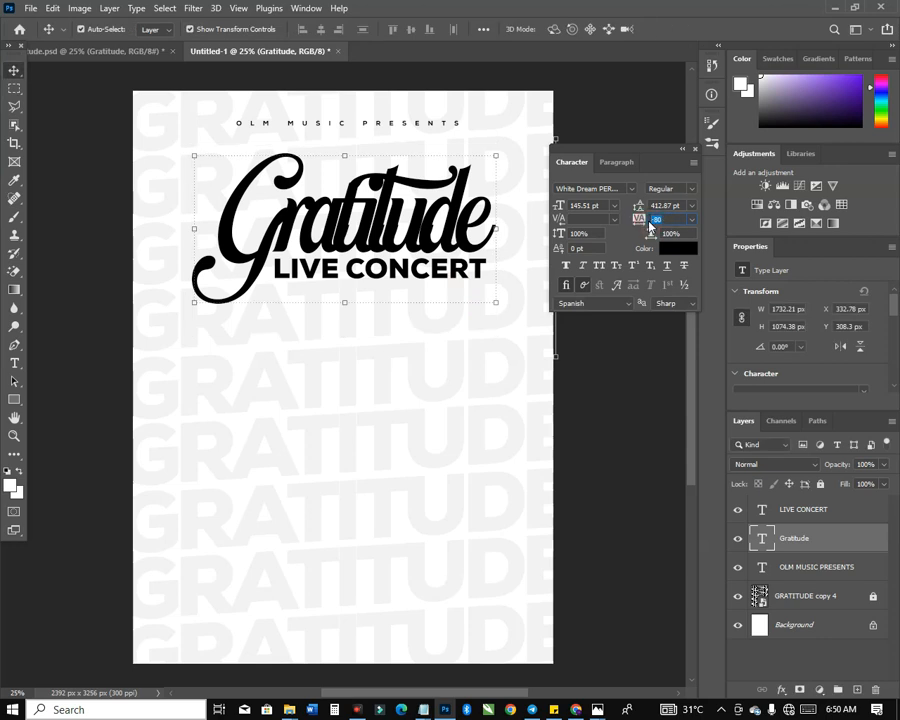
type("-")
key("Return")
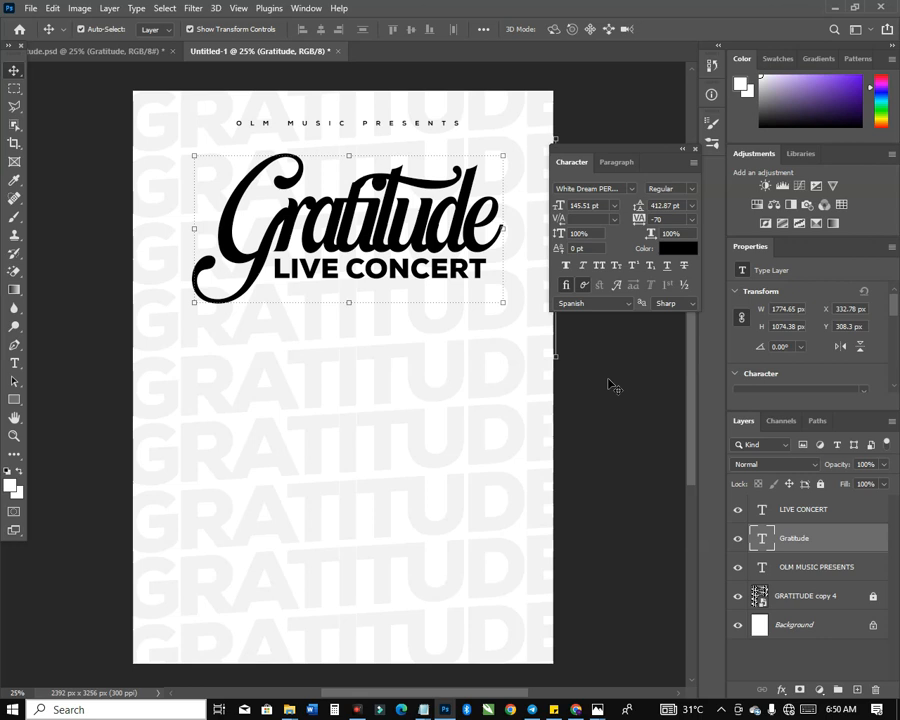
Move Gratitude and LIVE CONCERT together slightly down and to the left, centring them under OLM MUSIC PRESENTS.
left_click_drag(441, 331, 425, 244)
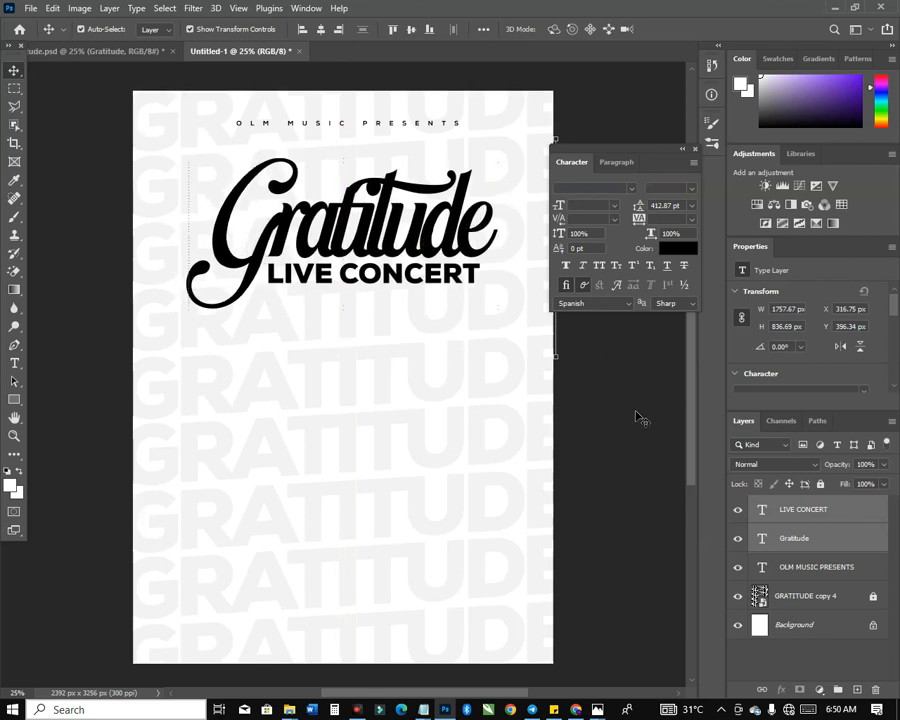
left_click(544, 397)
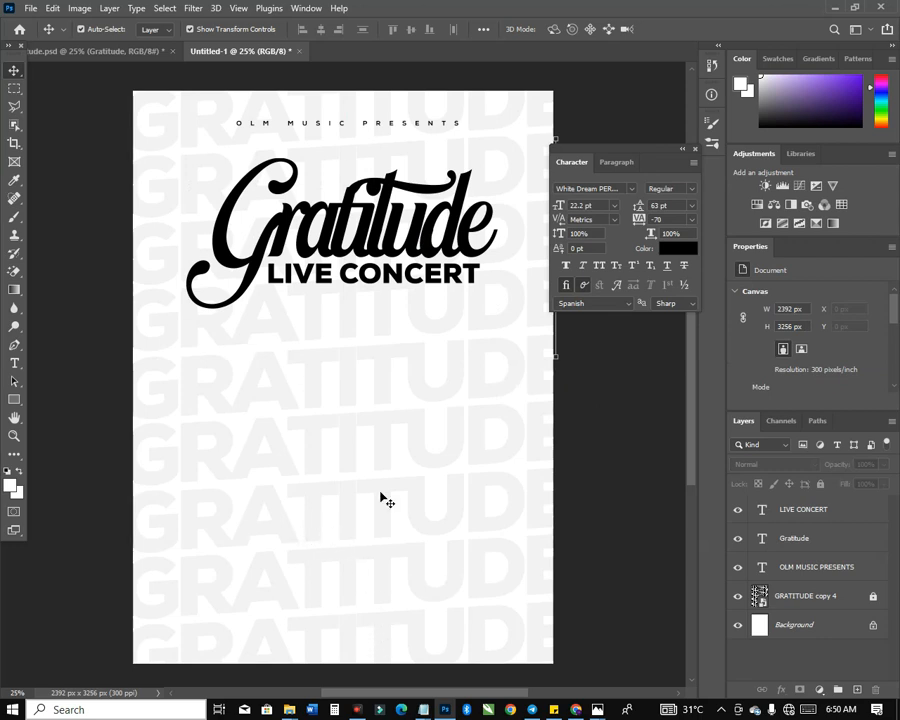
Place the blue sunburst image from the Gratitude Tutorial folder directly above the Gratitude layer, covering the title.
left_click(455, 255)
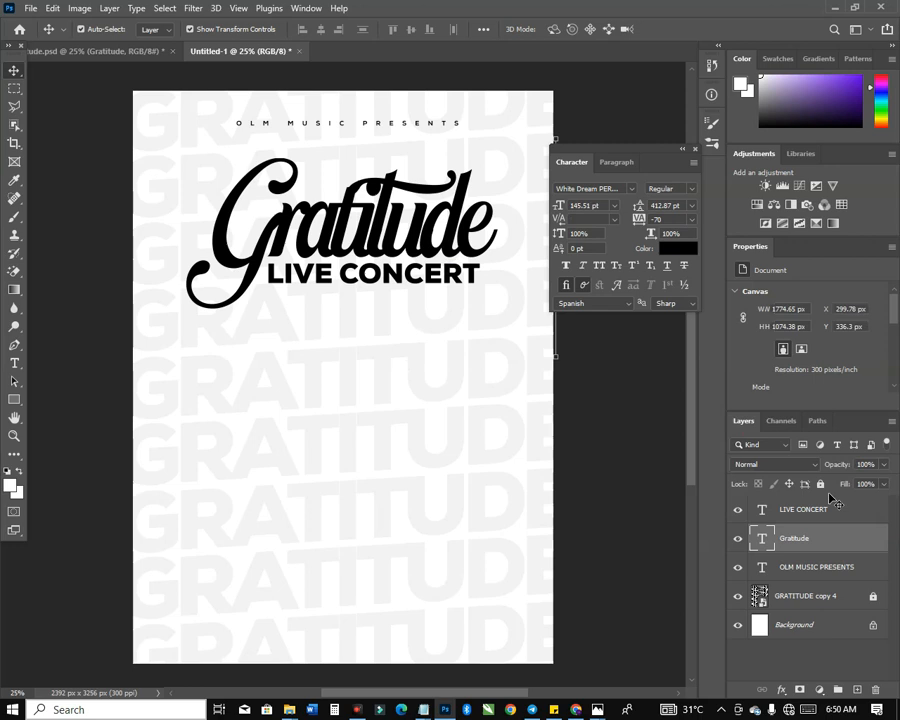
mouse_move(292, 712)
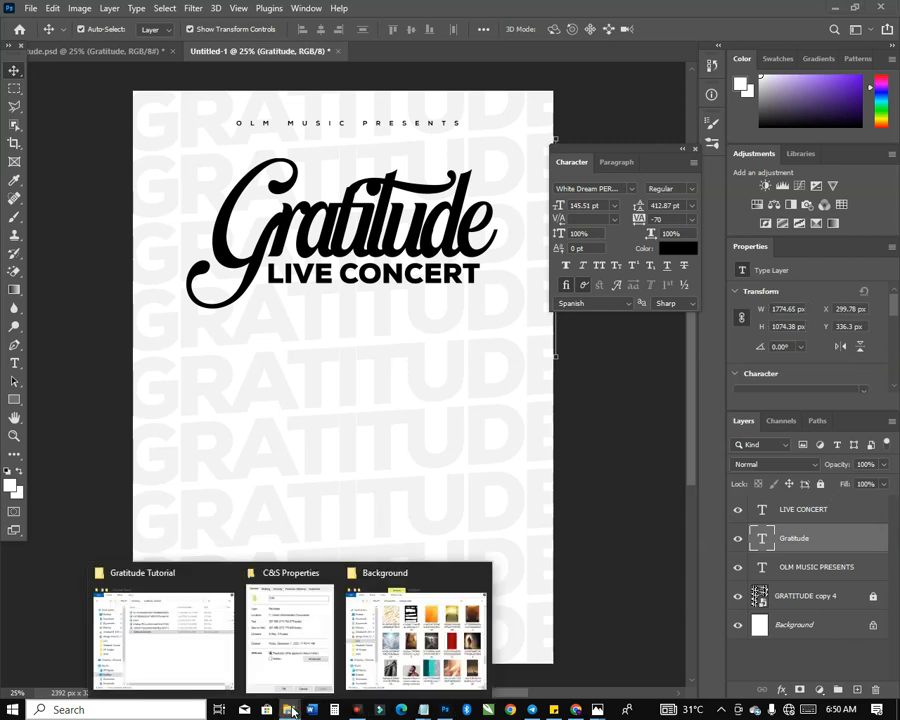
left_click(443, 663)
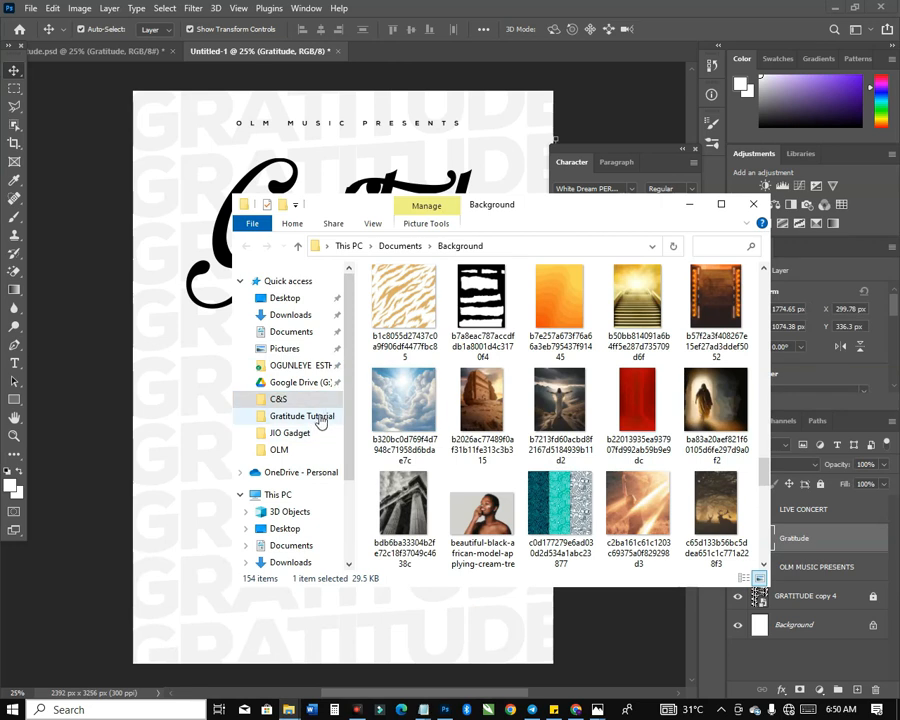
left_click(330, 415)
left_click(497, 355)
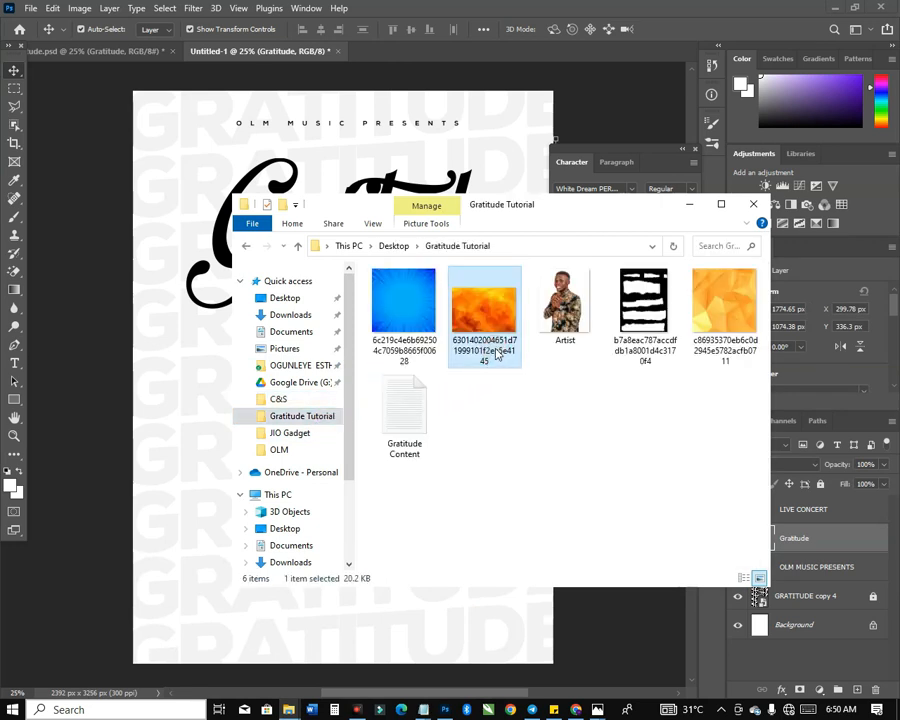
left_click_drag(405, 300, 194, 203)
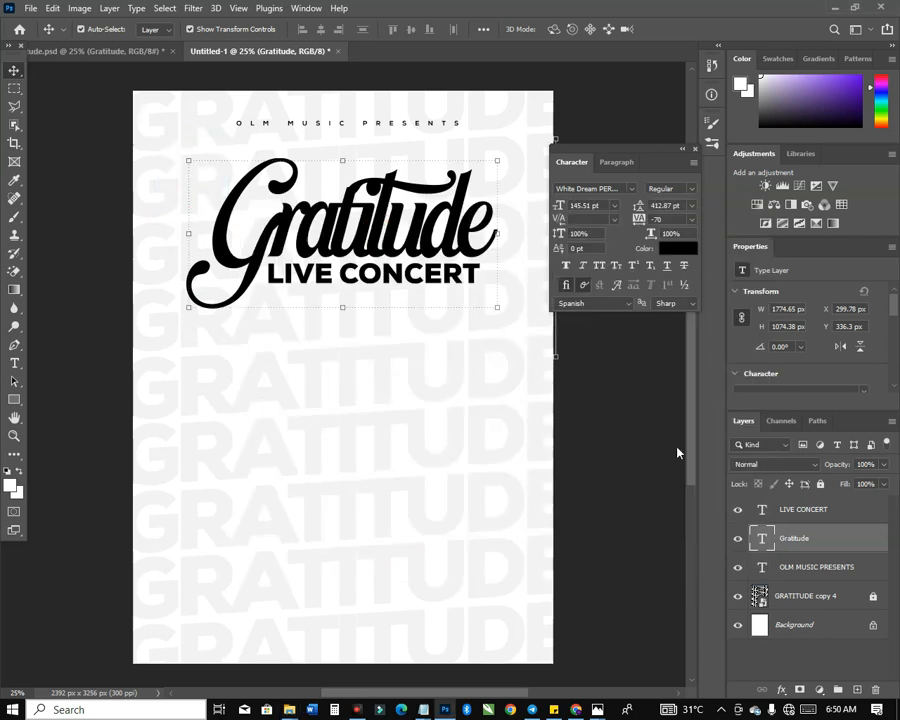
left_click_drag(477, 523, 488, 494)
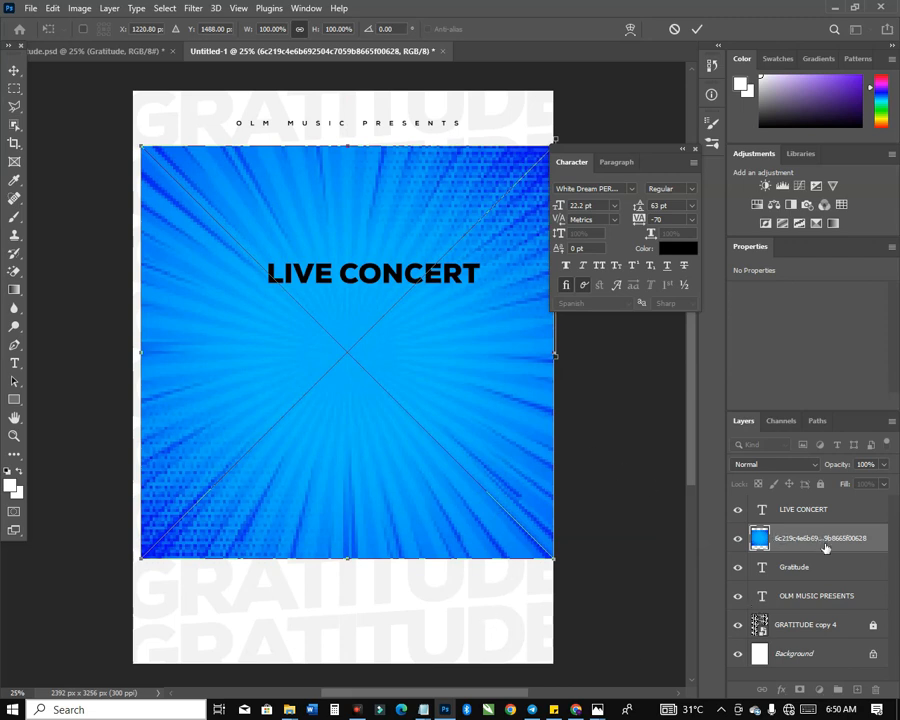
key("Return")
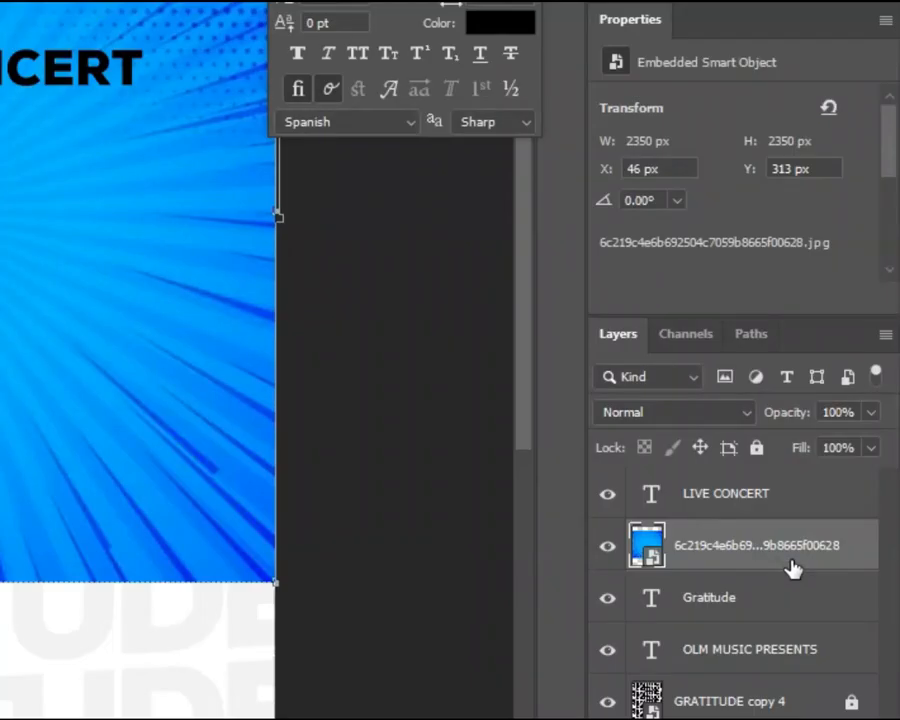
Clip the blue sunburst image to the Gratitude title and shift it down to about Y 361 px.
right_click(840, 548)
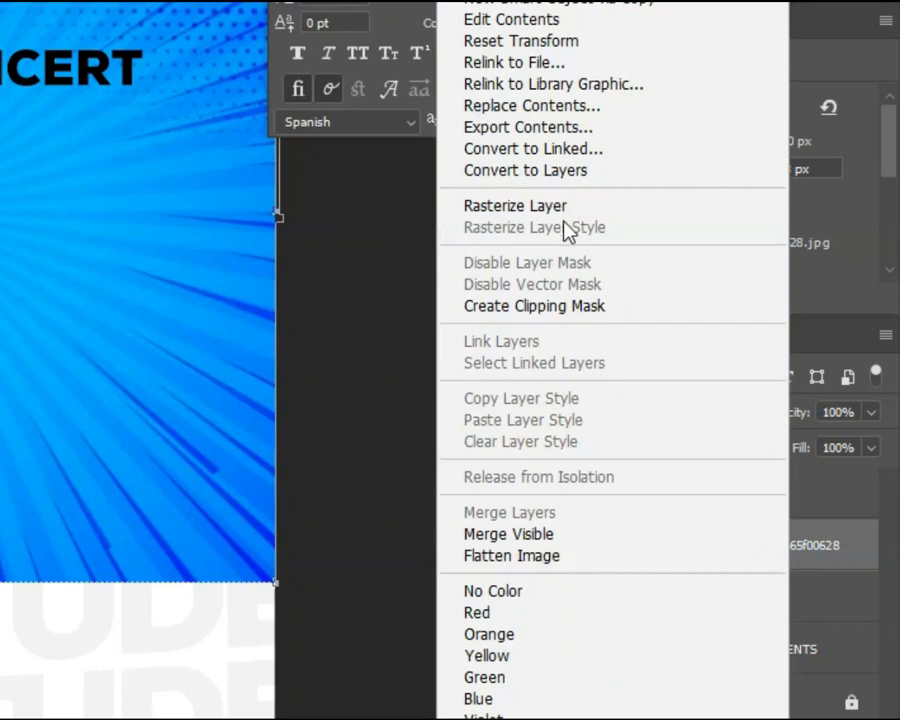
left_click(568, 316)
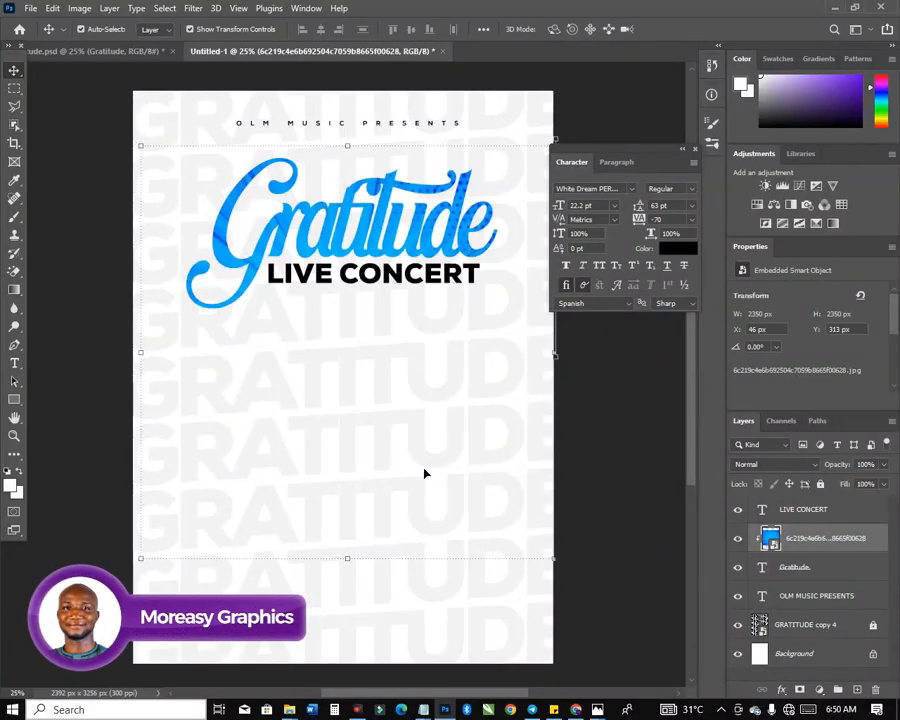
left_click_drag(381, 218, 382, 218)
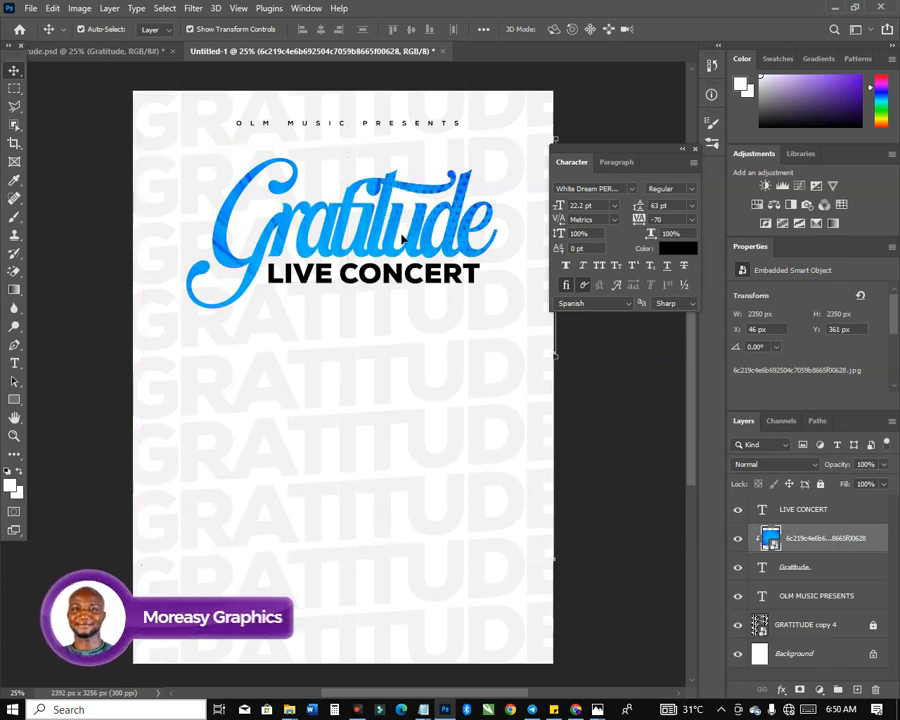
left_click(465, 347)
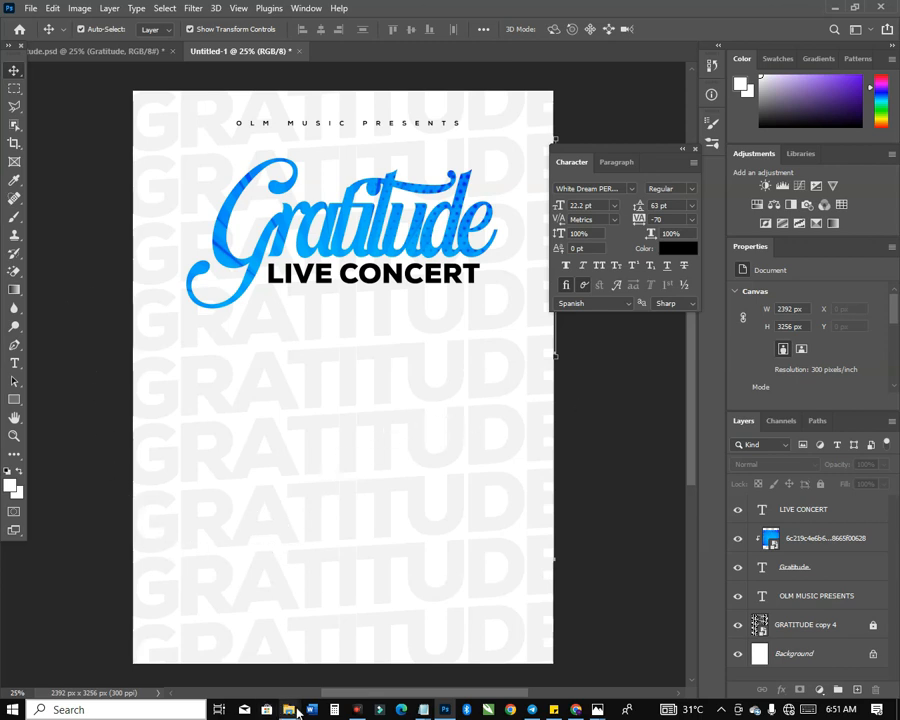
Place the Artist image from the Gratitude Tutorial folder on the flyer and move it down below the title.
mouse_move(291, 711)
left_click(402, 629)
left_click_drag(565, 320, 434, 558)
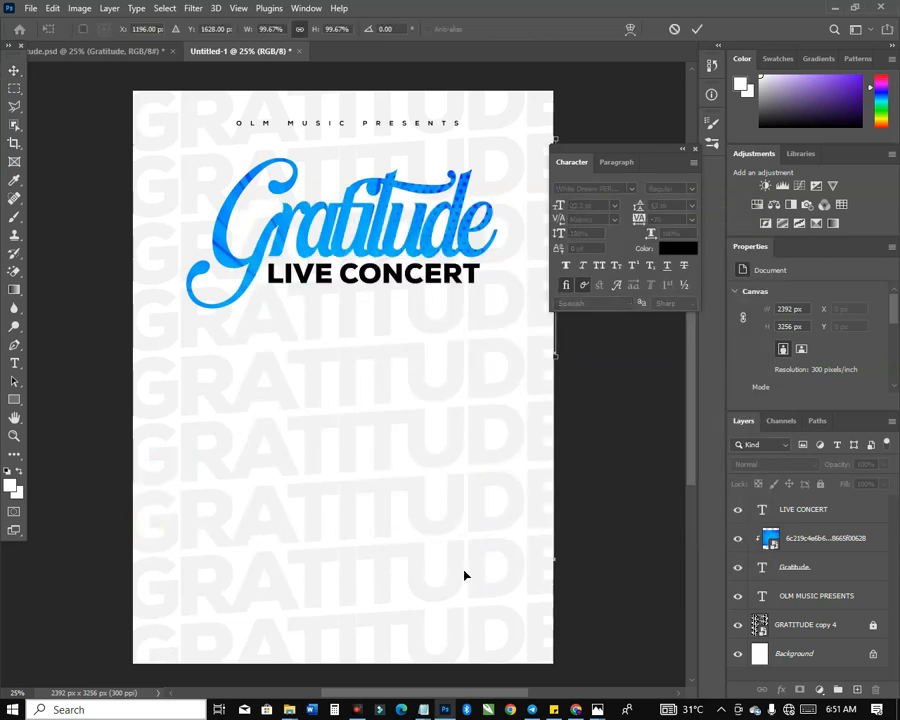
left_click_drag(427, 422, 428, 534)
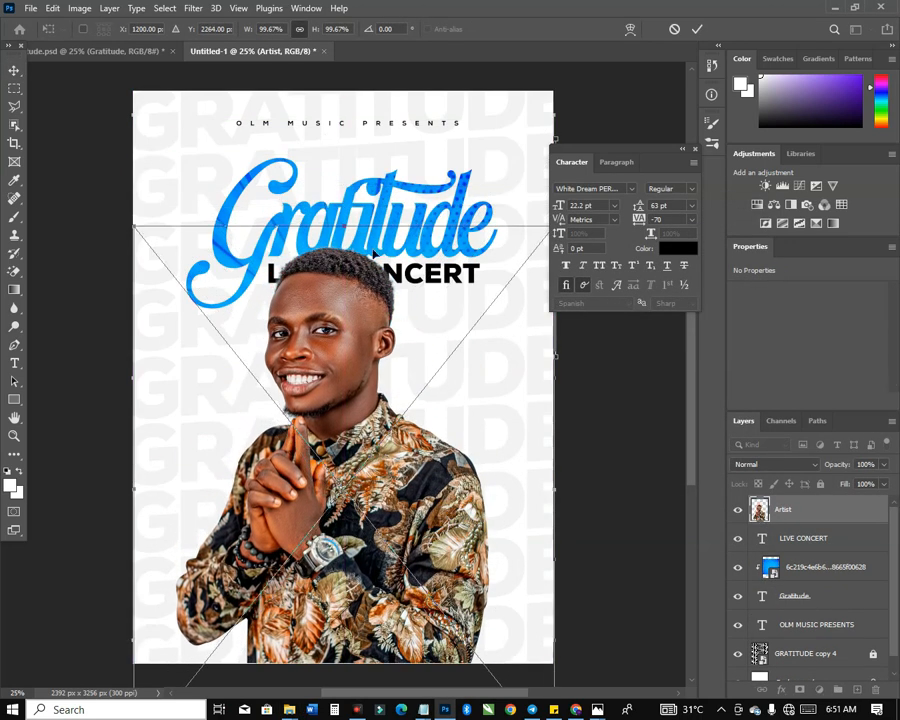
Scale the Artist image to about 84.20% and position it beneath LIVE CONCERT, running off the flyer's lower edge.
left_click_drag(345, 230, 344, 309)
left_click_drag(340, 398, 351, 362)
scroll(358, 352, "down", 10)
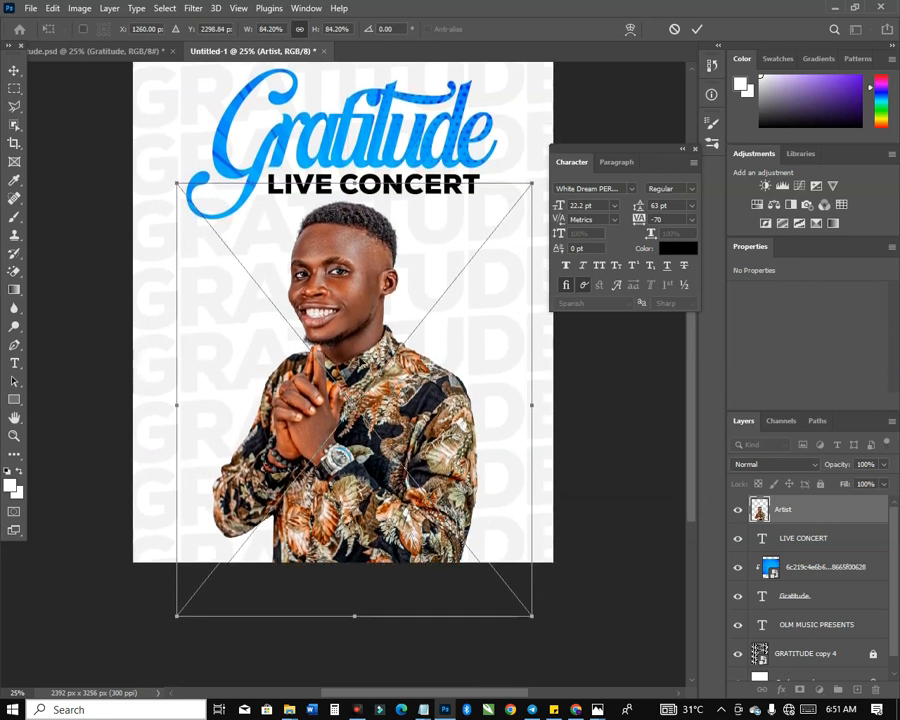
scroll(357, 392, "up", 7)
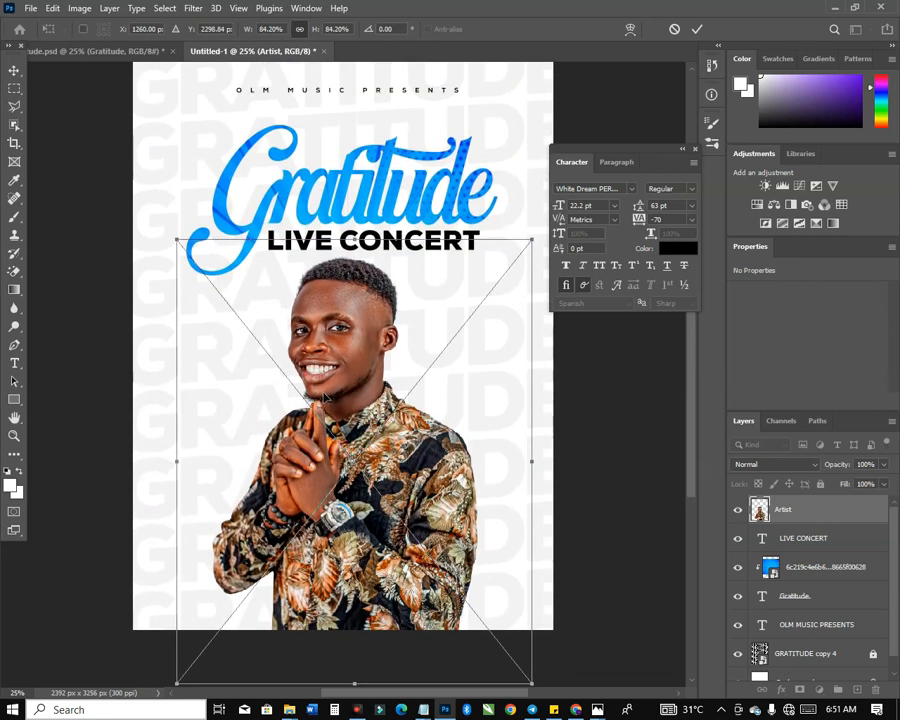
left_click_drag(324, 398, 333, 398)
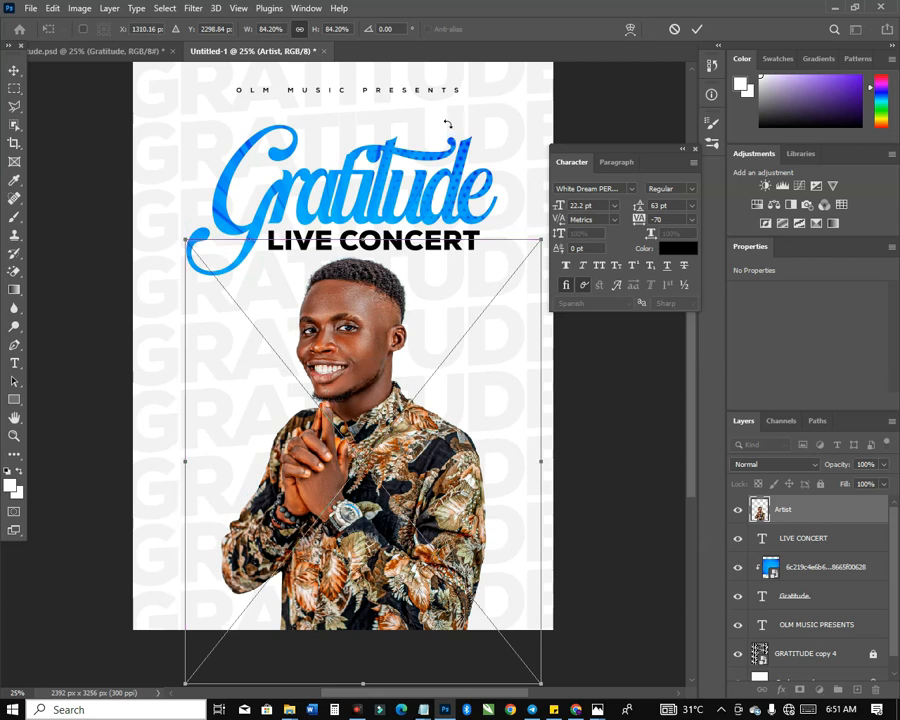
key("Return")
Select Gratitude, its blue fill image and LIVE CONCERT, and move them together slightly up and to the left.
left_click_drag(457, 127, 457, 235)
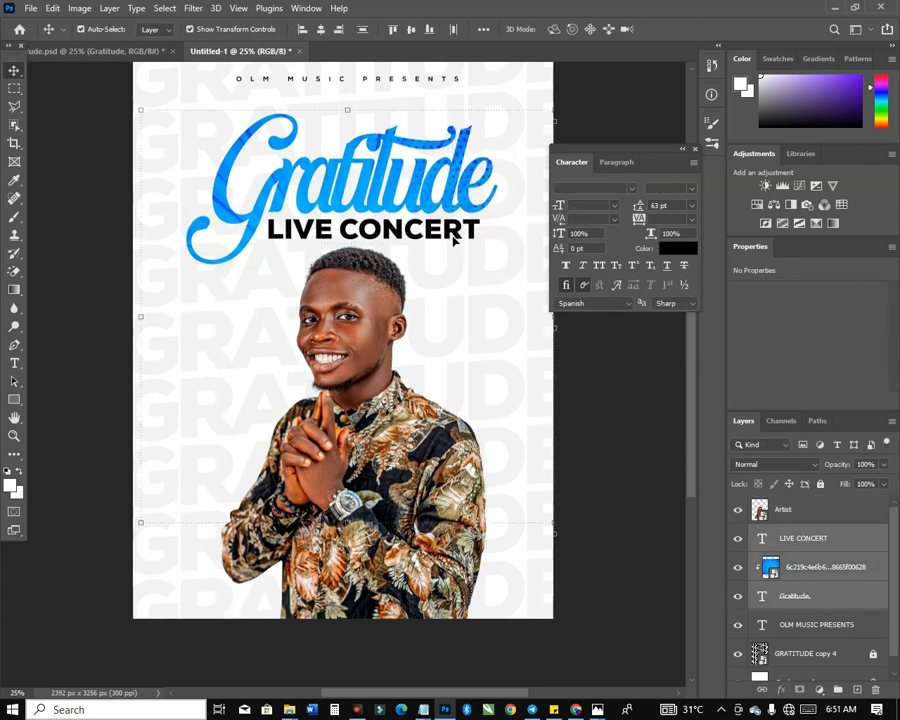
left_click_drag(506, 102, 461, 237)
scroll(461, 237, "down", 1)
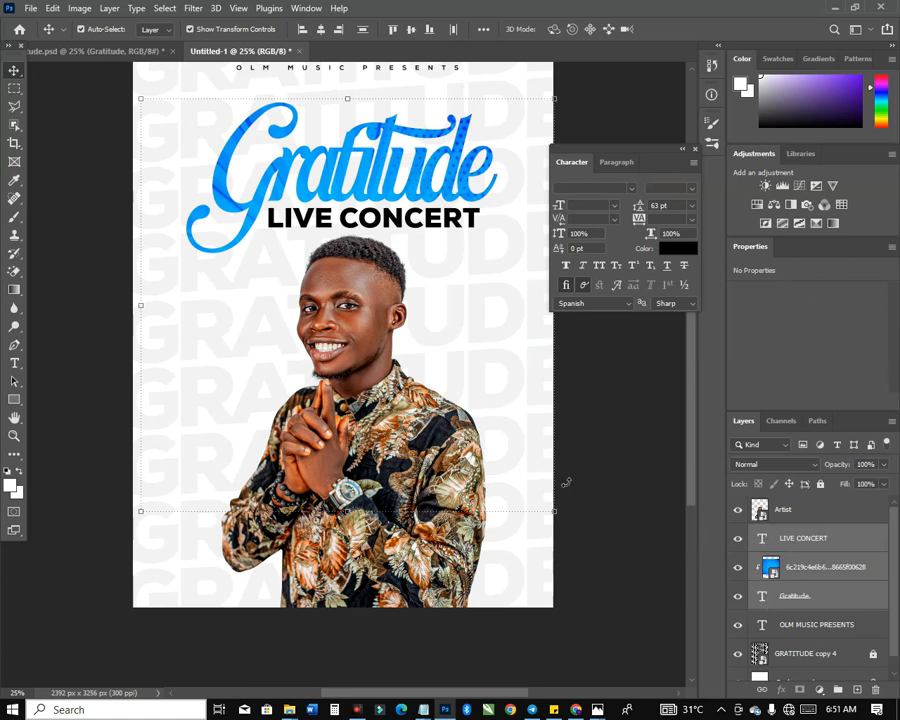
left_click_drag(362, 170, 355, 161)
Fine-tune the Artist image's position close beneath LIVE CONCERT, at about X 523 px, Y 1086 px.
left_click_drag(337, 265, 340, 260)
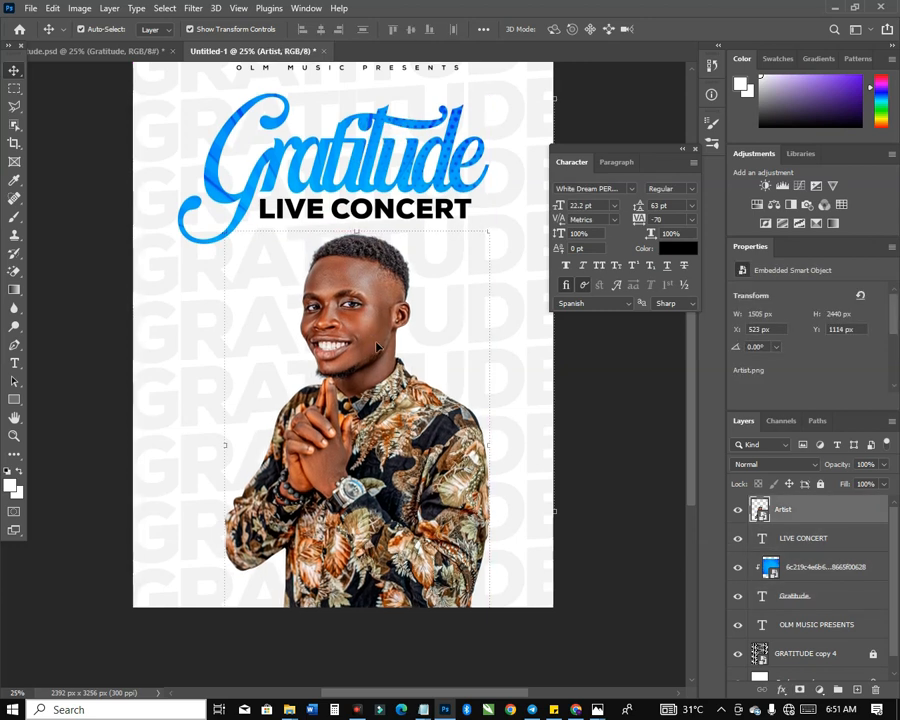
key("Left")
key("Left")
key("Left")
key("Left")
key("Left")
key("Left")
key("Left")
key("Left")
key("Left")
key("Left")
key("Left")
key("Left")
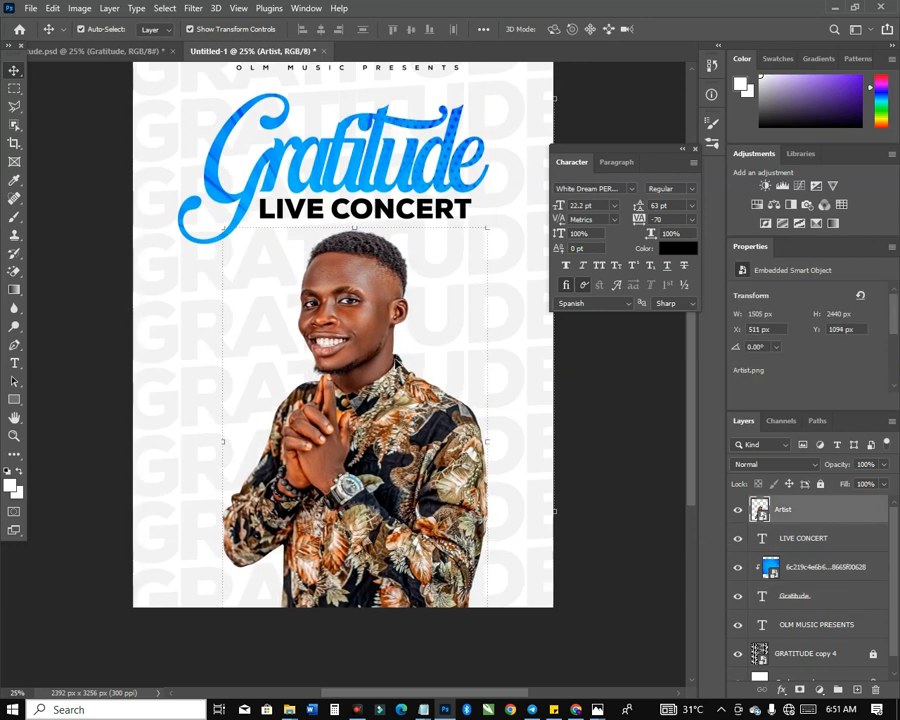
key("Up")
key("Up")
key("Up")
key("Up")
key("Up")
key("Up")
key("Up")
key("Up")
mouse_move(374, 438)
left_mouse_down()
mouse_move(377, 428)
mouse_move(381, 435)
left_mouse_up()
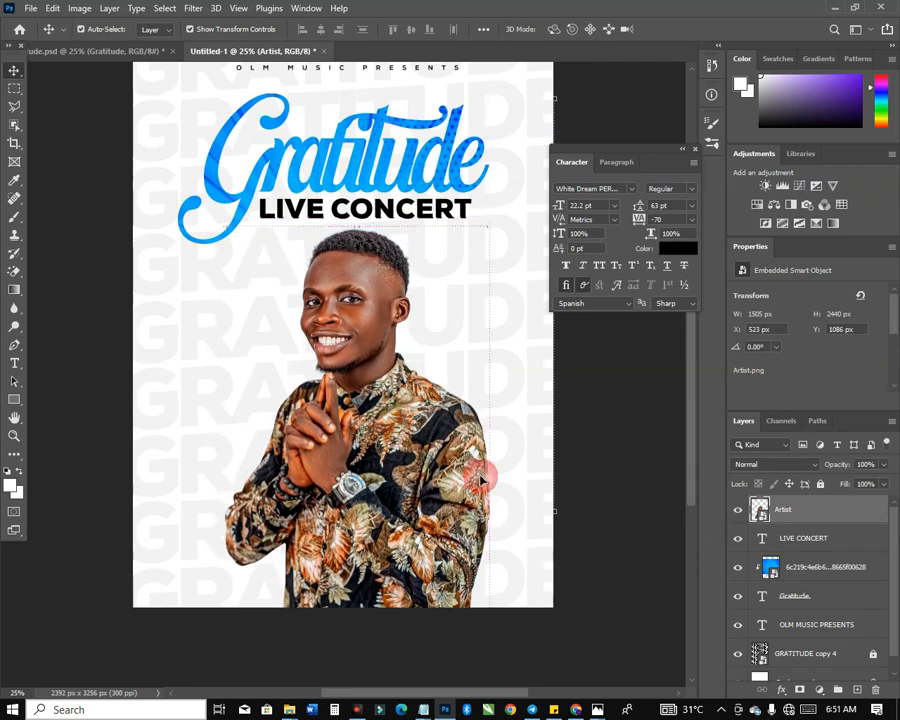
Place the black-and-white torn-paper strips image from the Gratitude Tutorial folder on the flyer above the Artist layer.
mouse_move(288, 708)
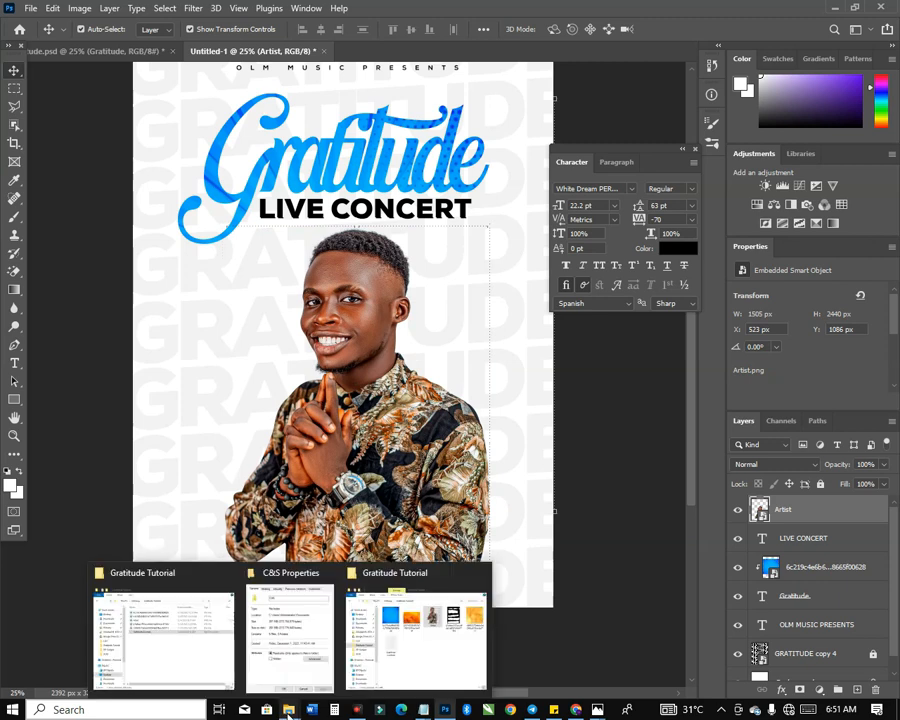
left_click_drag(644, 300, 162, 445)
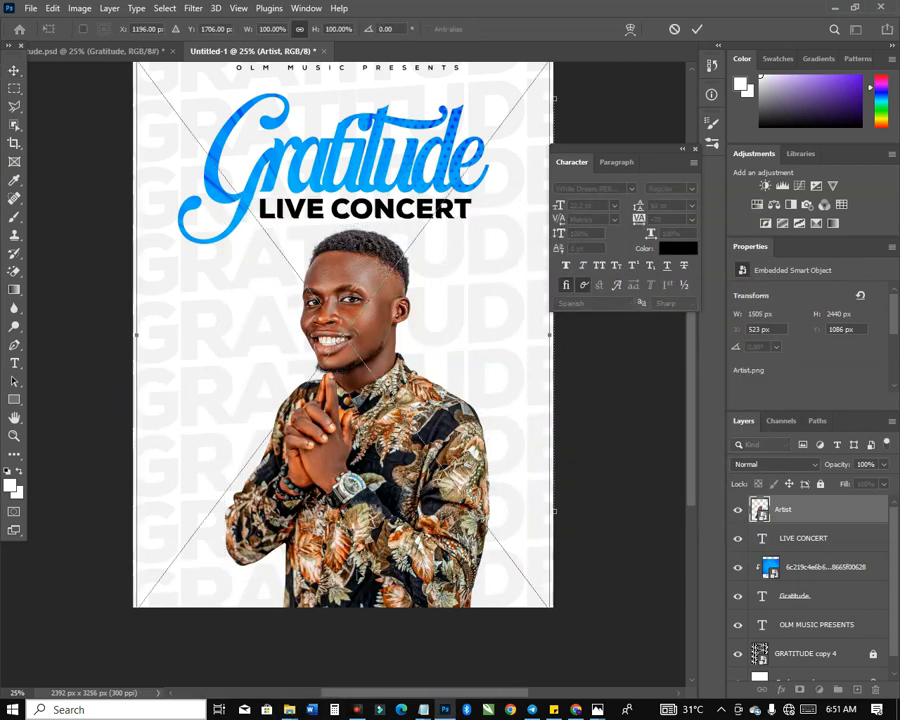
double_click(338, 466)
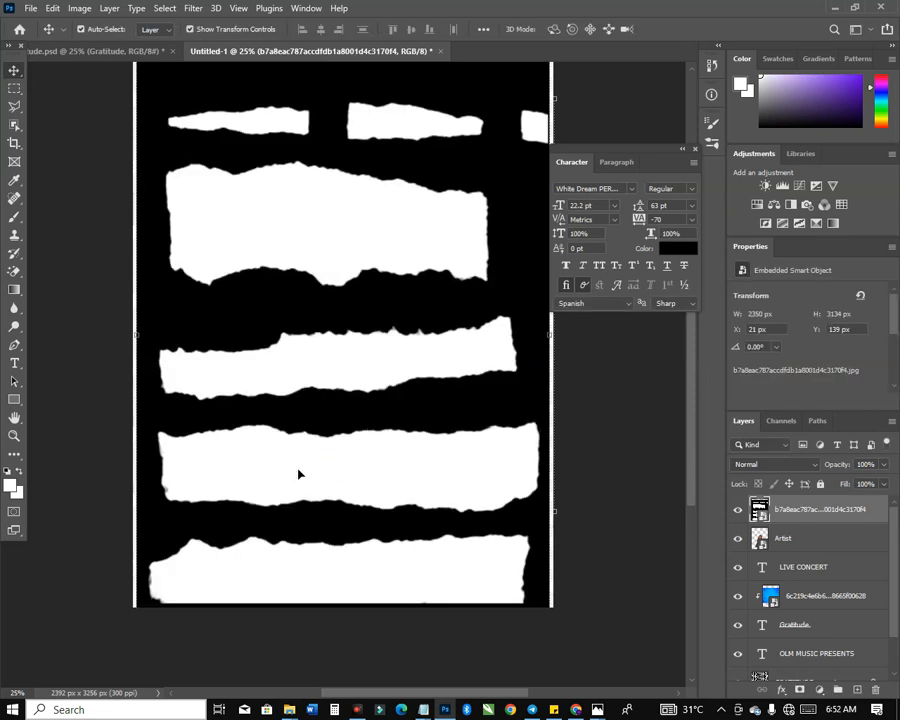
Outline the second-lowest torn strip with the Polygonal Lasso and copy the selection to a new layer.
left_click(14, 106)
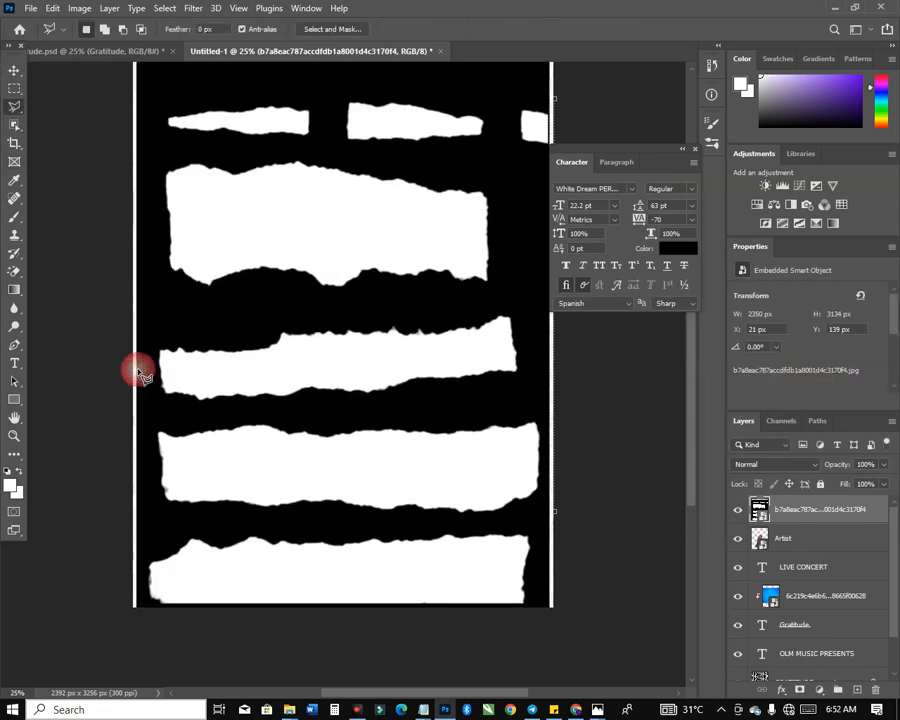
left_click(320, 405)
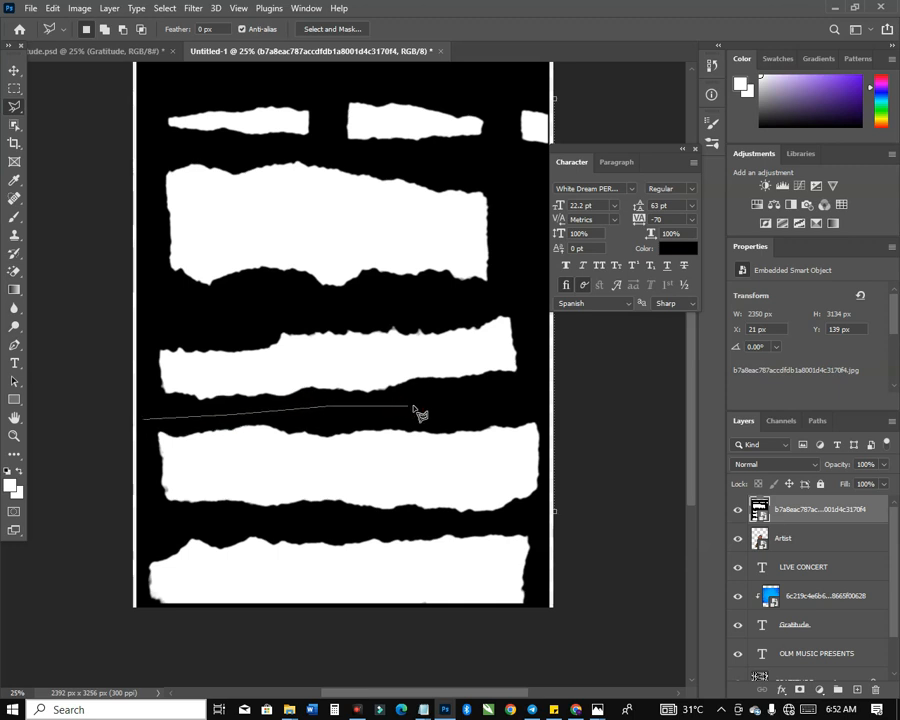
left_click(551, 411)
left_click(581, 458)
left_click(558, 524)
left_click(465, 522)
left_click(368, 530)
left_click(204, 526)
left_click(158, 513)
left_click(134, 480)
left_click(140, 421)
key("ctrl+j")
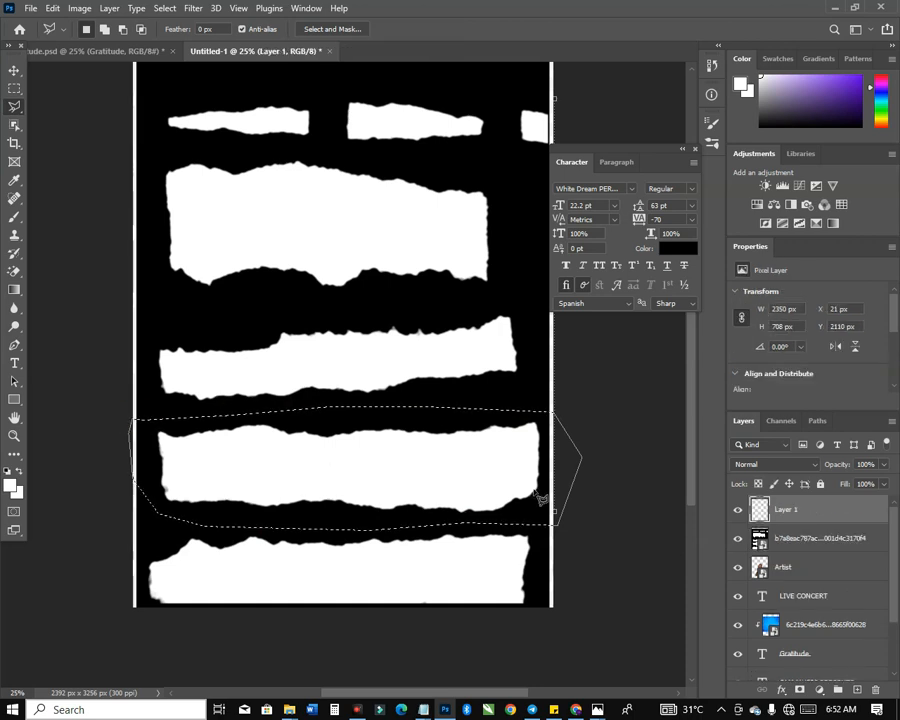
Delete the placed torn-paper image layer, keeping the copied strip.
left_click(817, 540)
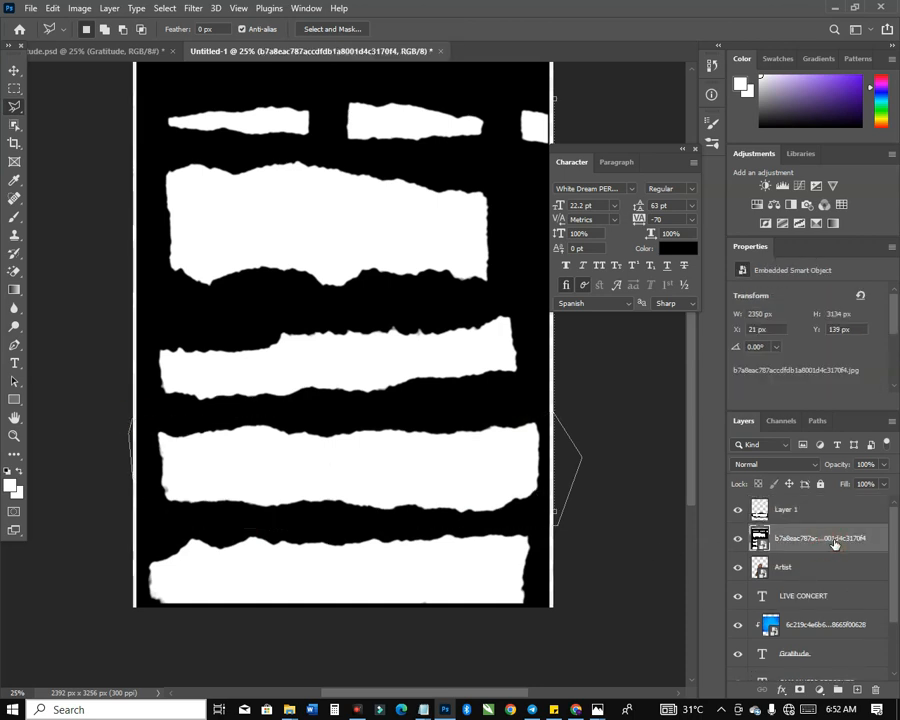
right_click(831, 540)
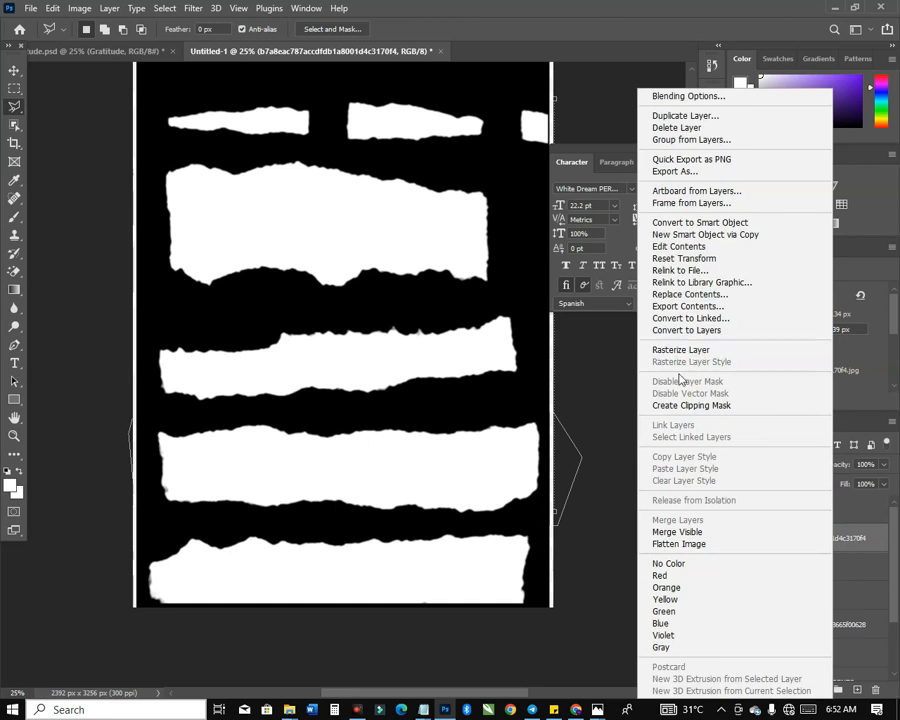
left_click(870, 540)
left_click(876, 694)
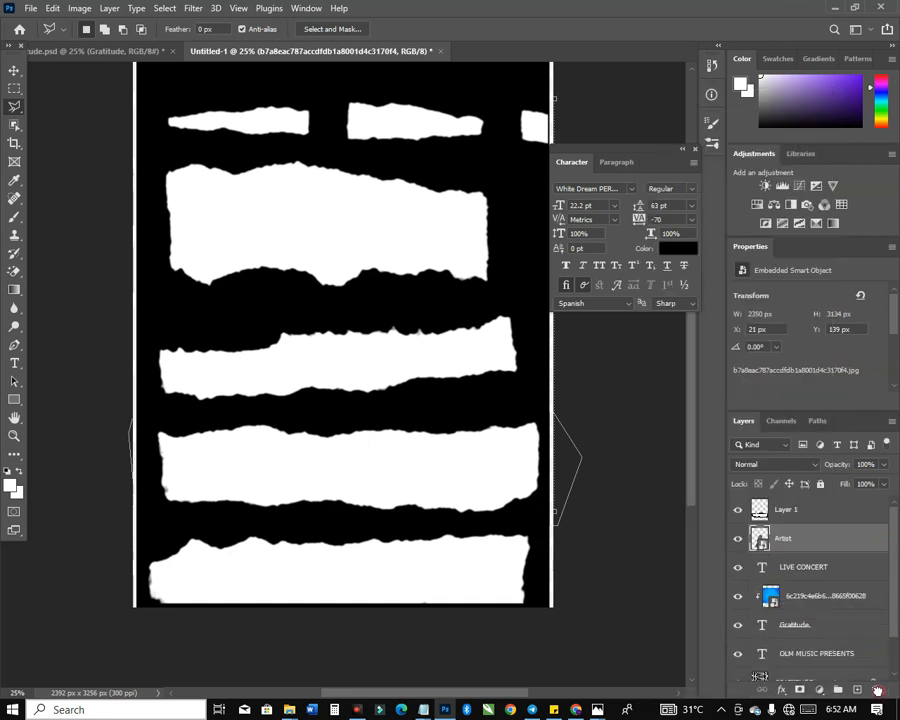
Erase the black surround of the copied torn strip with the Magic Eraser at tolerance 32.
left_click(15, 272)
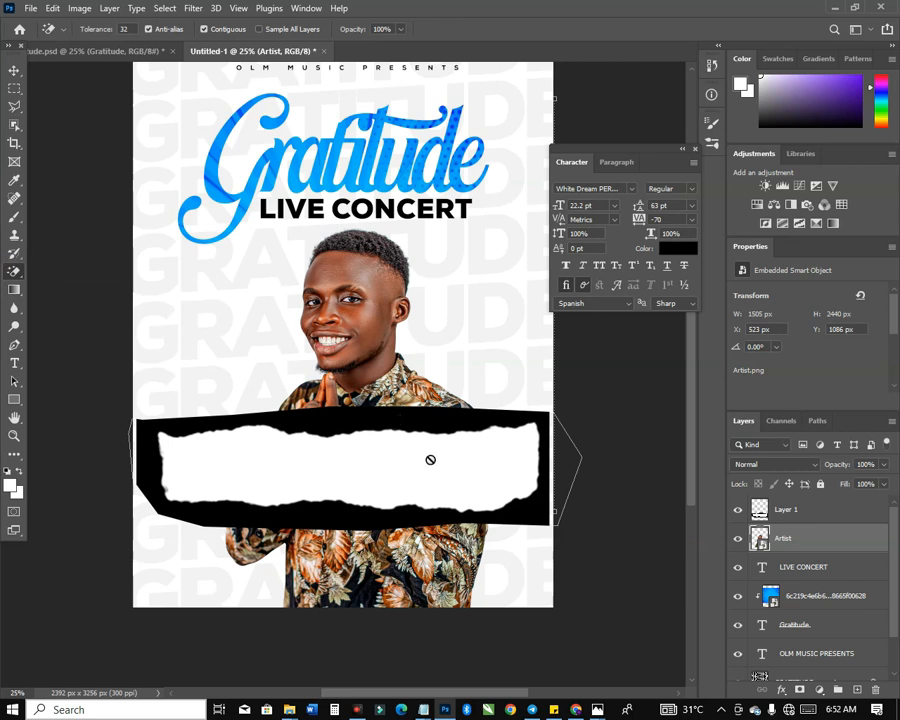
left_click(470, 435, "ctrl")
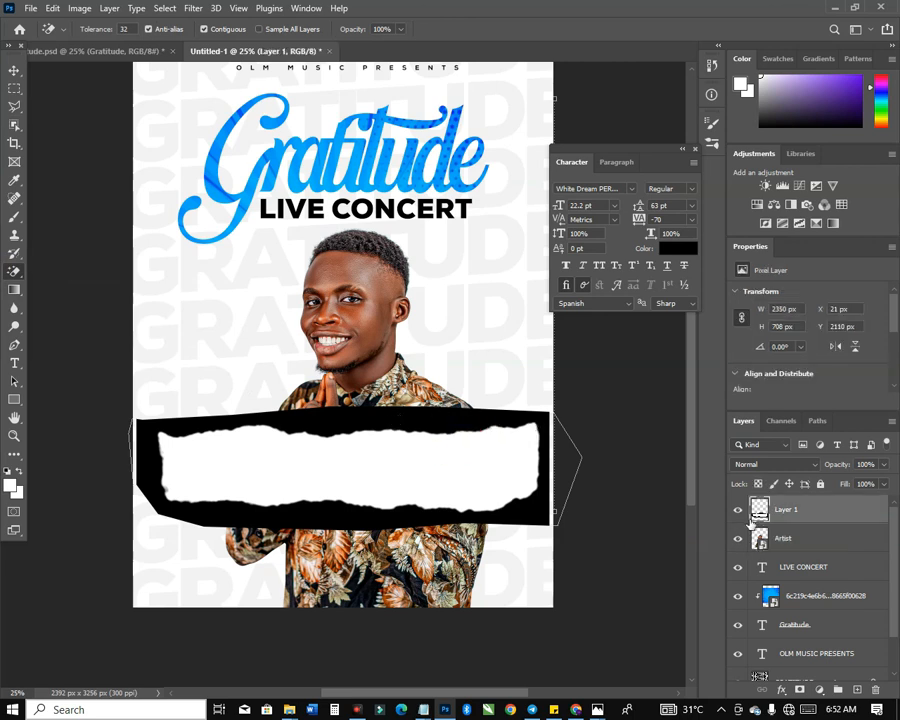
left_click(448, 415)
key("Delete")
Apply a dark navy Color Overlay at 100% opacity and Normal blend mode to the torn strip.
left_click(13, 69)
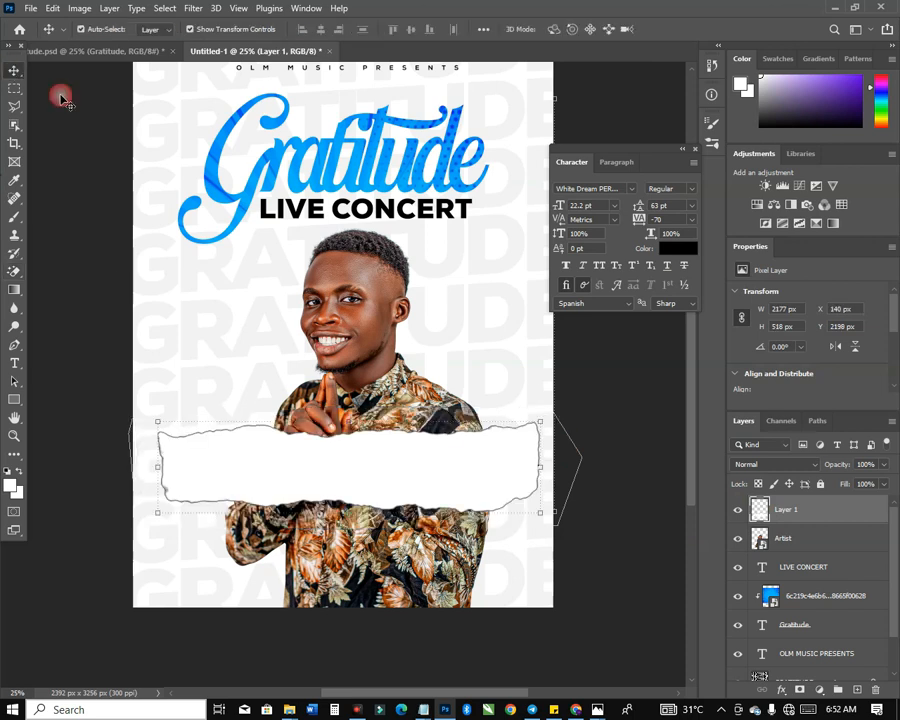
left_click(780, 688)
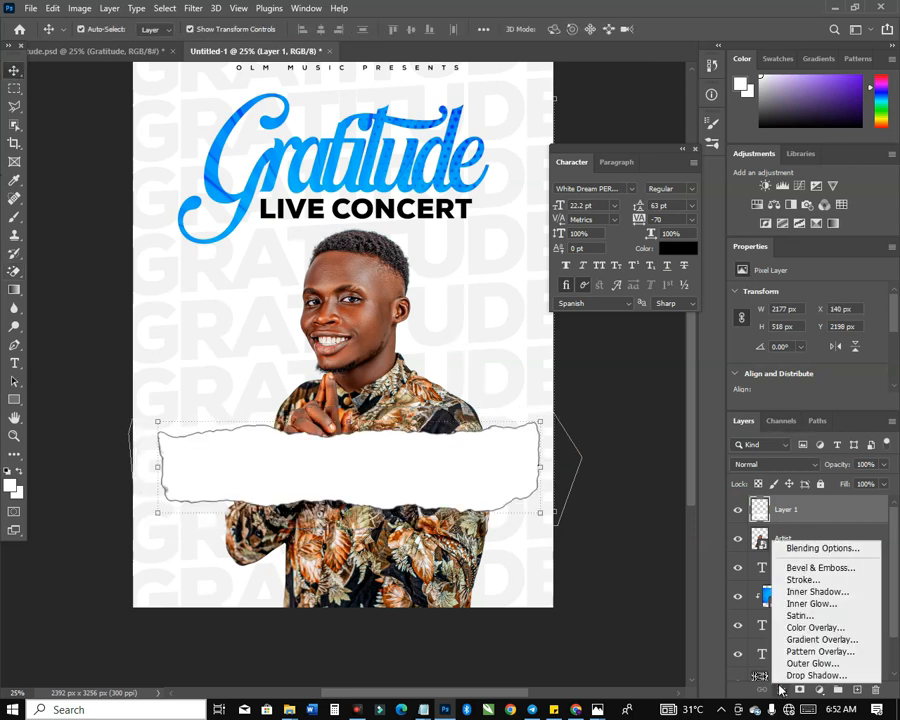
left_click(820, 630)
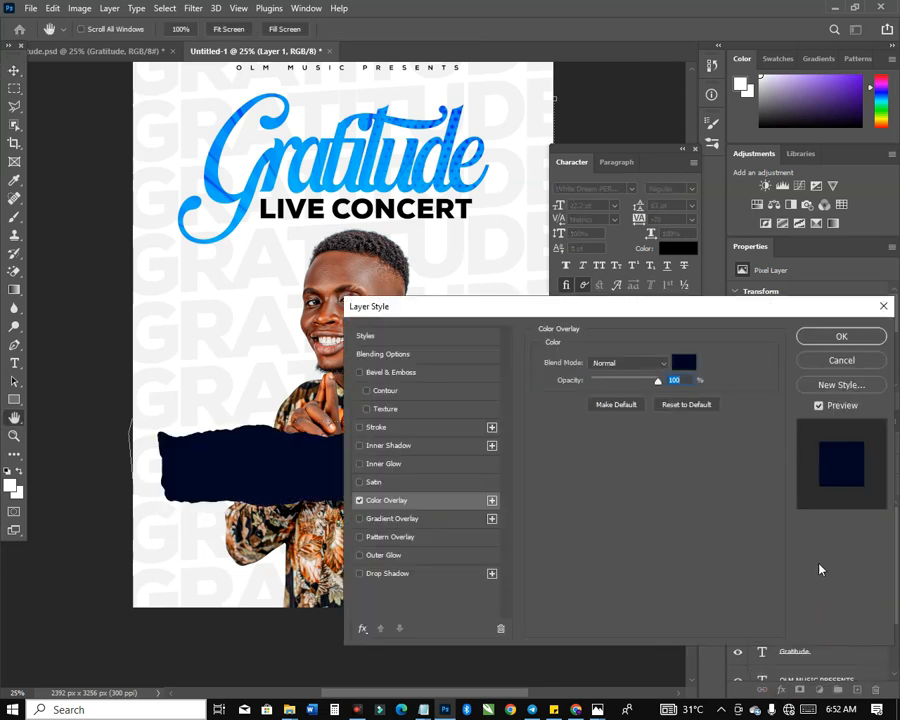
left_click(843, 337)
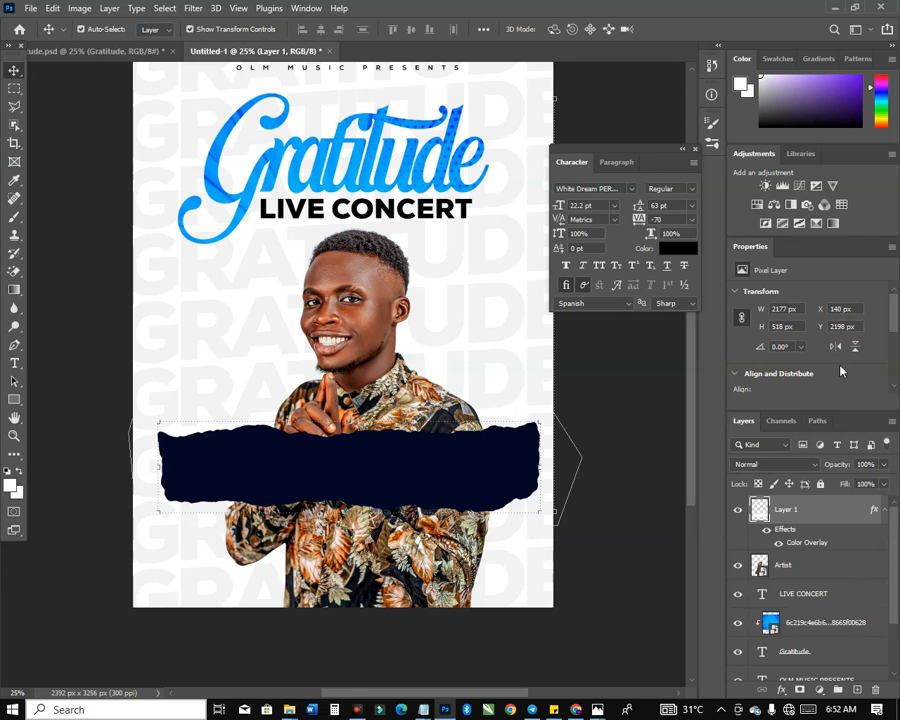
Scale the navy strip to about 85.33% and centre it across the artist's lower torso, around X 1200 px, Y 2741 px.
left_click_drag(457, 497, 448, 532)
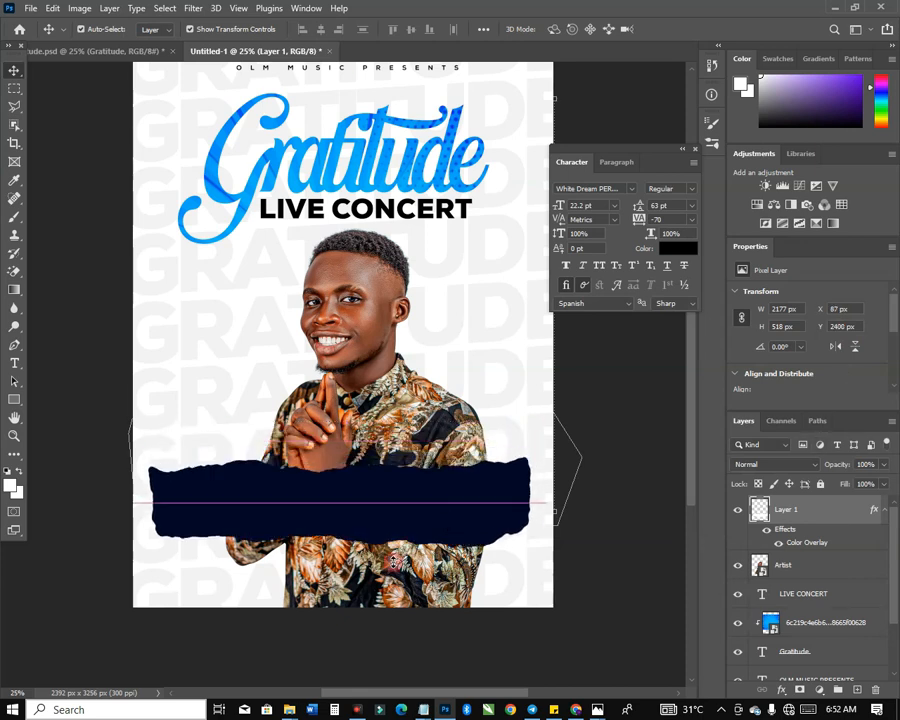
scroll(349, 549, "down", 1)
left_click_drag(339, 514, 339, 507)
mouse_move(378, 464)
left_mouse_down()
mouse_move(382, 492)
mouse_move(386, 485)
left_mouse_up()
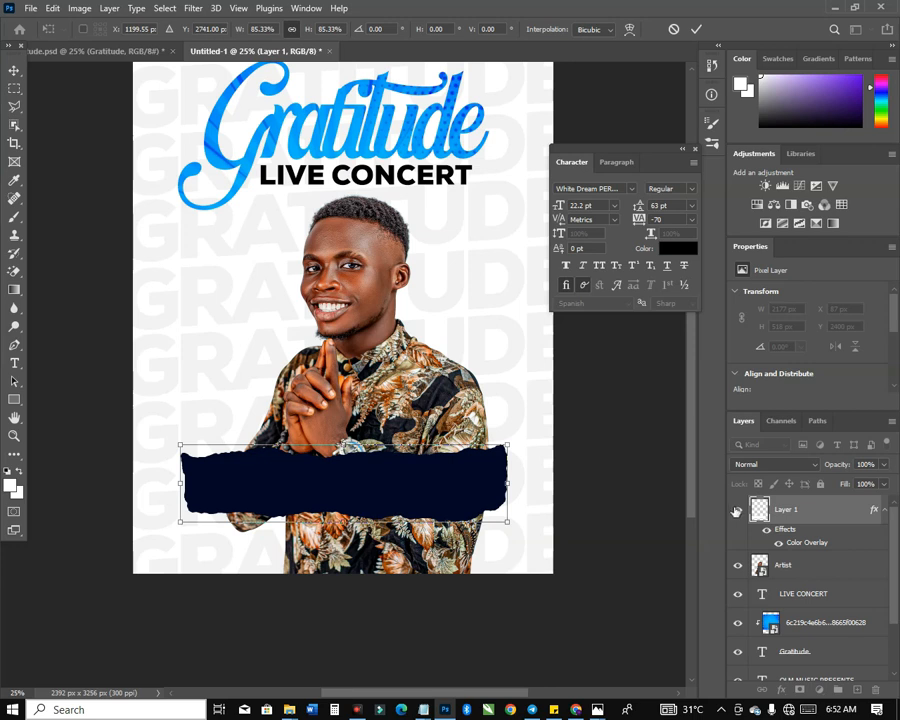
Enlarge the Artist image to about 91.43% and position it behind the navy strip at about X 344 px, Y 1081 px.
left_click(736, 511)
left_click(736, 511)
left_click(760, 565)
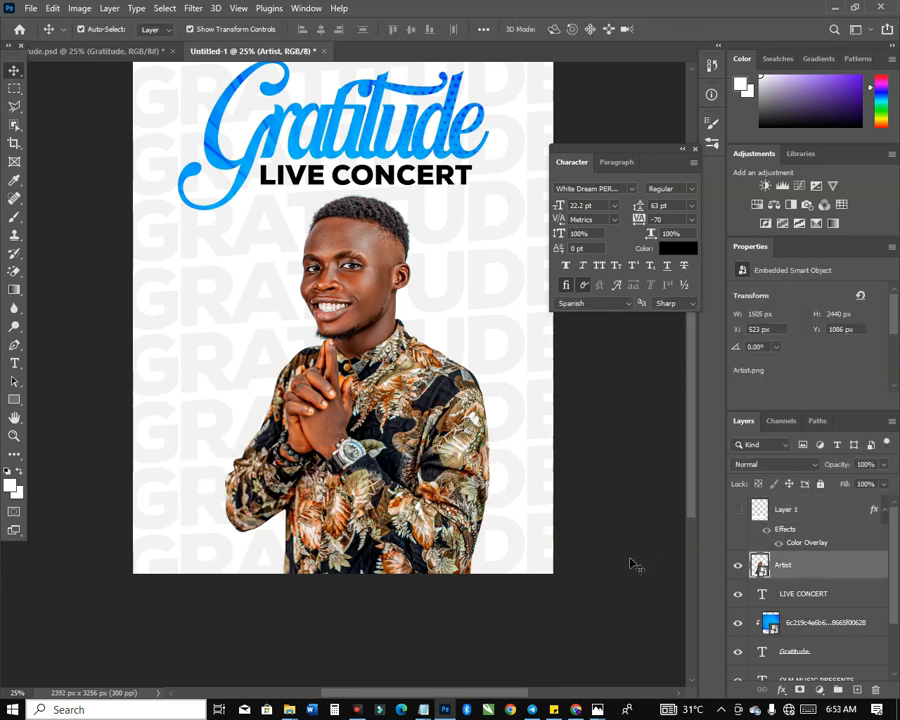
left_click(739, 518)
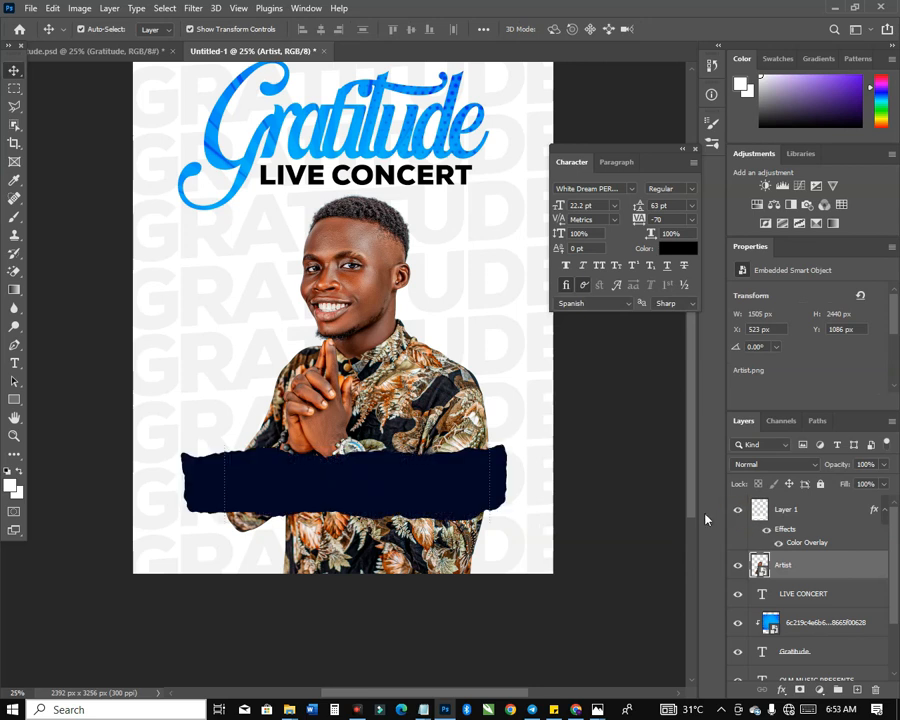
left_click_drag(388, 285, 378, 302)
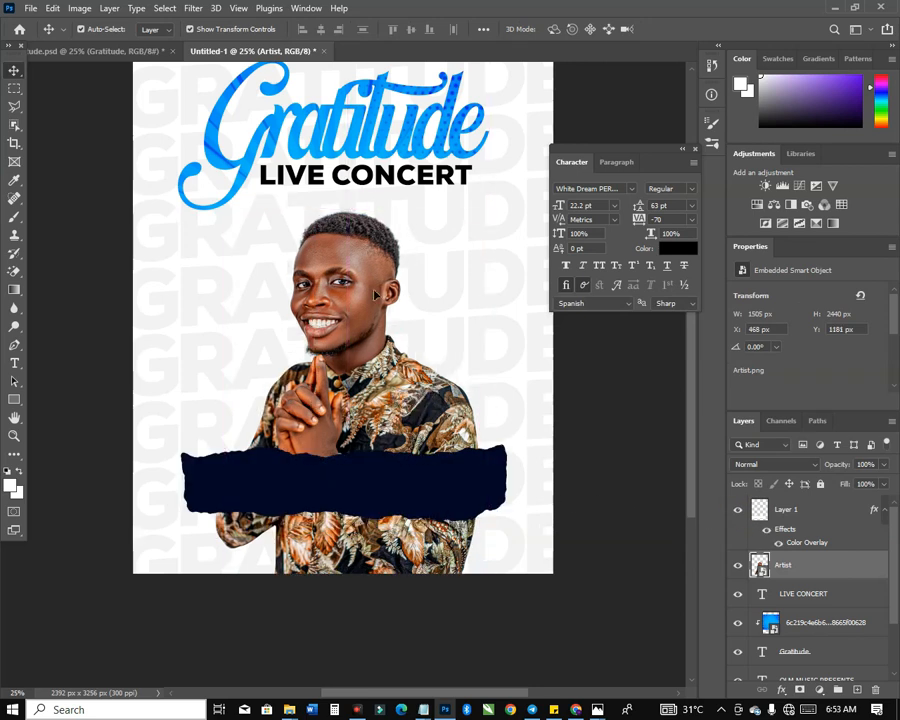
key("ctrl+t")
left_click_drag(348, 210, 365, 180)
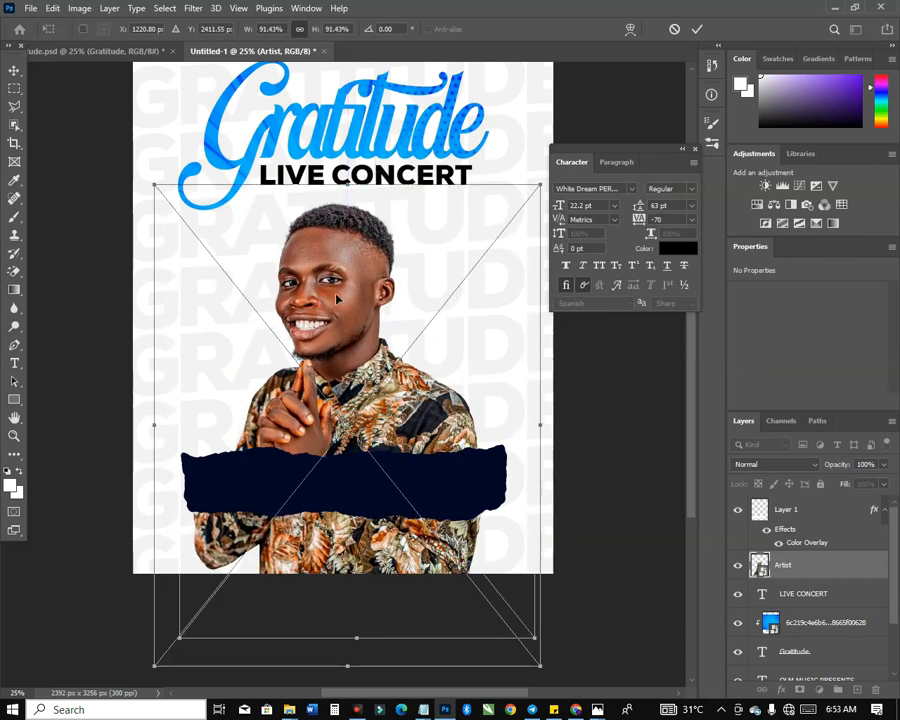
left_click_drag(338, 298, 337, 286)
key("Return")
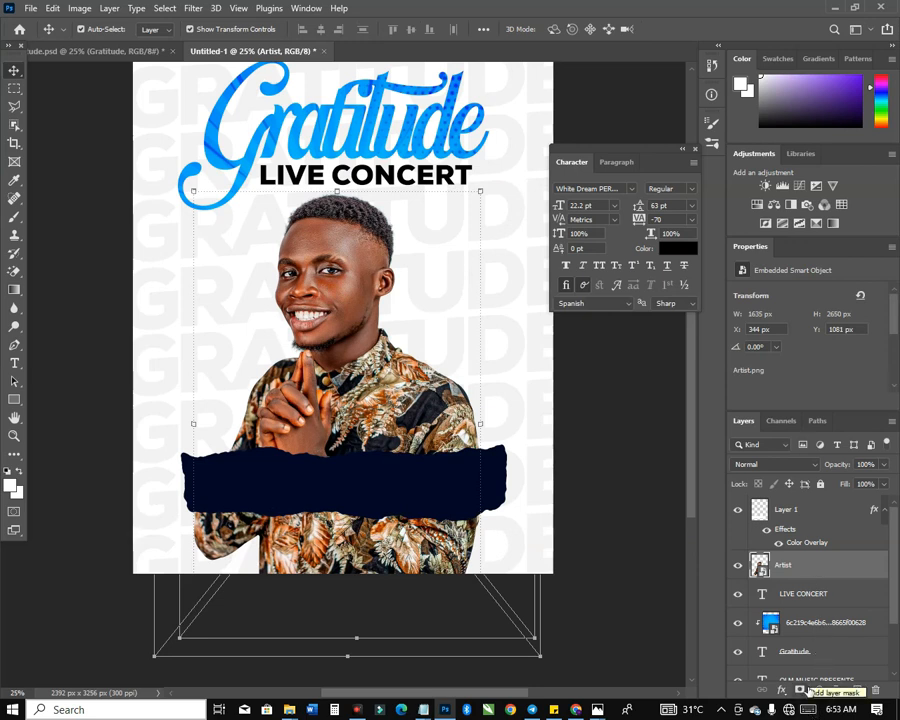
Add a layer mask to Artist and hide the body below the navy strip with a black 1100 px brush at 18% hardness.
left_click(800, 690)
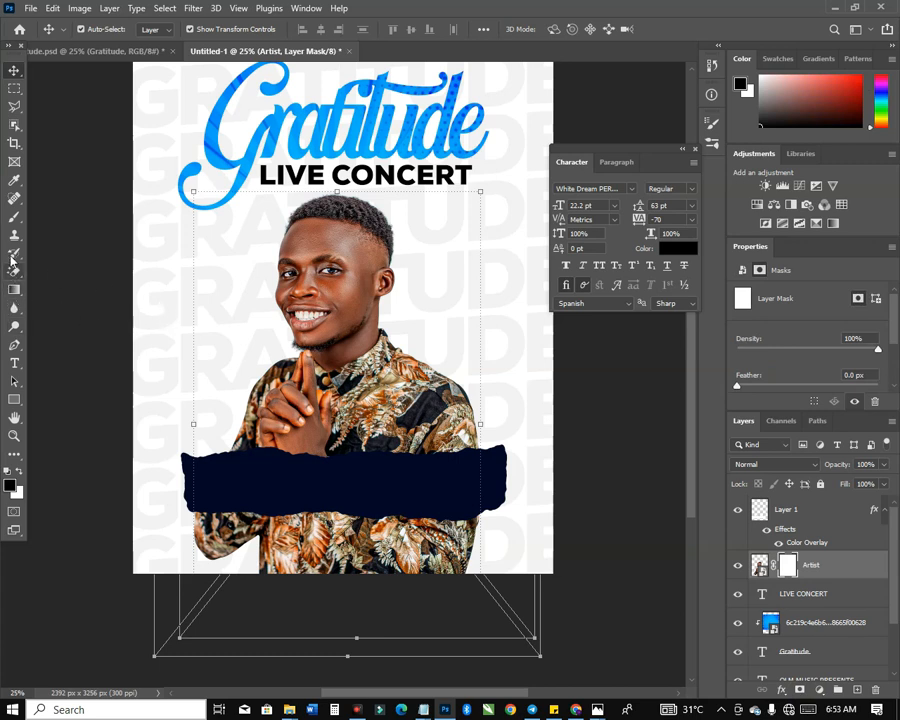
left_click(14, 216)
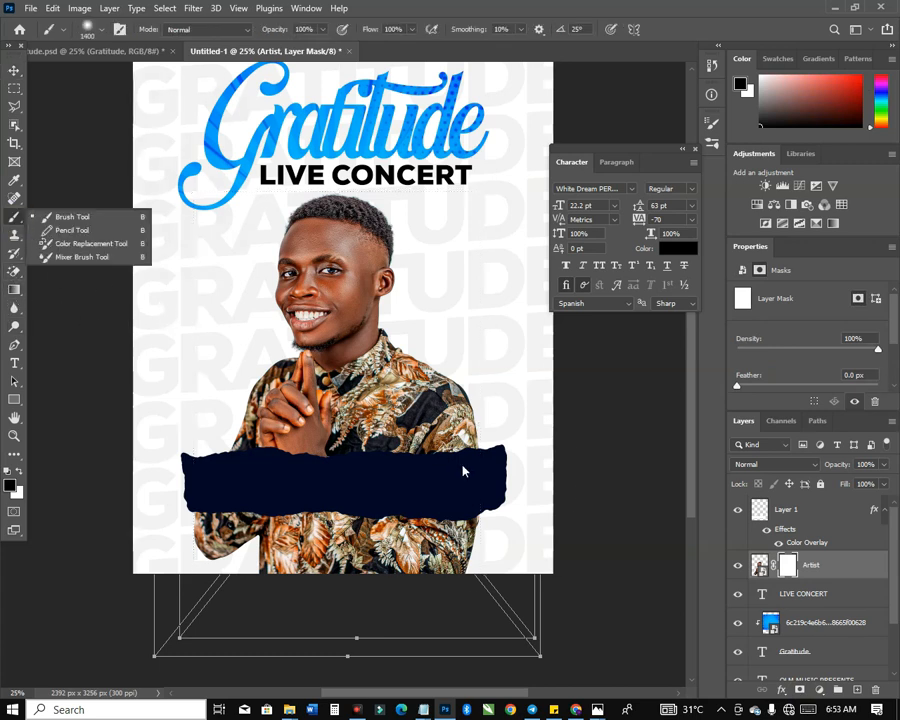
left_click(511, 578)
key("bracketleft")
key("bracketleft")
key("bracketleft")
key("bracketleft")
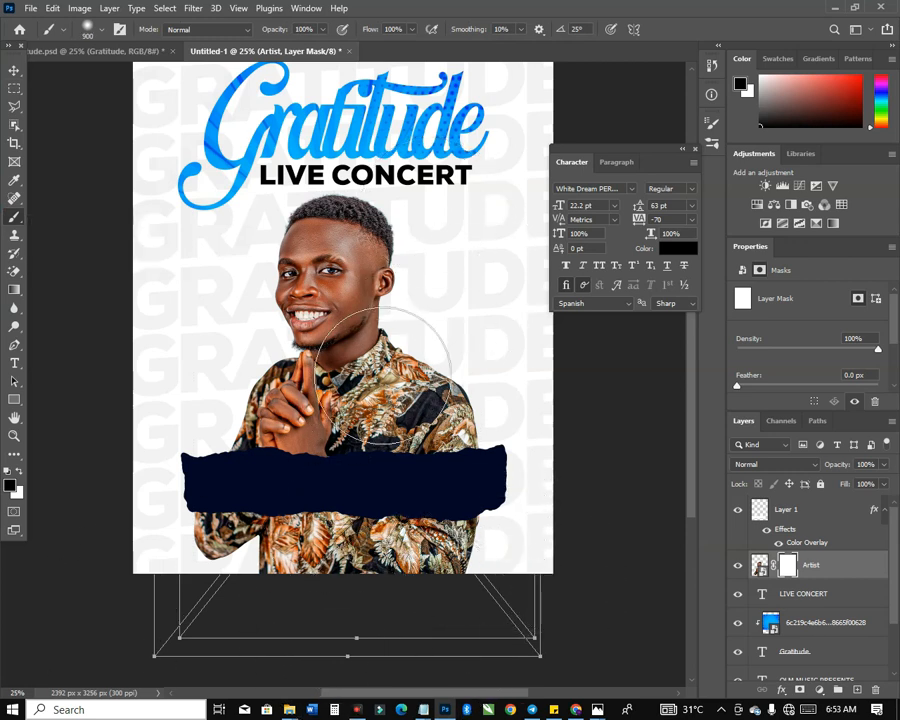
key("bracketright")
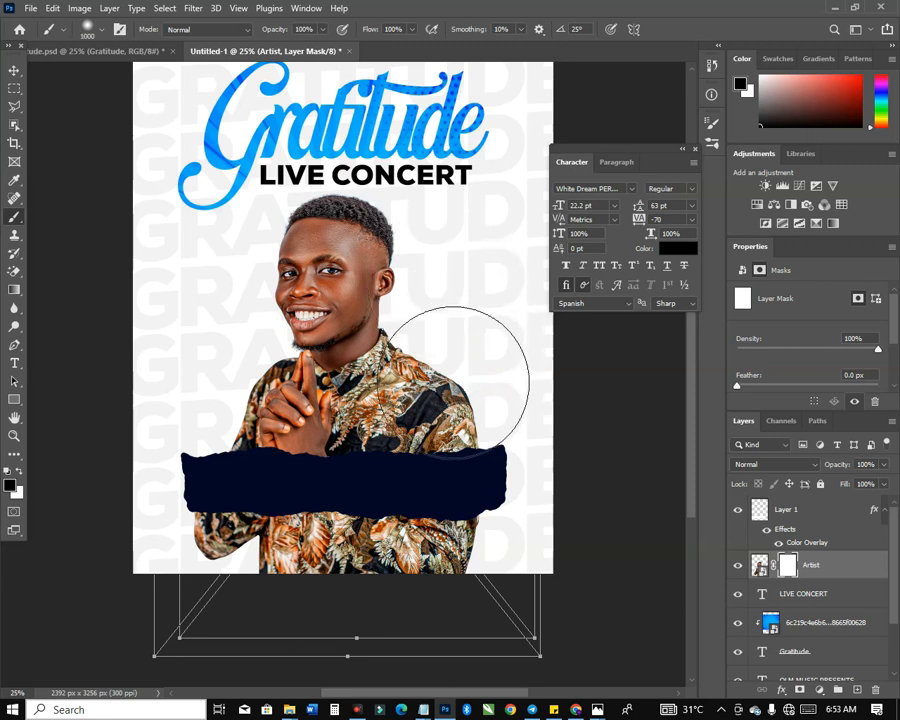
key("bracketright")
right_click(373, 411)
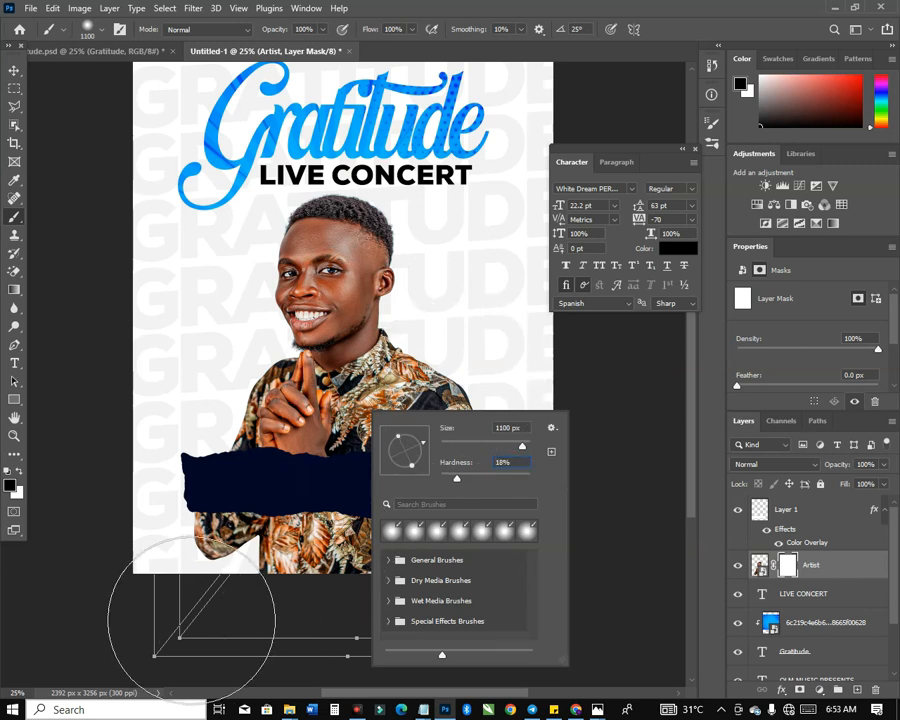
left_click(193, 612)
mouse_move(193, 612)
left_mouse_down()
mouse_move(220, 626)
mouse_move(208, 622)
mouse_move(356, 598)
mouse_move(442, 600)
mouse_move(142, 622)
mouse_move(478, 585)
mouse_move(133, 592)
left_mouse_up()
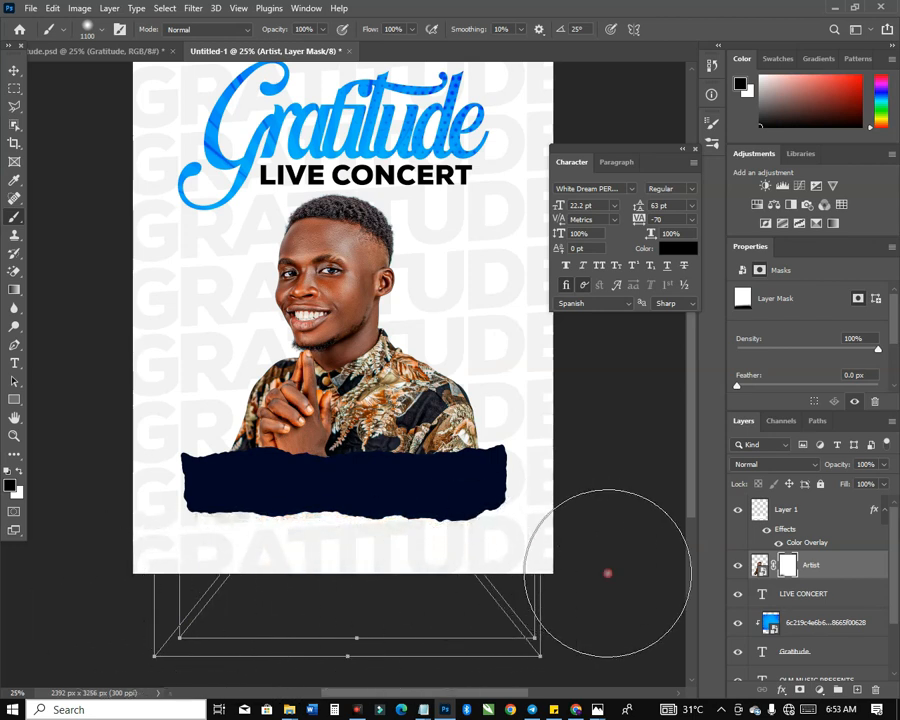
Enlarge the navy strip to about 2025 px wide and position it near the flyer's lower edge at about X 187 px, Y 2520 px.
left_click(14, 70)
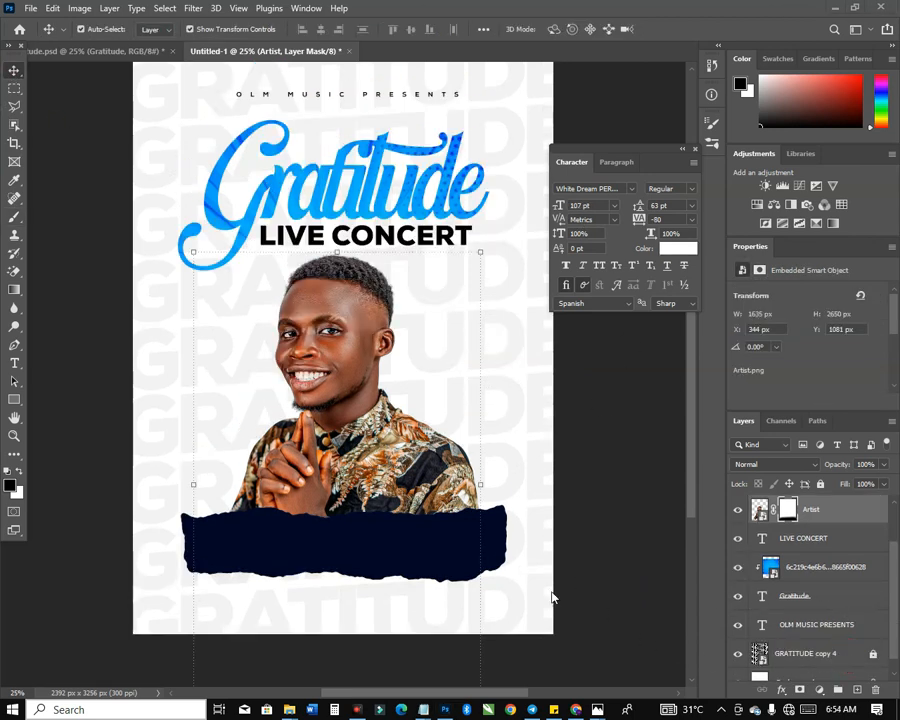
left_click(464, 558)
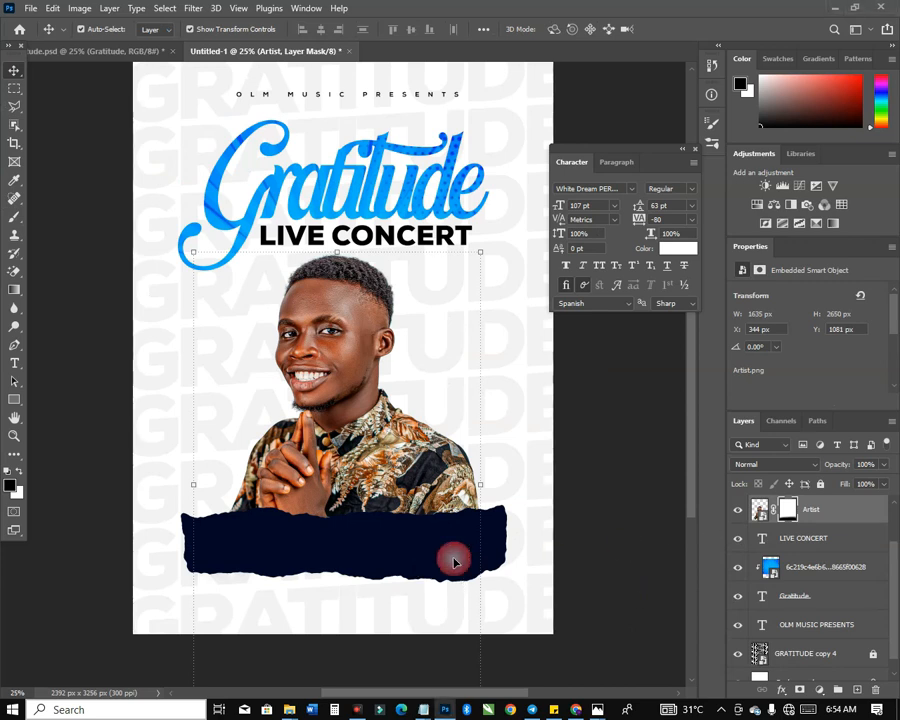
scroll(350, 585, "down", 1)
mouse_move(344, 562)
left_mouse_down()
mouse_move(344, 580)
mouse_move(345, 570)
left_mouse_up()
key("Return")
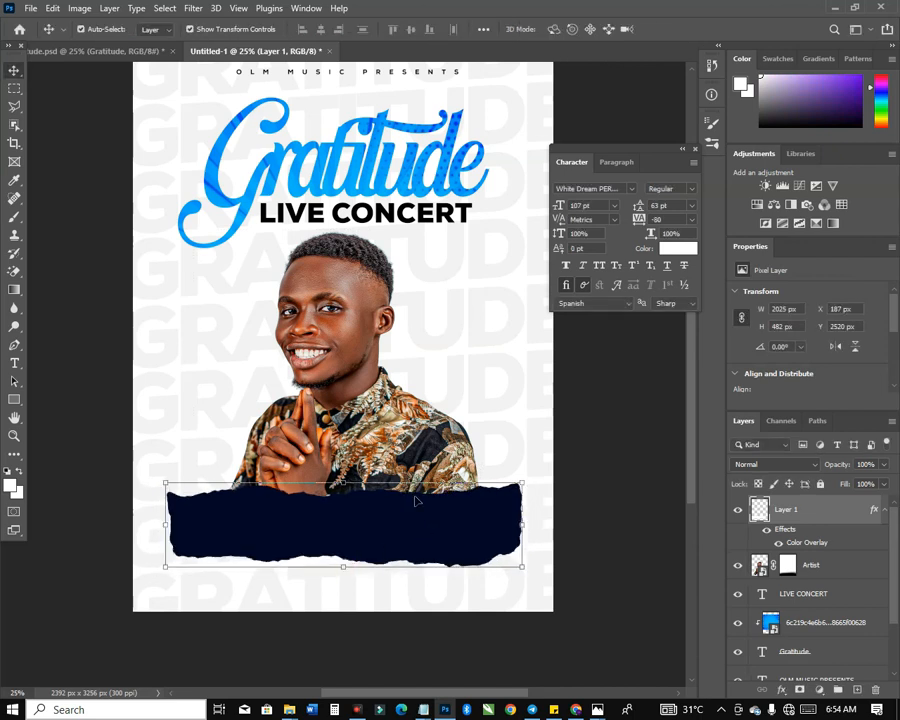
Scale the Artist image down to about 94.86% and position it between LIVE CONCERT and the navy strip.
left_click(368, 340)
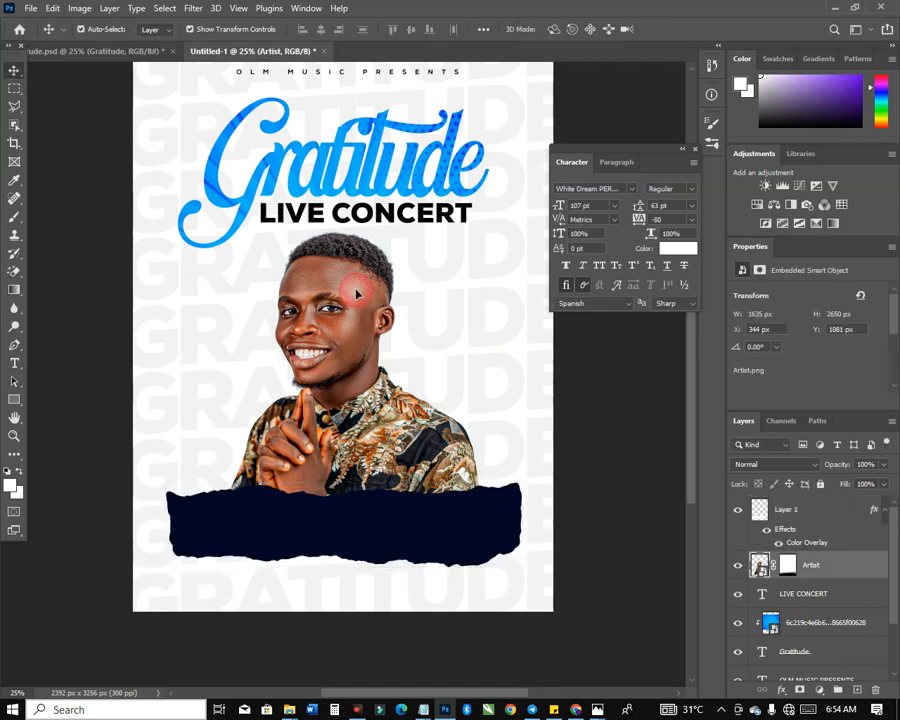
scroll(355, 275, "up", 1)
left_click_drag(335, 238, 344, 258)
left_click_drag(331, 348, 331, 336)
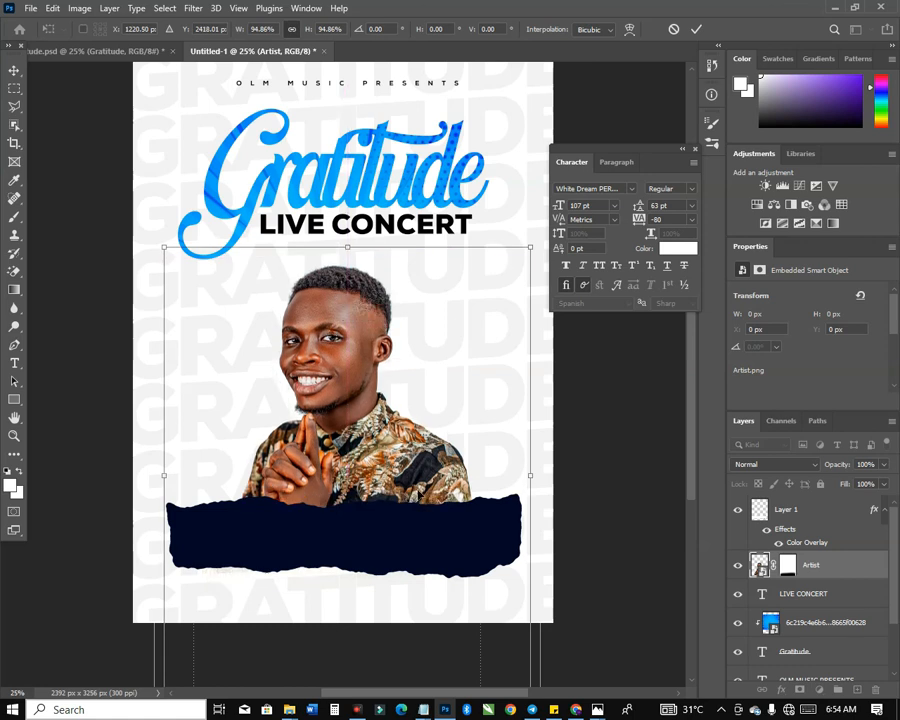
key("Return")
left_click_drag(414, 124, 408, 185)
key("ctrl+z")
left_click_drag(519, 66, 459, 179)
left_click(496, 93)
key("Escape")
left_click(449, 100)
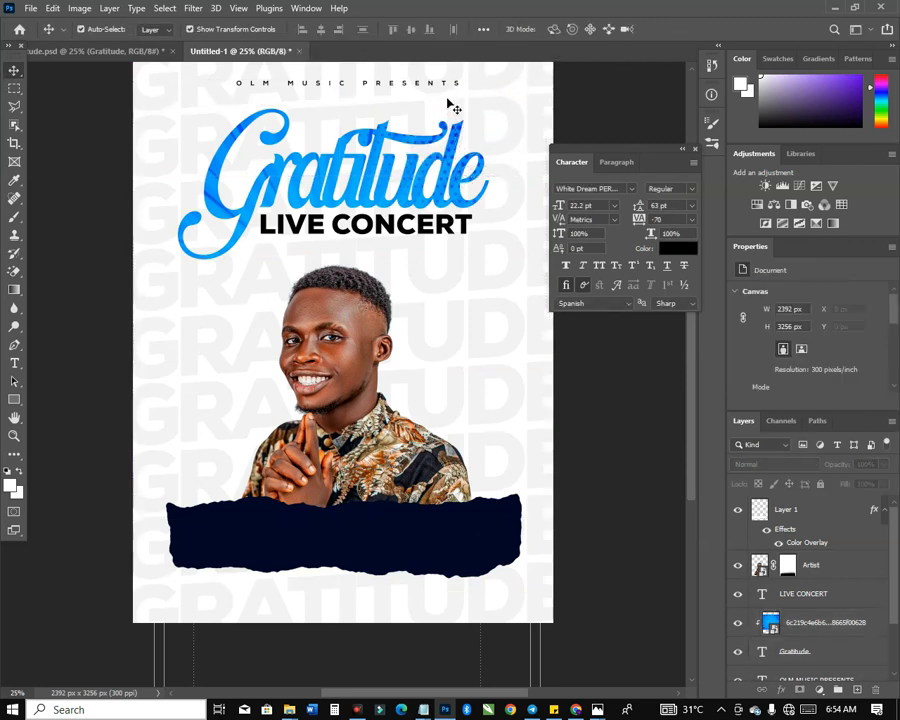
Scale the Gratitude title, its blue texture and LIVE CONCERT together to about 98.13%, centred near X 1164.5 px, Y 1426 px.
left_click_drag(447, 103, 458, 220)
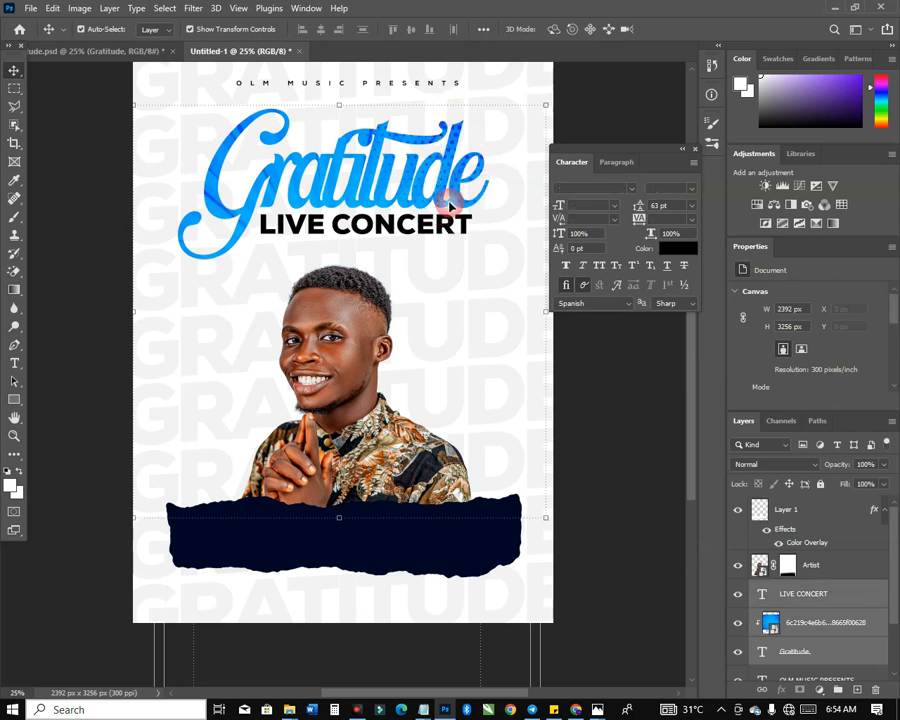
left_click_drag(341, 108, 341, 116)
left_click_drag(372, 171, 370, 156)
left_click_drag(358, 334, 361, 317)
scroll(360, 320, "up", 2)
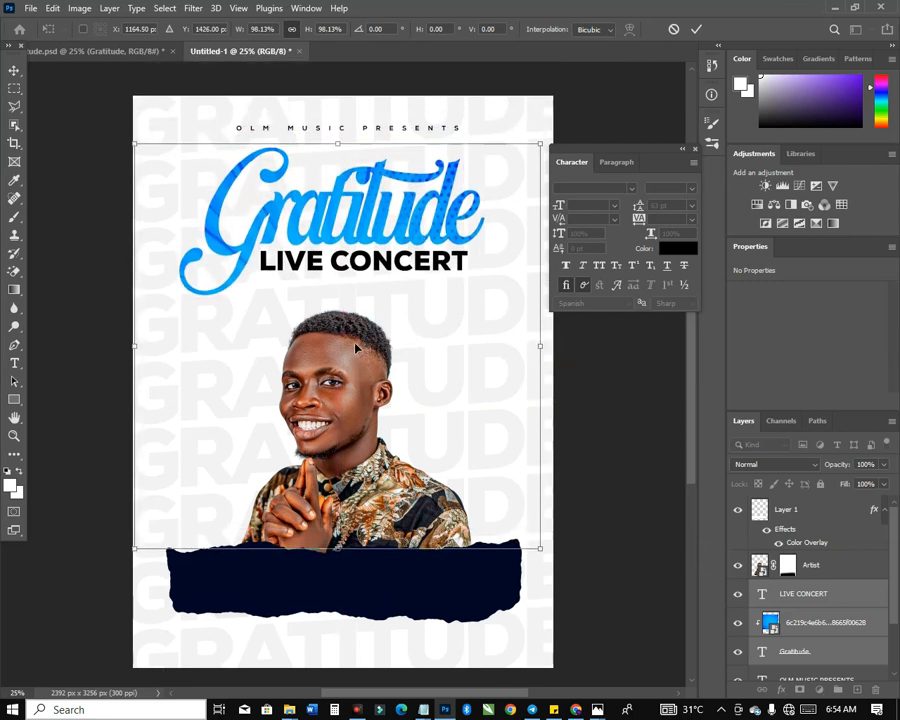
key("Return")
Move the Artist image up beneath LIVE CONCERT and the navy strip up to about X 196 px, Y 2441 px.
left_click_drag(353, 376, 352, 358)
left_click_drag(410, 568, 413, 562)
key("shift+Left")
key("shift+Up")
key("shift+Up")
key("shift+Up")
key("shift+Right")
key("shift+Right")
key("shift+Up")
key("shift+Up")
left_click(468, 564)
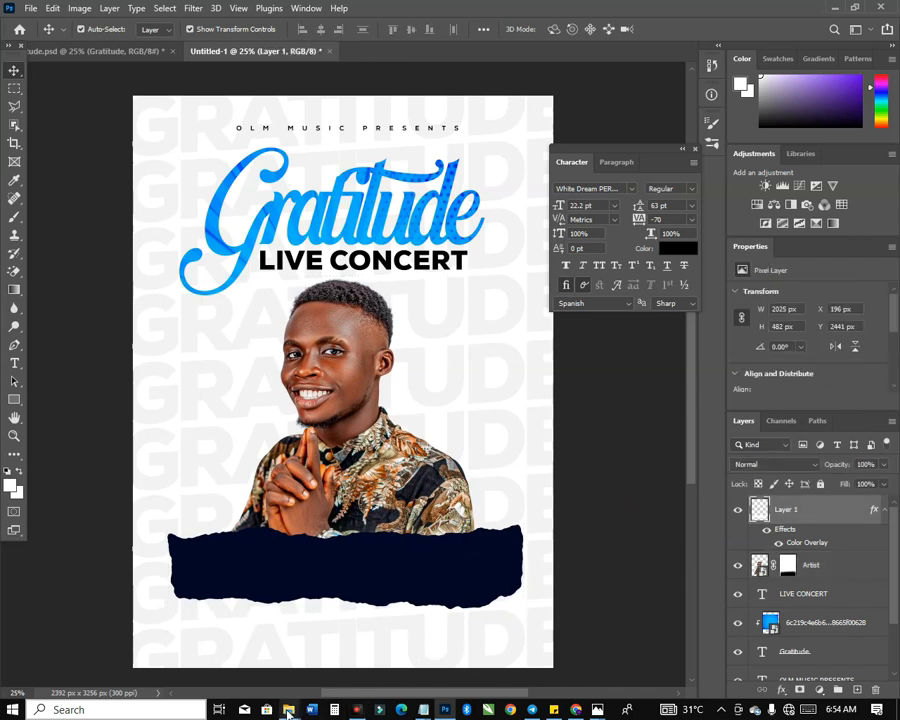
Place the orange polygon image from the Gratitude Tutorial folder over the navy strip and clip it to Layer 1.
mouse_move(288, 707)
left_click(416, 650)
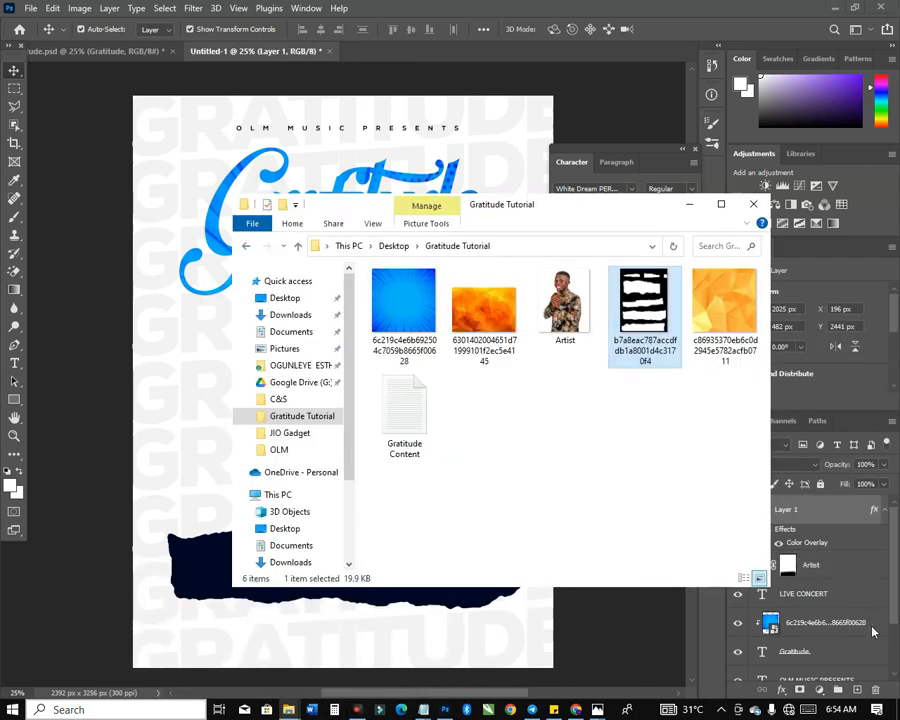
left_click_drag(484, 310, 168, 514)
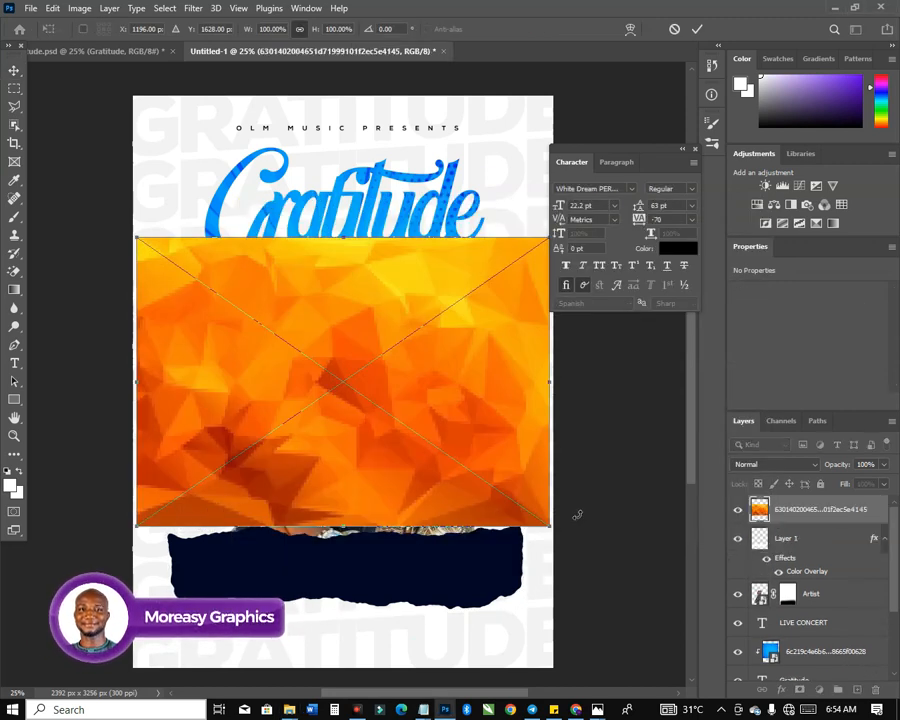
left_click_drag(426, 440, 437, 568)
key("Return")
right_click(822, 521)
left_click(743, 406)
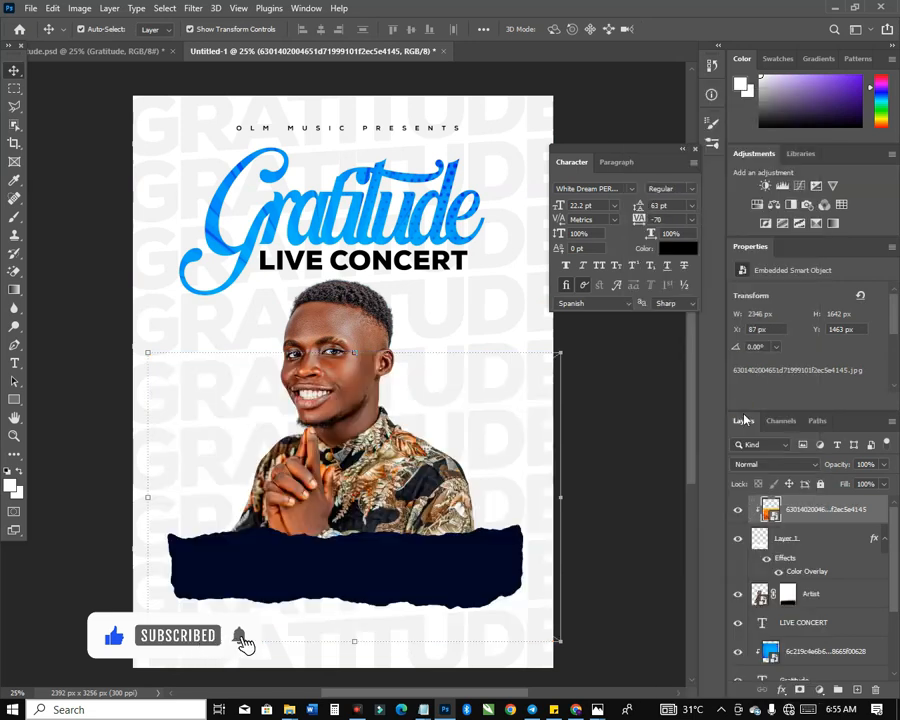
Try converting the navy strip's Layer 1 to a smart object and undo the conversion.
right_click(838, 537)
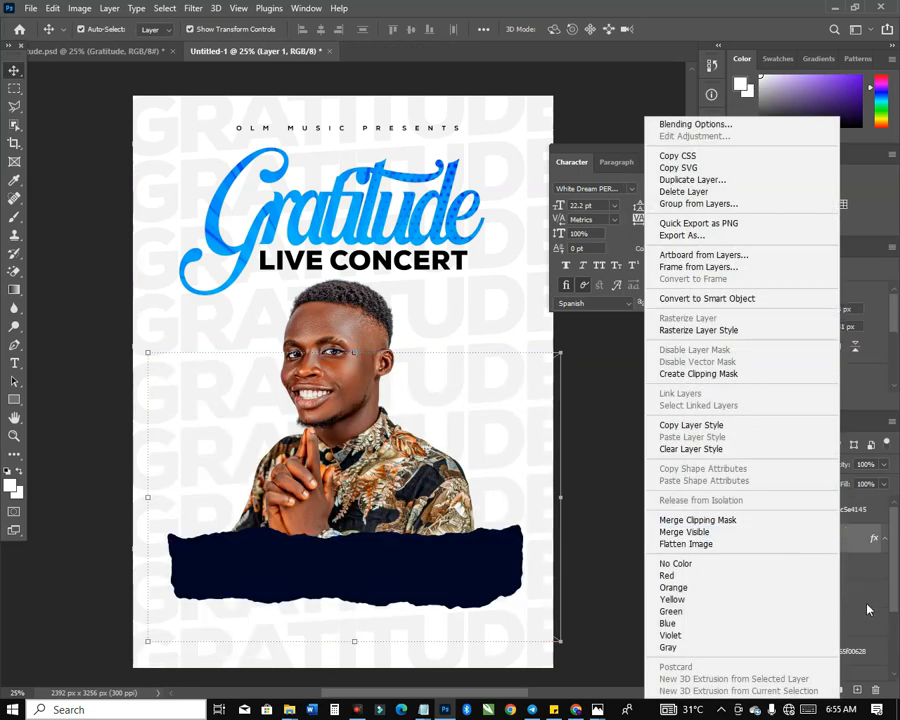
left_click(750, 299)
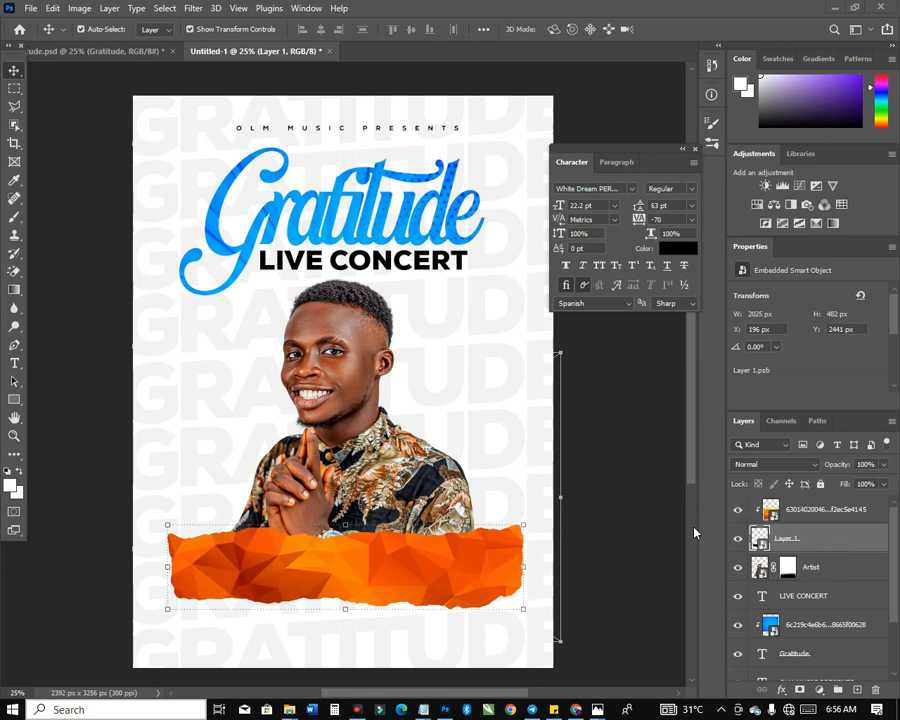
left_click(628, 526)
key("ctrl+z")
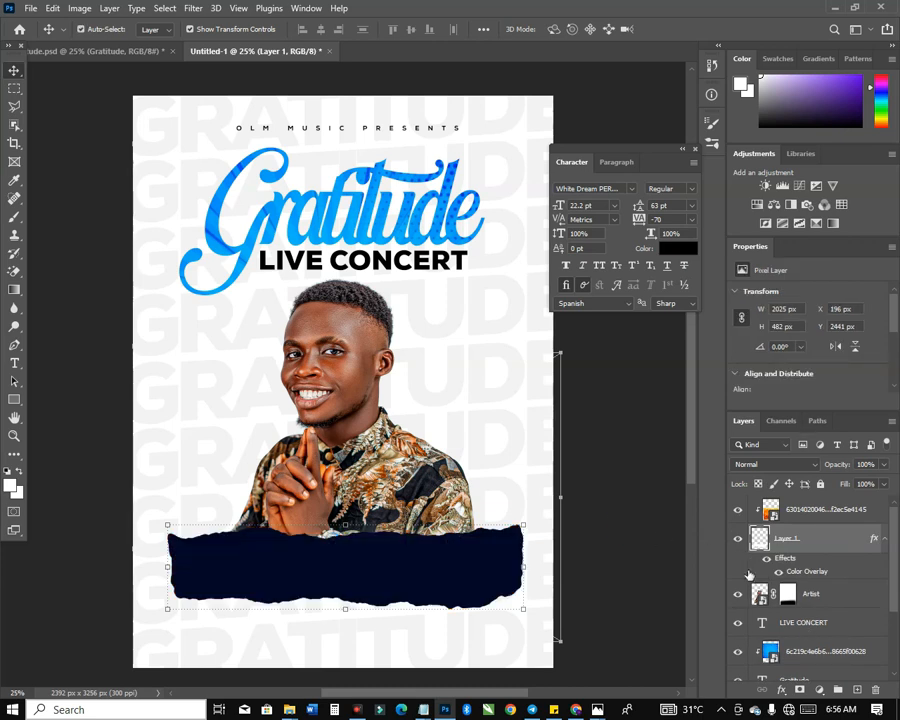
Release the orange image's clipping mask and shift the image to about X 46 px, Y 1463 px.
left_click(789, 521, "alt")
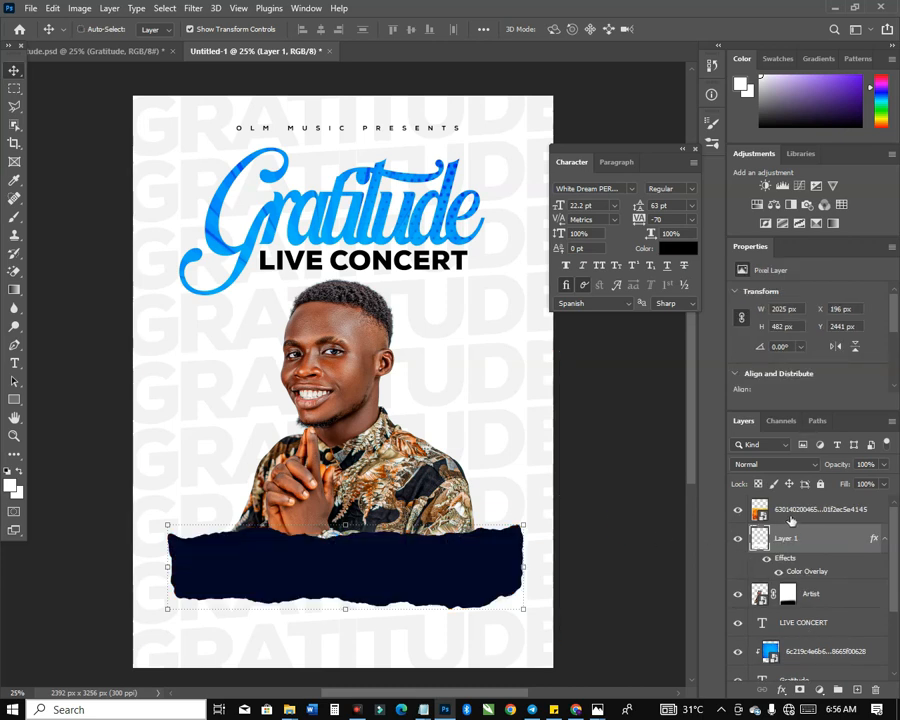
left_click_drag(424, 475, 418, 478)
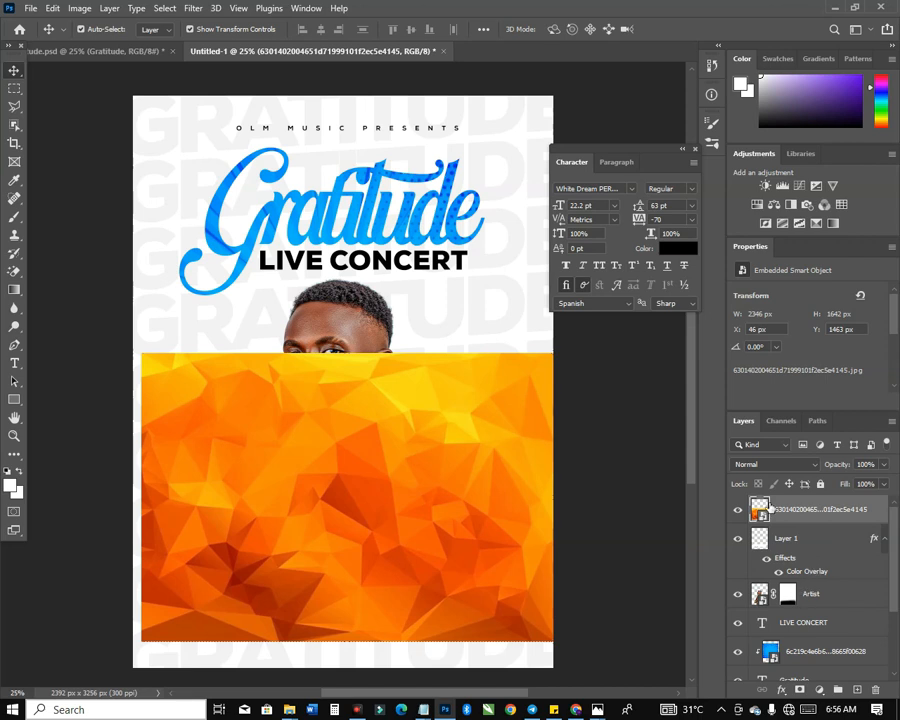
Clip the orange image to the navy strip's Layer 1, release the mask once and re-create it.
left_click(808, 541)
left_click(840, 513)
left_click(833, 543)
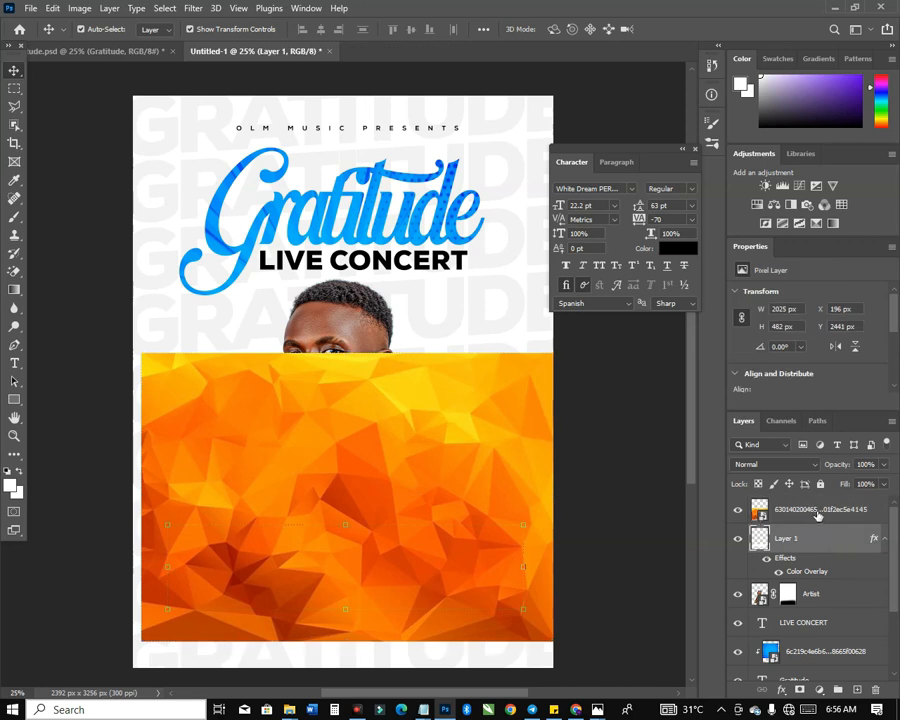
left_click(814, 512)
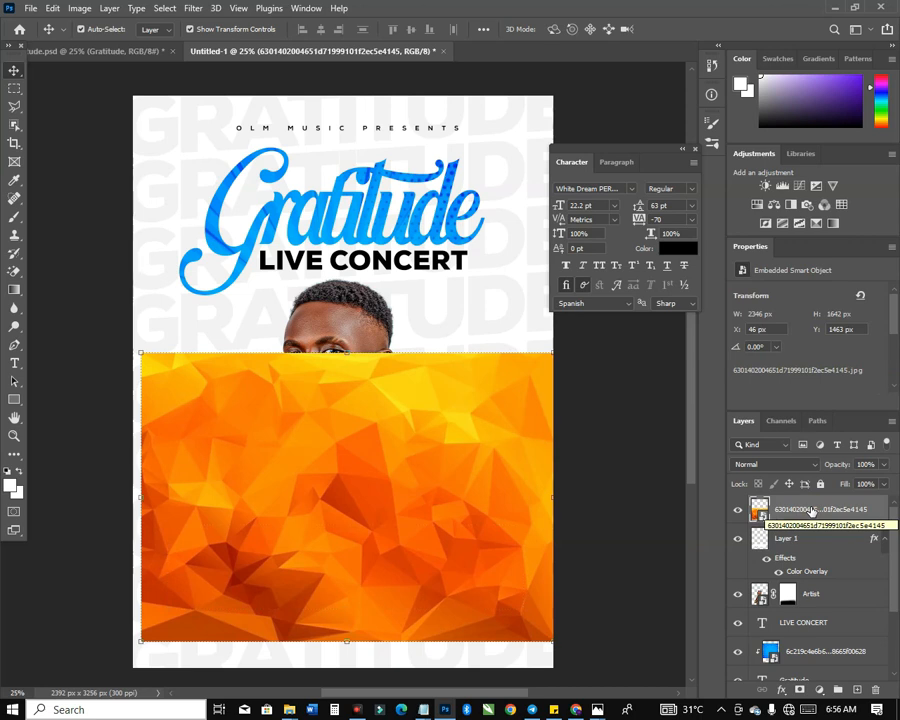
right_click(812, 512)
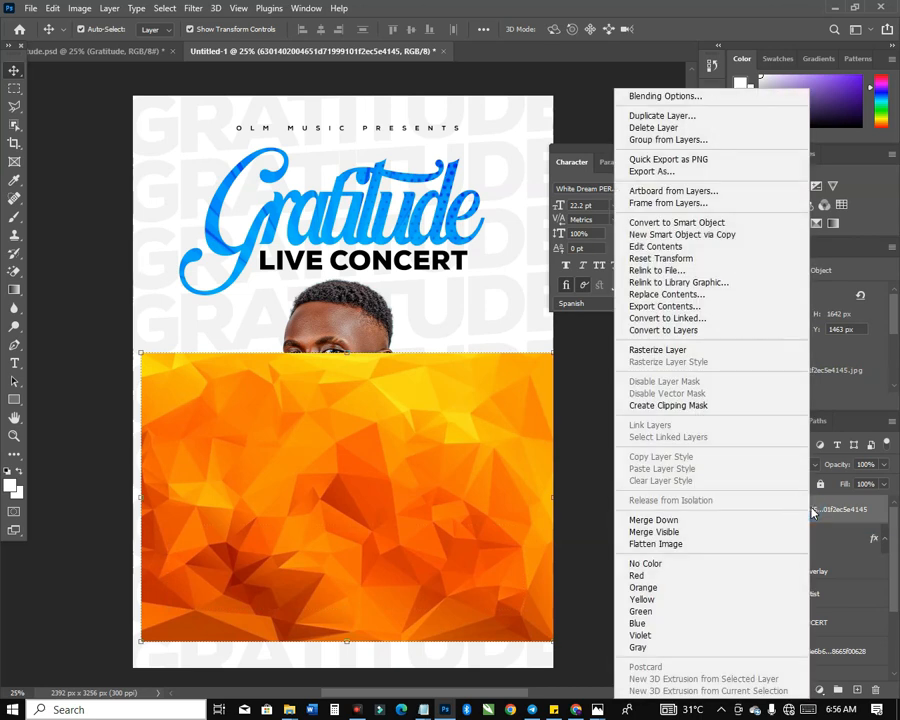
left_click(731, 406)
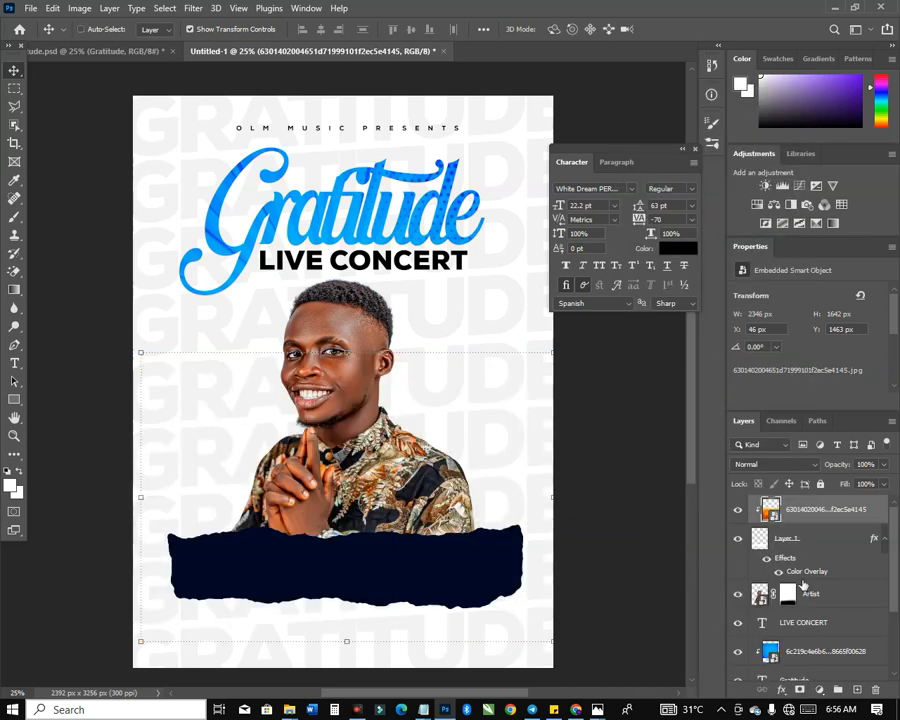
key("ctrl+alt+g")
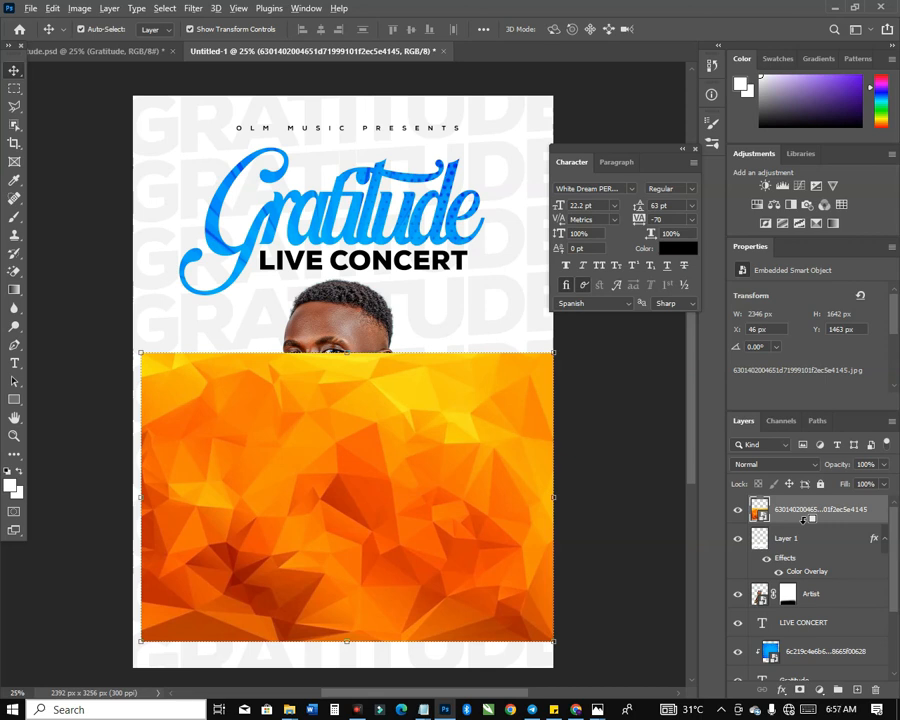
left_click(803, 522, "alt")
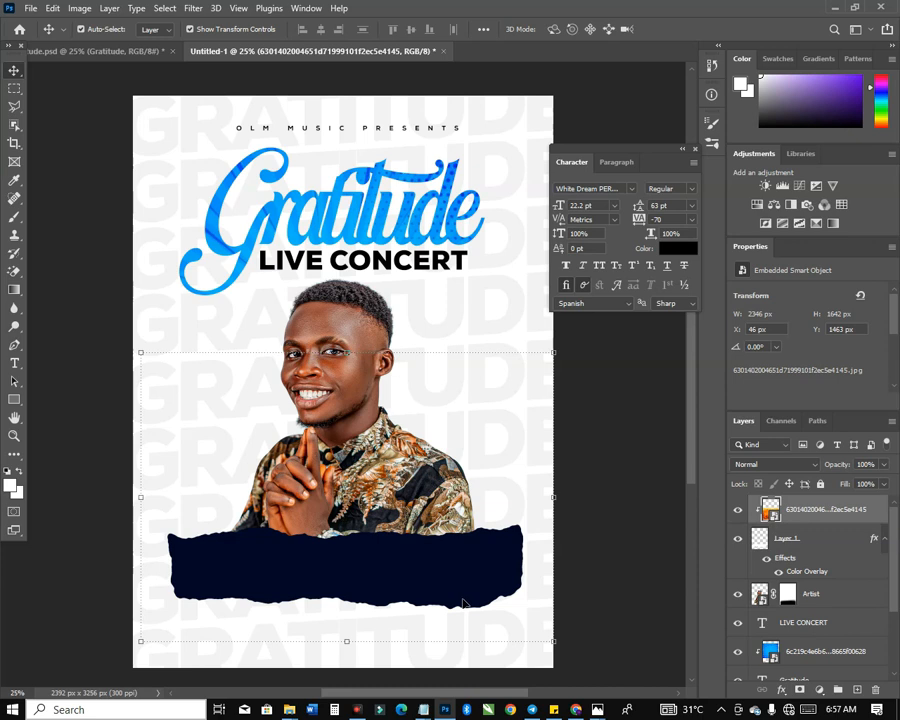
Convert the strip's Layer 1 to a smart object and fully lock it together with the orange texture layer.
left_click(812, 542)
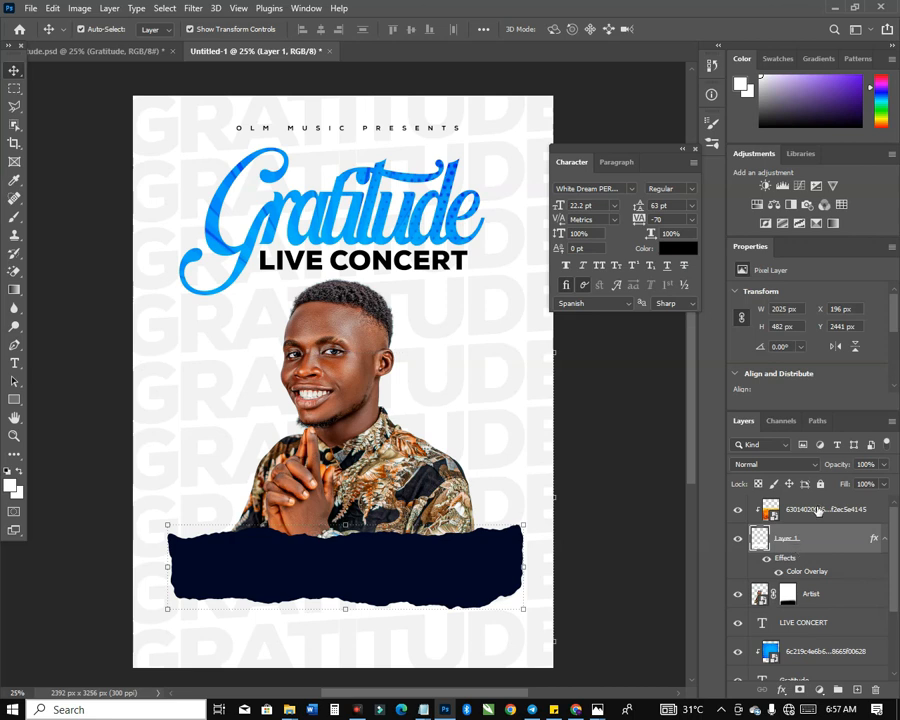
right_click(837, 545)
left_click(703, 298)
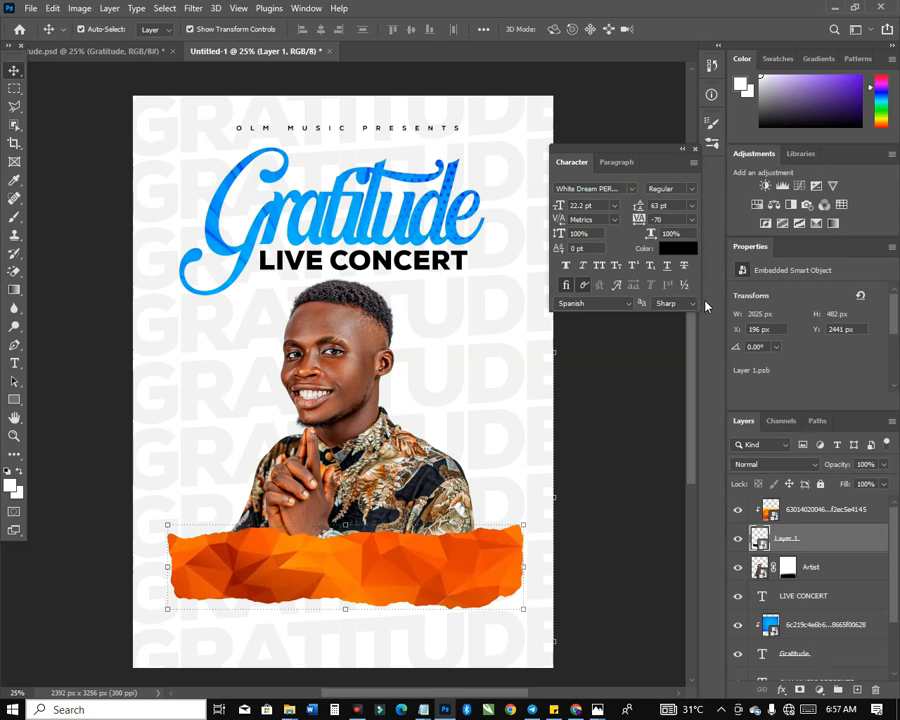
left_click(872, 512, "shift")
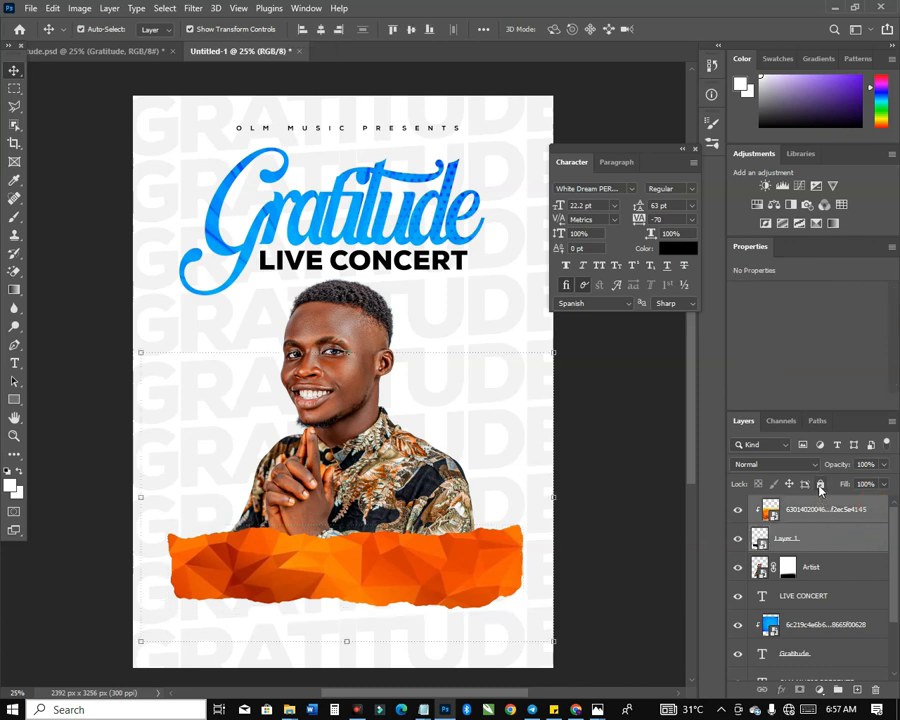
left_click(820, 486)
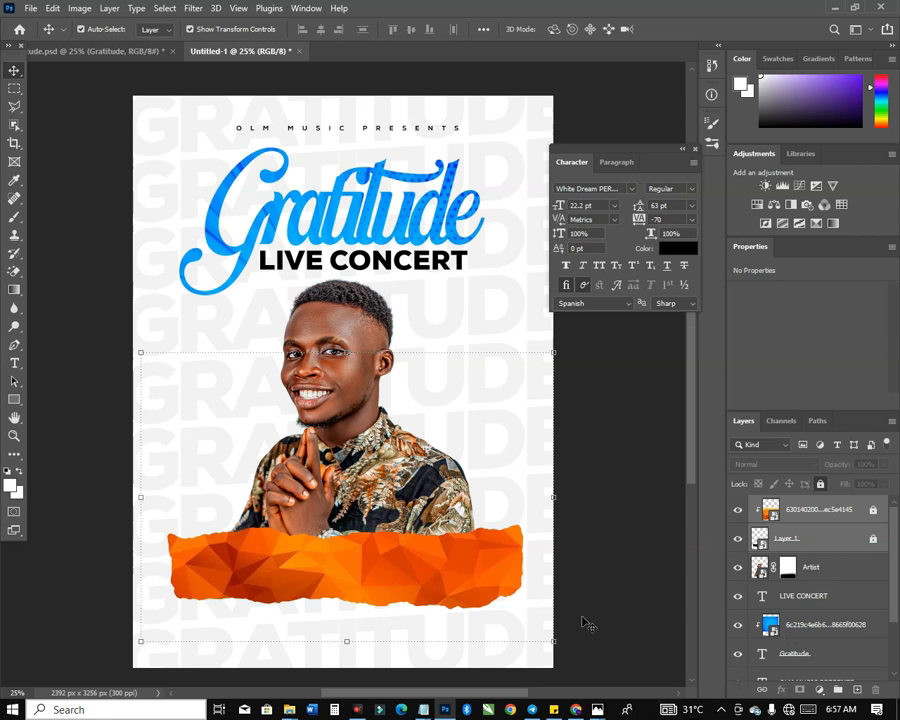
Switch to the Gratitude Content notes in Notepad and copy the event date "28th Dec 2023".
key("alt+Tab")
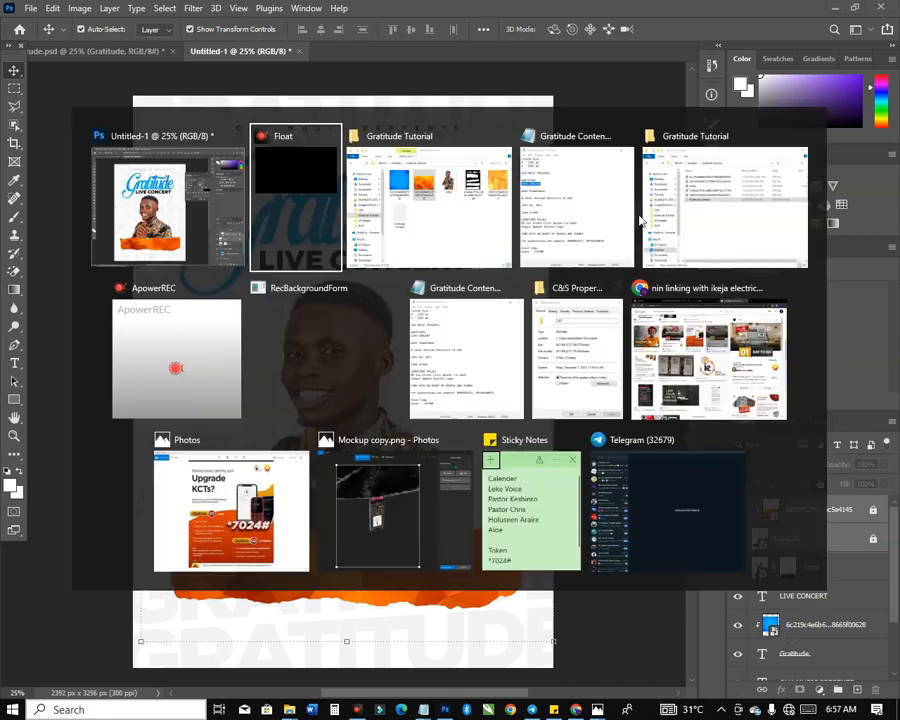
left_click(537, 217)
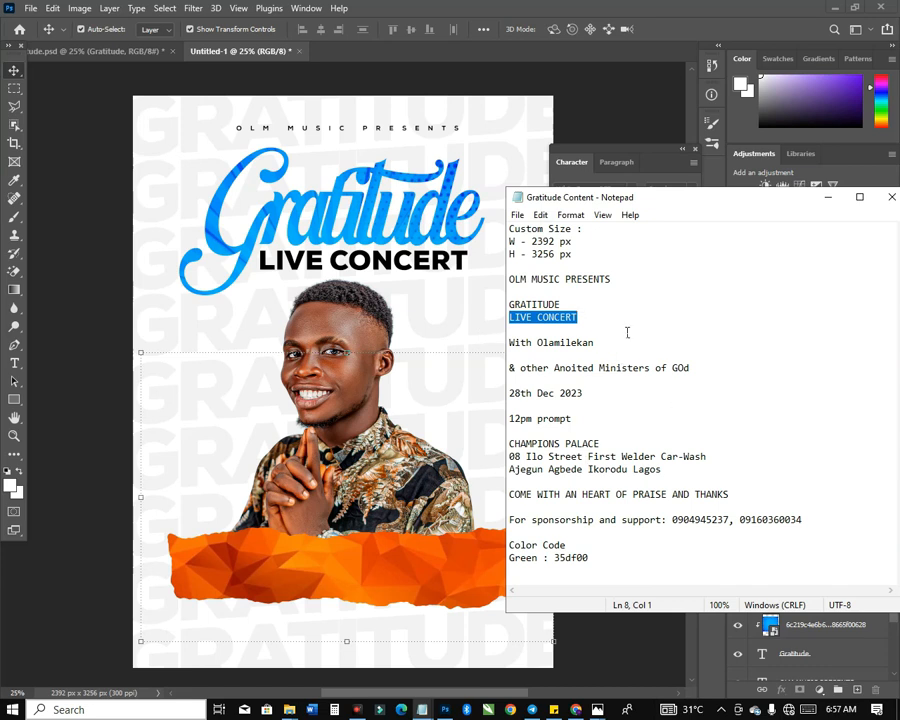
left_click_drag(589, 394, 501, 388)
right_click(521, 398)
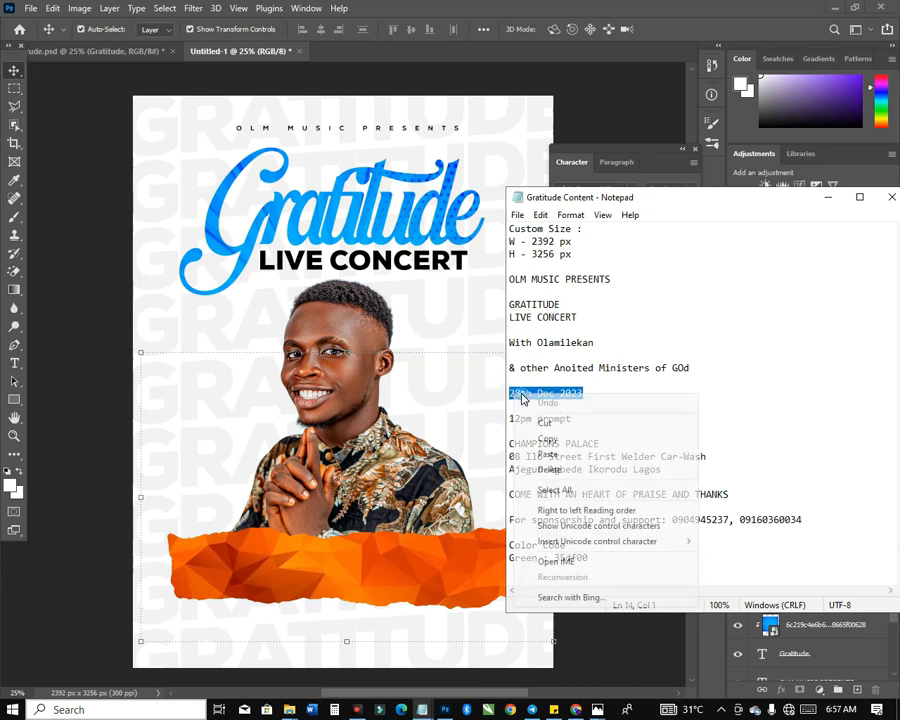
left_click(560, 443)
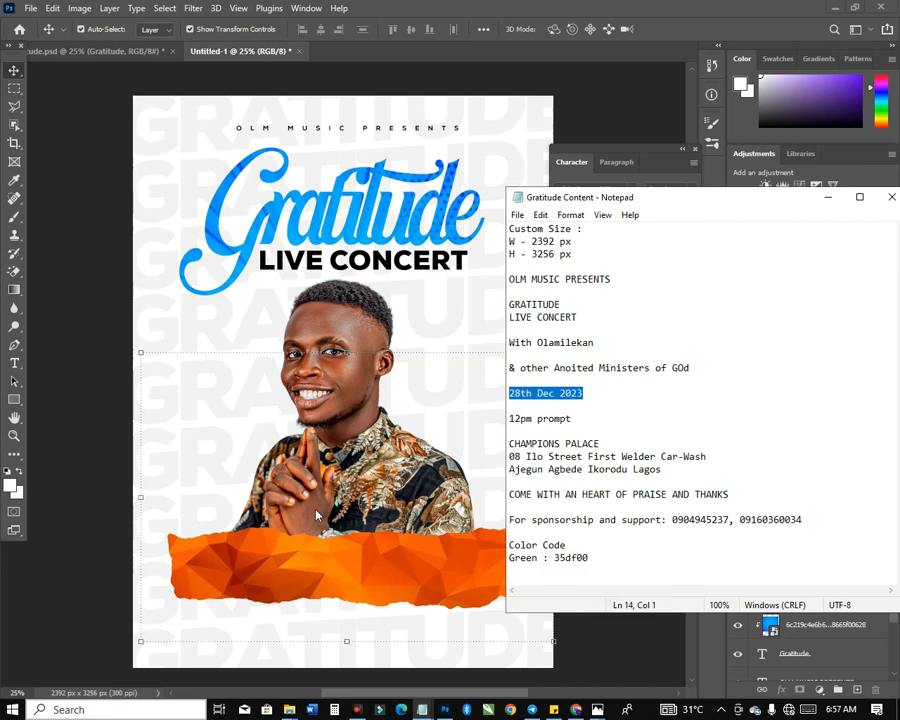
type("t")
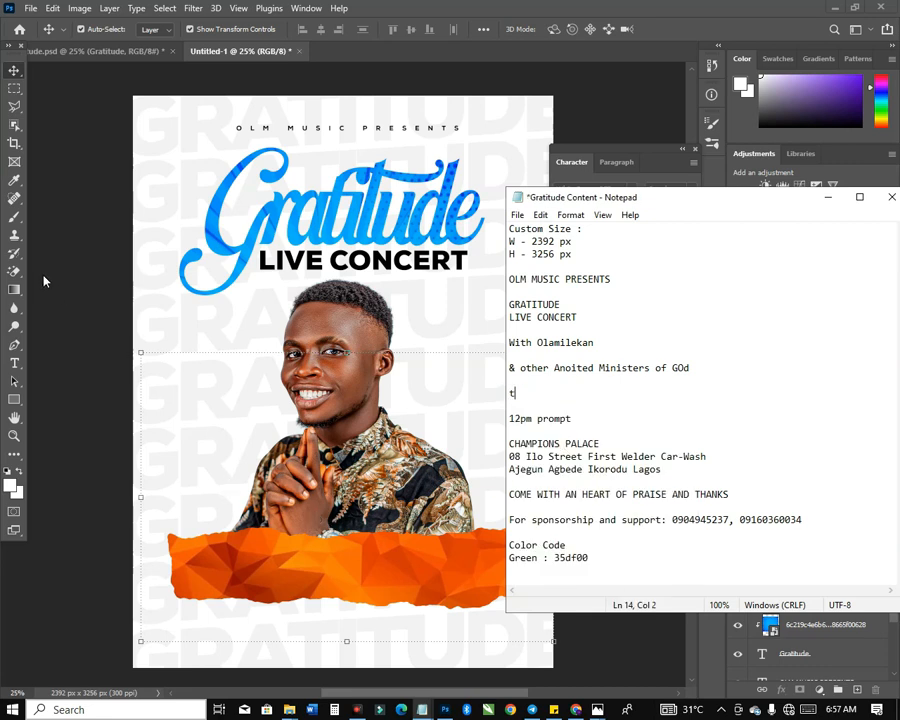
key("ctrl+z")
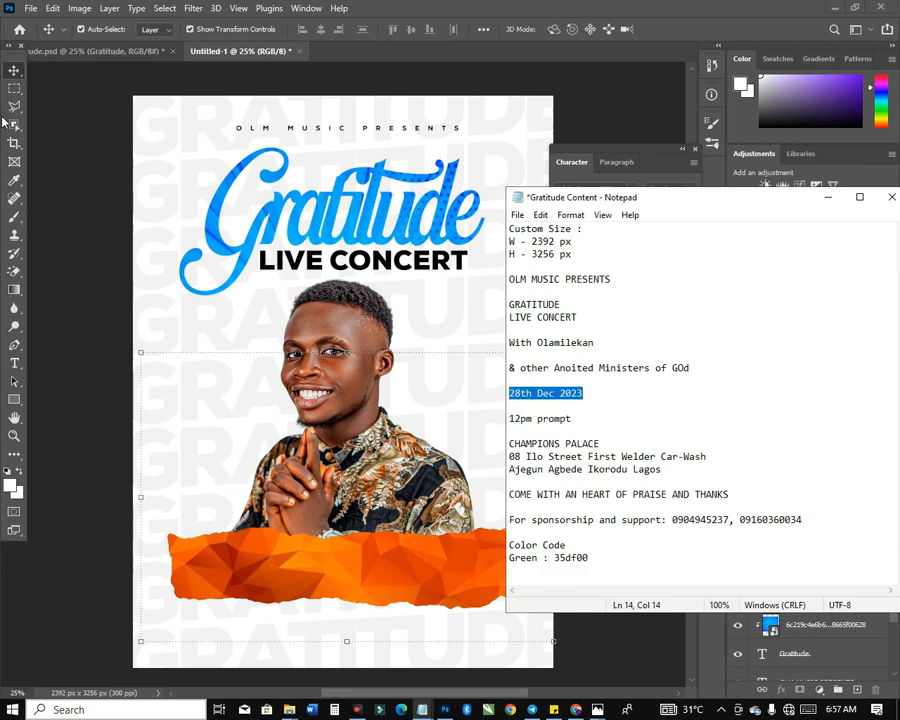
Switch to Photoshop and add the copied date "28TH DEC 2023" on the orange strip in Akira Expanded Super Bold.
left_click(16, 360)
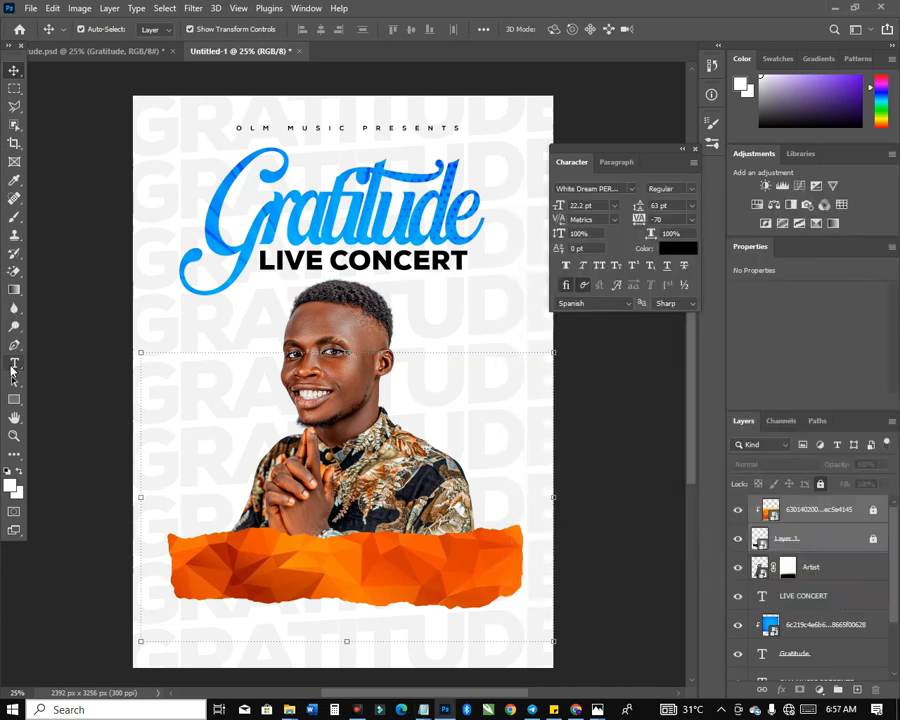
left_click(14, 362)
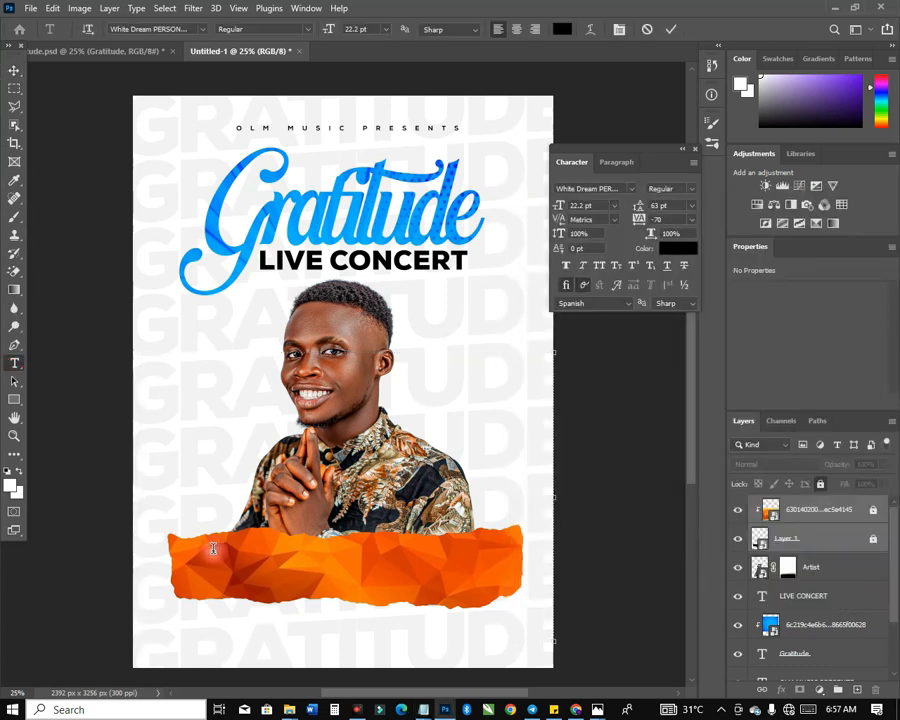
left_click(213, 547)
left_click(615, 188)
type("aki")
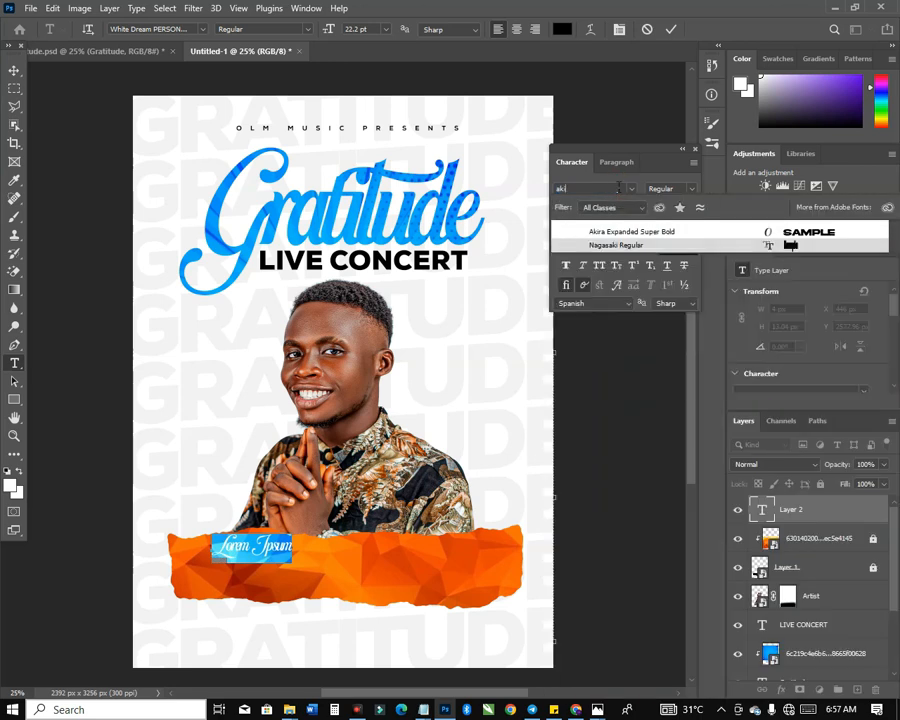
left_click(645, 232)
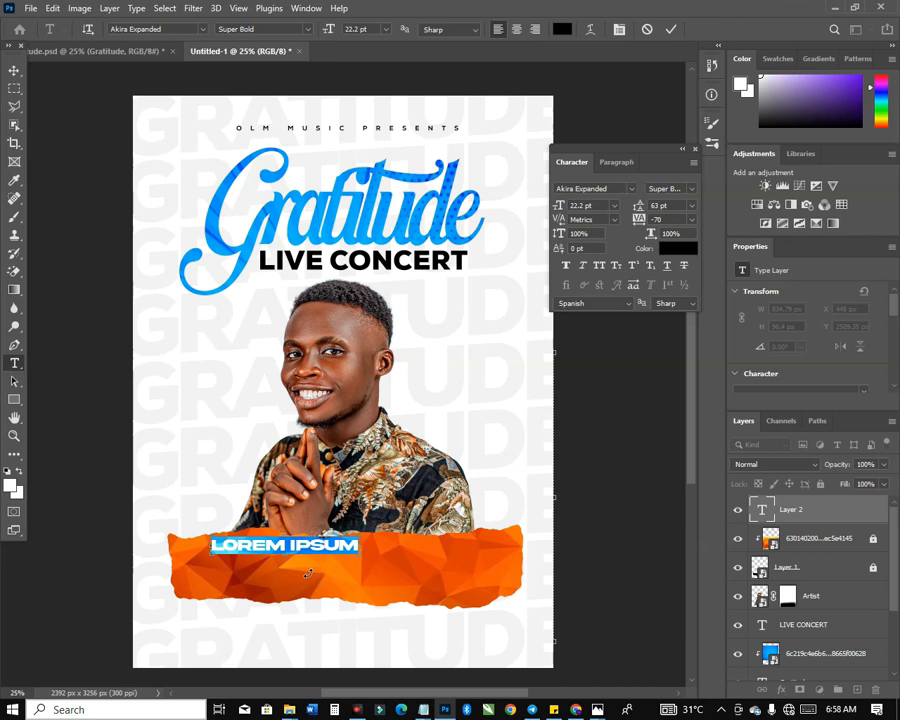
type("28TH DEC 2023")
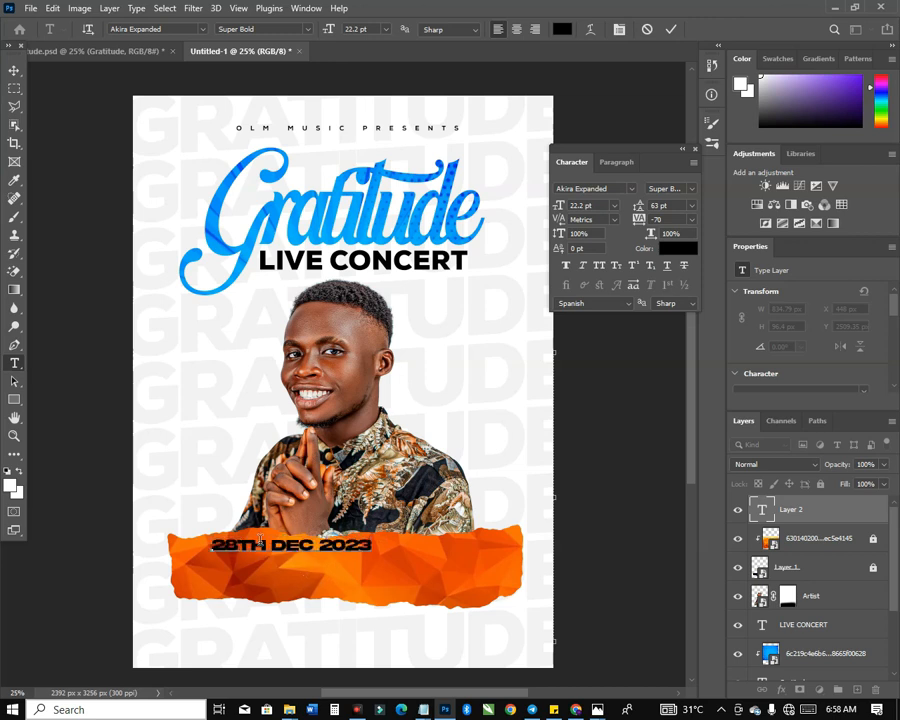
Break the date text into three lines: 28TH, DEC and 2023.
left_click(271, 546)
key("Return")
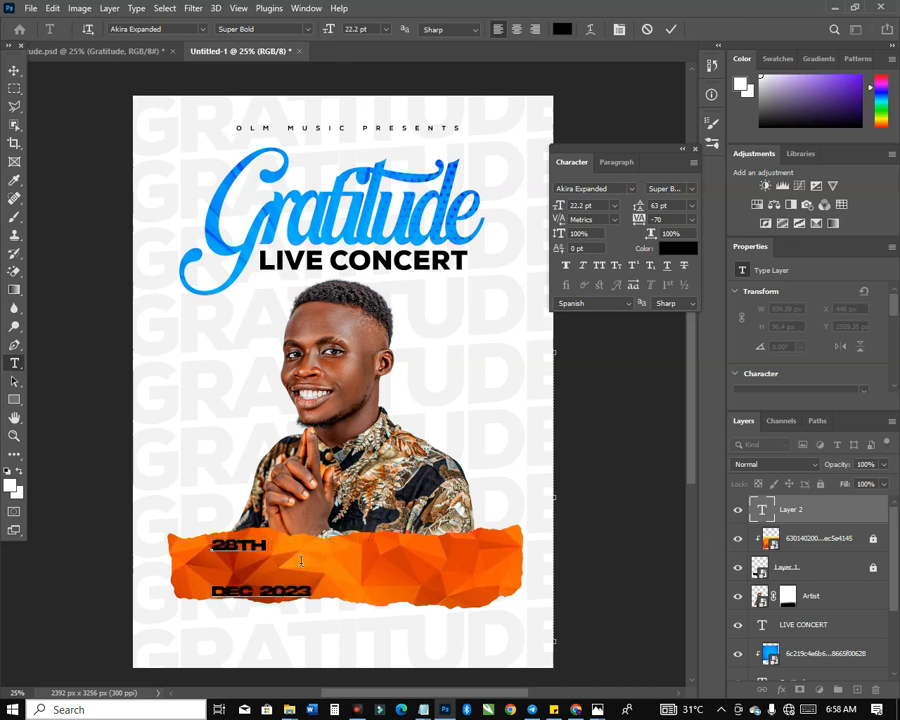
left_click(260, 591)
key("Return")
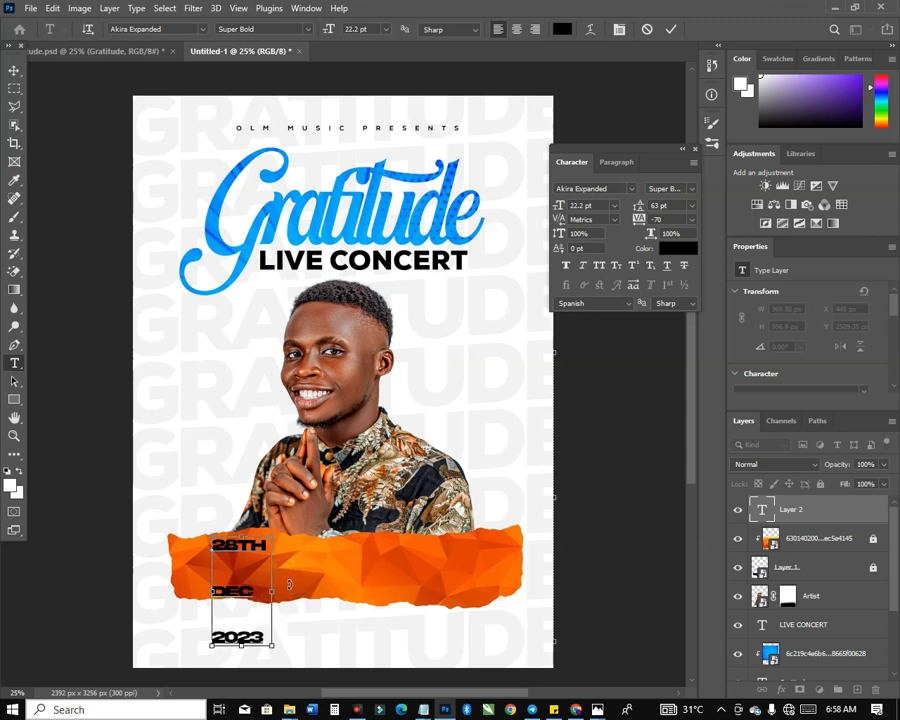
Set the leading of all three lines of the date text to 18 pt and commit the text.
key("ctrl+a")
left_click(673, 204)
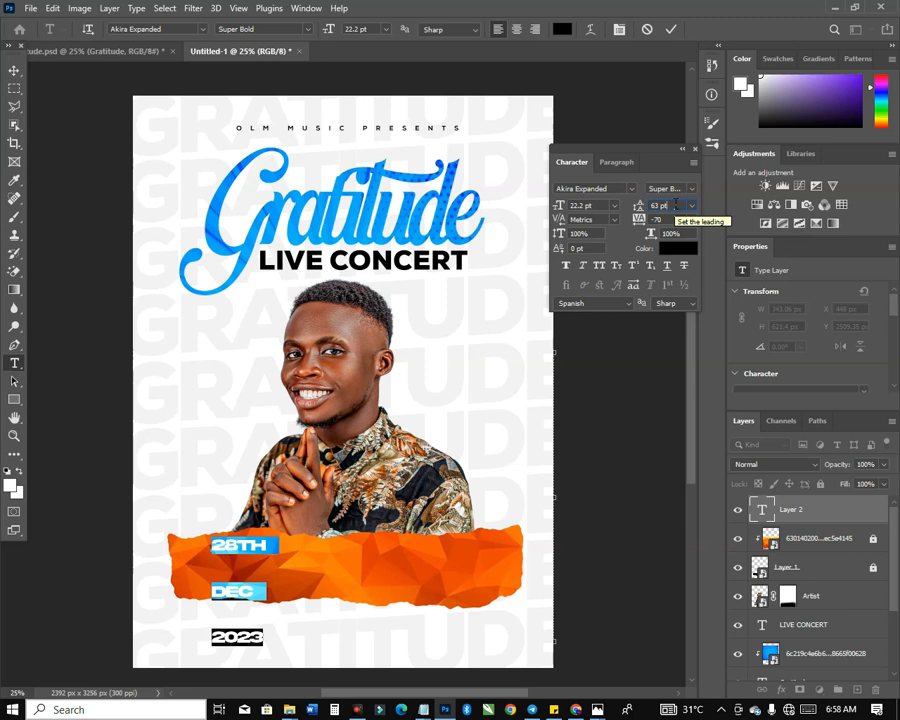
type("47")
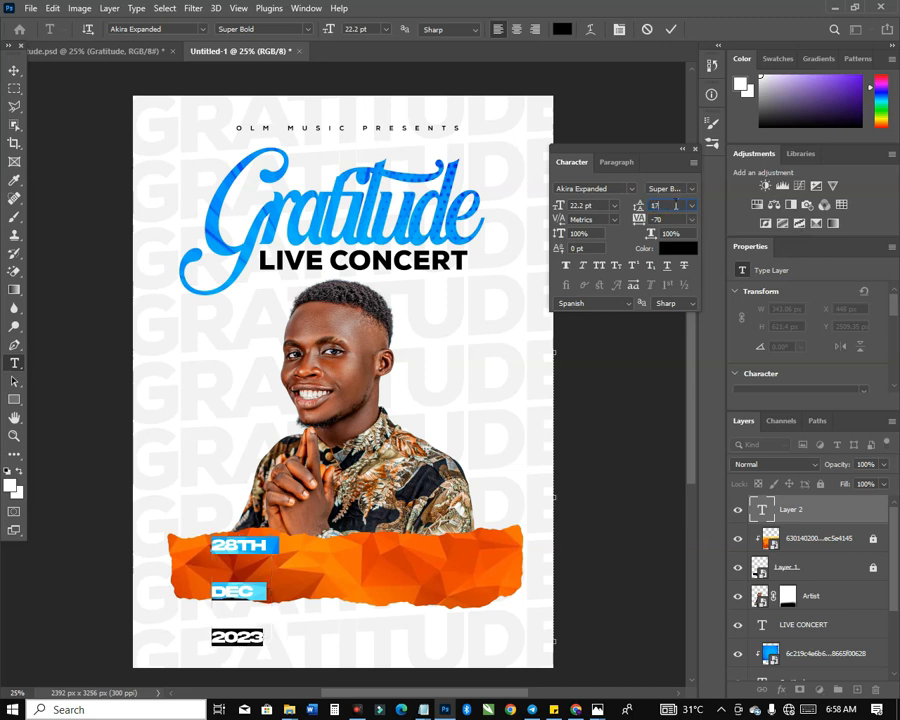
key("Return")
left_click(671, 205)
key("Up")
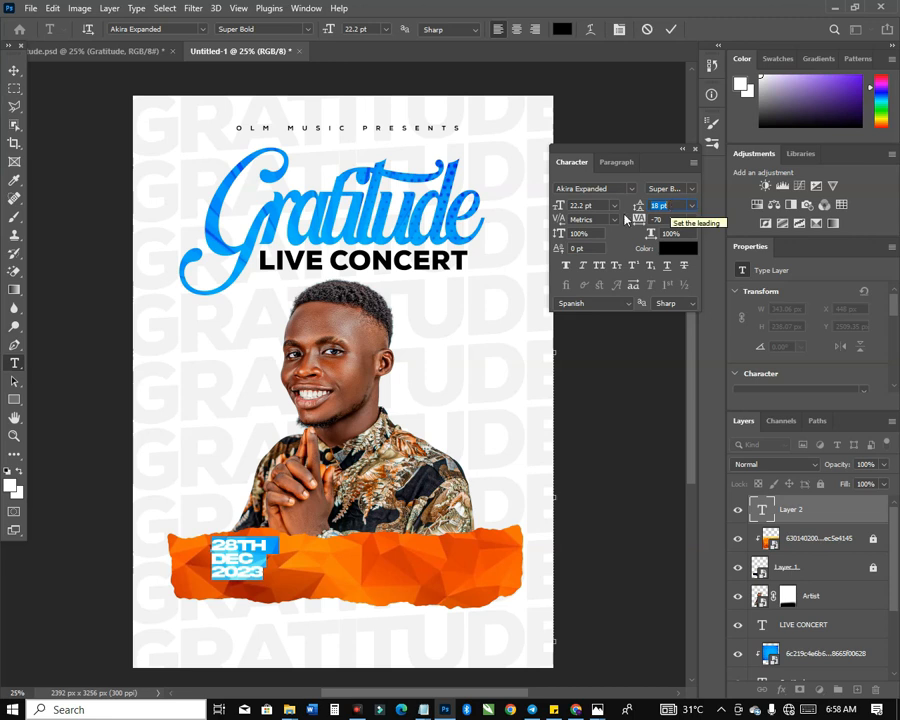
left_click(502, 345)
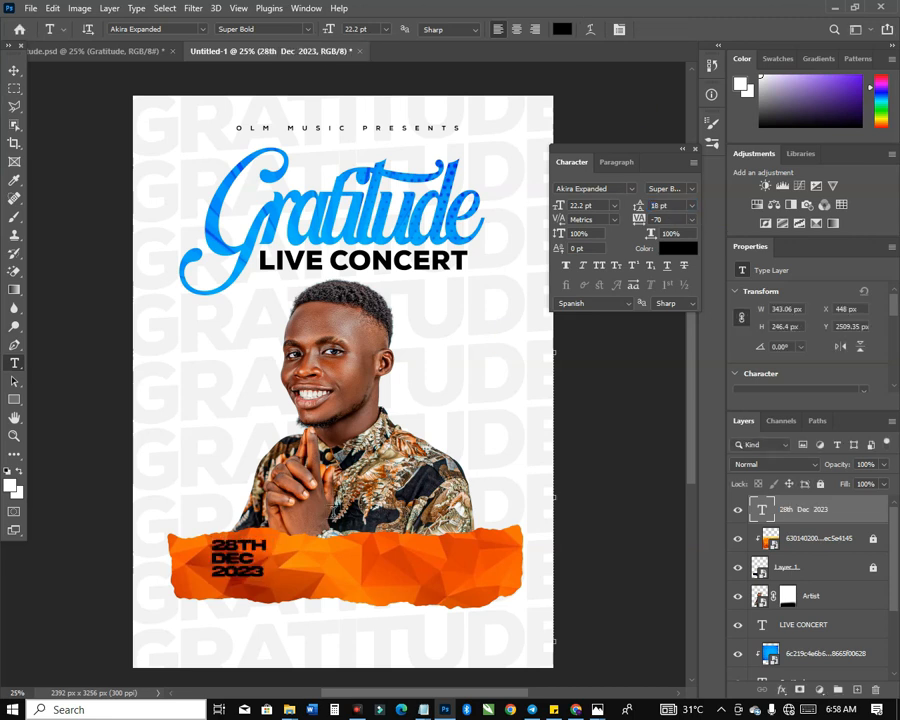
Change the date text's colour from the Character settings to white.
left_click(13, 68)
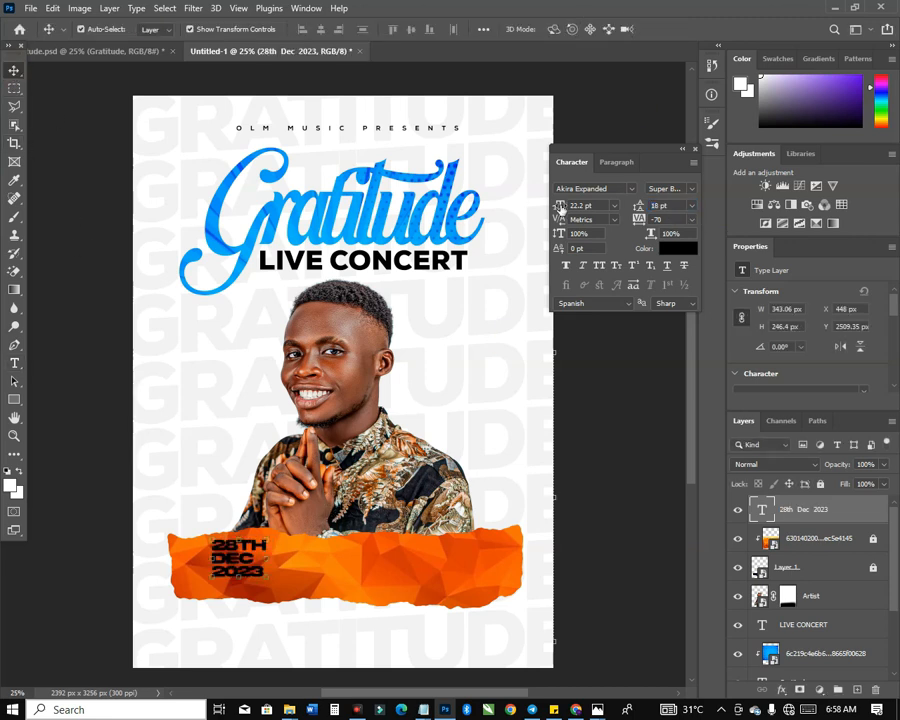
left_click(678, 249)
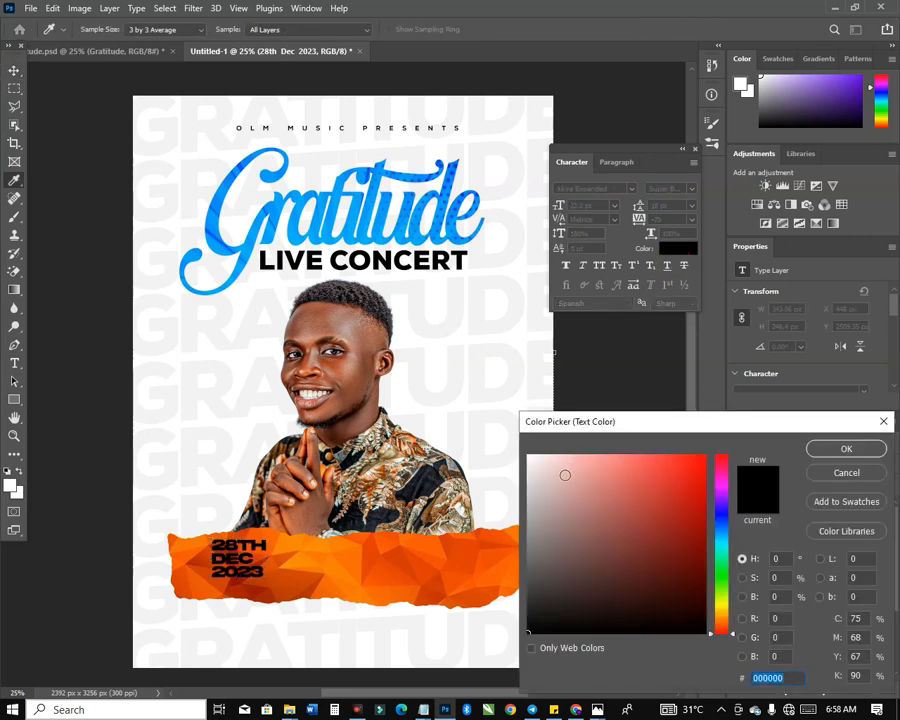
left_click(502, 428)
key("Return")
Move the date text toward the left end of the orange strip and scale it up slightly to 23.43 pt.
mouse_move(246, 549)
left_mouse_down()
mouse_move(212, 560)
mouse_move(263, 538)
mouse_move(259, 551)
left_mouse_up()
key("ctrl+t")
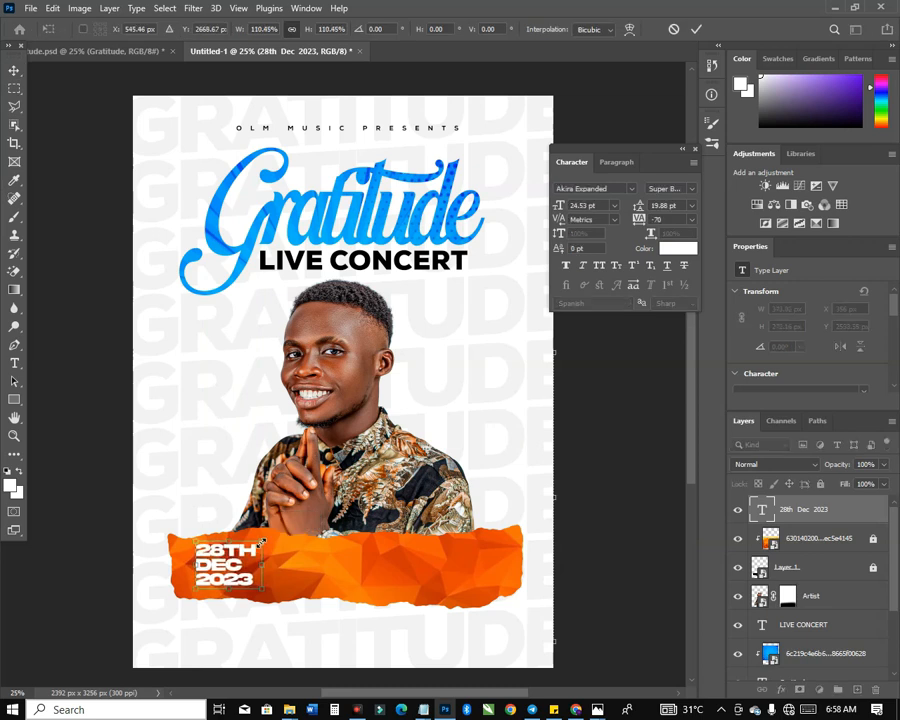
left_click_drag(262, 541, 258, 546)
key("Return")
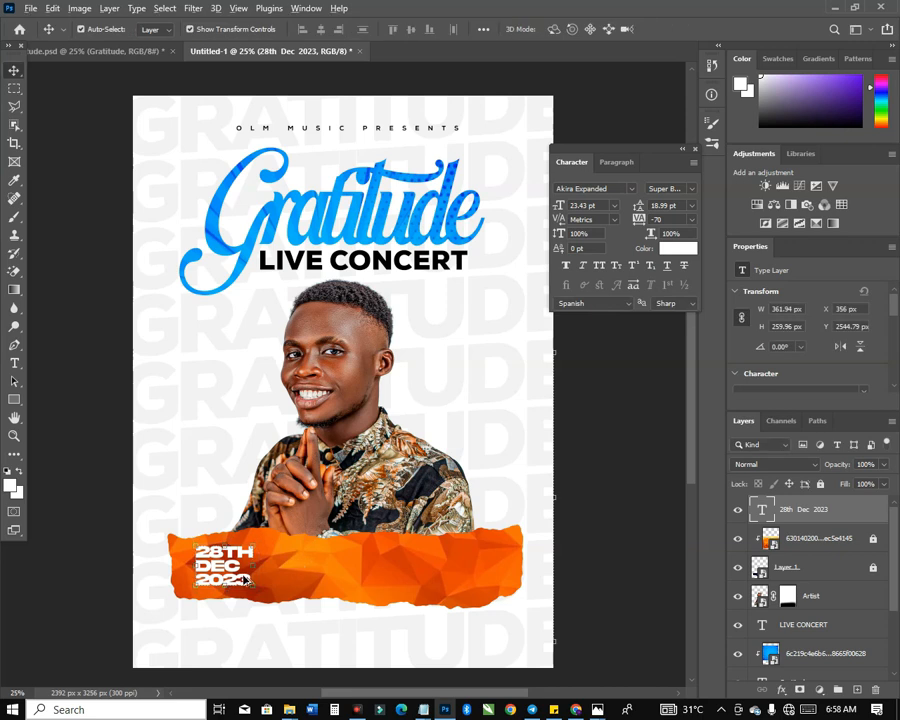
Duplicate the date text beside the original on the strip, and switch to the Notepad notes to copy "12pm prompt".
left_click_drag(246, 580, 330, 580)
key("t")
key("alt+Tab")
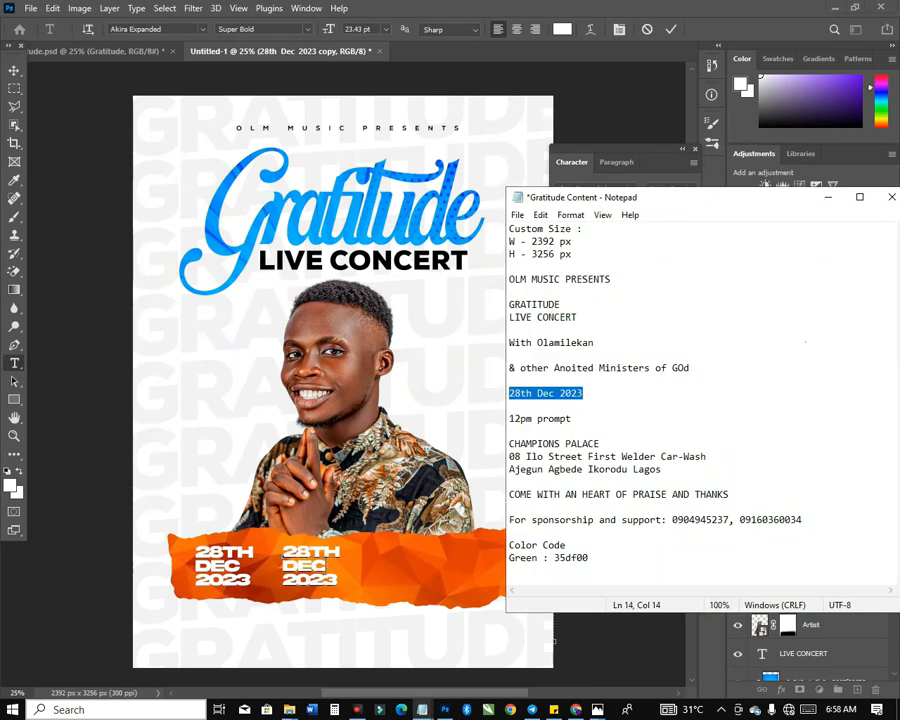
left_click_drag(575, 418, 505, 418)
key("ctrl+c")
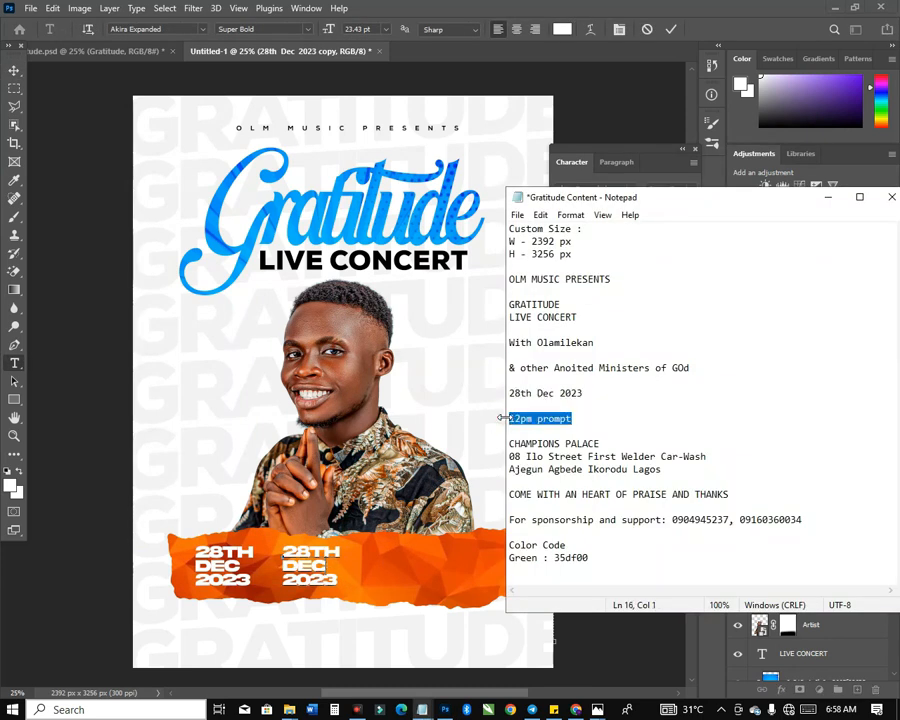
Switch back to Photoshop and replace the duplicated date with the copied time, split into two lines: 12PM and PROMPT.
key("alt+Tab")
left_click(303, 555)
key("ctrl+a")
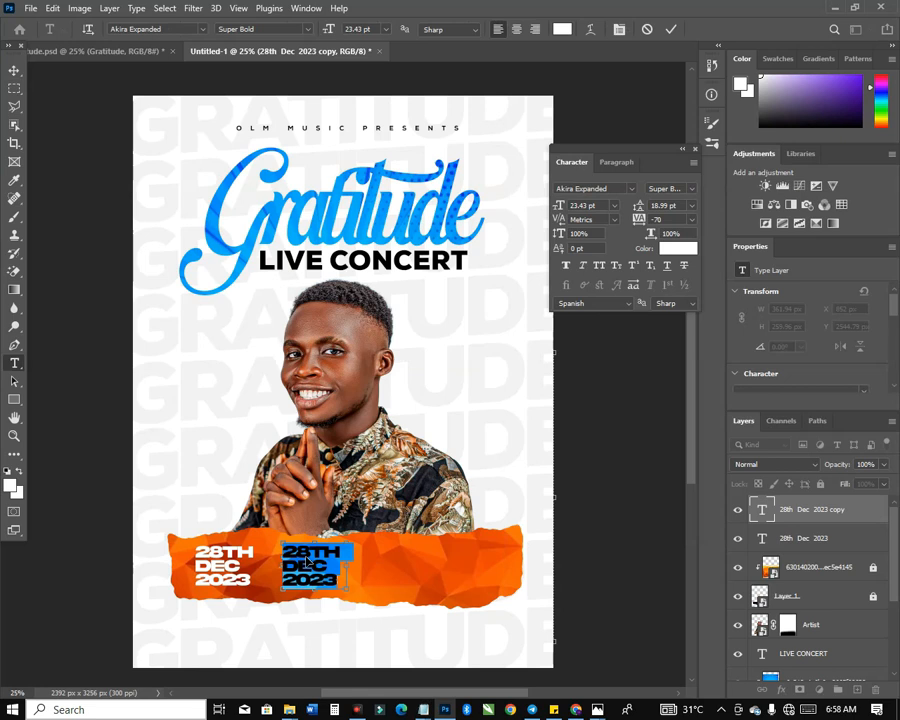
key("ctrl+v")
left_click(349, 551)
key("Return")
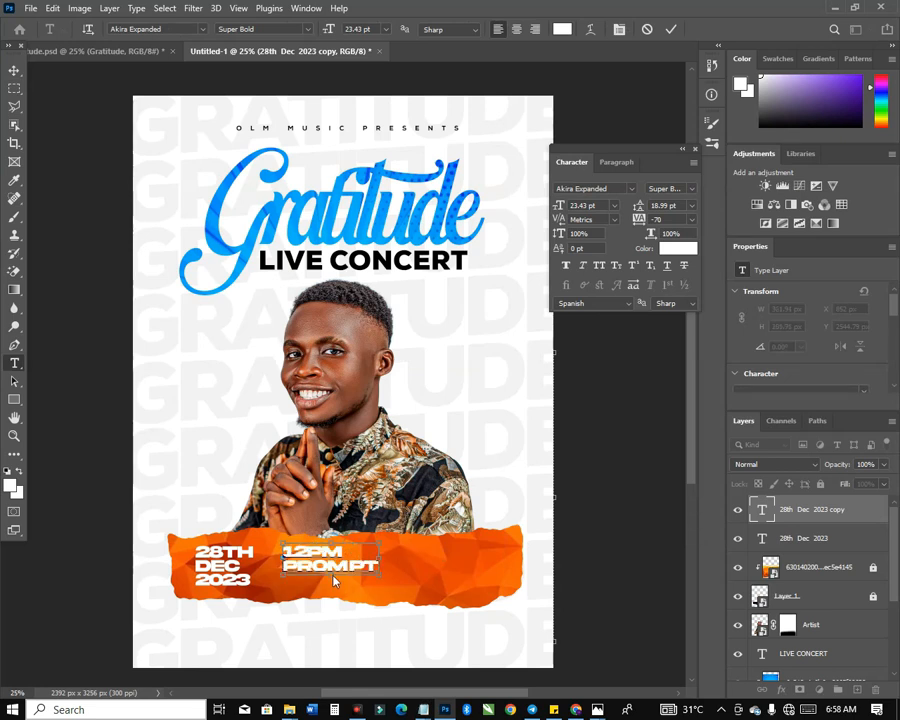
Select the word PROMPT in the time text for formatting.
double_click(334, 578)
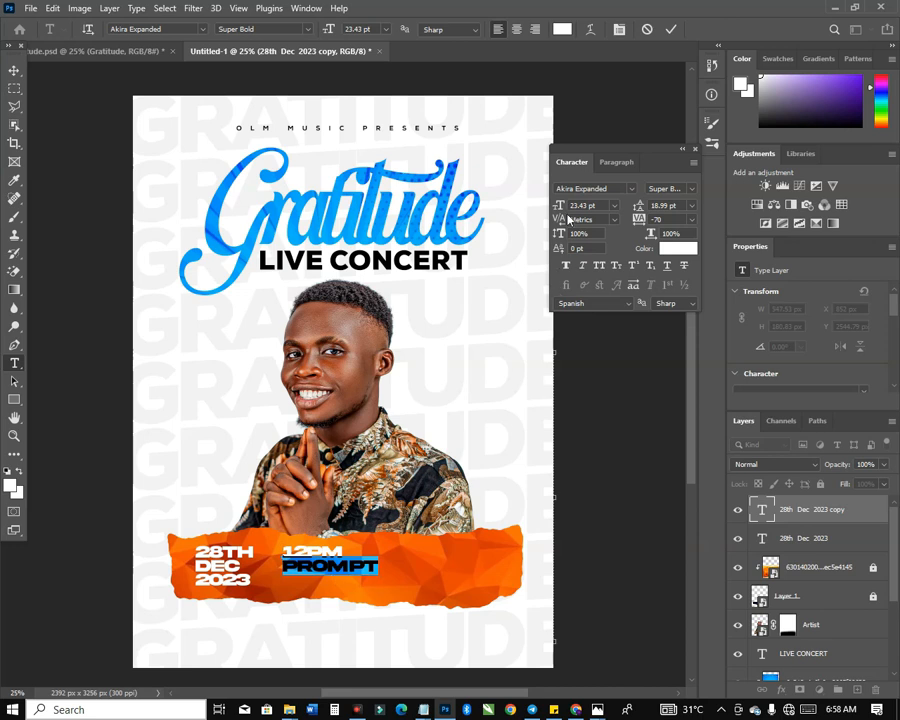
Set the font size of the word PROMPT in the time text to 15 pt.
left_click_drag(558, 207, 548, 214)
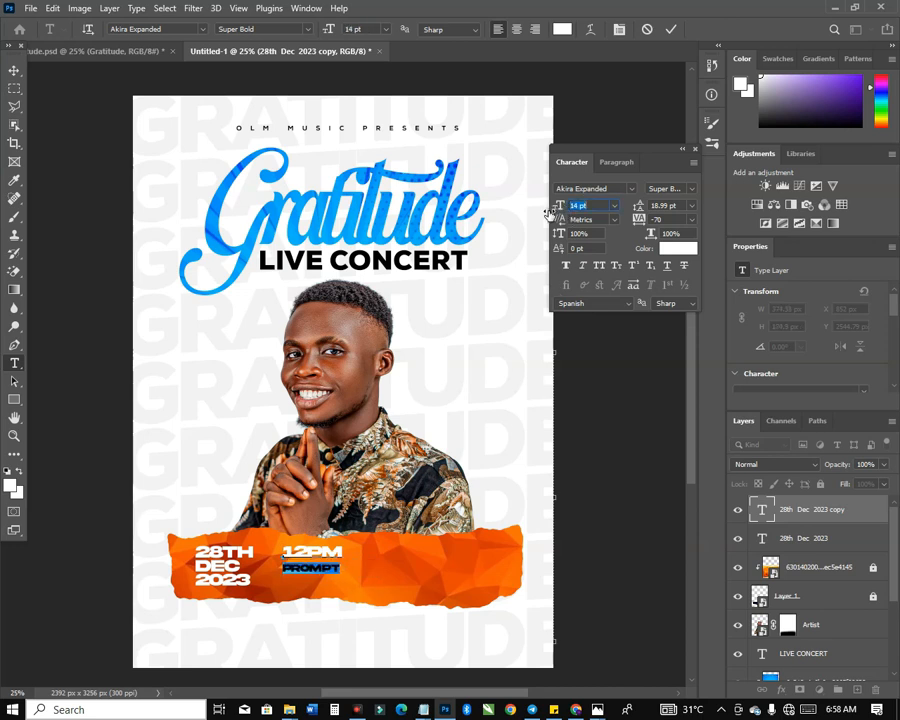
type("15")
key("Return")
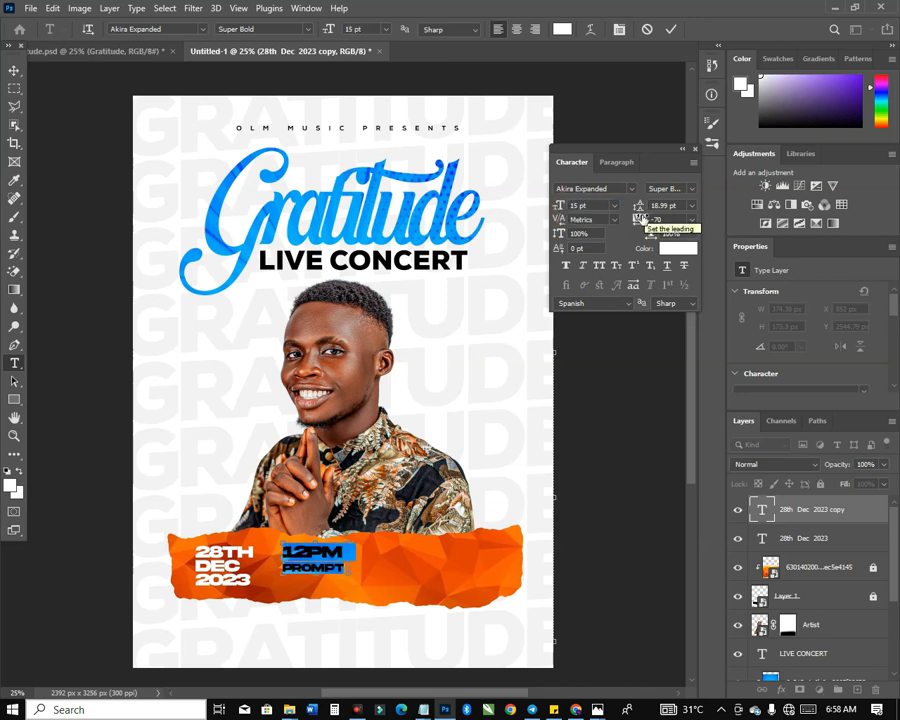
Set the leading of the two-line 12PM PROMPT text to 14 pt and reposition the block beside the date on the orange banner.
left_click_drag(638, 207, 640, 206)
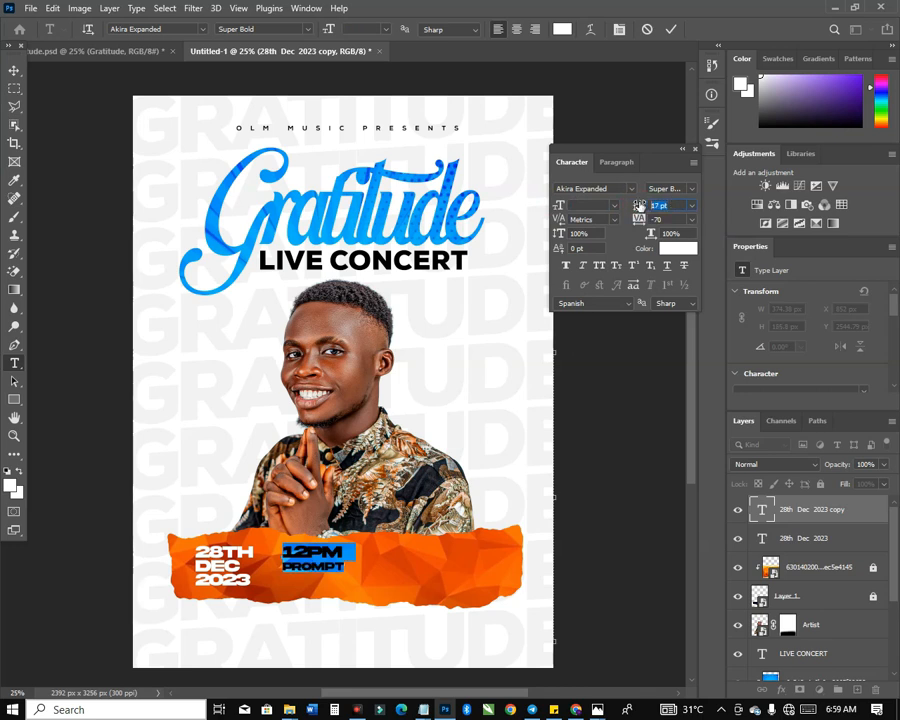
type("15")
key("Return")
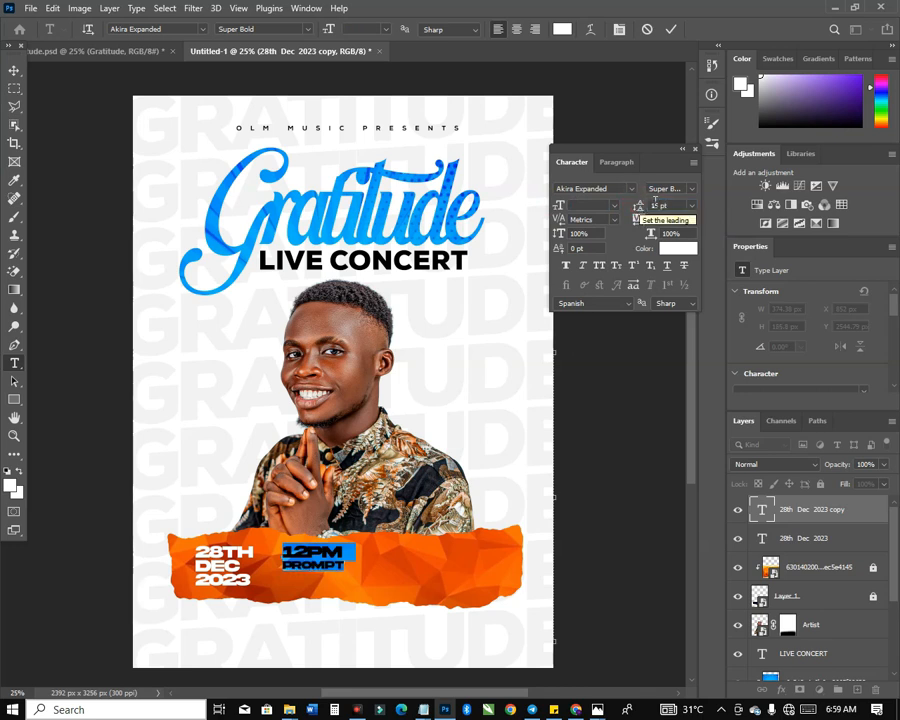
left_click_drag(668, 206, 627, 211)
type("1")
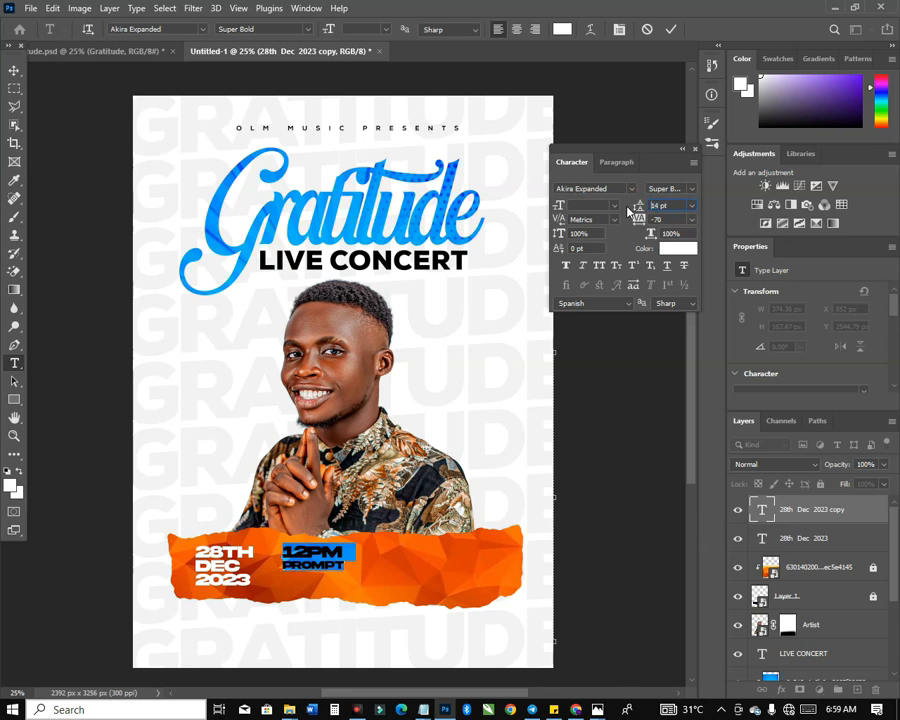
left_click(14, 70)
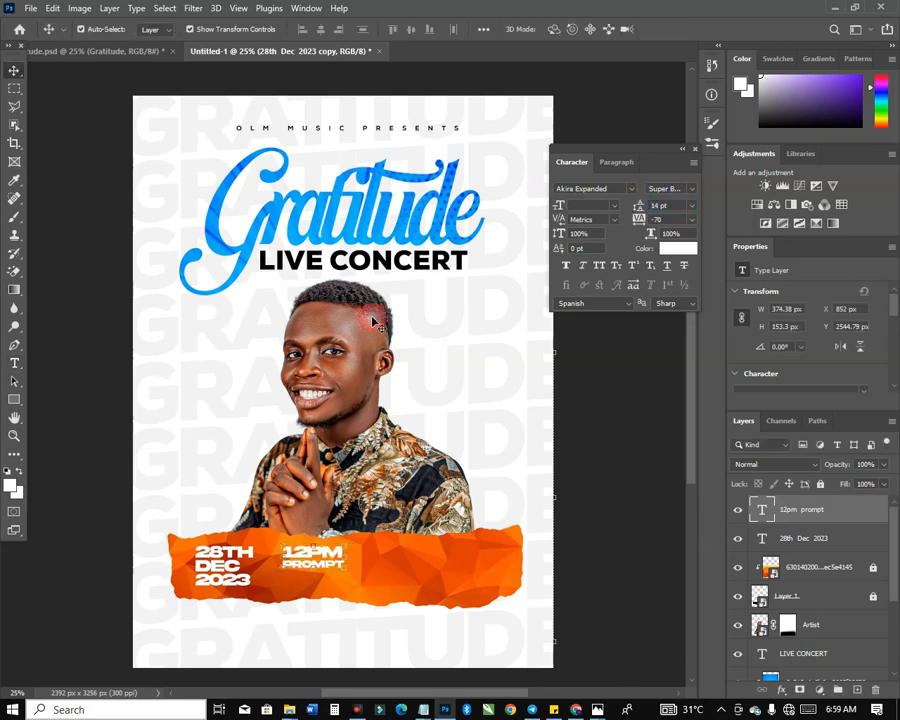
left_click_drag(318, 552, 335, 566)
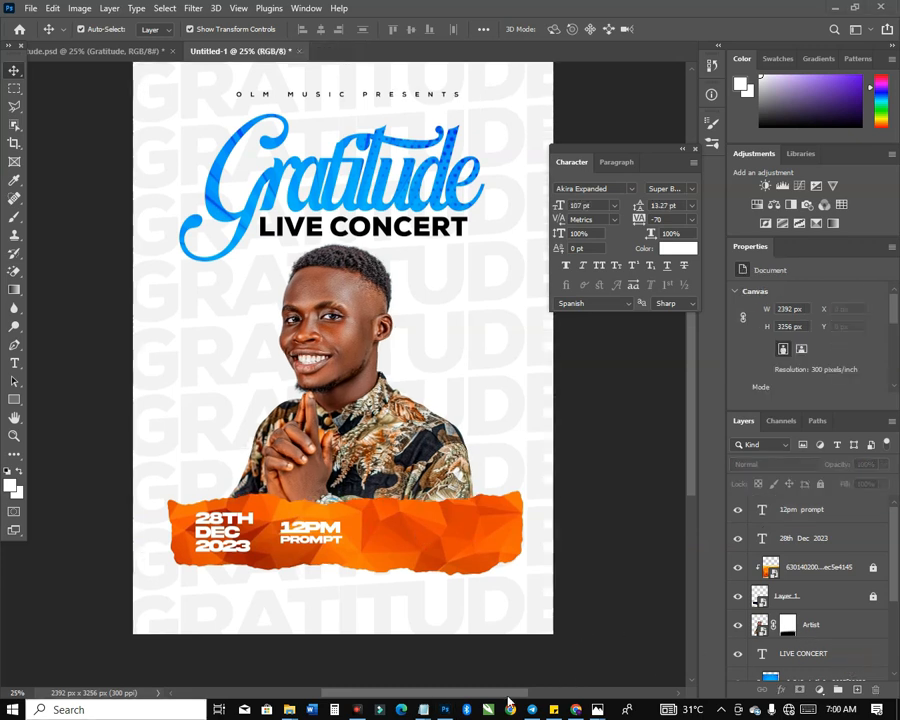
Place the red location pin image from the Gratitude Tutorial folder and shrink it to about 103 × 151 px on the orange banner.
mouse_move(294, 711)
left_click(342, 638)
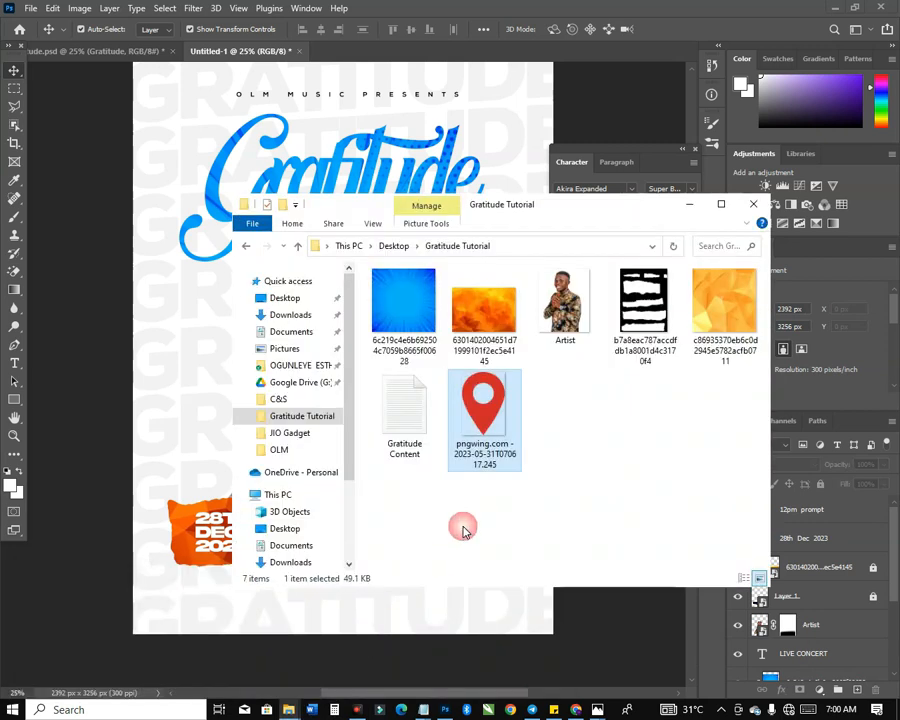
left_click_drag(484, 420, 200, 432)
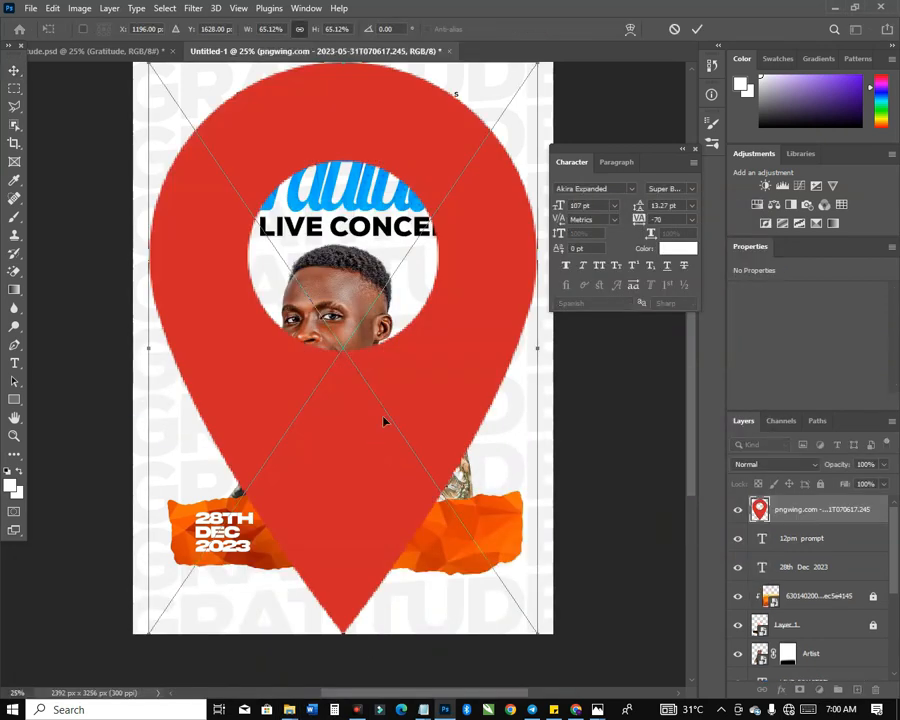
left_click_drag(340, 66, 372, 522)
key("Return")
Shift the date text slightly left and enlarge the 12PM PROMPT text to about 116%.
mouse_move(240, 538)
left_mouse_down()
mouse_move(226, 536)
mouse_move(236, 540)
left_mouse_up()
left_click(300, 537)
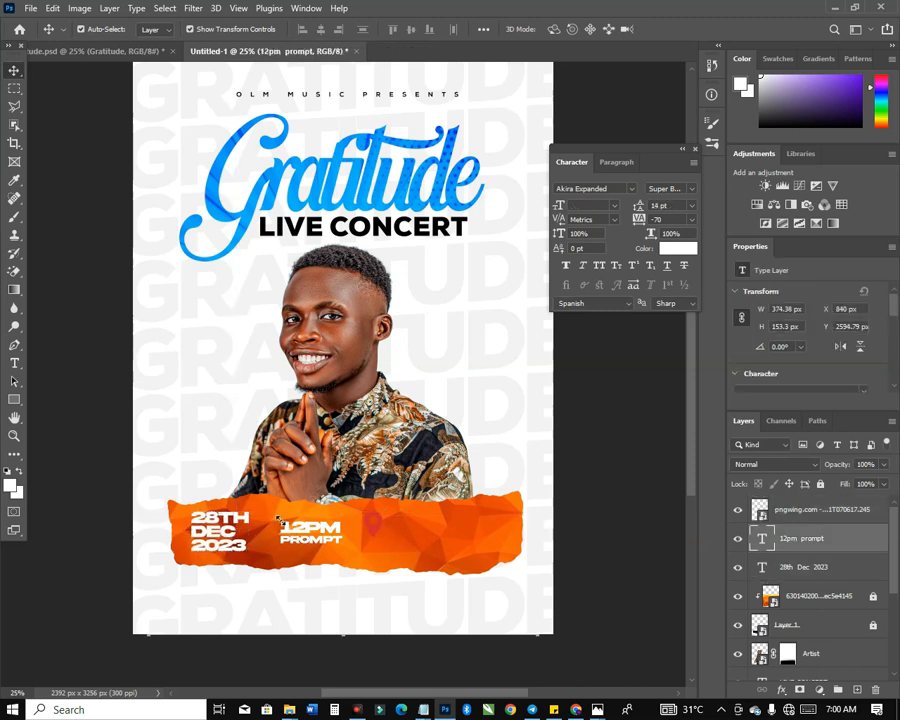
key("ctrl+t")
left_click_drag(279, 518, 268, 516)
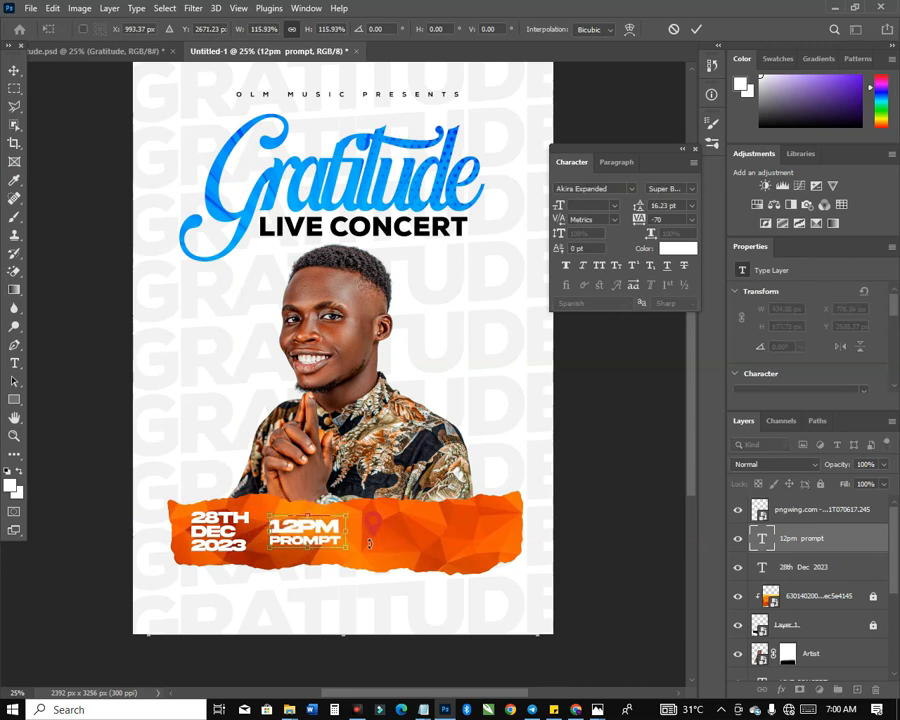
key("Return")
Apply a white (ffffff) Color Overlay to the location pin layer.
left_click(380, 537)
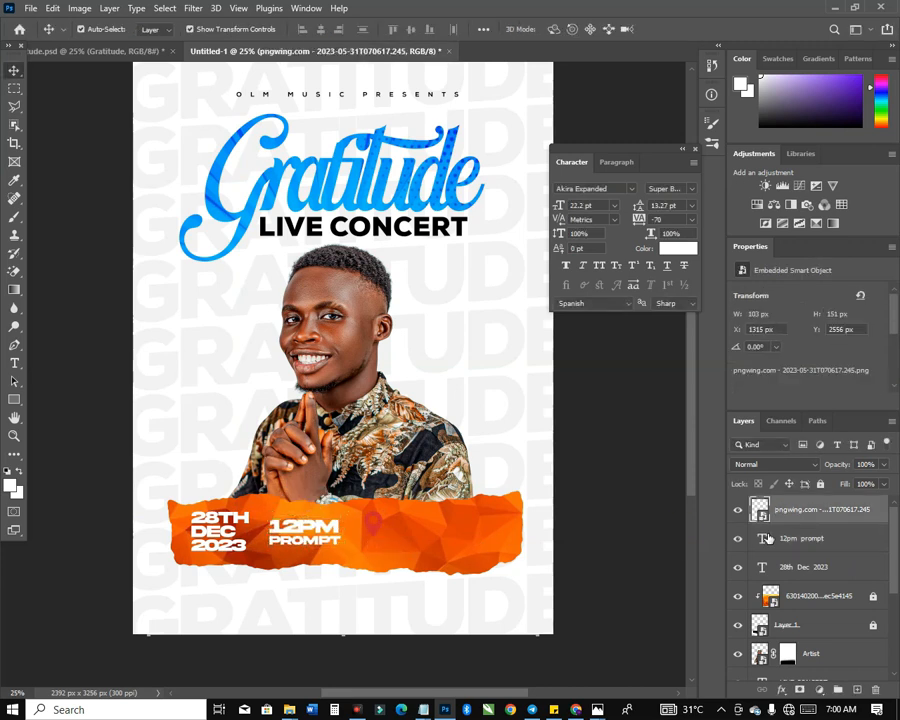
left_click(781, 690)
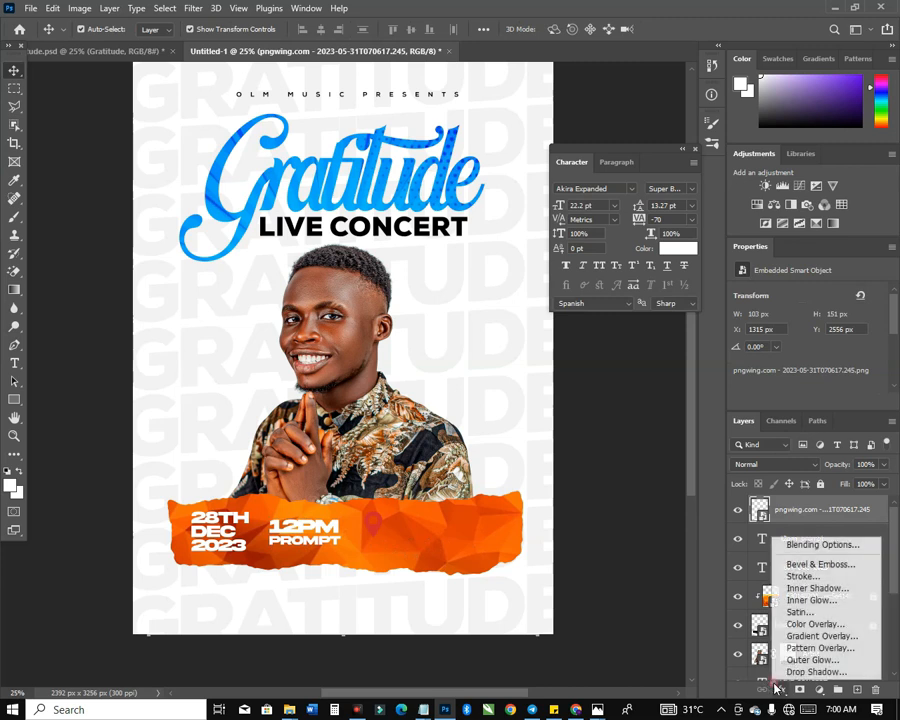
left_click(846, 626)
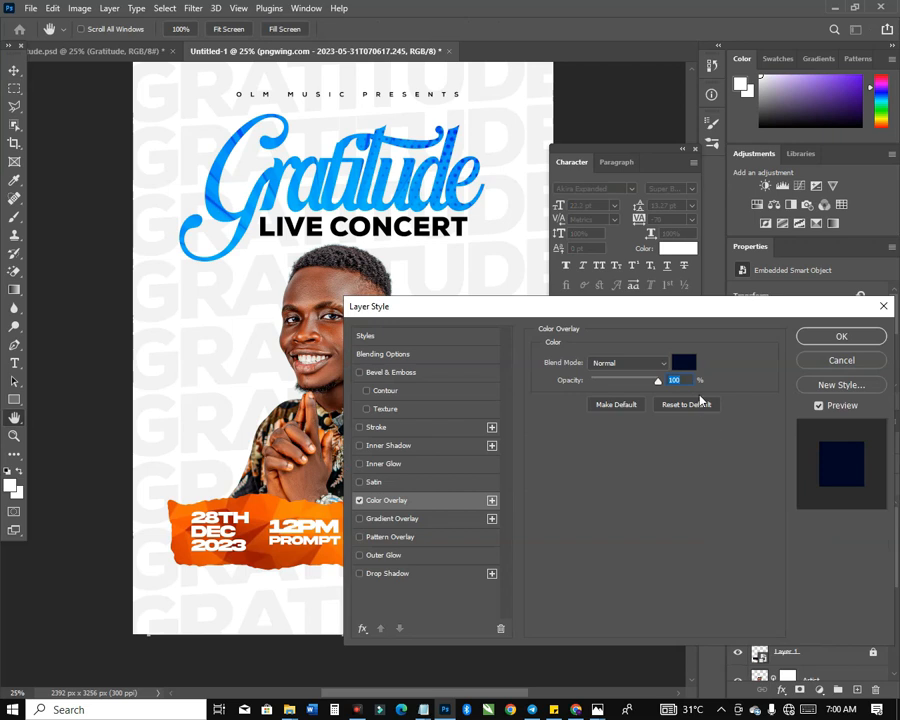
left_click(689, 369)
left_click_drag(534, 470, 518, 450)
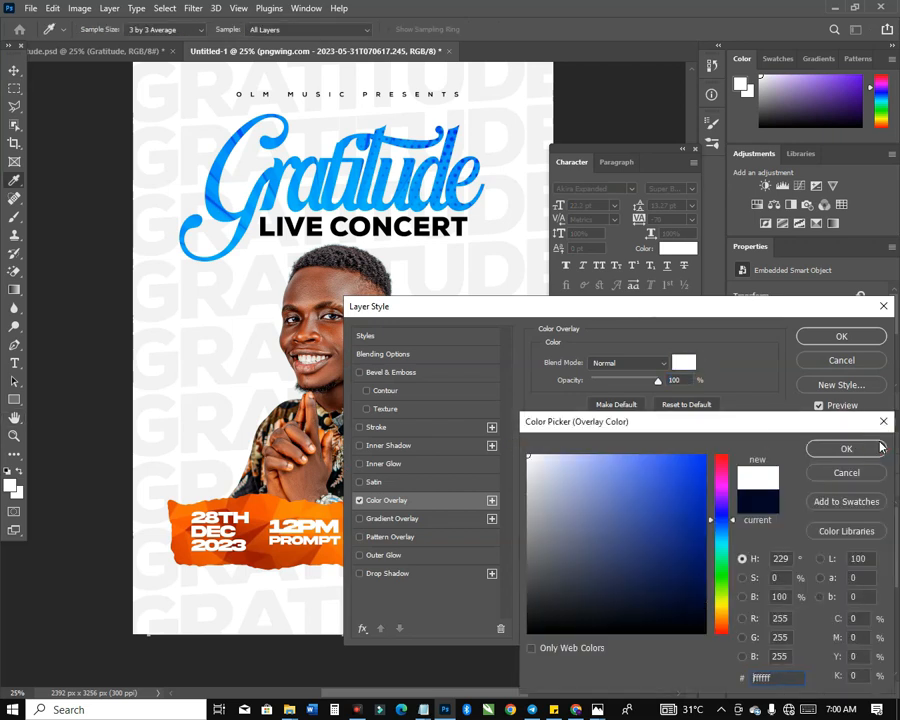
left_click(876, 448)
left_click(842, 336)
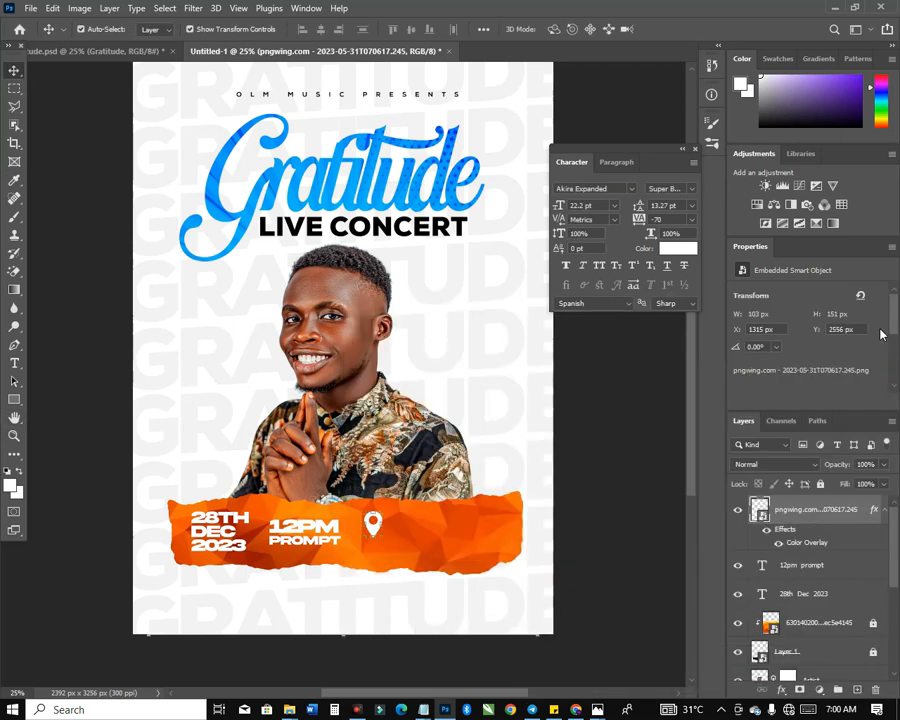
Scale the location pin down to about 83 × 122 px and nudge it left and up, closer to the time text.
key("ctrl+t")
mouse_move(385, 509)
left_mouse_down()
mouse_move(380, 515)
mouse_move(385, 509)
left_mouse_up()
key("Return")
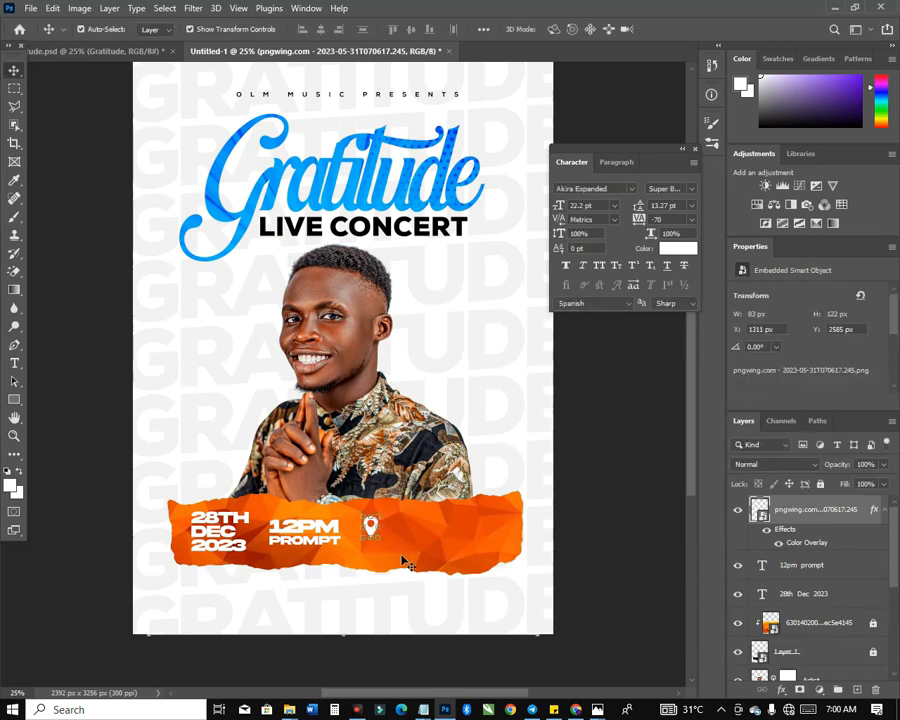
key("Left")
key("Up")
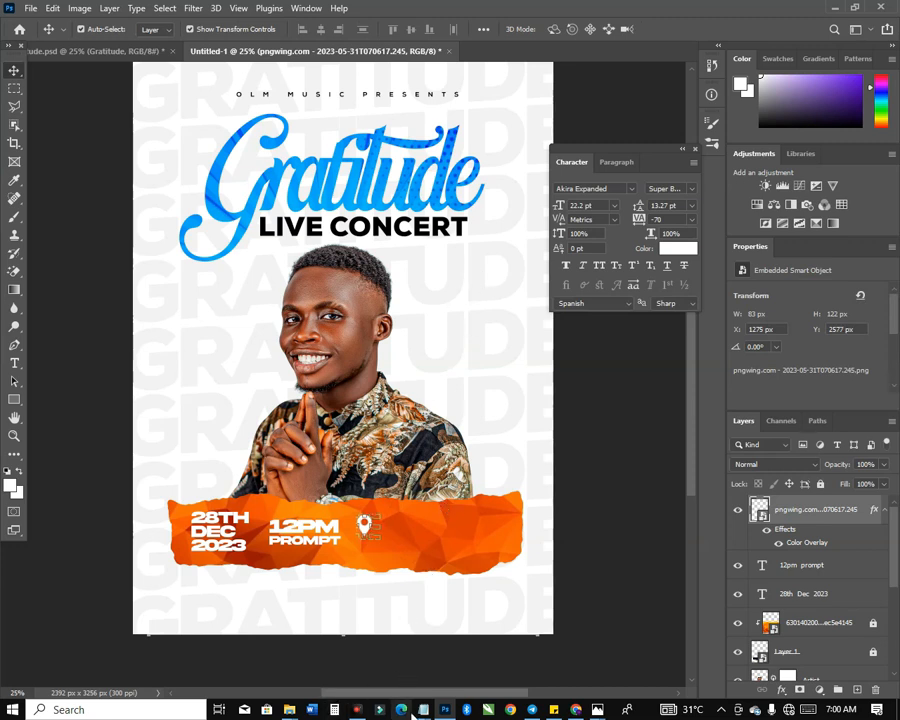
Switch to the Gratitude Content file in Notepad and copy the venue name CHAMPIONS PALACE.
mouse_move(422, 711)
left_click(456, 651)
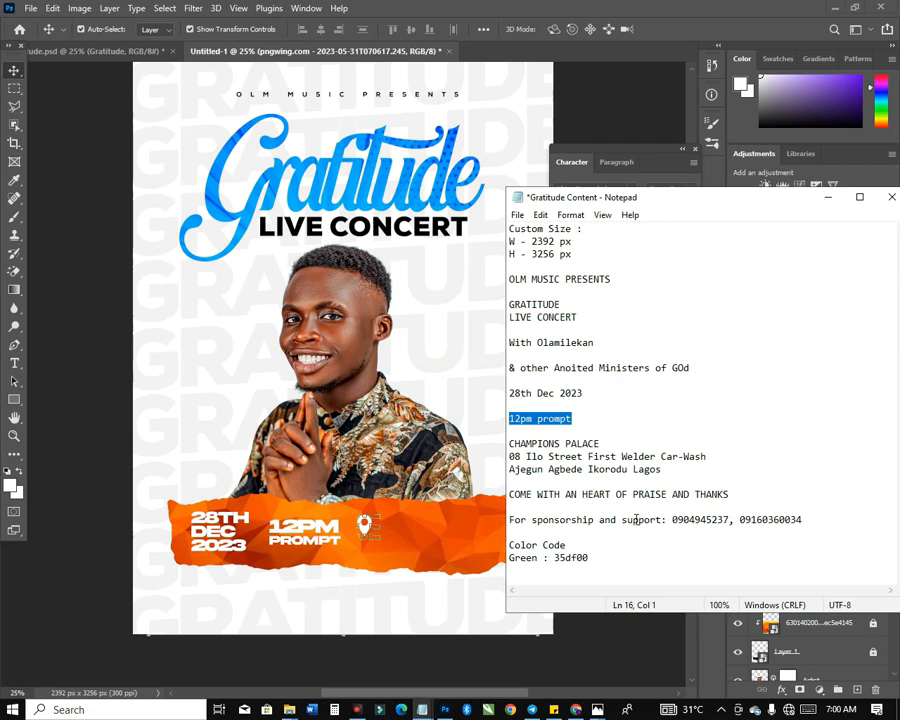
left_click_drag(674, 476, 509, 443)
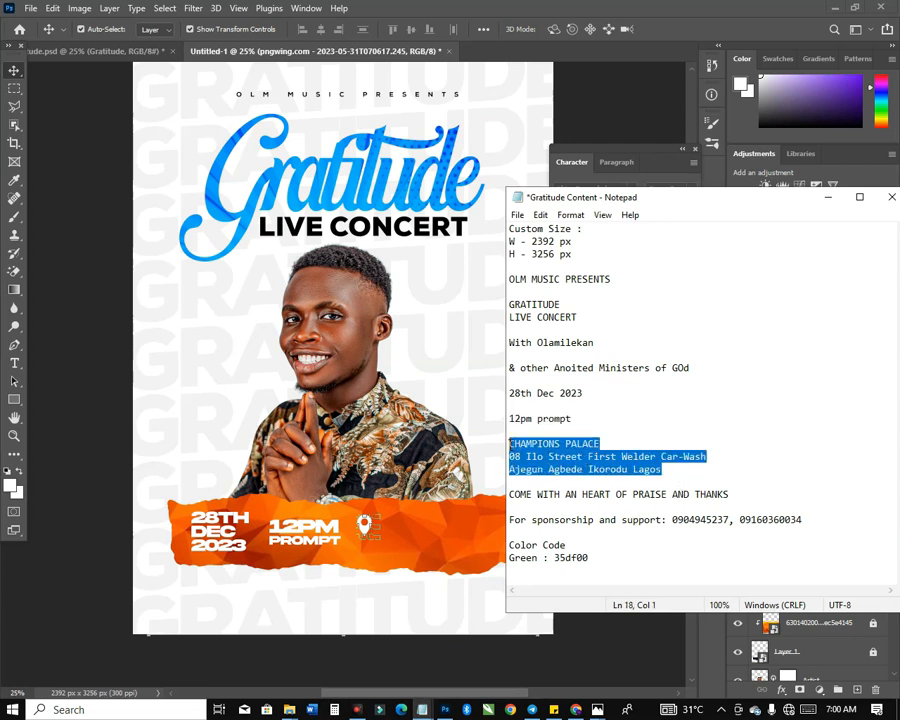
left_click_drag(616, 440, 498, 440)
key("ctrl+c")
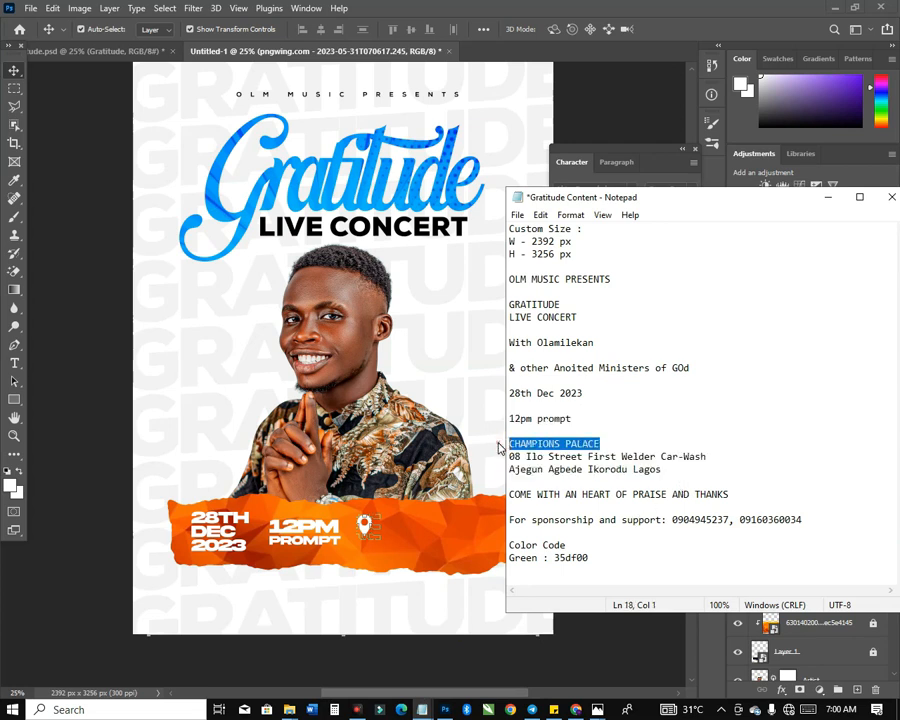
Back in Photoshop, add a text layer just right of the location pin and paste CHAMPIONS PALACE into it.
left_click(418, 533)
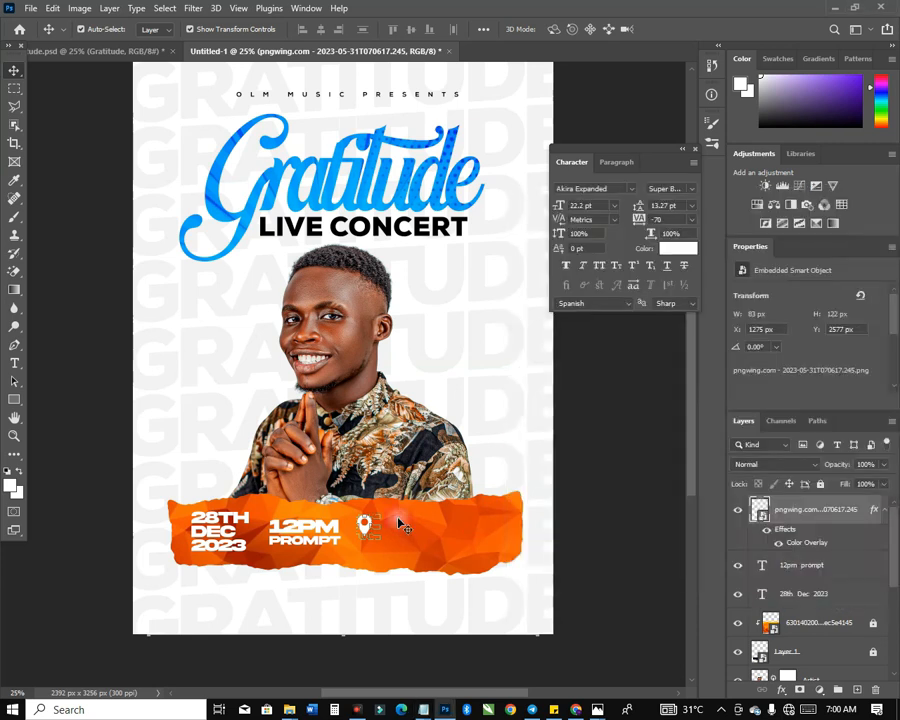
key("t")
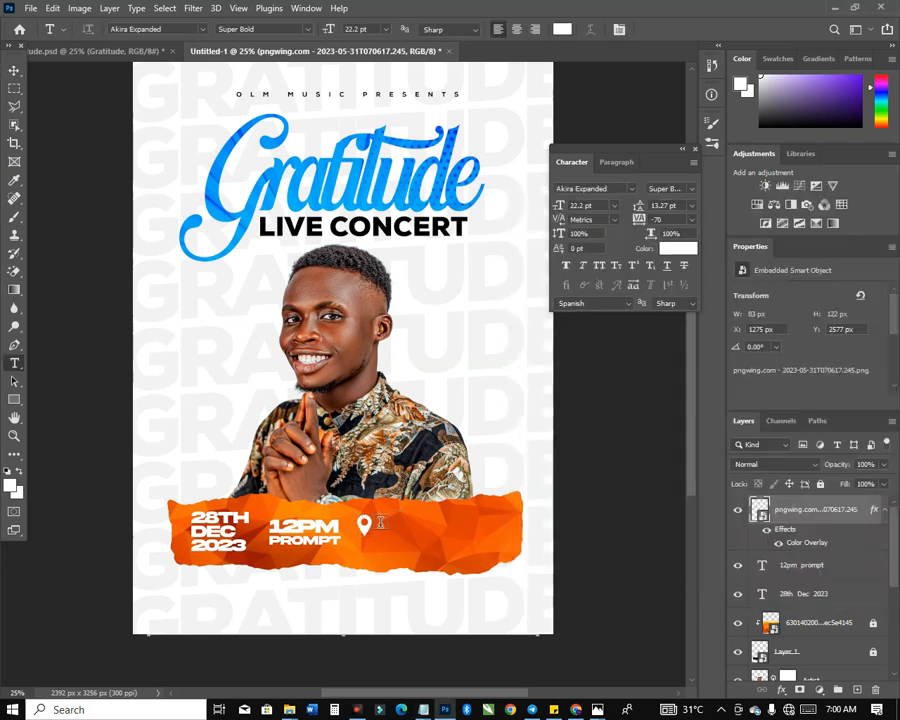
left_click(381, 521)
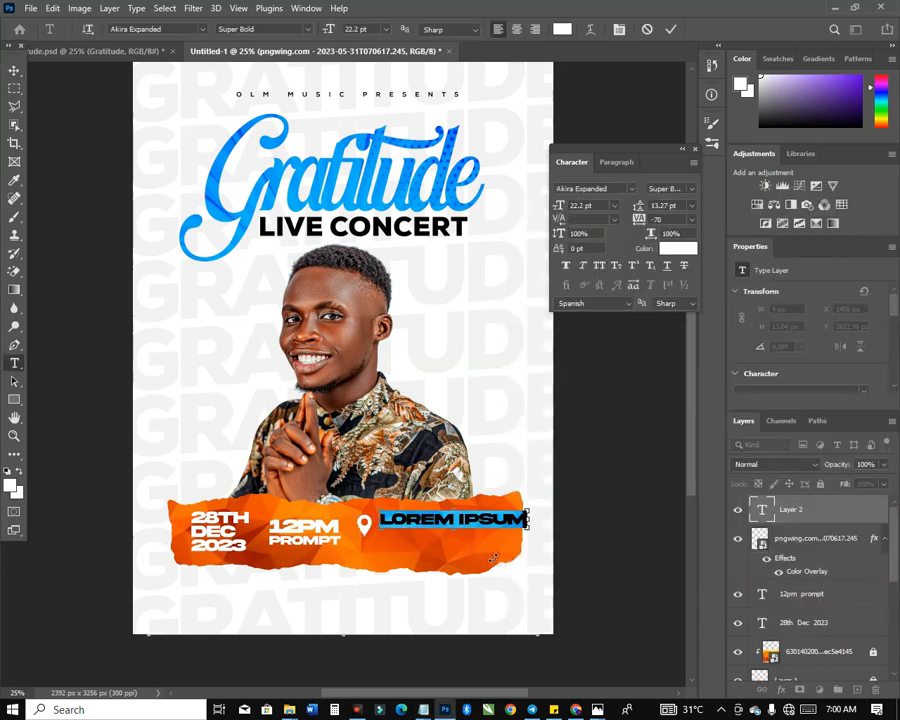
key("ctrl+v")
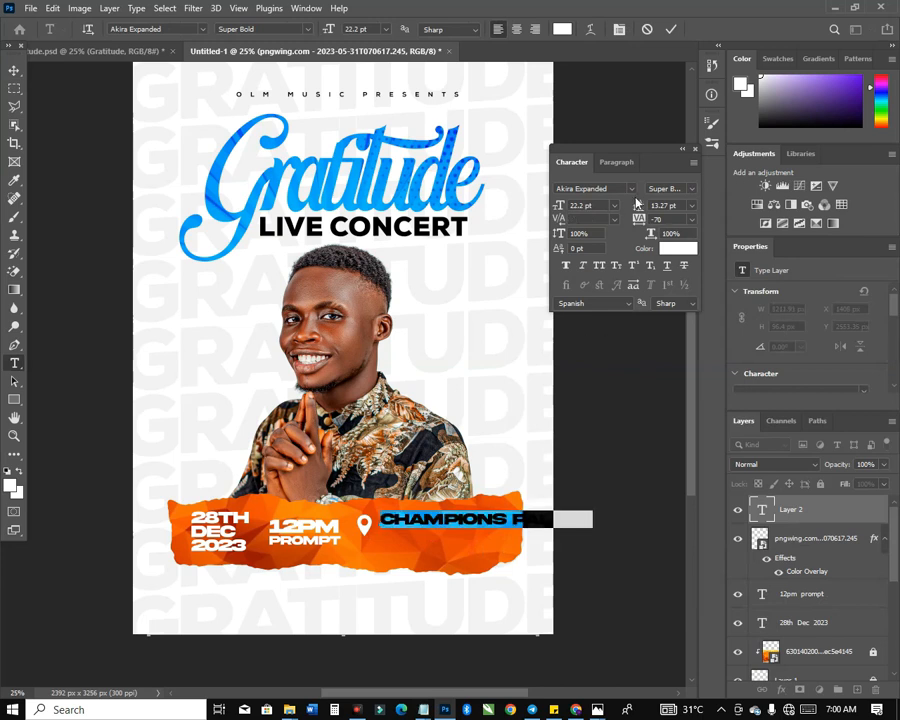
Format the CHAMPIONS PALACE text in Nexa Black at 16 pt and commit the edit.
left_click(630, 188)
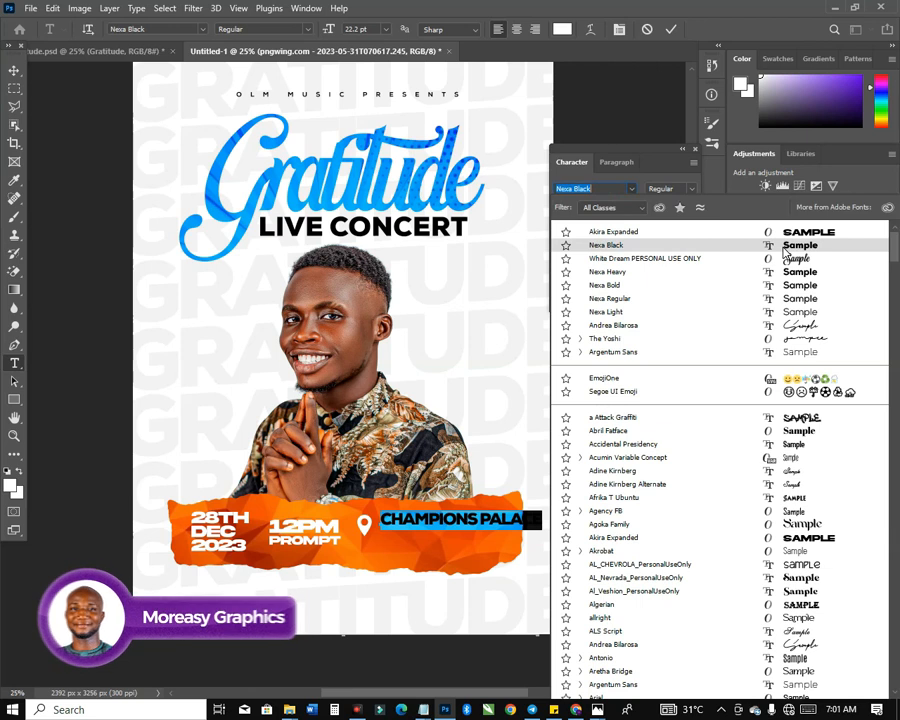
left_click(784, 247)
mouse_move(560, 213)
left_mouse_down()
mouse_move(540, 213)
mouse_move(560, 216)
left_mouse_up()
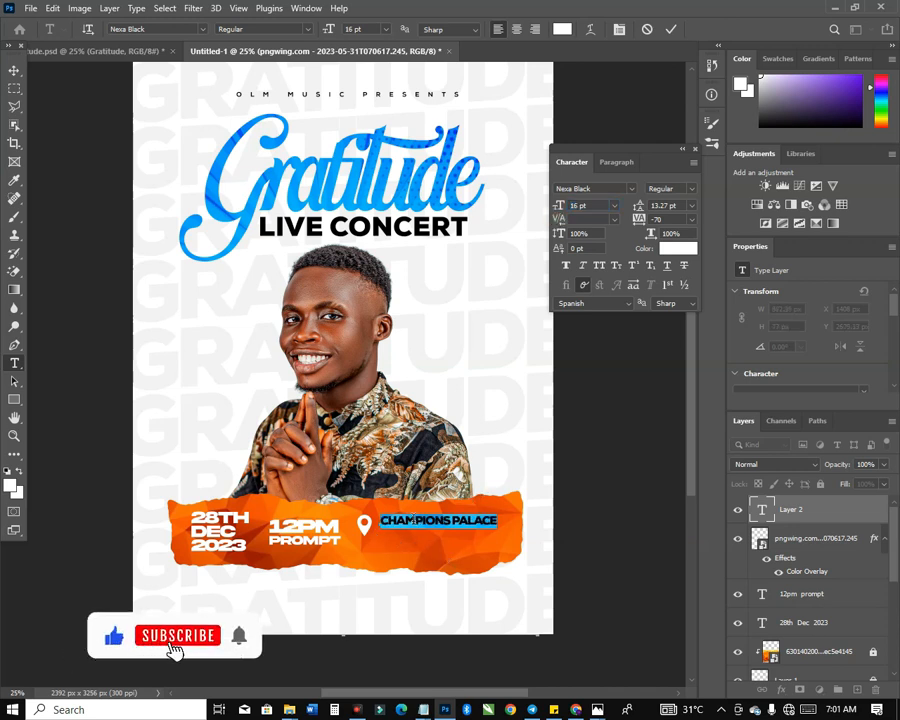
left_click(670, 29)
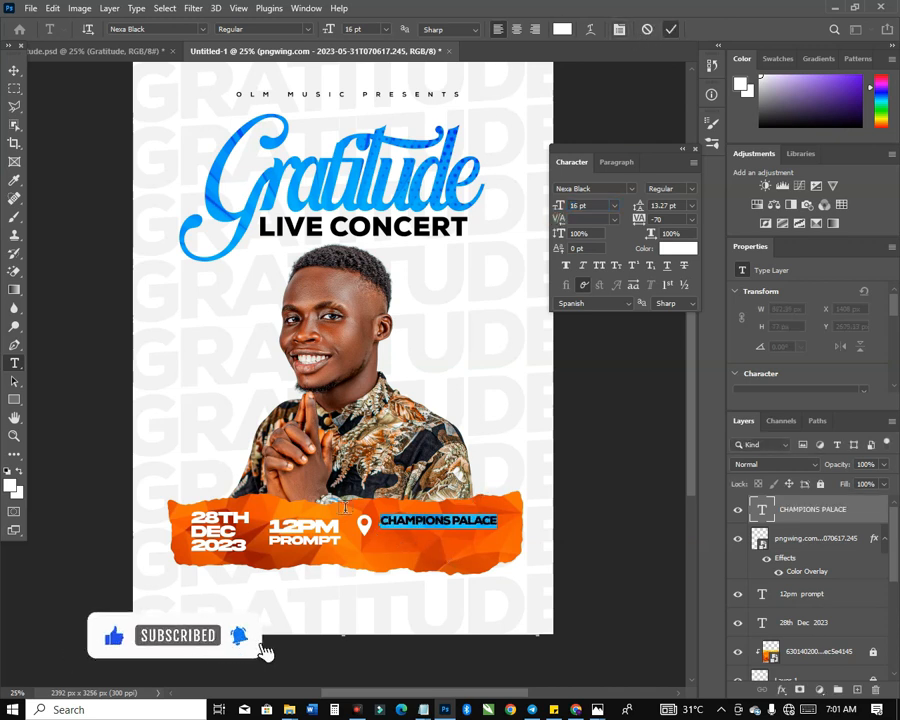
left_click(14, 70)
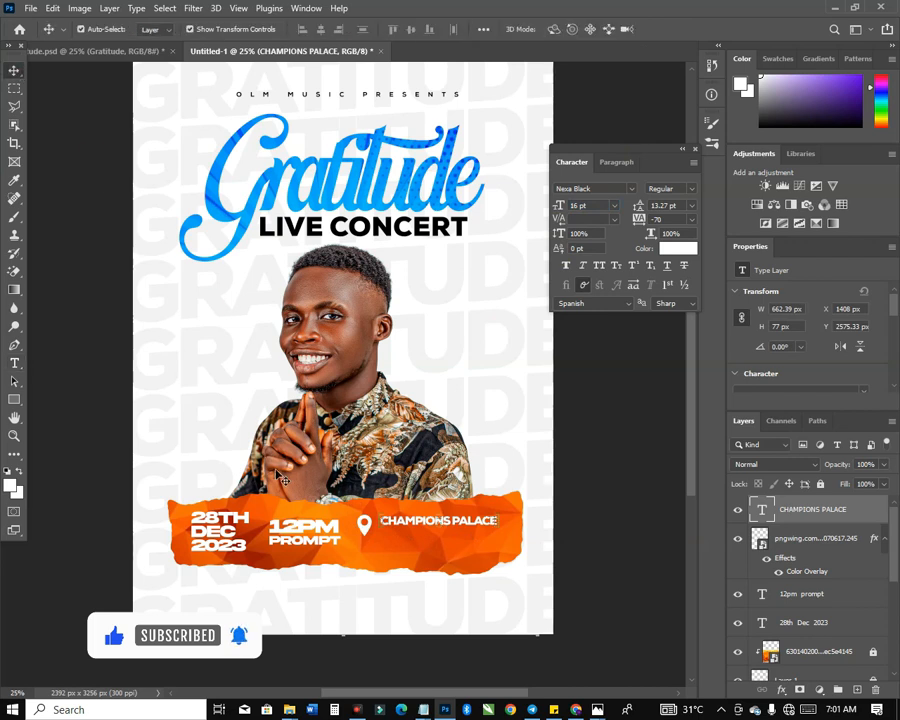
Nudge the location pin up, move CHAMPIONS PALACE closer to it and enlarge that text to about 700 px wide.
left_click(366, 537)
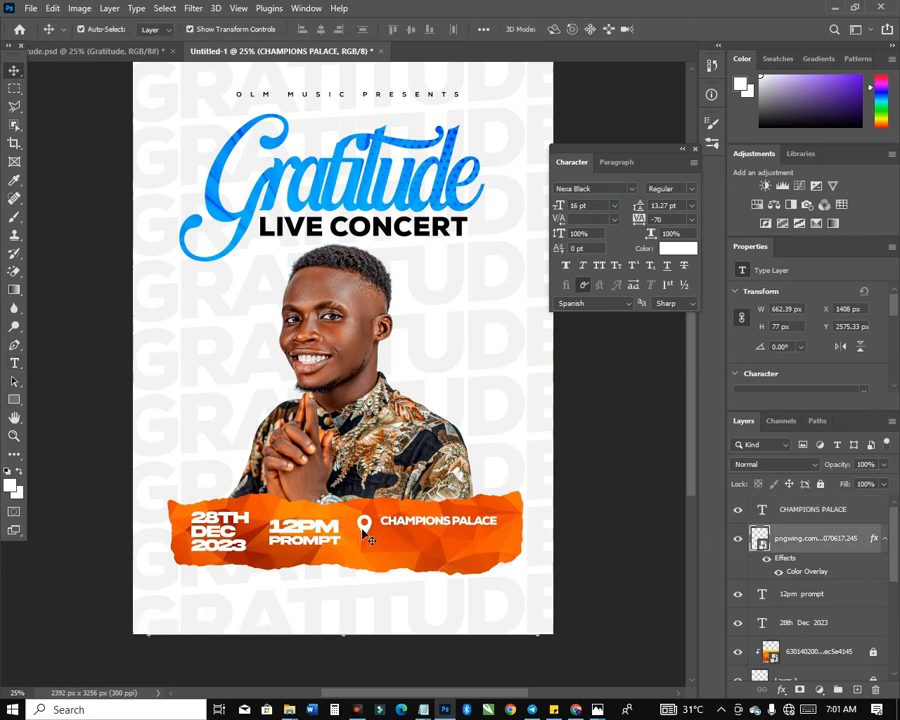
left_click(292, 375)
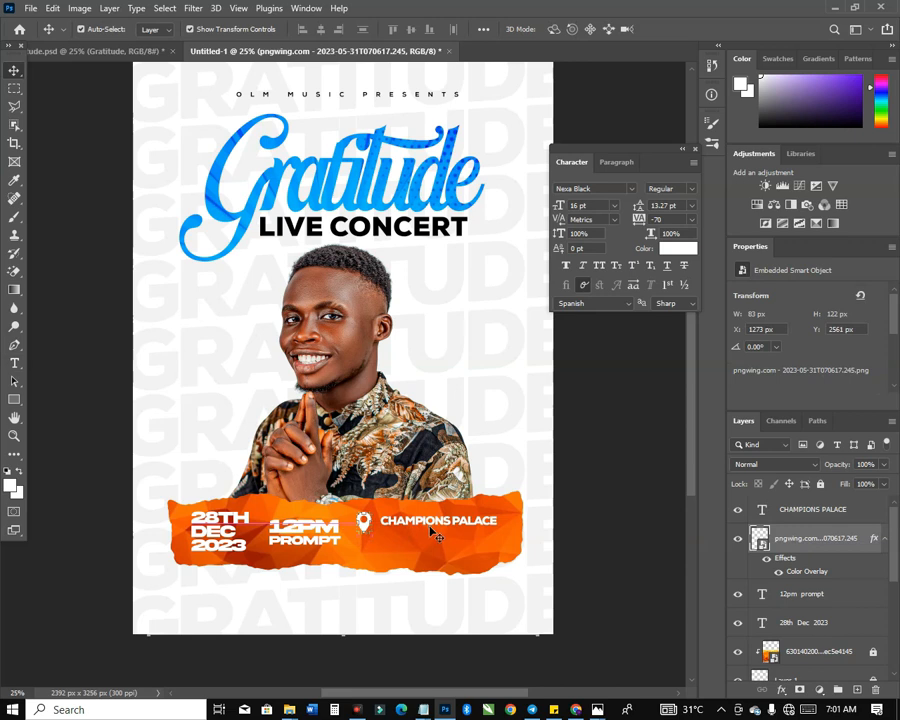
left_click_drag(432, 527, 423, 527)
left_click_drag(491, 514, 498, 511)
key("Return")
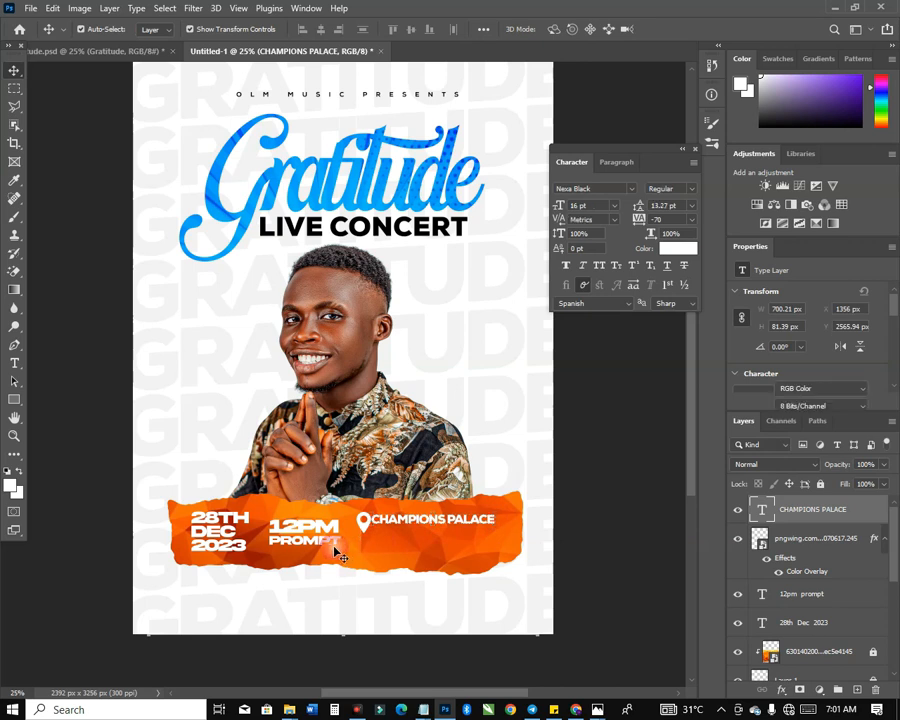
Shrink the location pin to about 73 × 106 px so it sits clear of the CHAMPIONS PALACE text.
left_click(363, 526)
scroll(366, 531, "up", 2)
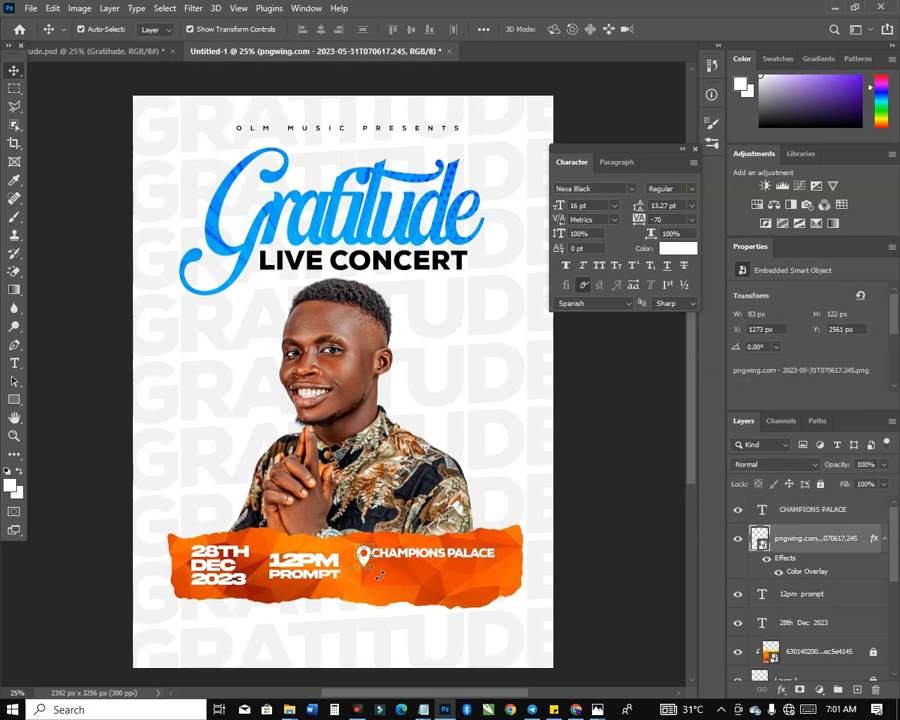
mouse_move(372, 570)
left_mouse_down()
mouse_move(363, 573)
mouse_move(367, 567)
left_mouse_up()
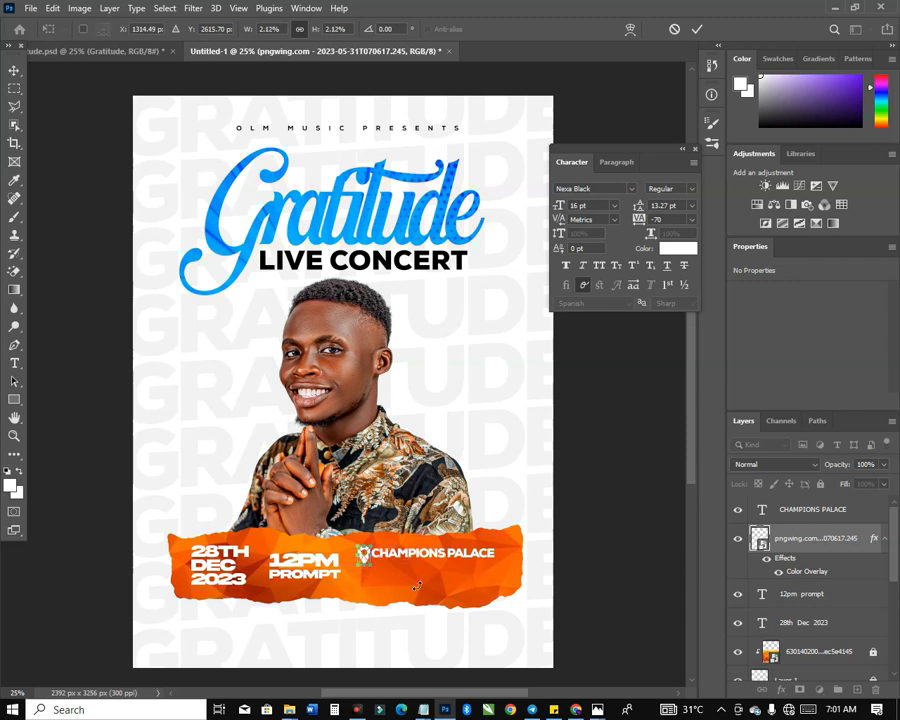
key("Return")
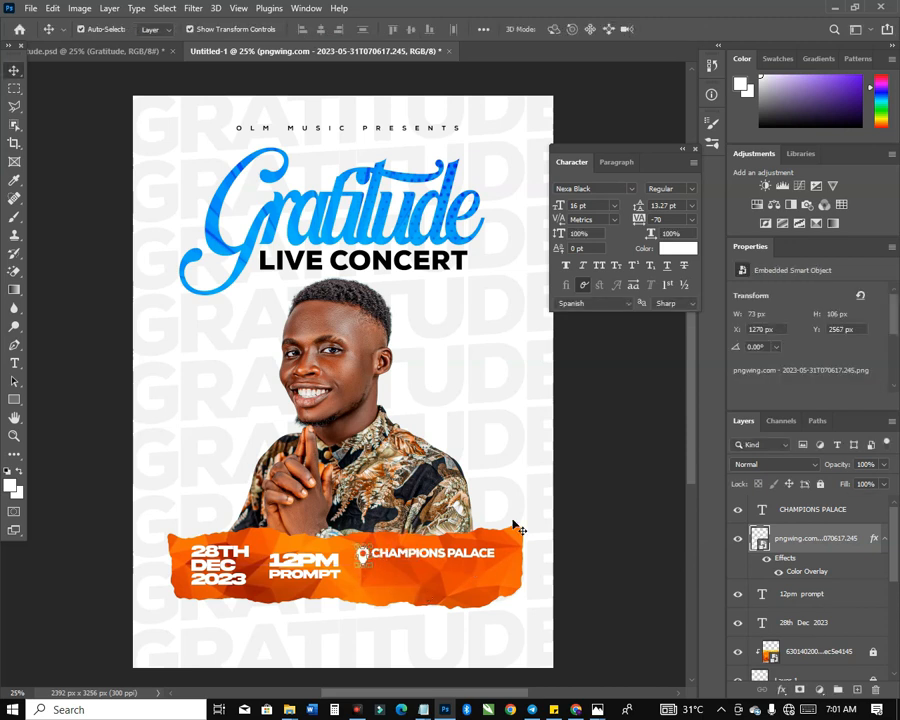
Duplicate the CHAMPIONS PALACE text directly beneath itself, then switch to Notepad and copy the two-line venue address from Gratitude Content.
left_click_drag(452, 560, 451, 569)
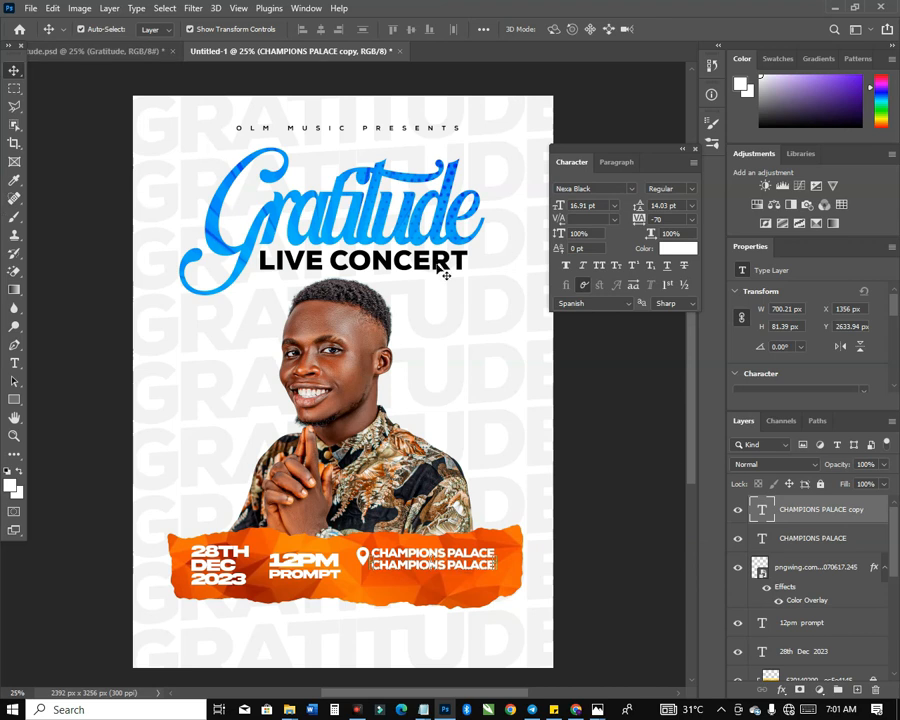
mouse_move(423, 709)
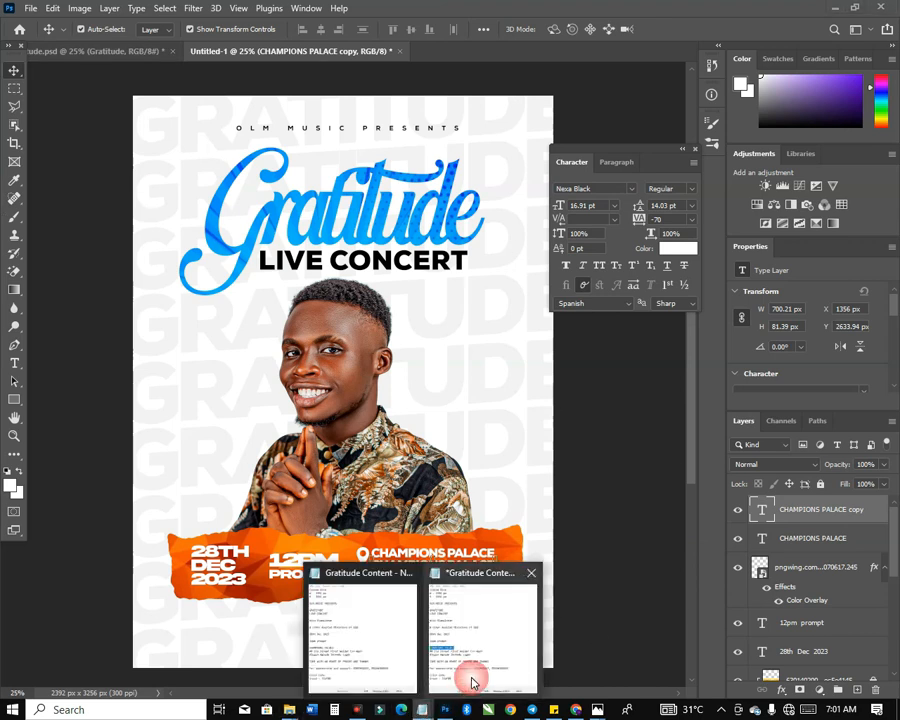
left_click(490, 656)
left_click_drag(674, 476, 498, 458)
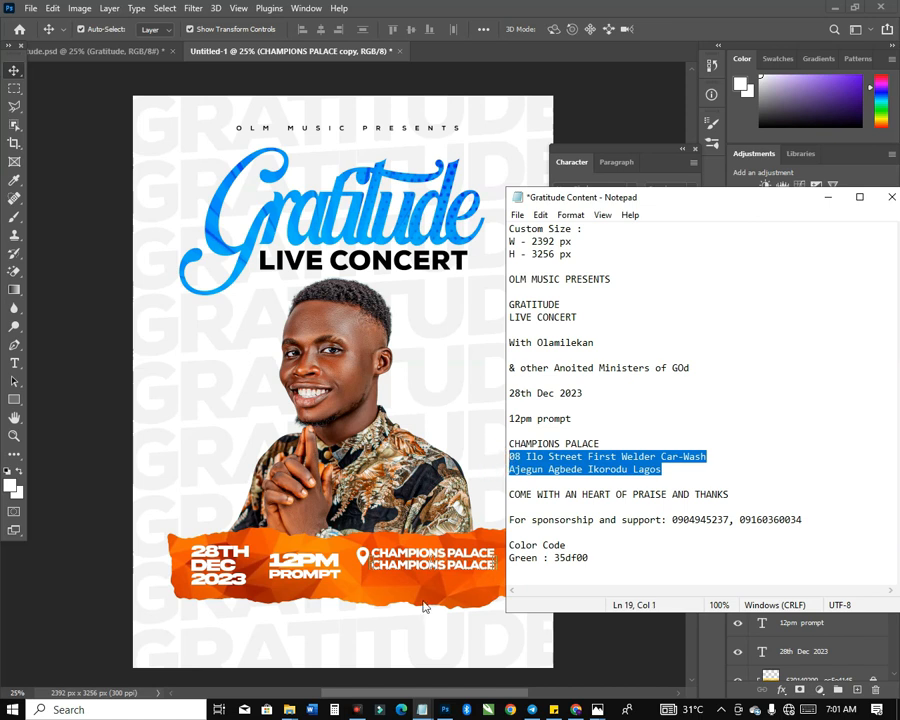
Back in Photoshop, replace the wording of the duplicated text layer with the copied two-line venue address and commit the edit.
left_click(424, 607)
double_click(390, 570)
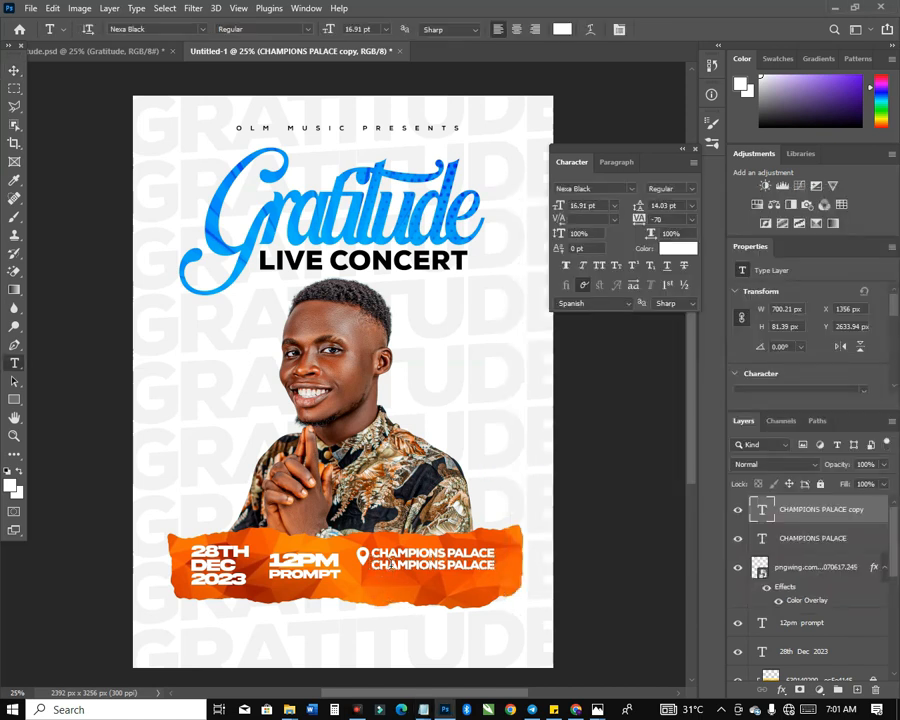
key("ctrl+v")
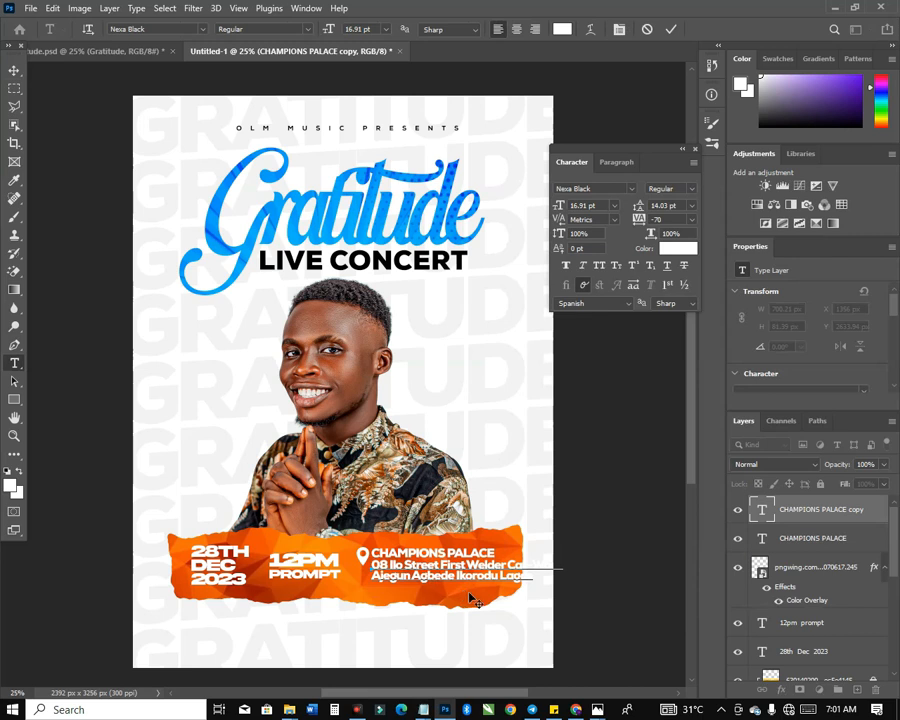
left_click(14, 70)
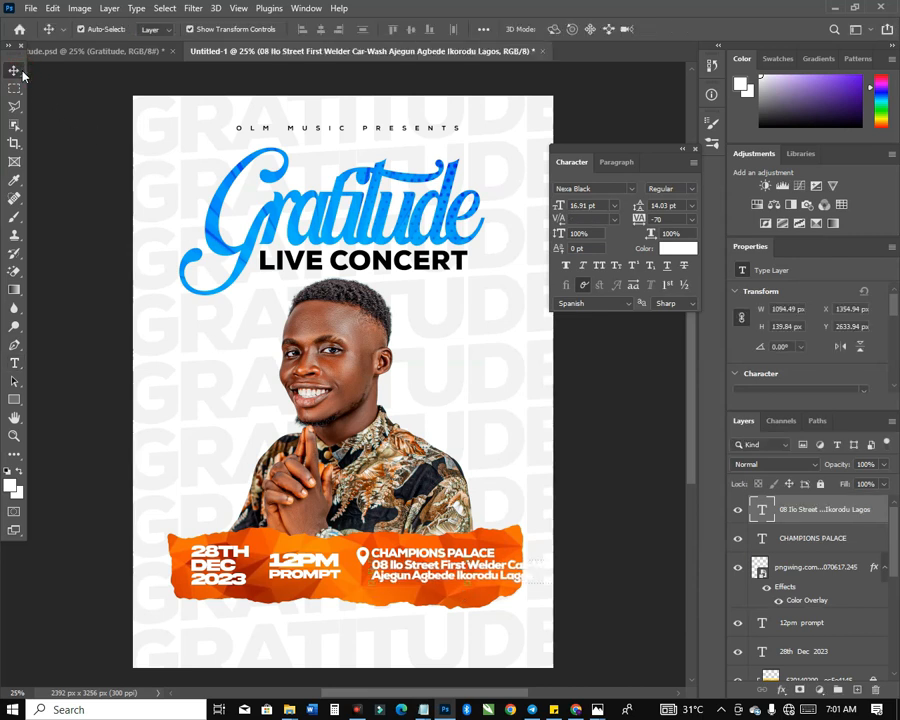
Set the venue address in Nexa Bold, shrink it to about 811 px wide and leave a small gap below CHAMPIONS PALACE.
left_click(633, 189)
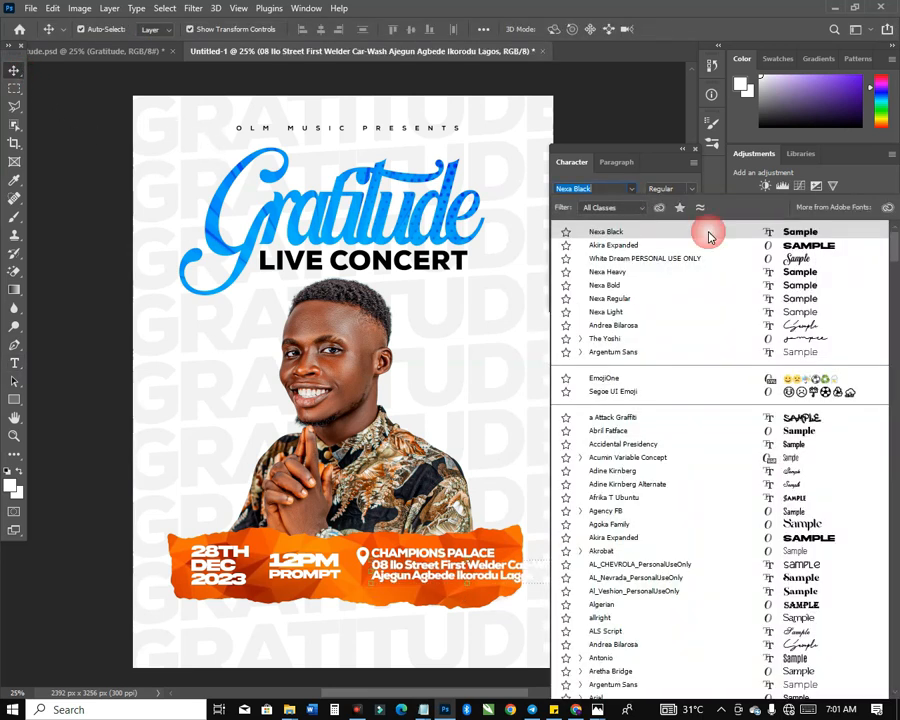
left_click(800, 288)
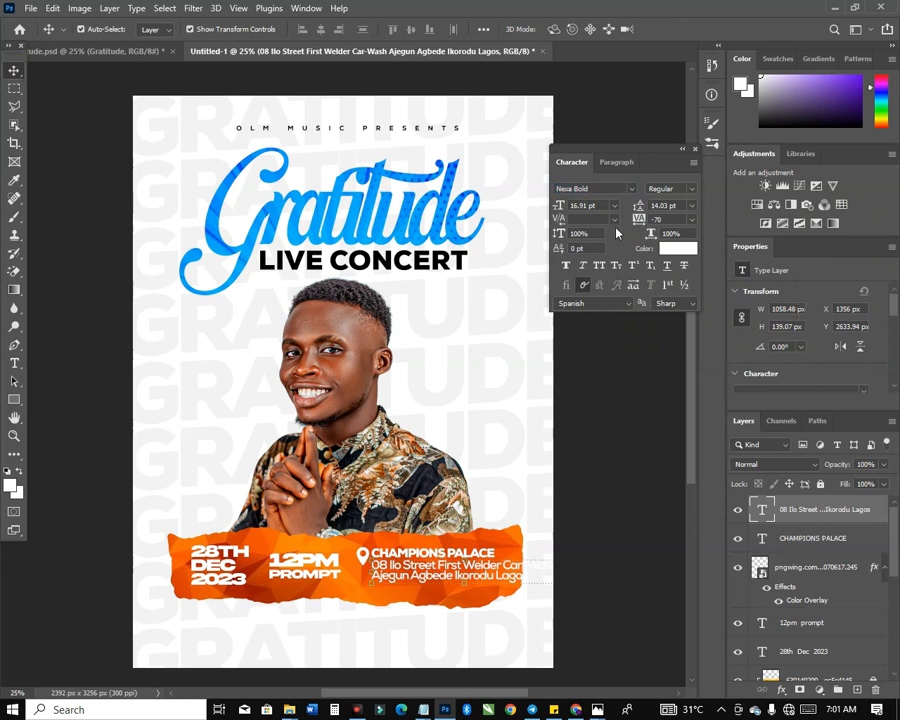
left_click_drag(559, 582, 510, 590)
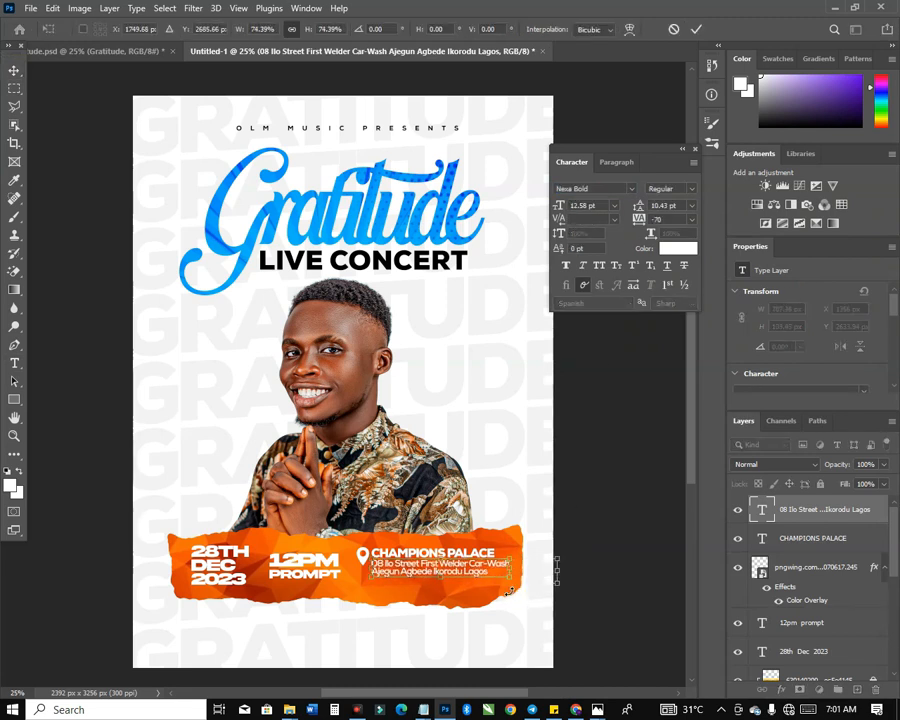
key("Down")
key("Down")
key("Down")
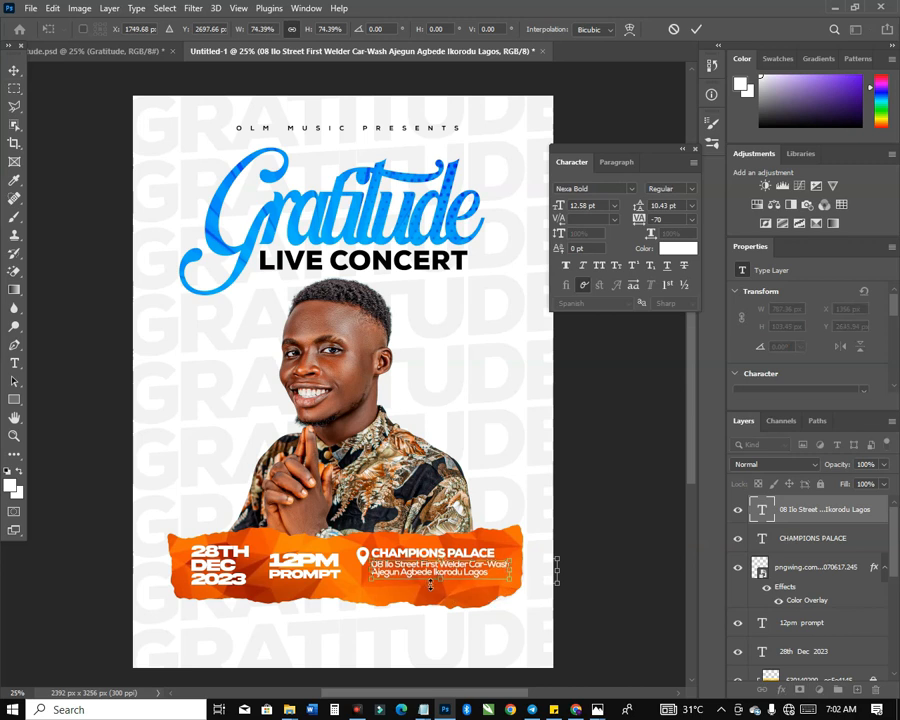
left_click_drag(508, 584, 510, 578)
key("Return")
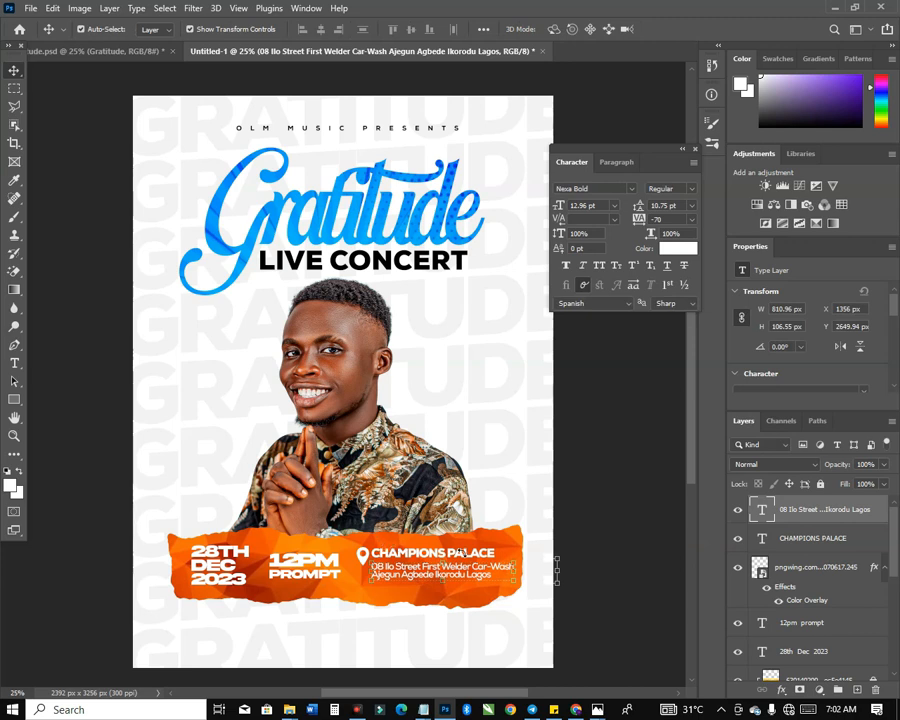
Nudge CHAMPIONS PALACE slightly down toward the address, move the location pin to X 1274 px, Y 2583 px, and deselect everything.
left_click(584, 563)
left_click(472, 560)
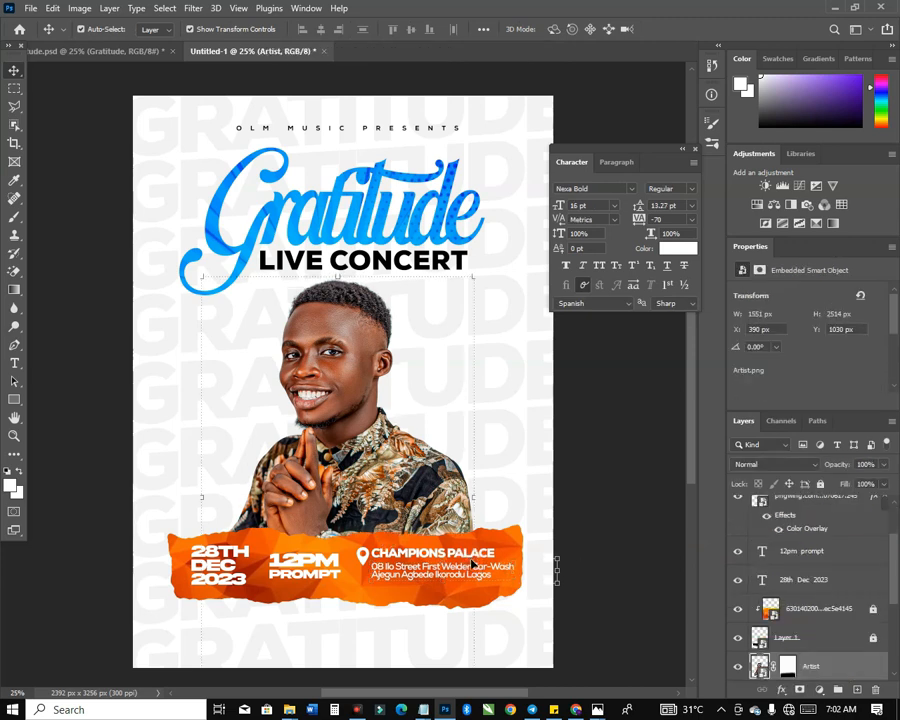
left_click(508, 556)
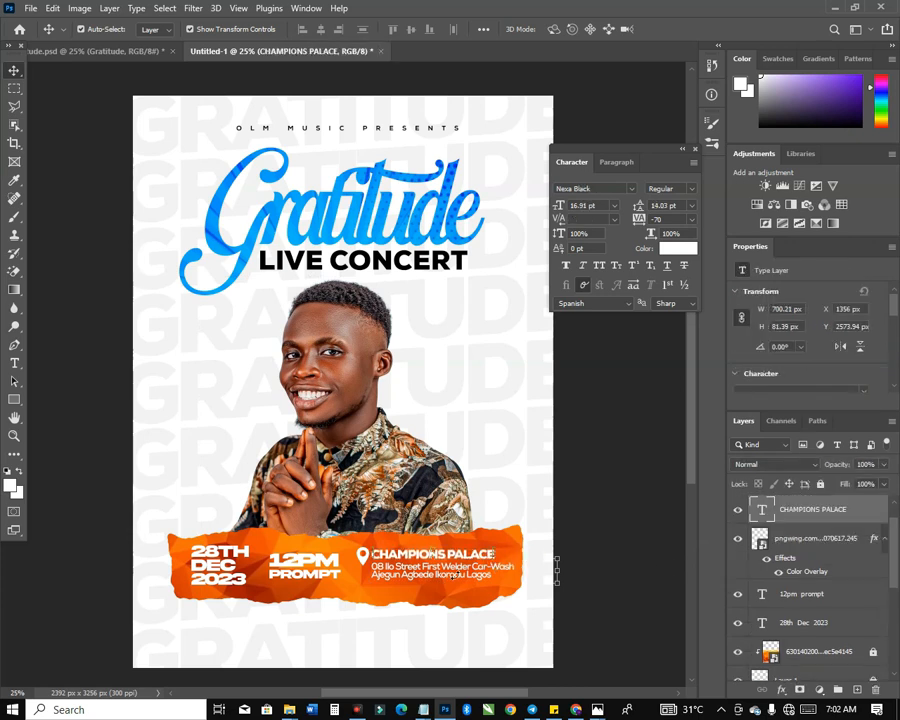
left_click(362, 556)
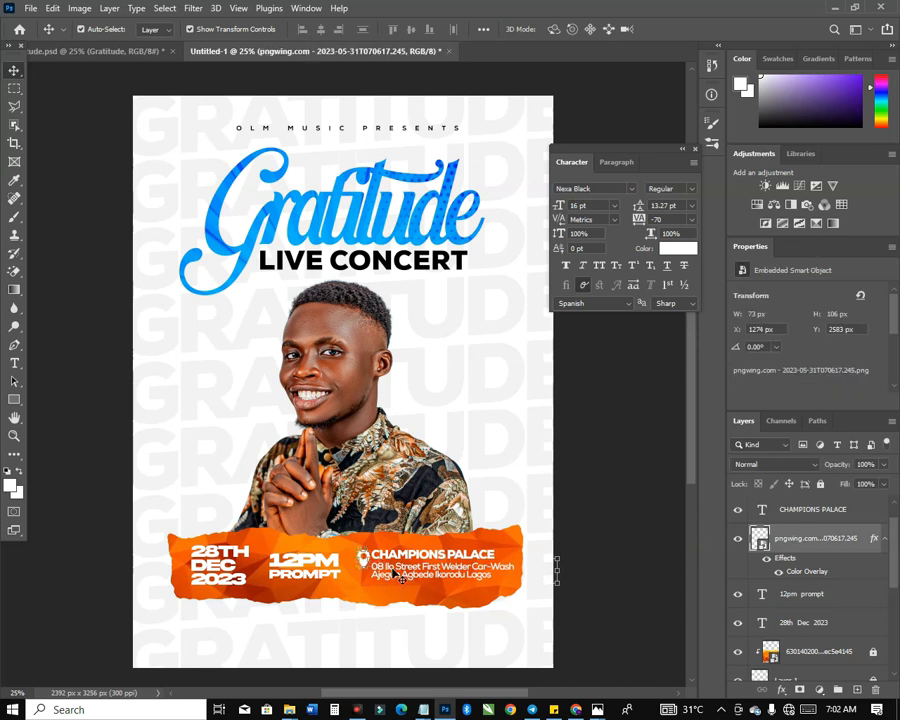
left_click(610, 578)
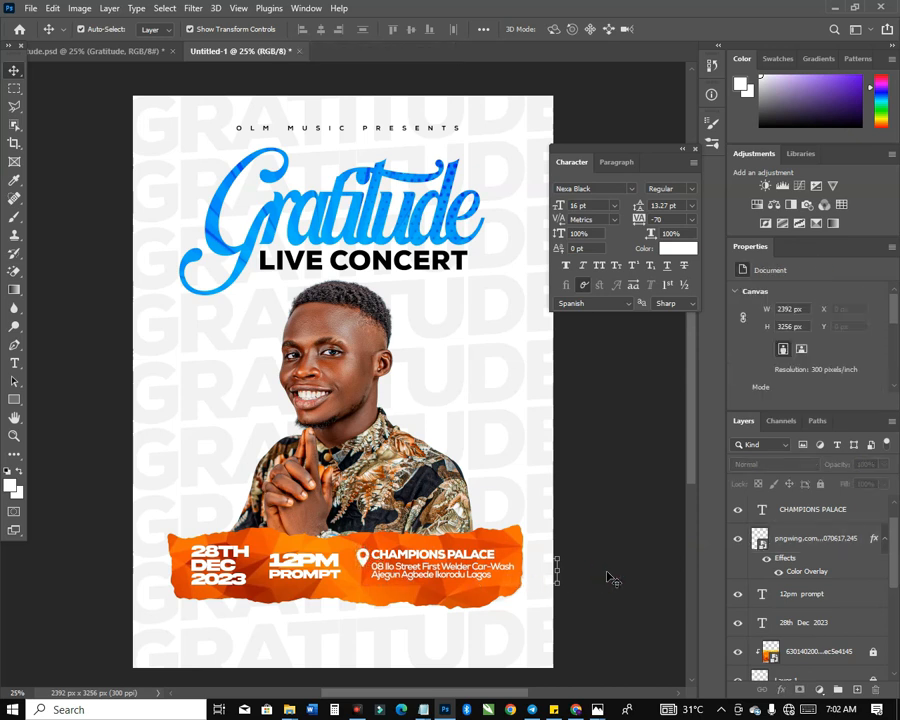
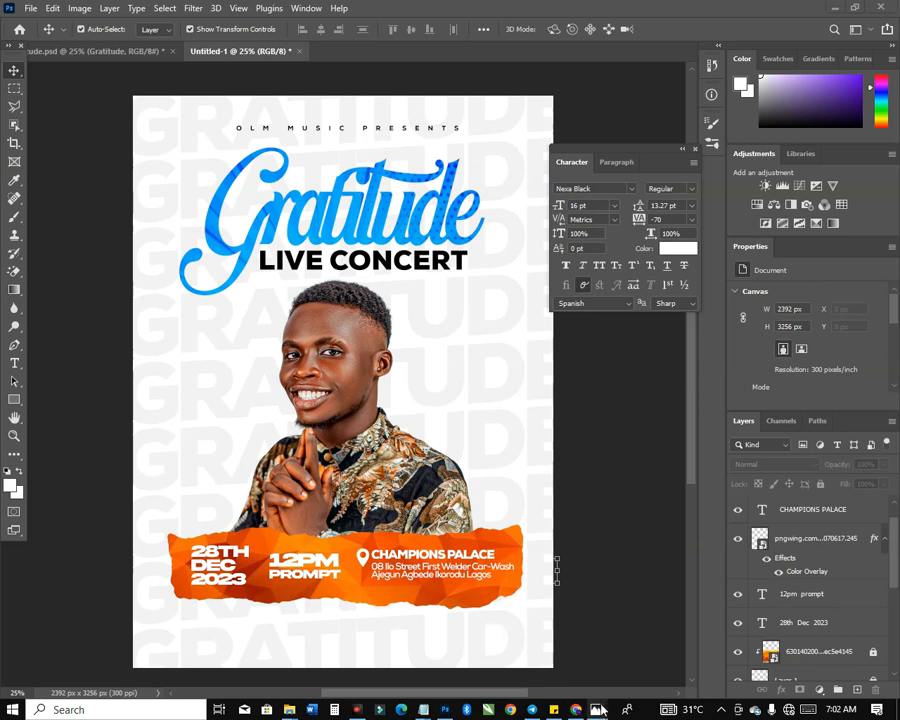
Copy COME WITH AN HEART OF PRAISE AND THANKS from the Notepad content and paste it as a new Photoshop text layer below the orange banner.
mouse_move(432, 711)
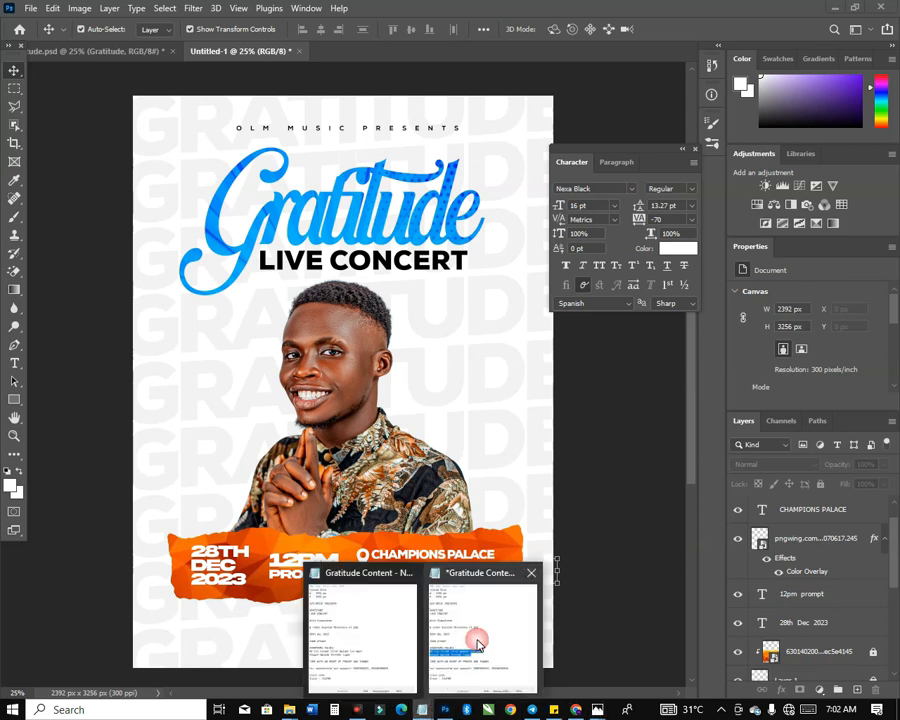
left_click(476, 634)
triple_click(526, 497)
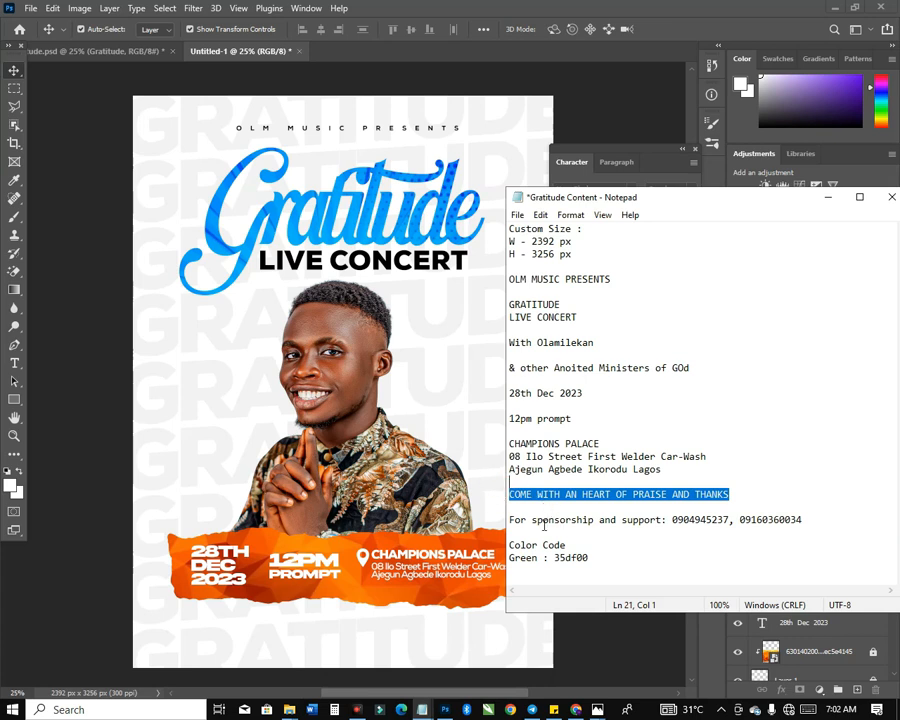
left_click(293, 625)
key("t")
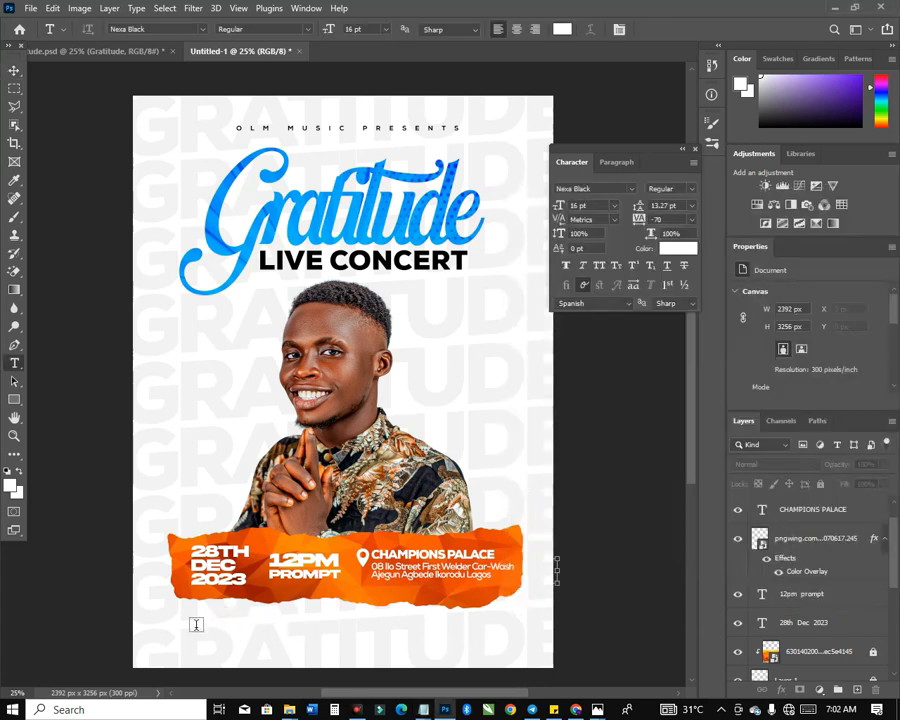
left_click(196, 627)
key("ctrl+v")
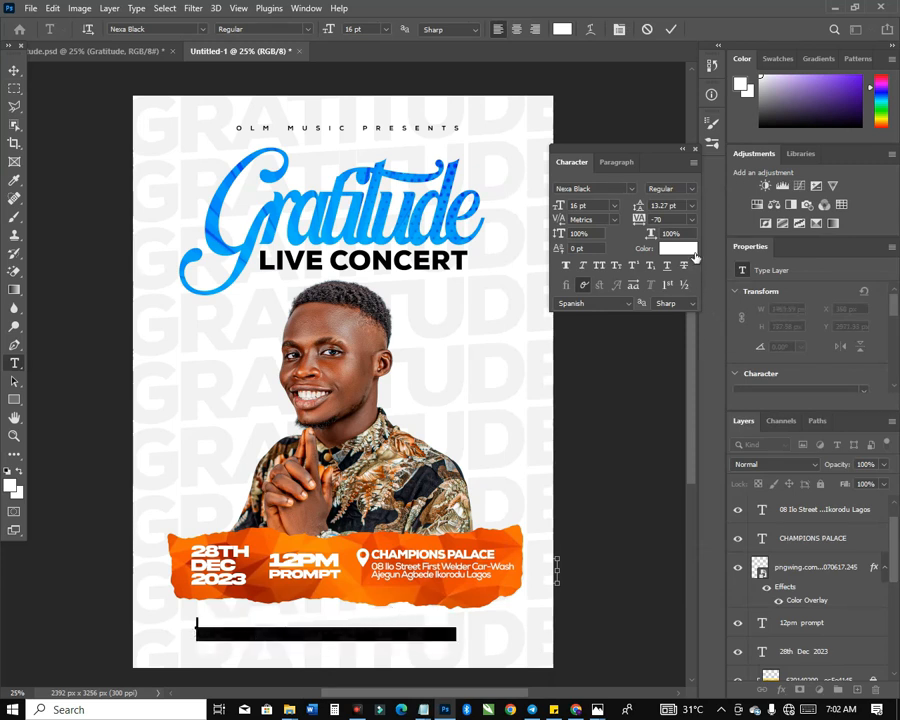
Change the color of the COME WITH AN HEART OF PRAISE AND THANKS text to black (000000).
left_click(694, 253)
left_click_drag(547, 490, 505, 440)
key("Return")
left_click(686, 253)
left_click_drag(570, 546, 524, 662)
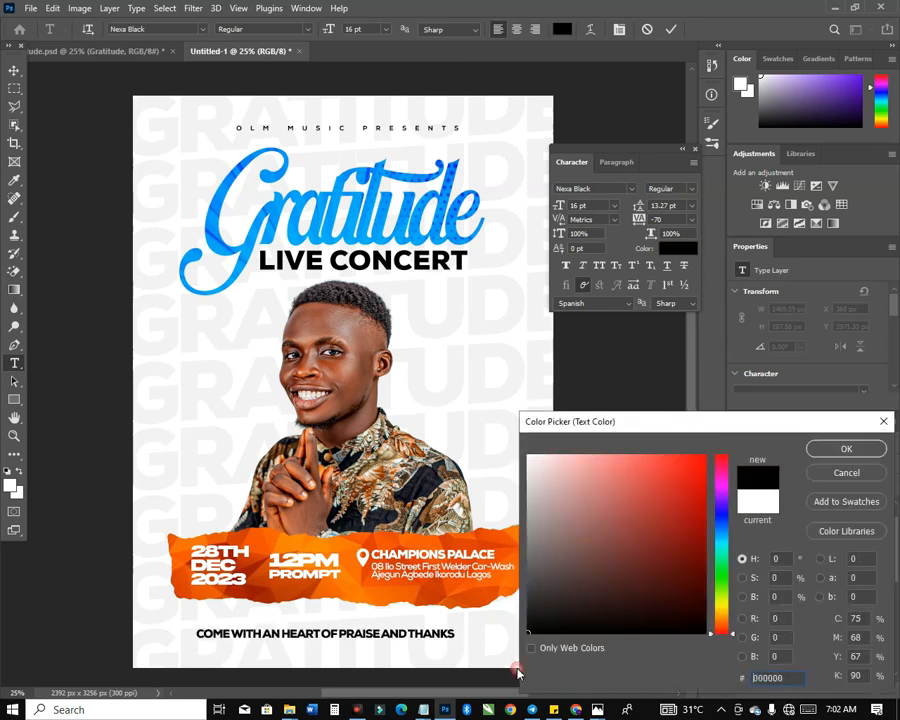
key("Return")
Preview the Nexa fonts on the black tagline and apply Nexa Bold.
left_click(630, 189)
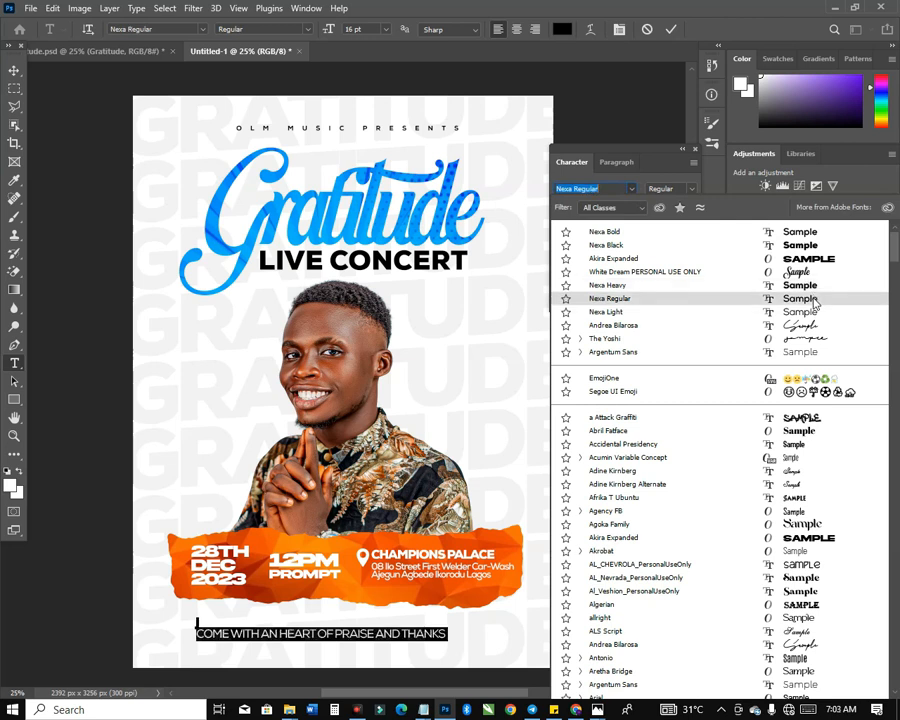
key("Up")
key("Up")
key("Up")
key("Up")
key("Up")
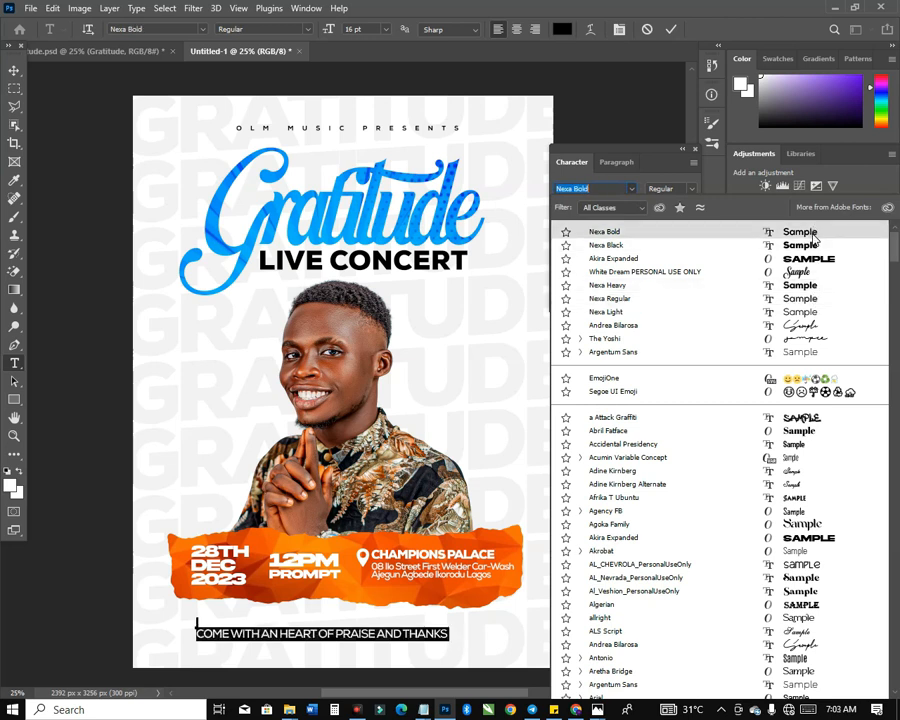
key("Return")
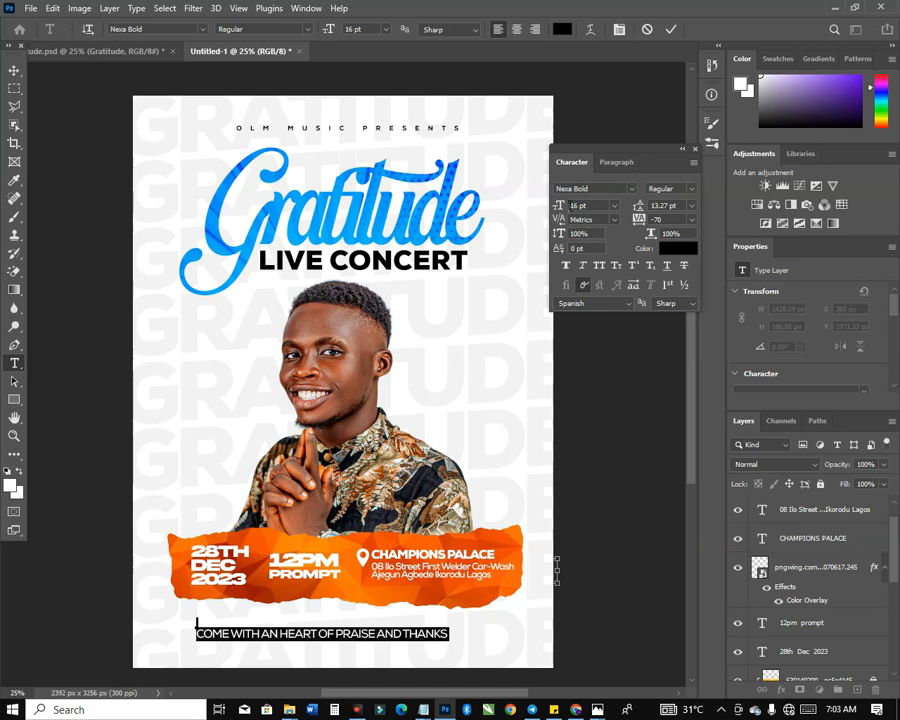
Set the tagline to 9 pt with 530 tracking, move it up just under the orange banner and commit the edit.
left_click_drag(573, 204, 547, 208)
key("Return")
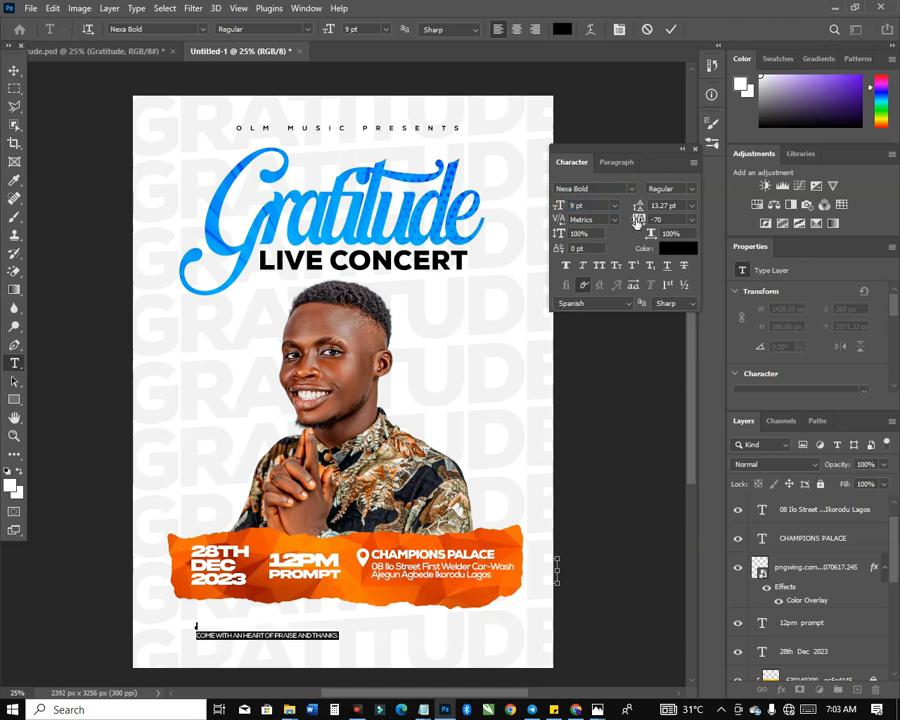
left_click_drag(637, 221, 660, 223)
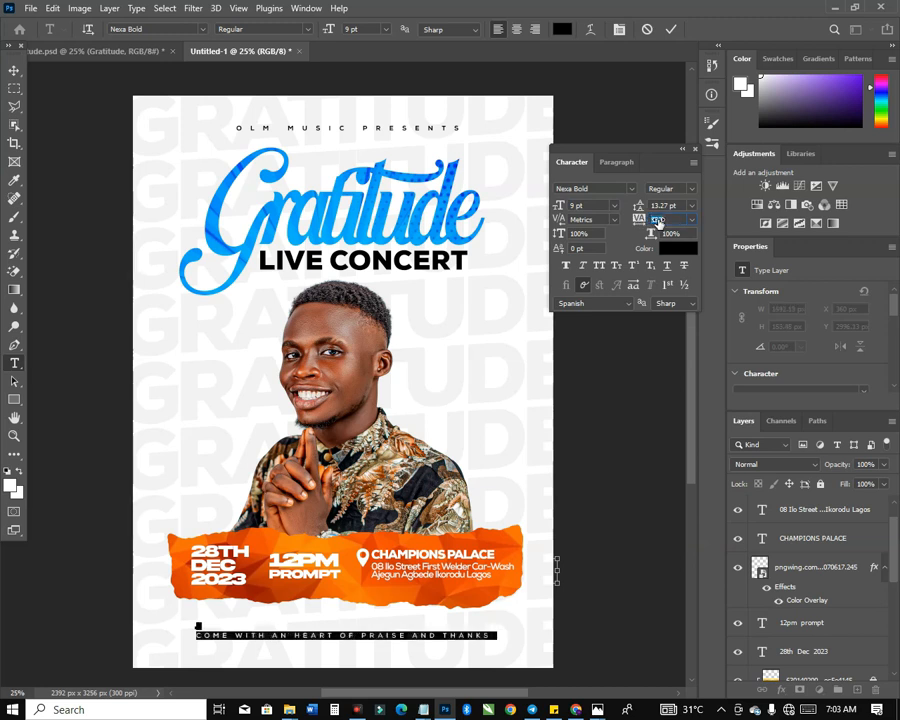
left_click_drag(458, 612, 456, 597)
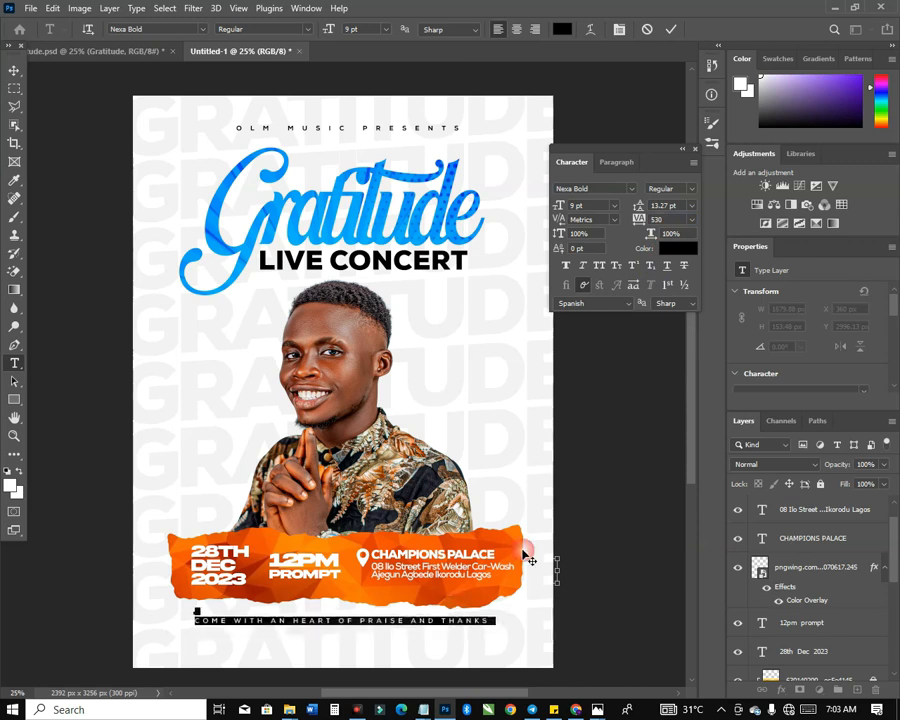
left_click(677, 33)
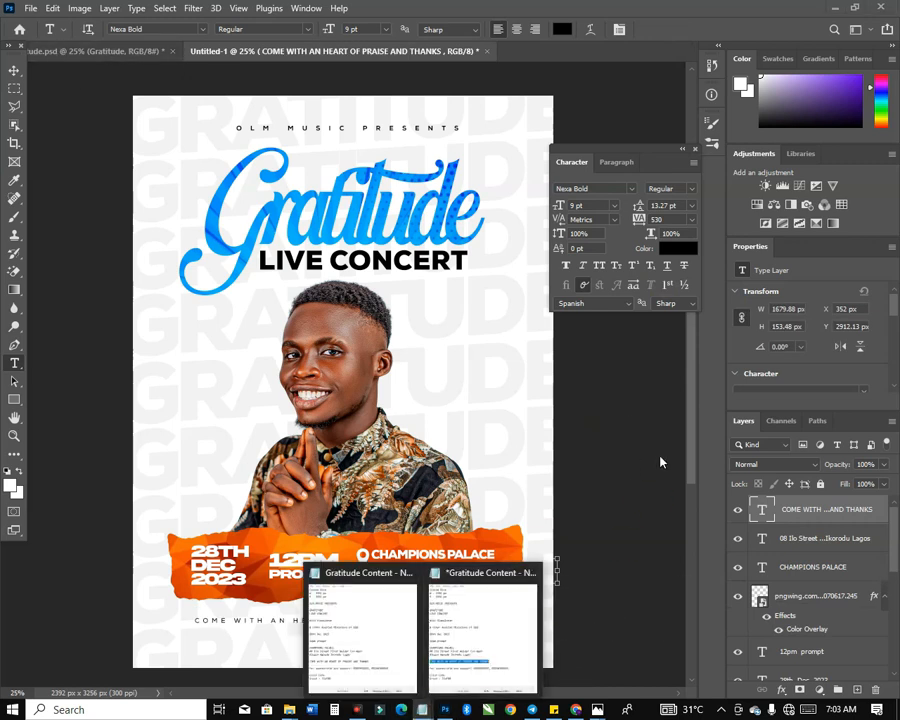
Copy the sponsorship and support line with its phone numbers from Notepad and paste it as a new Photoshop text layer under the tagline.
left_click(466, 652)
left_click_drag(526, 533, 508, 520)
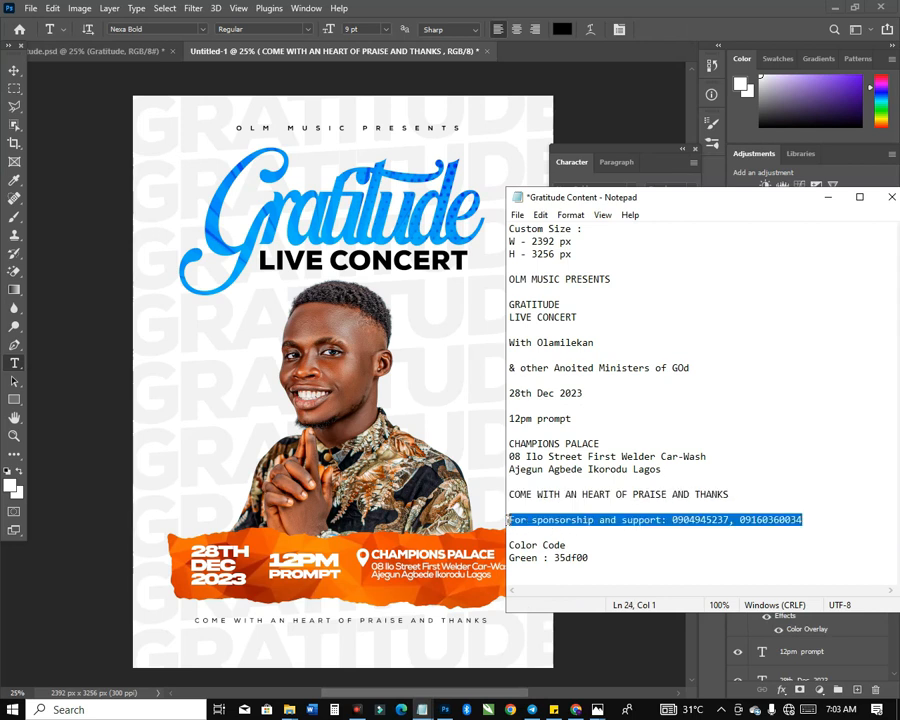
right_click(507, 519)
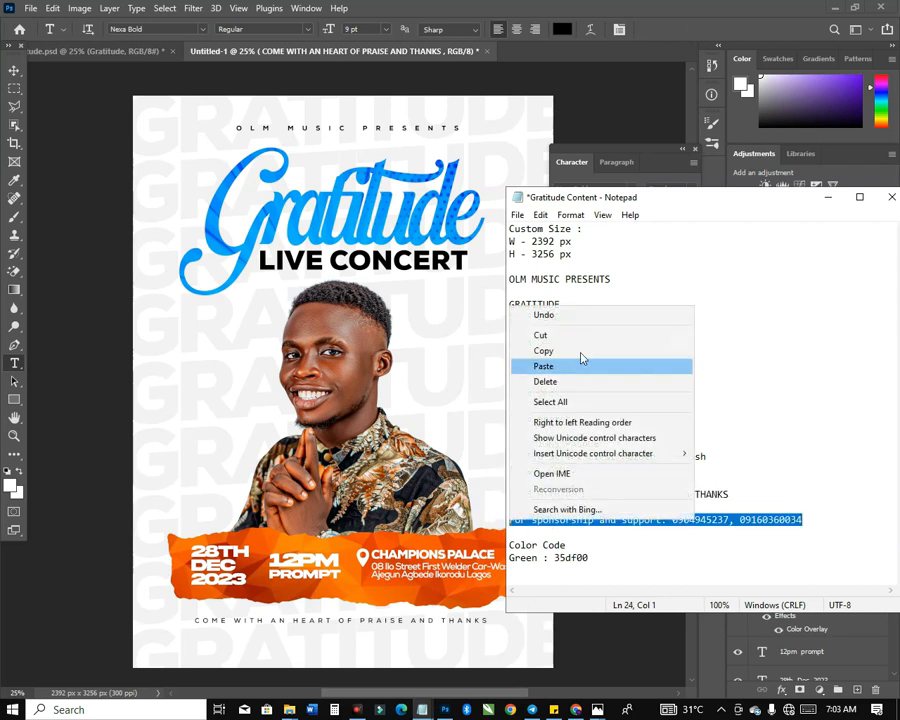
left_click(580, 347)
left_click(10, 64)
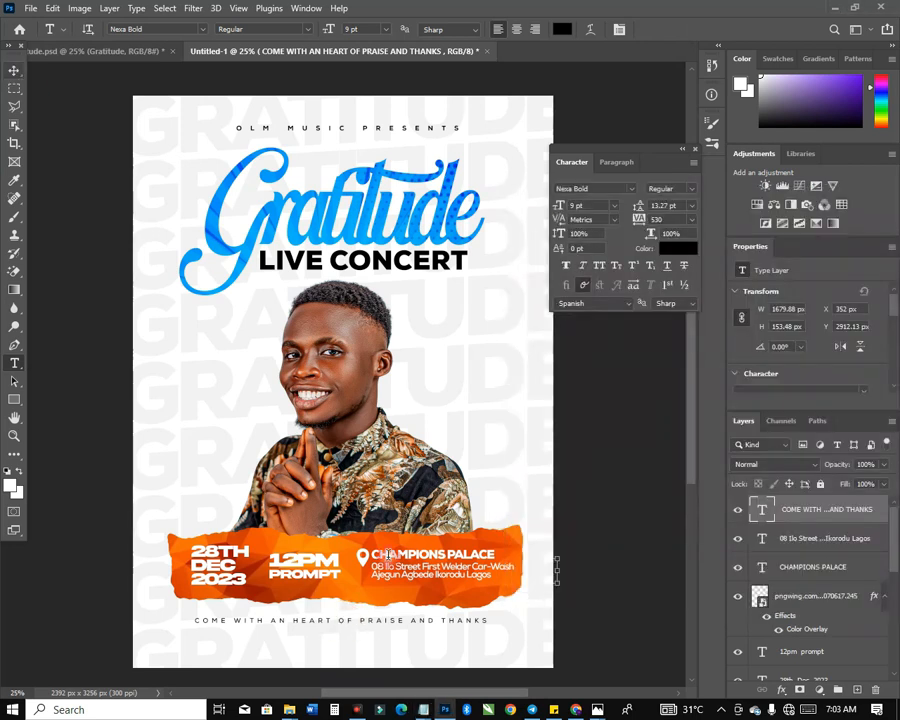
left_click(200, 647)
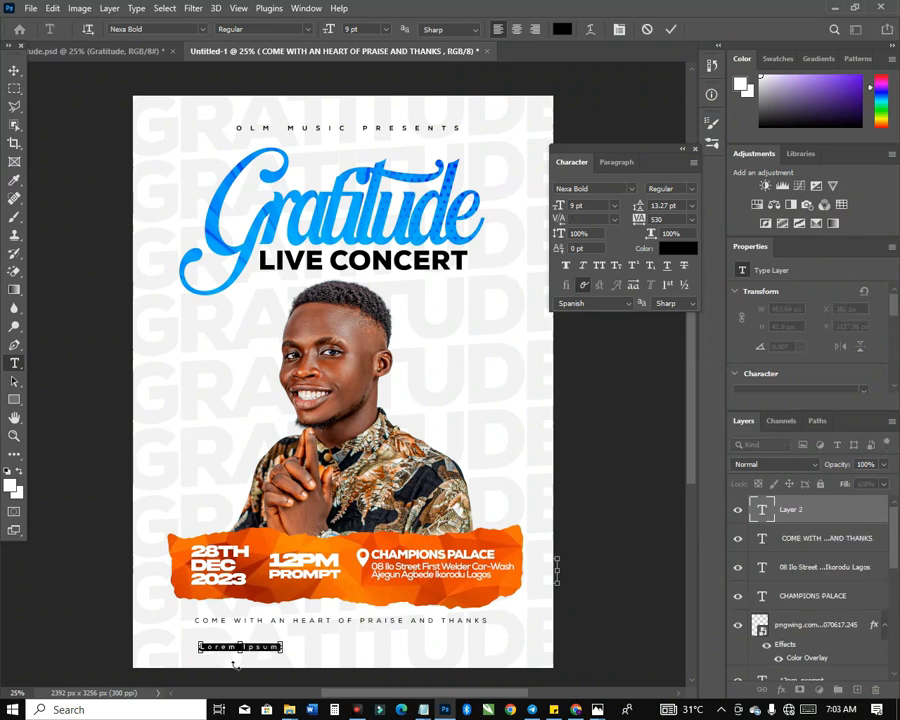
key("ctrl+v")
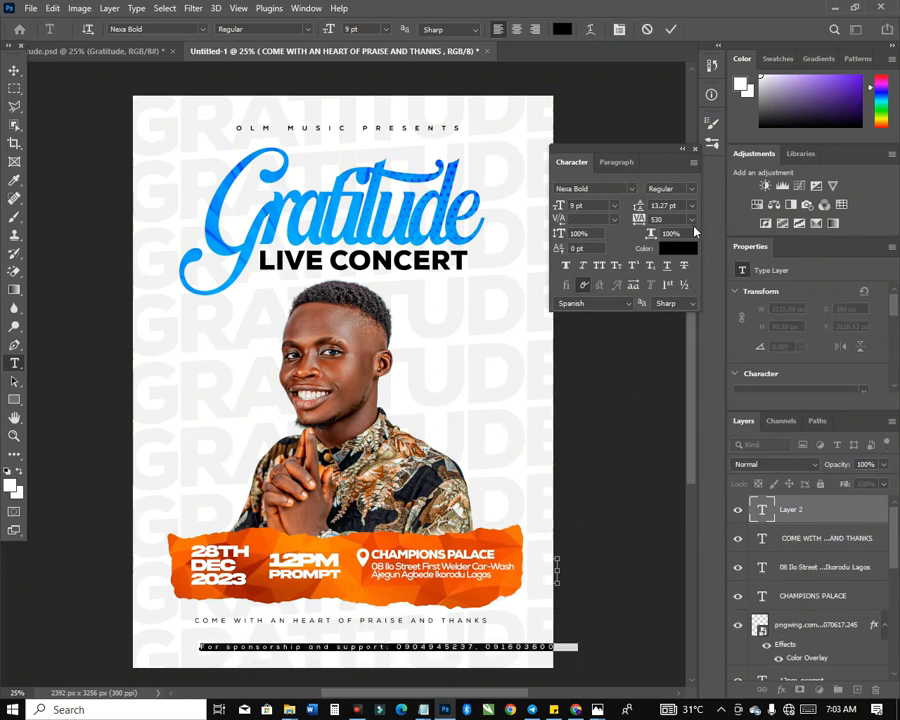
Set the sponsorship and support line in Nexa Black with 0 tracking.
left_click(631, 188)
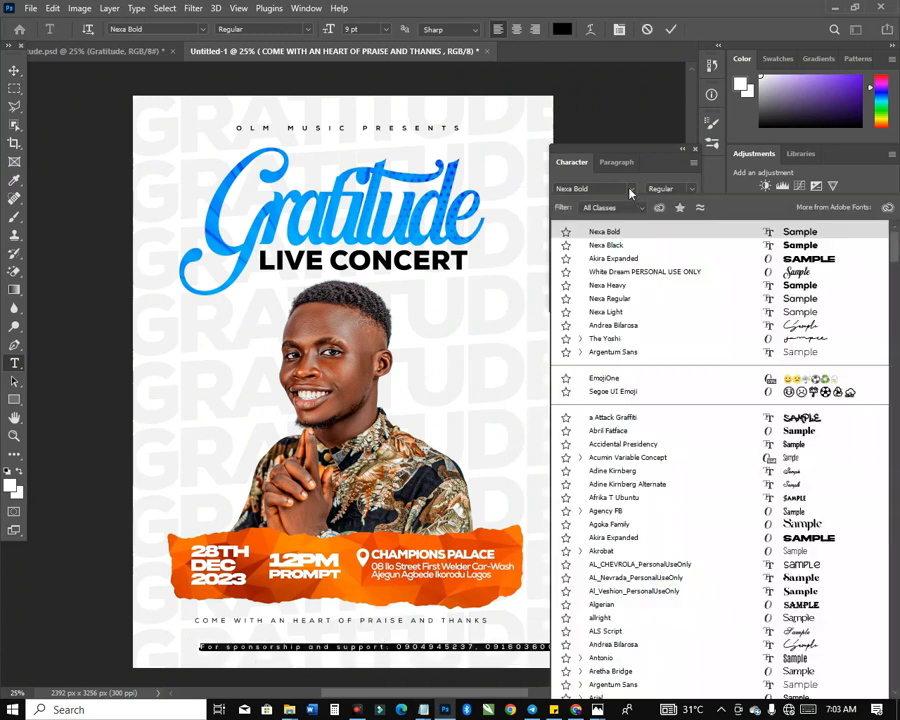
left_click(815, 246)
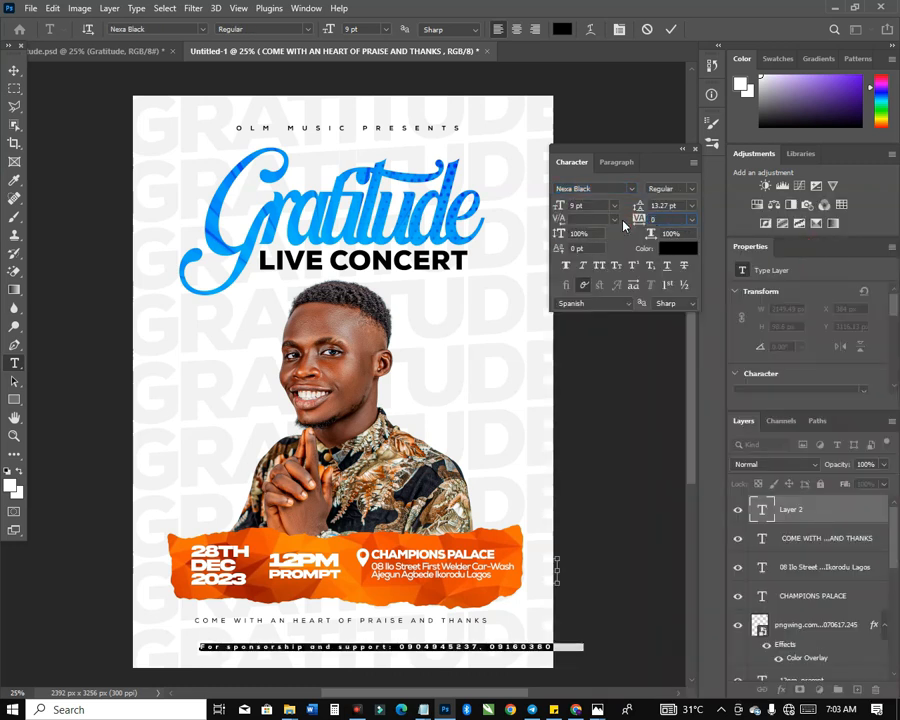
key("Return")
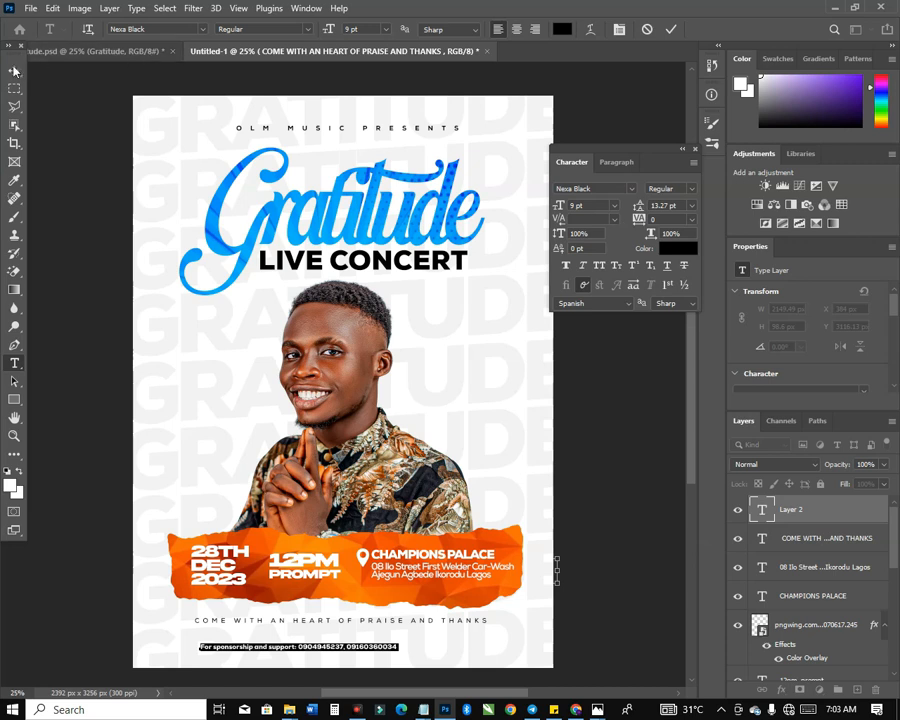
Scale the sponsorship line up to about 14 pt, set its tracking to -40 and nudge it up closer to the tagline.
left_click(14, 69)
left_click_drag(400, 644, 512, 620)
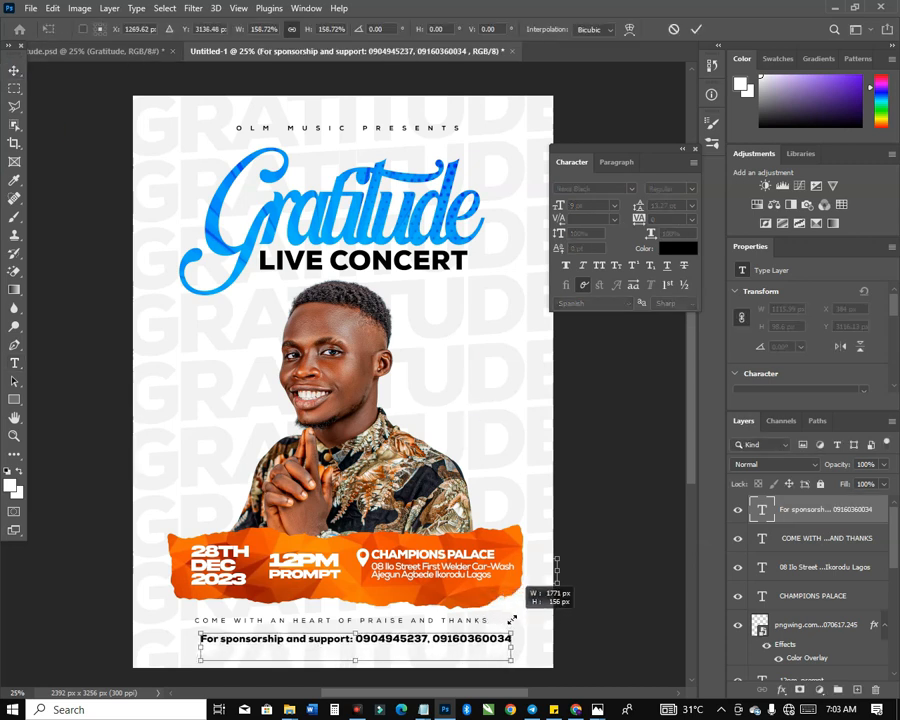
key("Return")
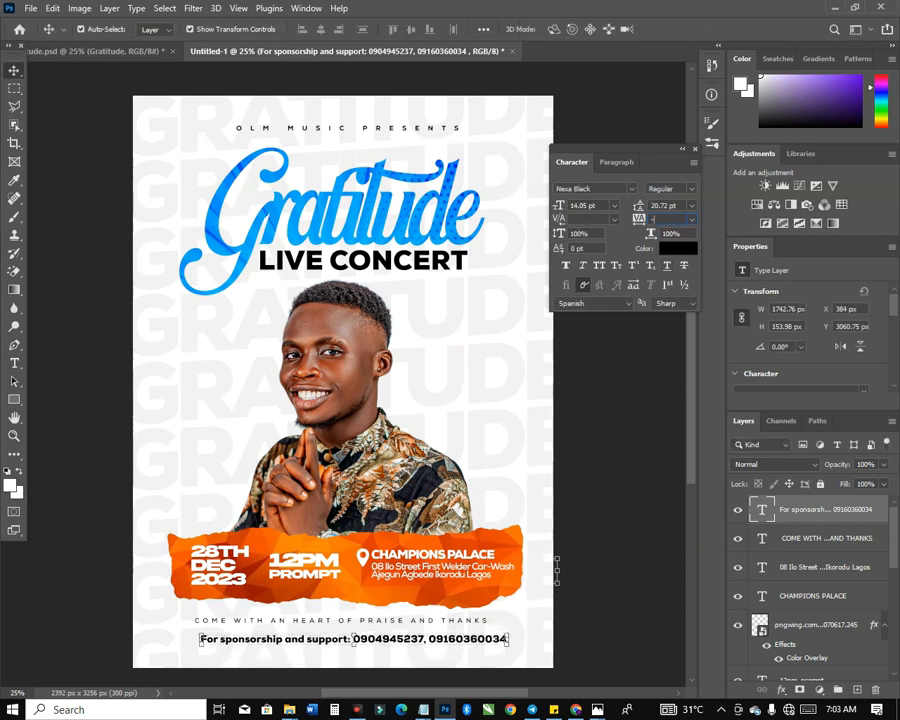
key("Return")
key("Up")
key("Up")
key("Up")
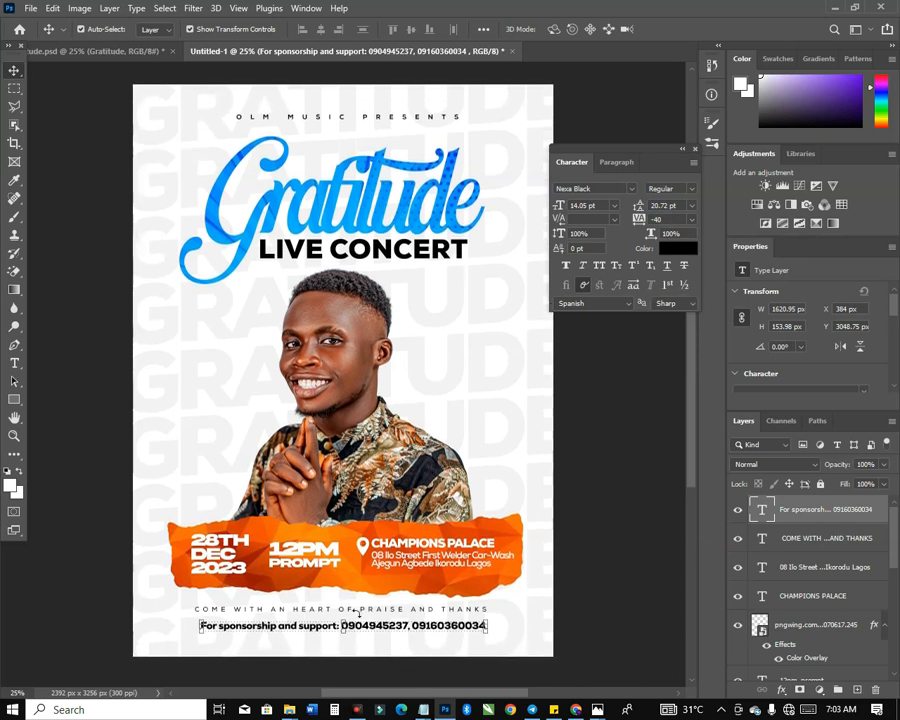
Deselect the sponsorship line and examine the bottom text lines and the overall flyer layout at different magnifications.
scroll(354, 646, "up", 2)
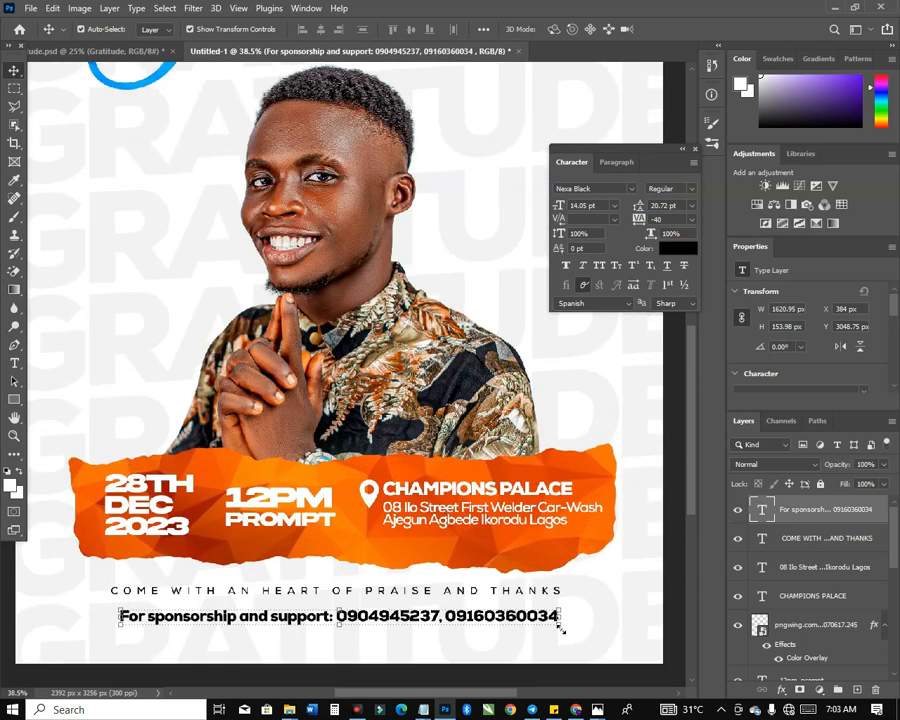
scroll(563, 626, "down", 4)
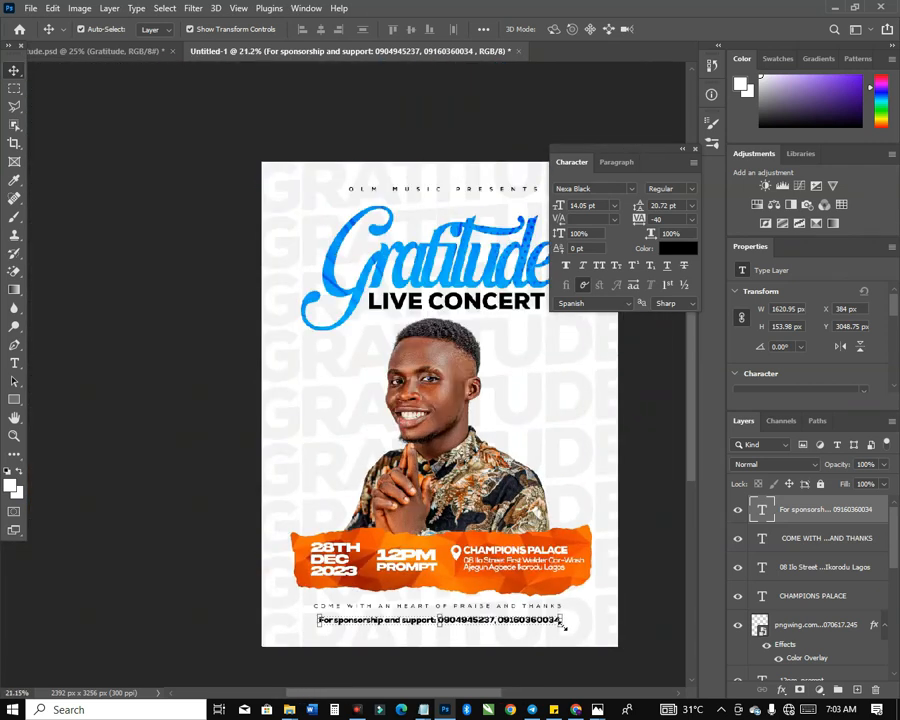
scroll(548, 650, "up", 4)
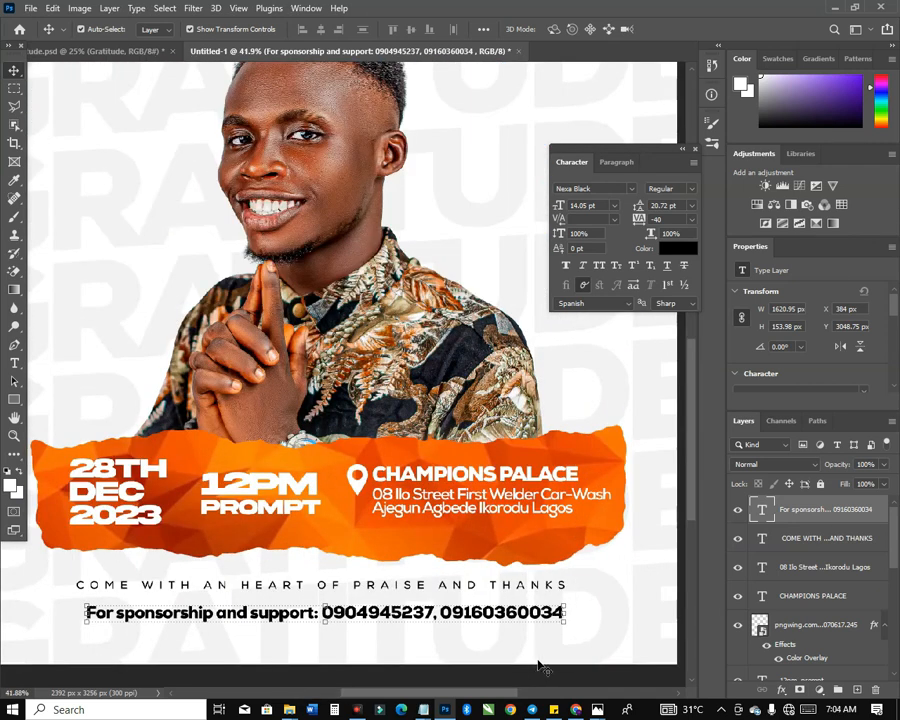
scroll(510, 584, "down", 1)
scroll(512, 582, "down", 2)
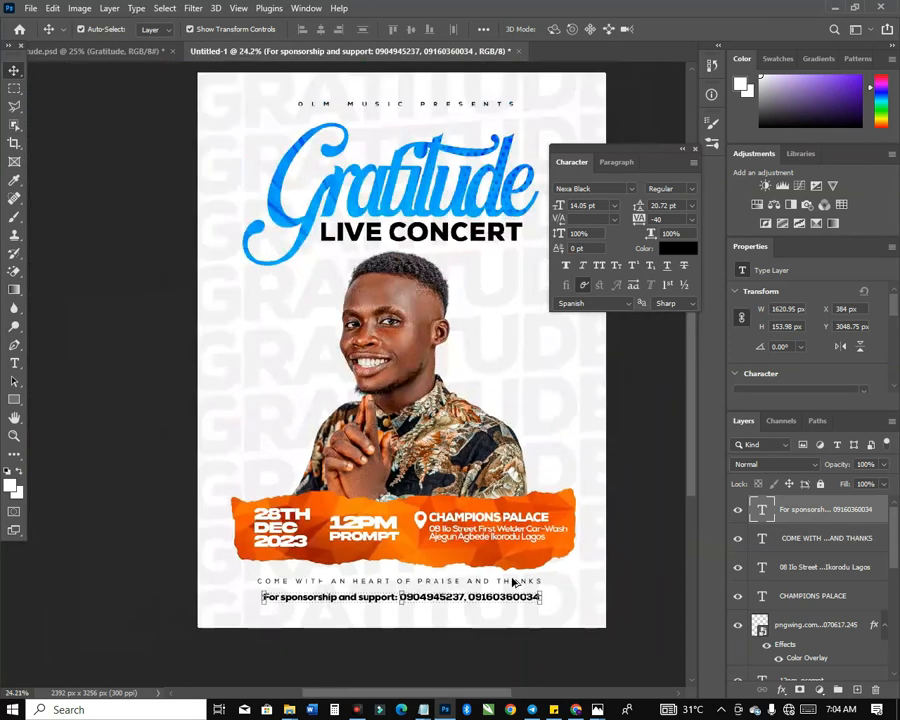
left_click(637, 546)
scroll(510, 594, "up", 2)
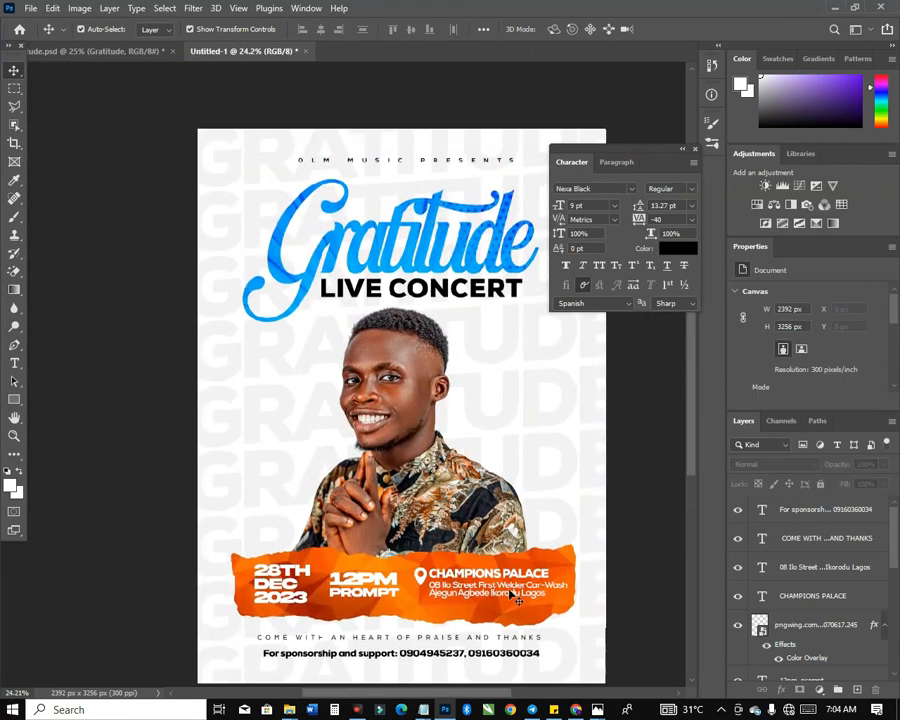
scroll(510, 594, "down", 1)
scroll(506, 586, "down", 1)
scroll(472, 452, "up", 2)
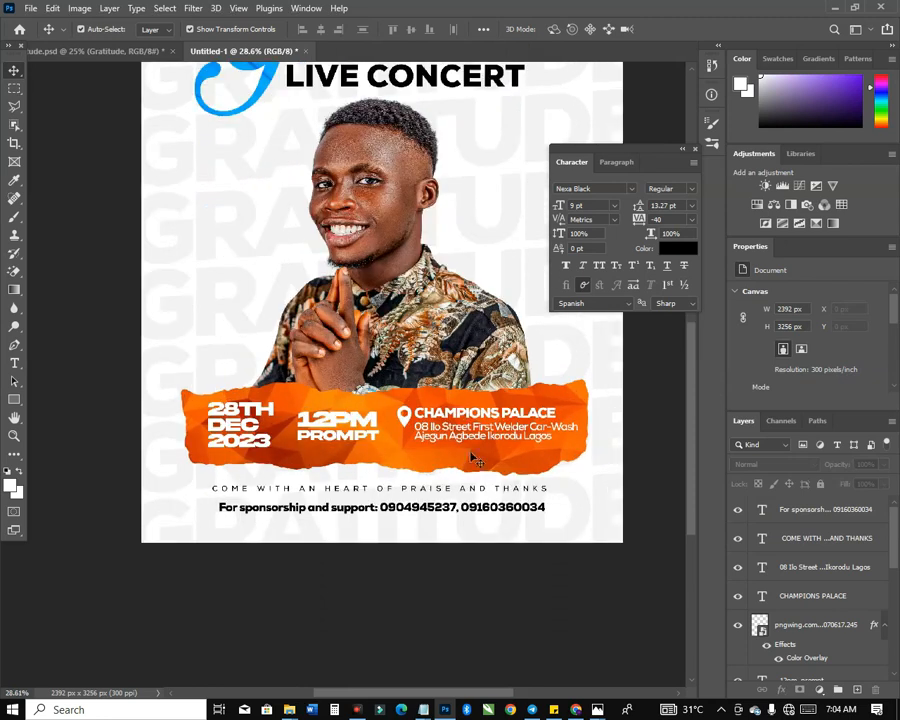
scroll(468, 418, "down", 3)
scroll(468, 417, "up", 2)
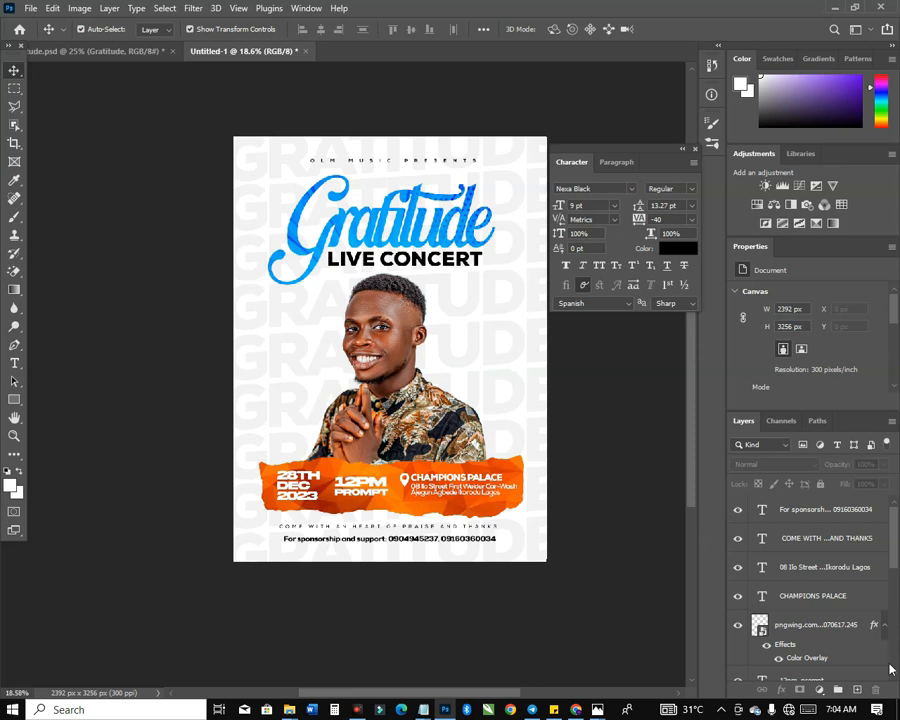
Add a Hue/Saturation adjustment layer directly above the Artist layer.
left_click(406, 345)
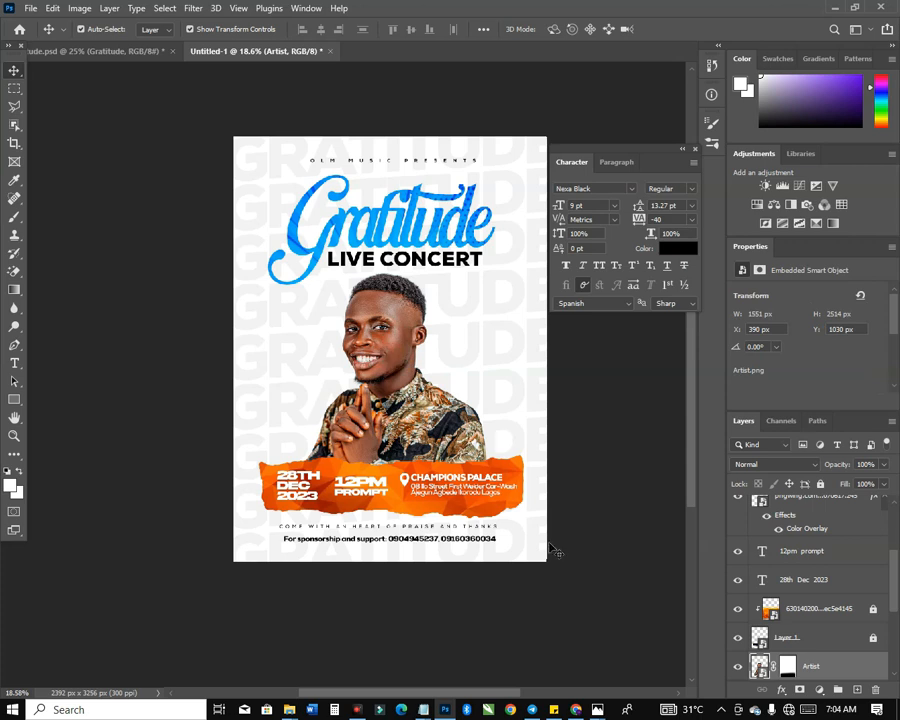
scroll(782, 622, "down", 3)
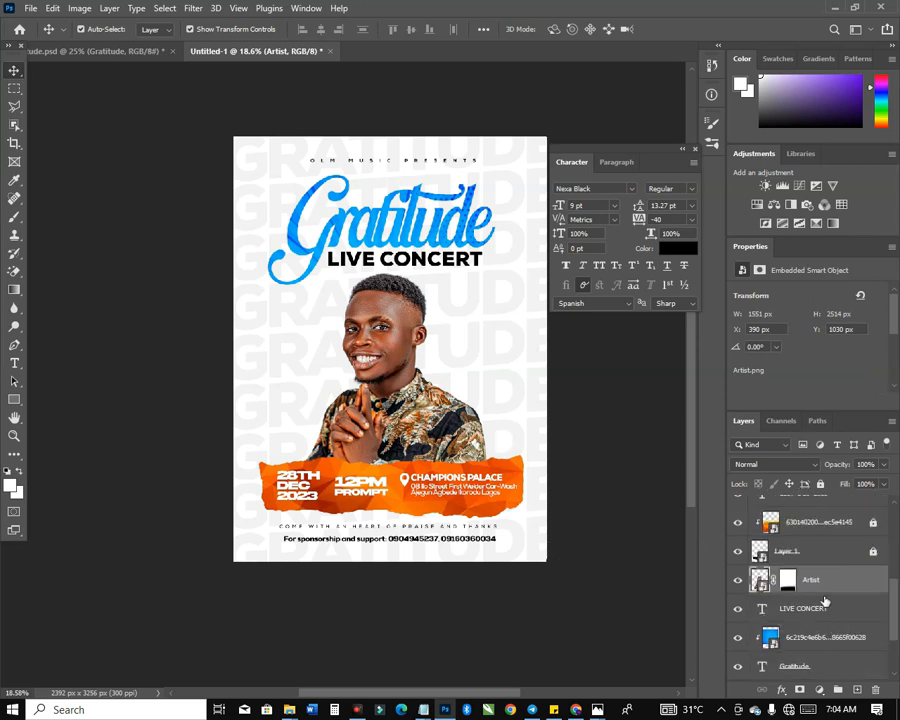
scroll(413, 400, "up", 2)
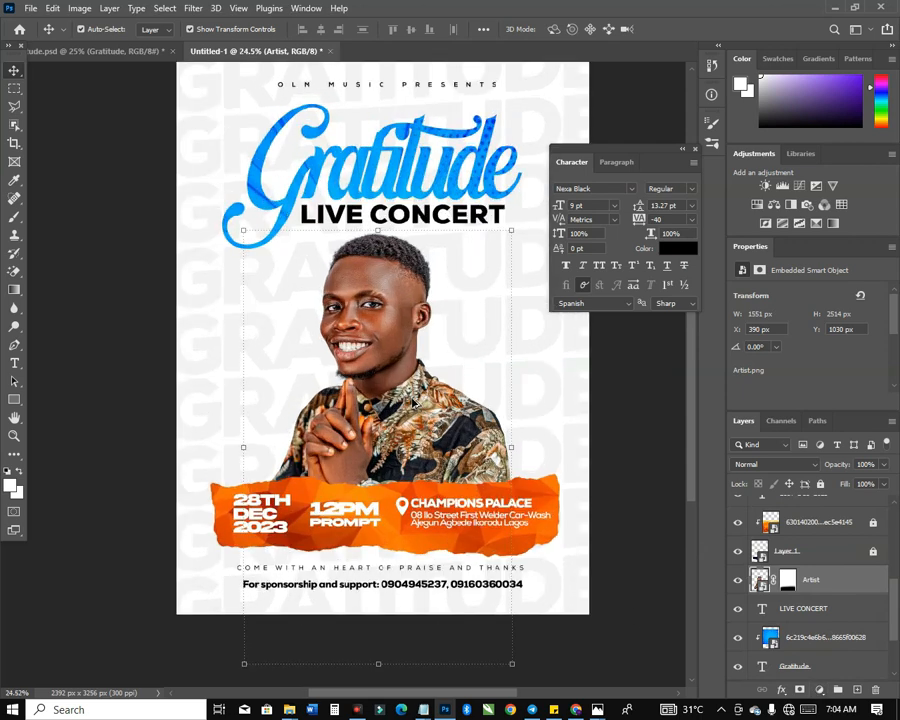
scroll(413, 400, "down", 1)
scroll(413, 400, "up", 3)
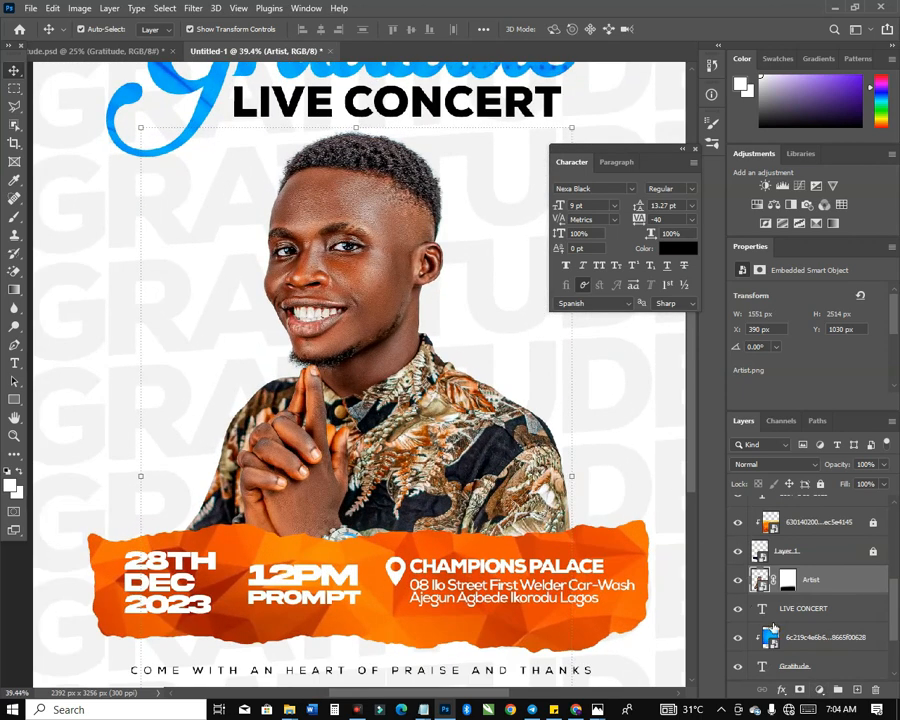
left_click(820, 690)
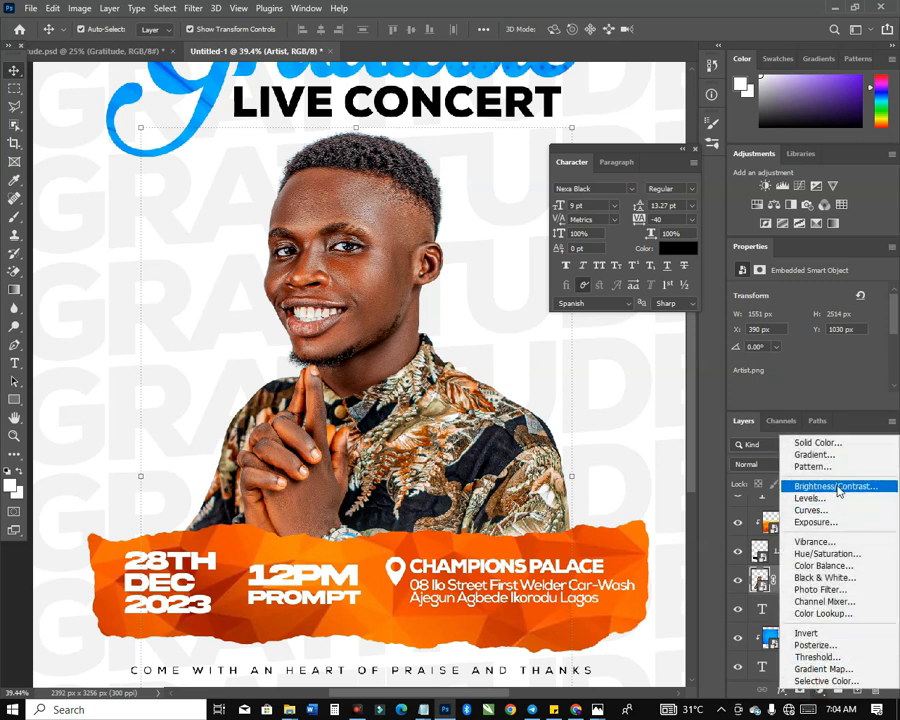
left_click(846, 556)
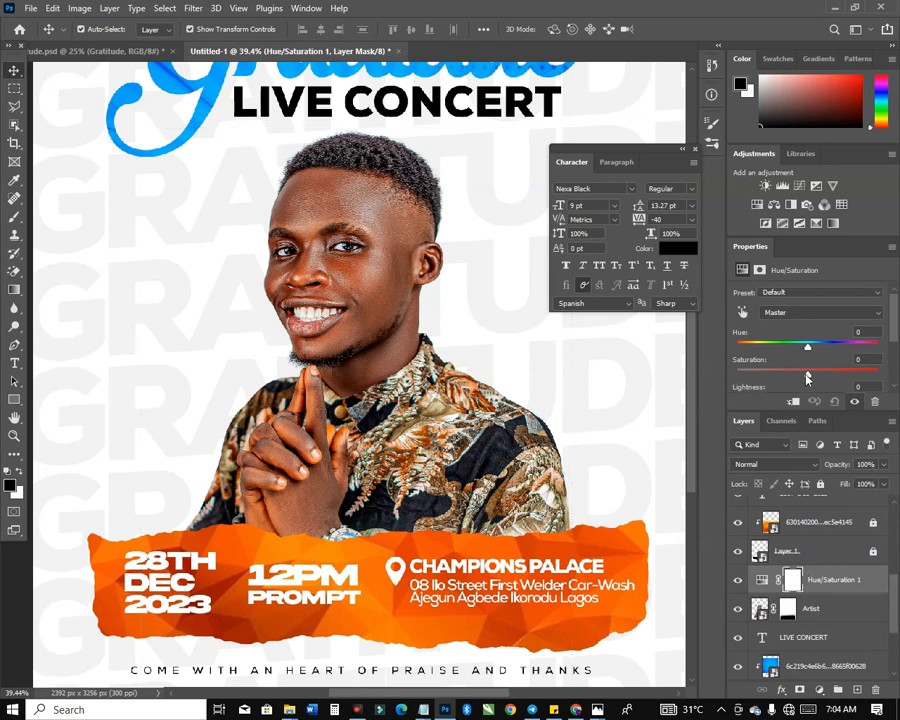
Lower the adjustment's saturation to -21, deselect the layer and check the muted portrait and title on the whole flyer.
left_click_drag(808, 376, 795, 376)
mouse_move(796, 388)
left_mouse_down()
mouse_move(771, 394)
mouse_move(787, 401)
left_mouse_up()
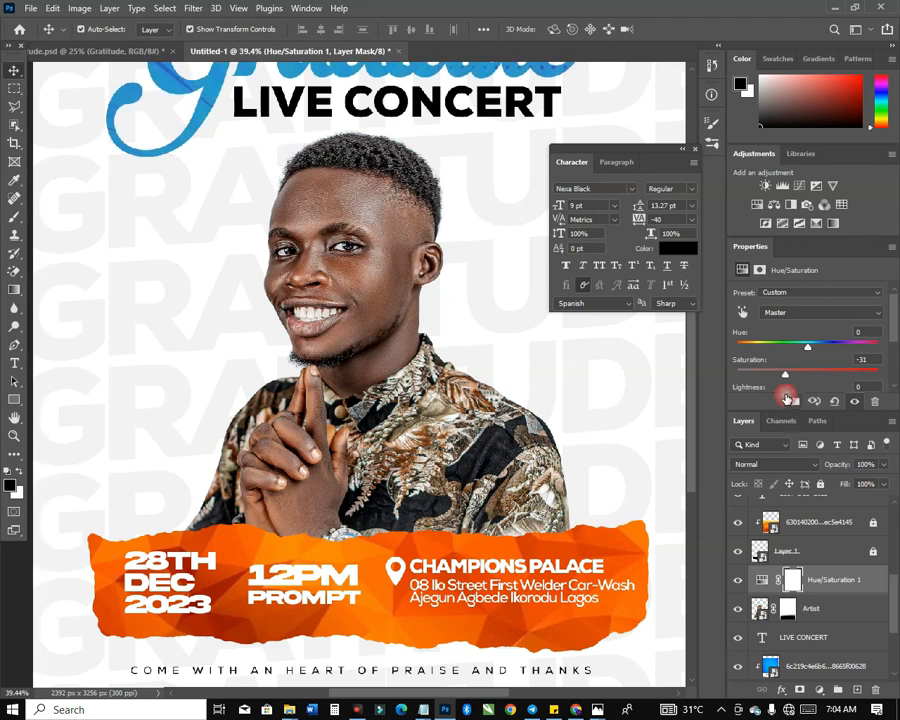
scroll(565, 420, "down", 5)
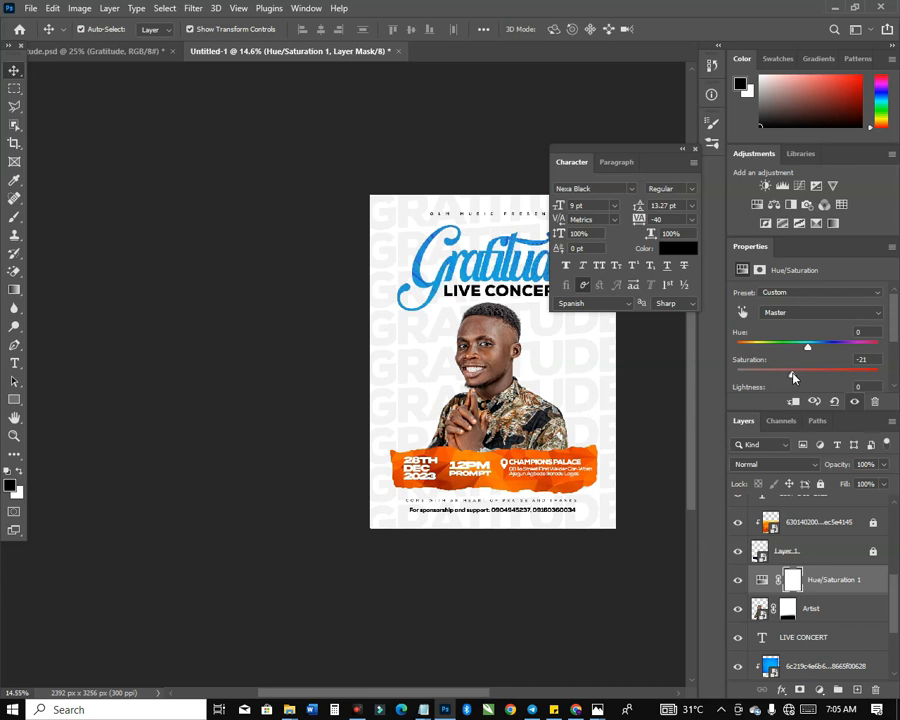
left_click_drag(542, 373, 375, 436)
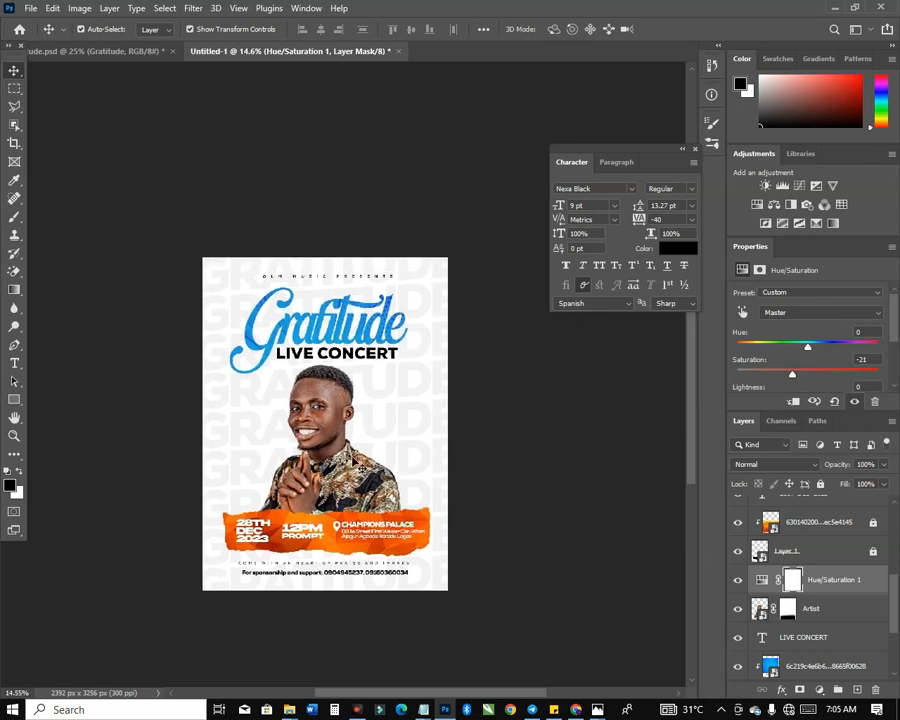
left_click(496, 482)
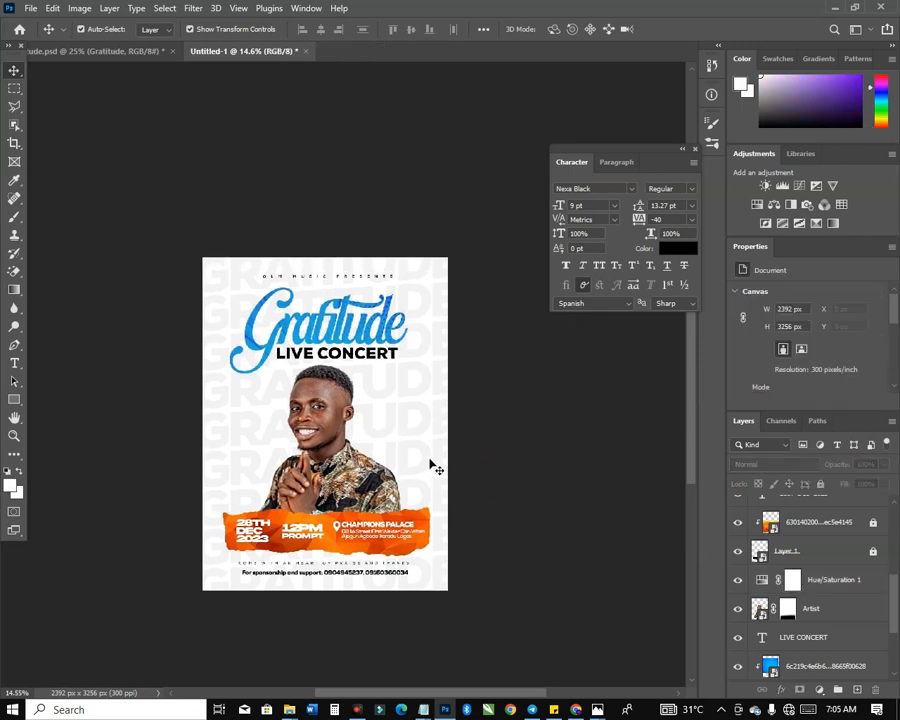
scroll(302, 552, "up", 4)
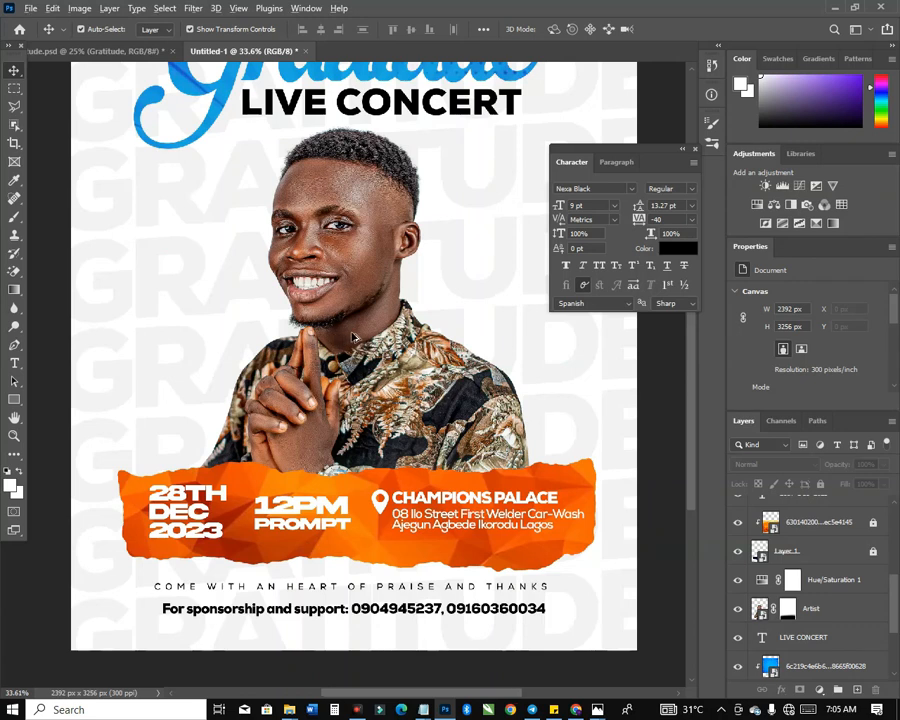
scroll(356, 338, "down", 3)
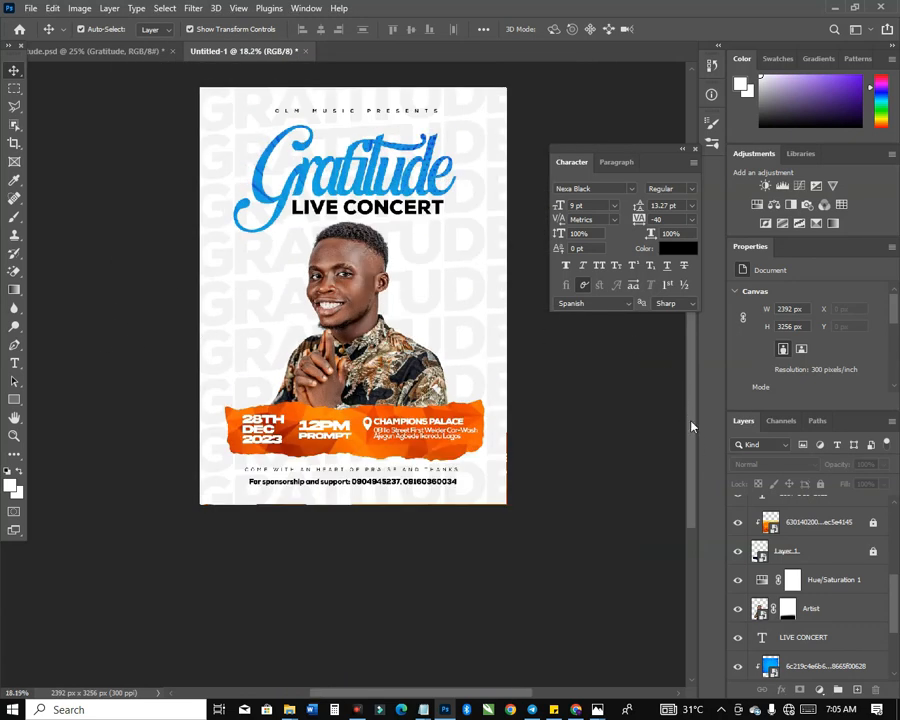
Set the Pen tool to Shape mode with no fill and open its stroke color options.
left_click(14, 345)
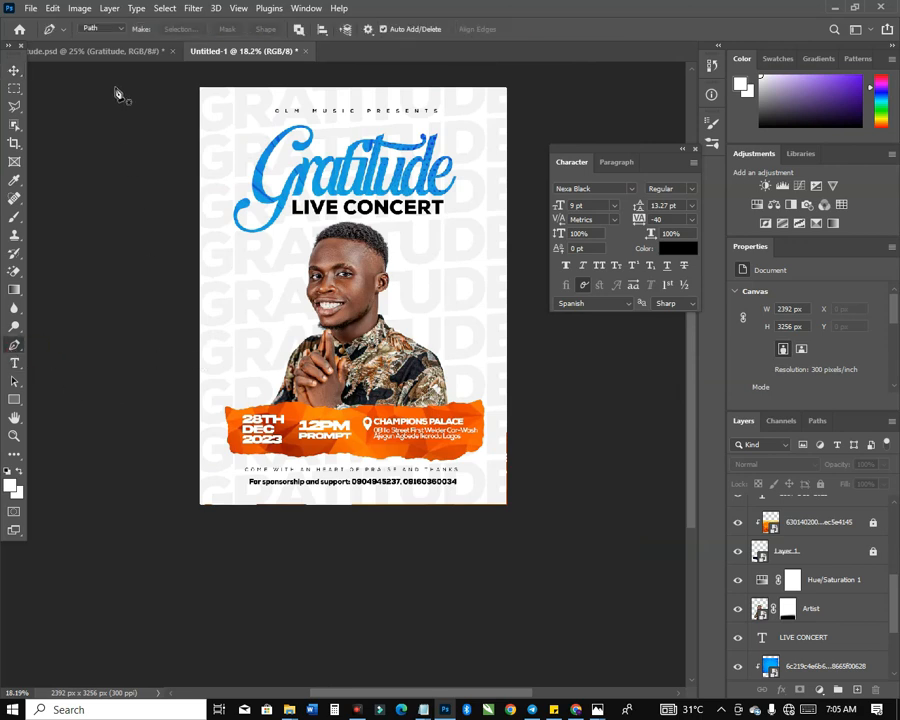
left_click(118, 29)
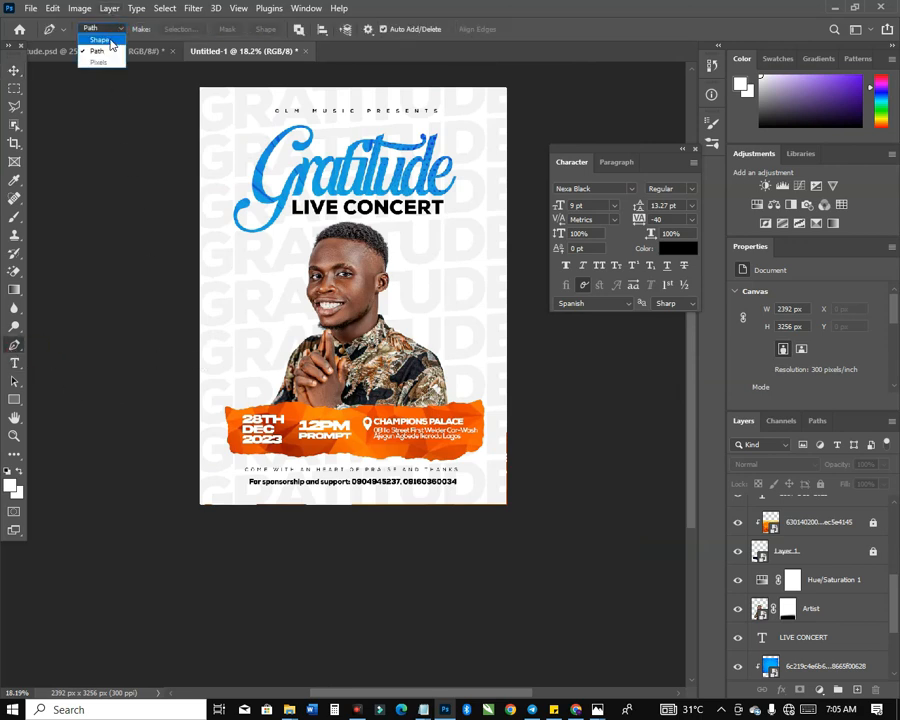
left_click(108, 39)
left_click(206, 30)
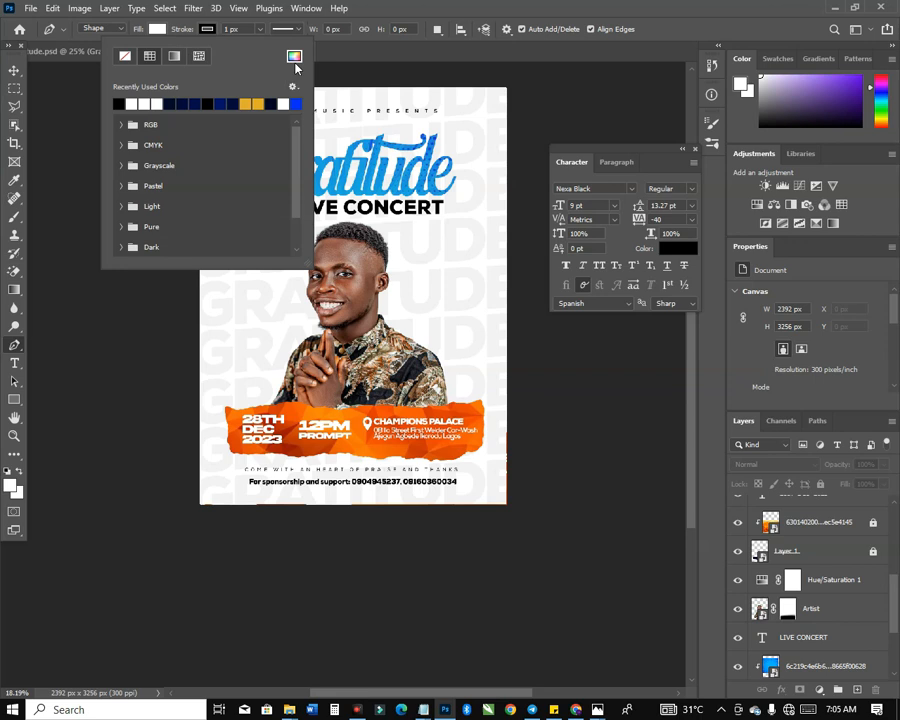
left_click(157, 29)
left_click(72, 58)
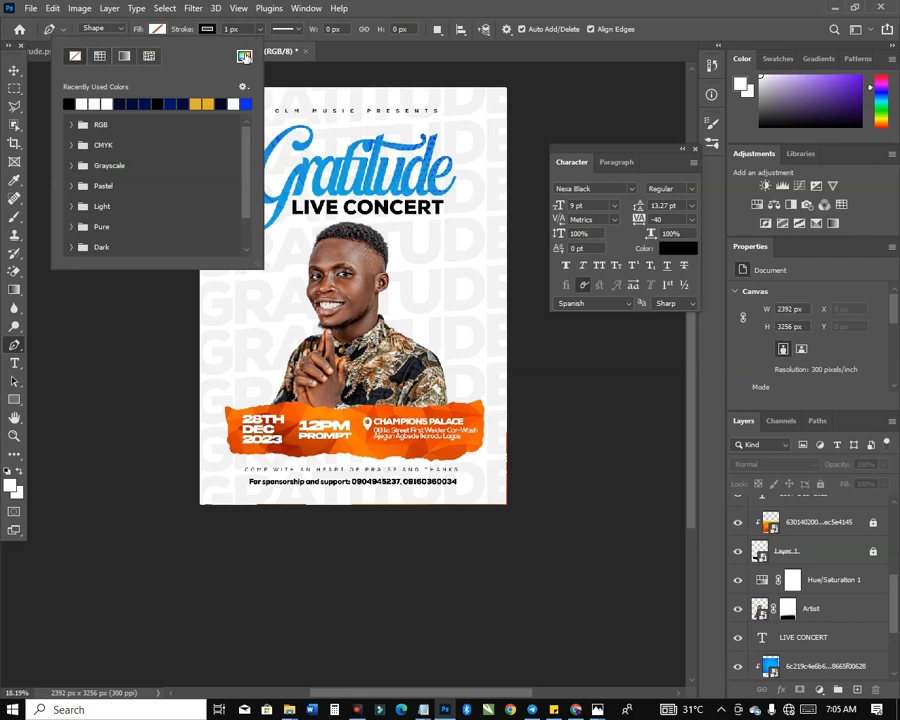
left_click(207, 29)
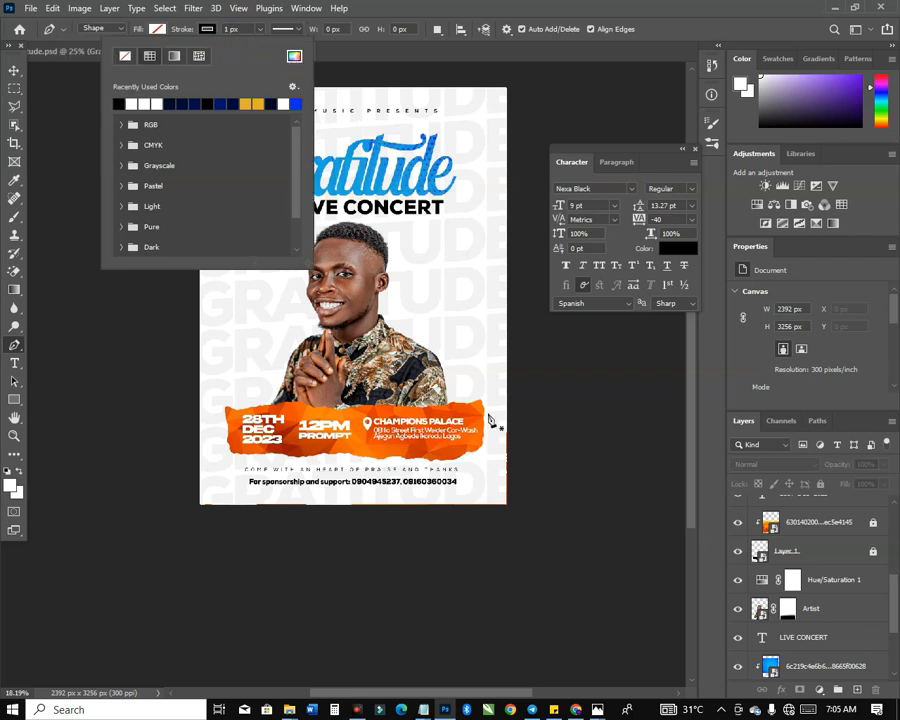
Copy the green color code 35df00 from the Gratitude Content note in Notepad and return to Photoshop.
left_click(424, 716)
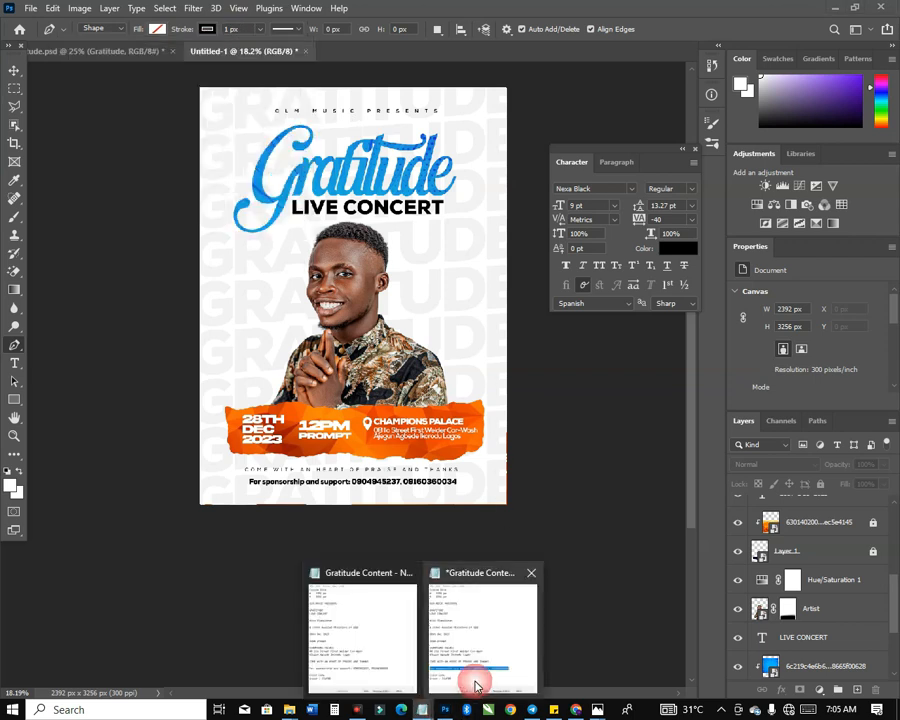
left_click(468, 683)
left_click_drag(594, 559, 556, 561)
key("ctrl+c")
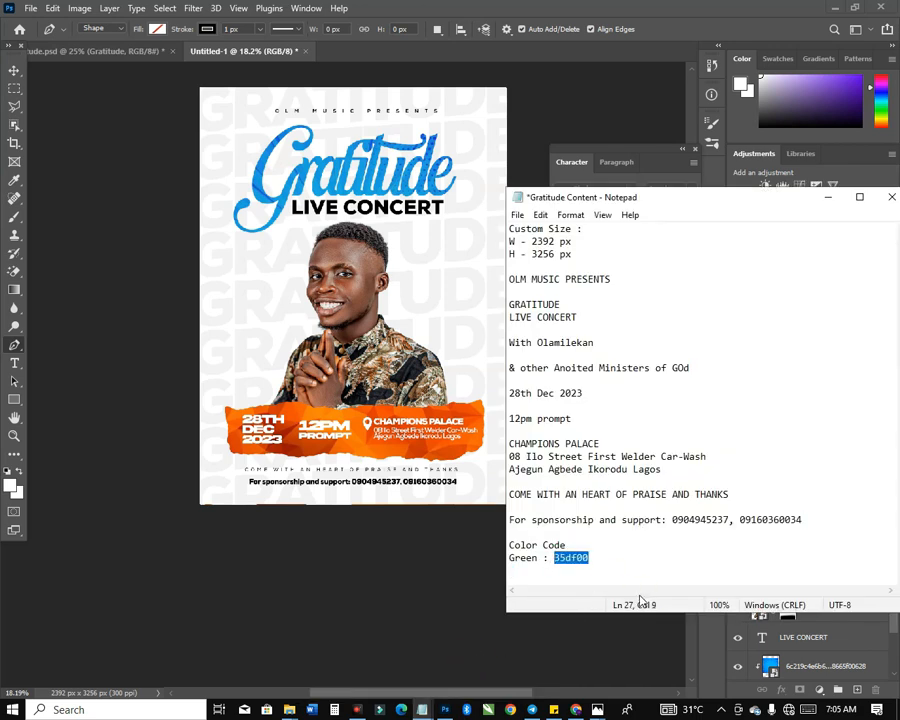
key("alt+Tab")
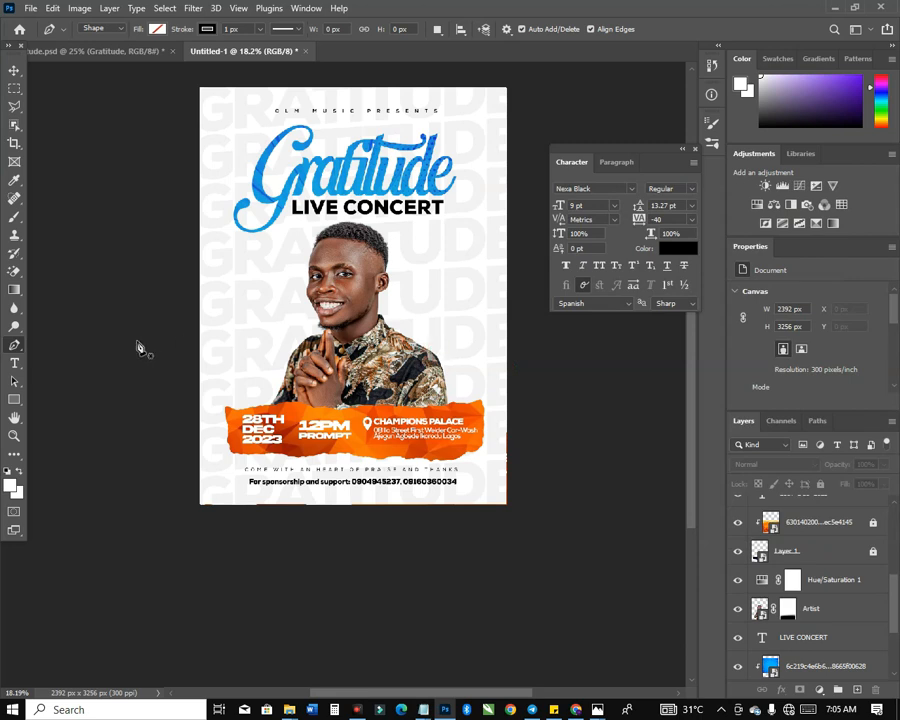
Enter the copied code 35df00 as the custom stroke color for the Pen tool and close the stroke options.
left_click(212, 30)
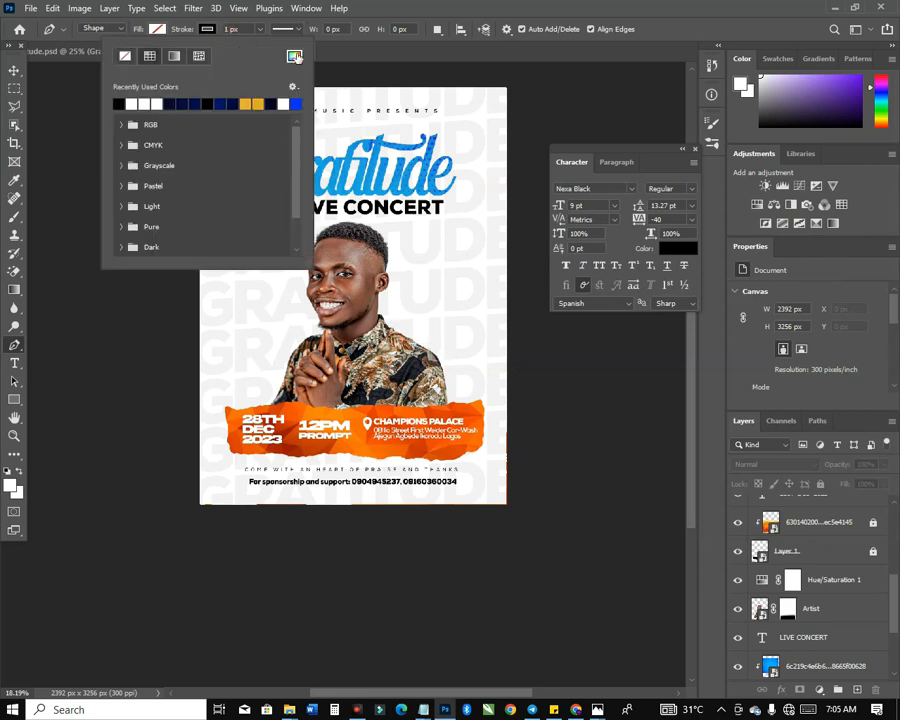
left_click(295, 58)
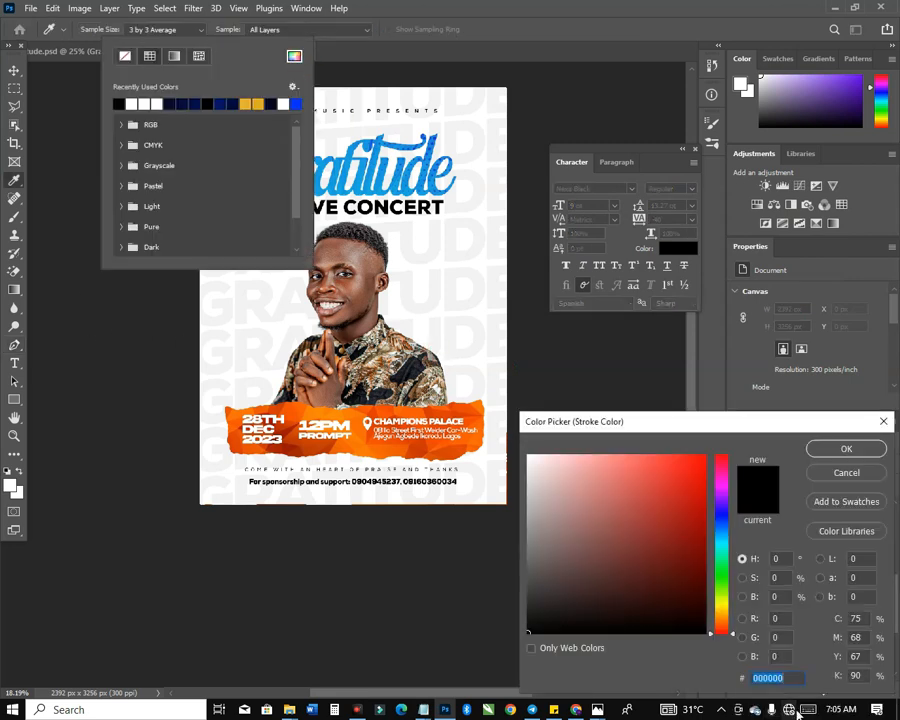
right_click(780, 678)
left_click(784, 541)
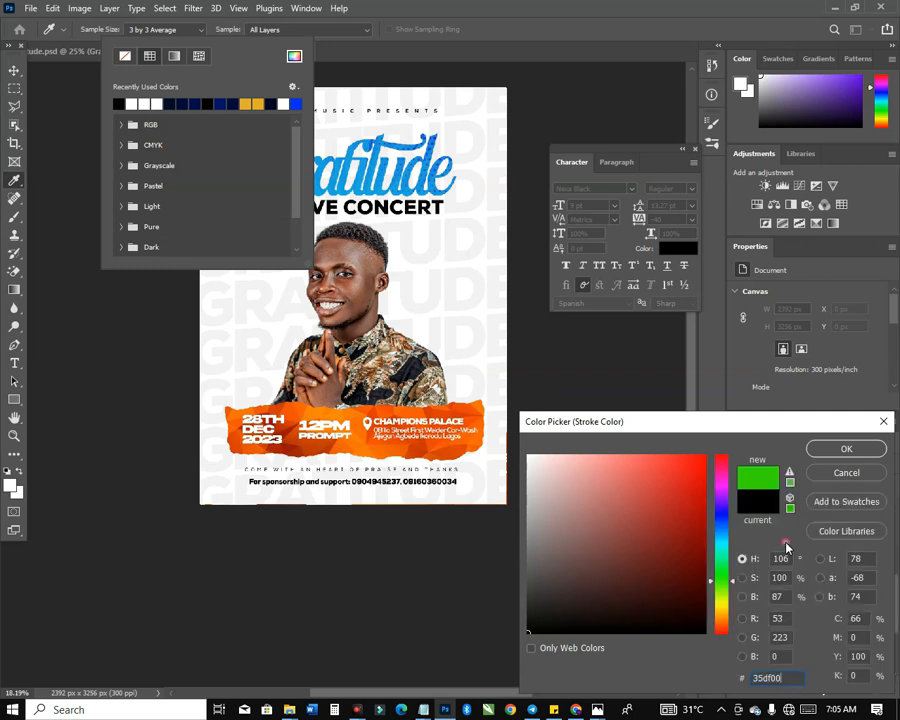
left_click(873, 450)
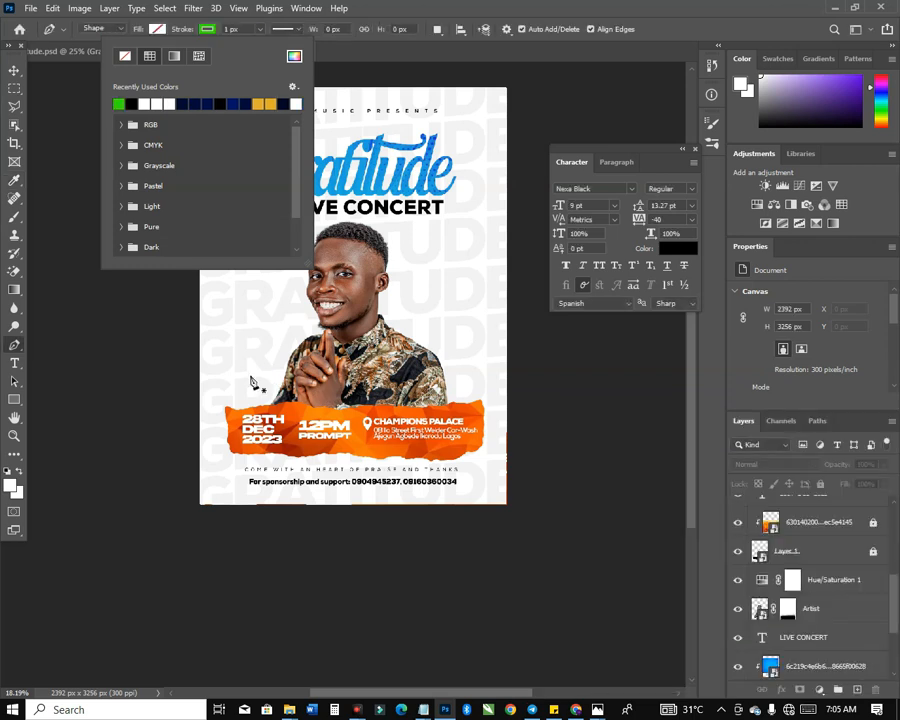
key("Escape")
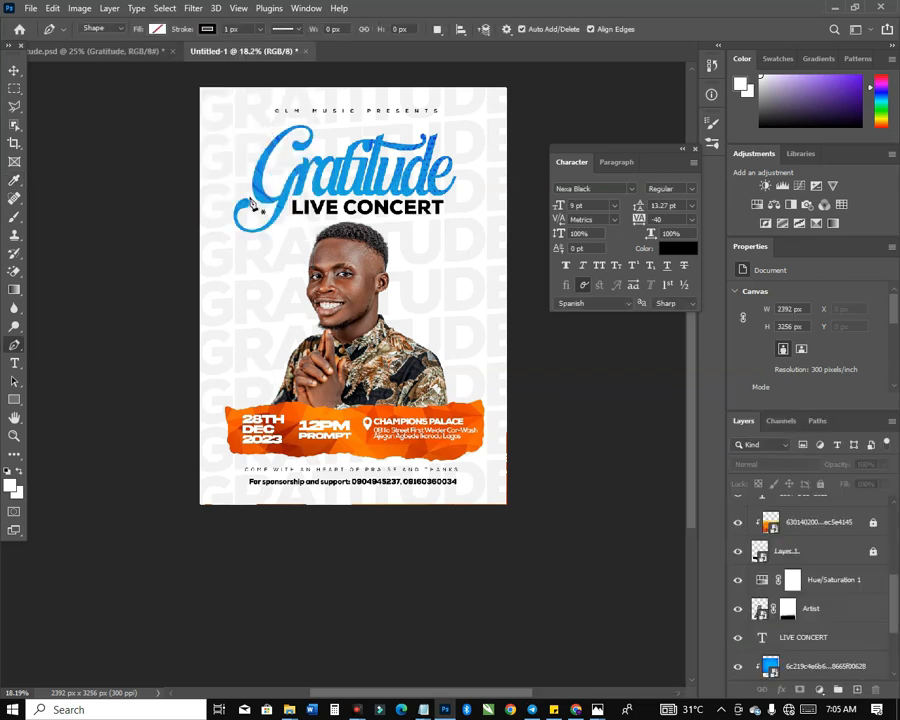
Draw an arched Pen path about 2897 px wide and 663 px high across the portrait, from beyond the left canvas edge to beyond the right.
left_click(172, 362)
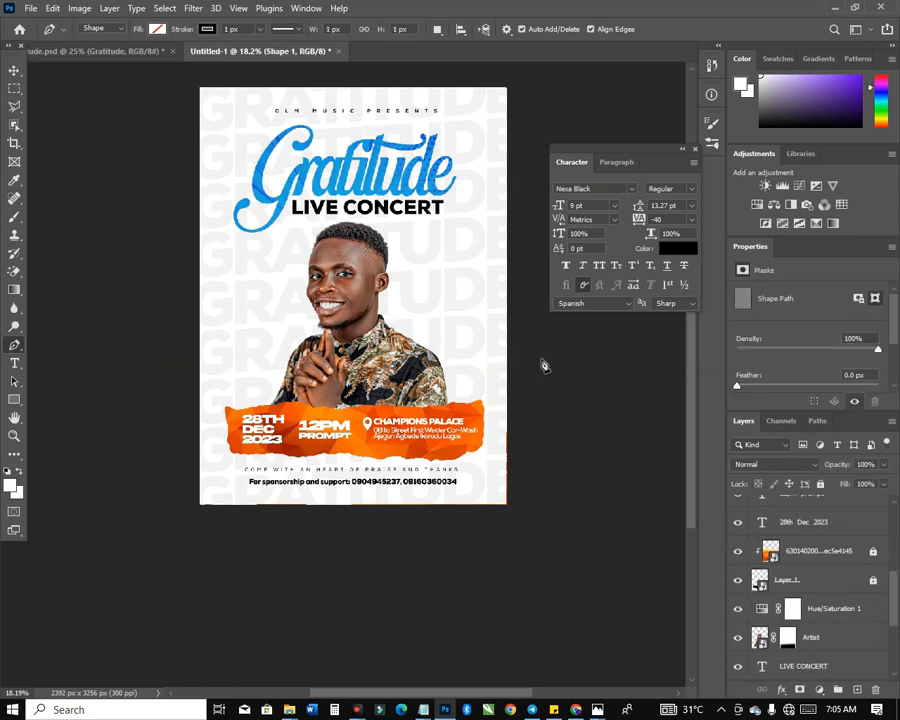
left_click_drag(542, 378, 500, 559)
key("space")
left_click_drag(212, 376, 525, 388)
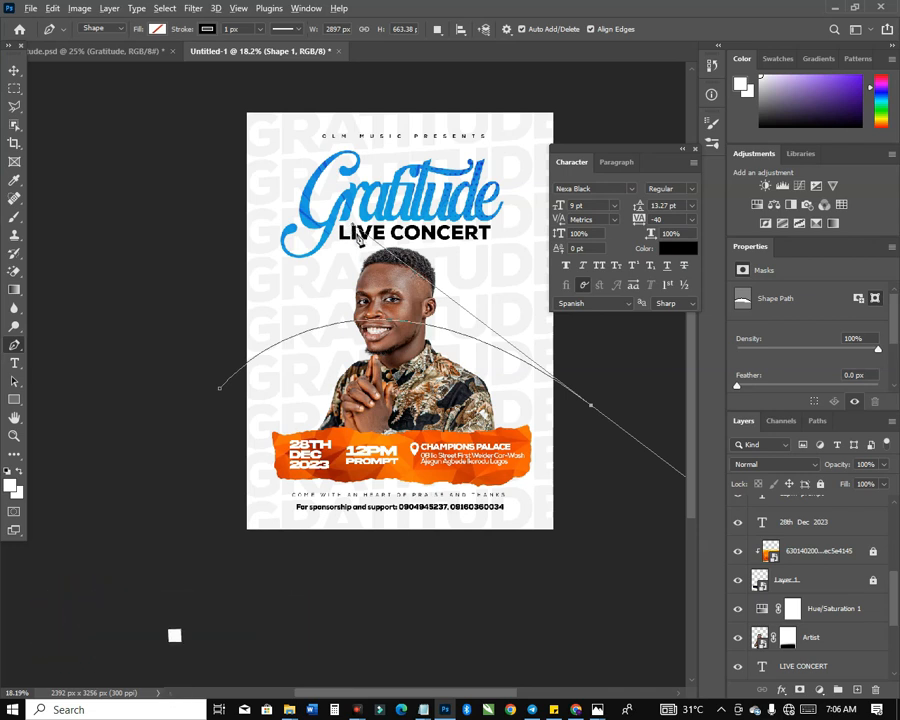
scroll(357, 238, "up", 4)
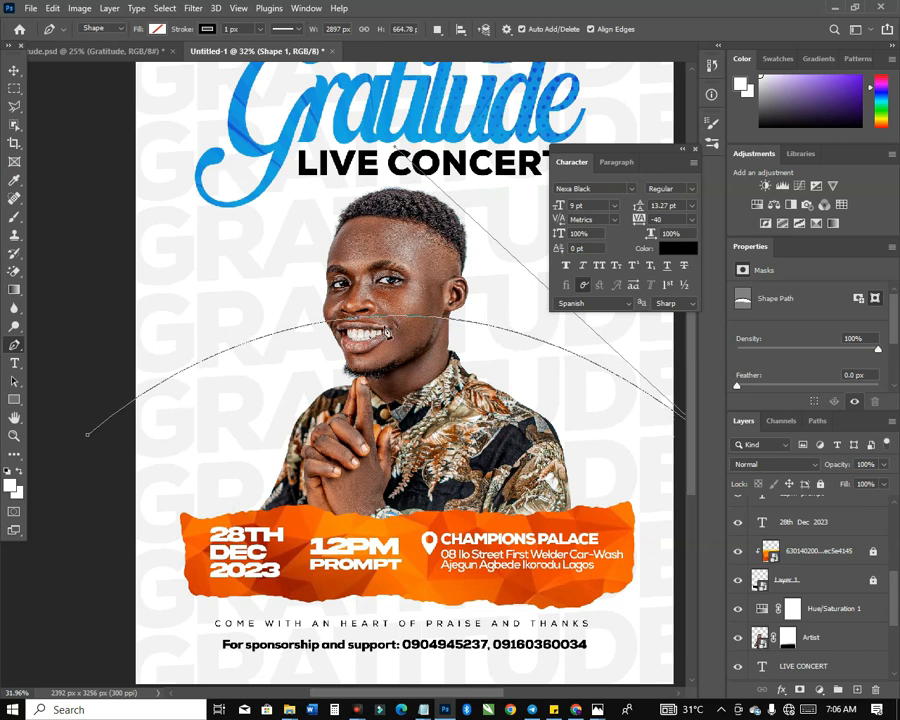
Apply the recently used green to the arc's stroke and thicken it to about 554 px.
left_click(207, 30)
left_click(119, 103)
left_click(237, 28)
left_click(259, 31)
mouse_move(260, 46)
left_mouse_down()
mouse_move(291, 57)
mouse_move(286, 50)
mouse_move(343, 52)
left_mouse_up()
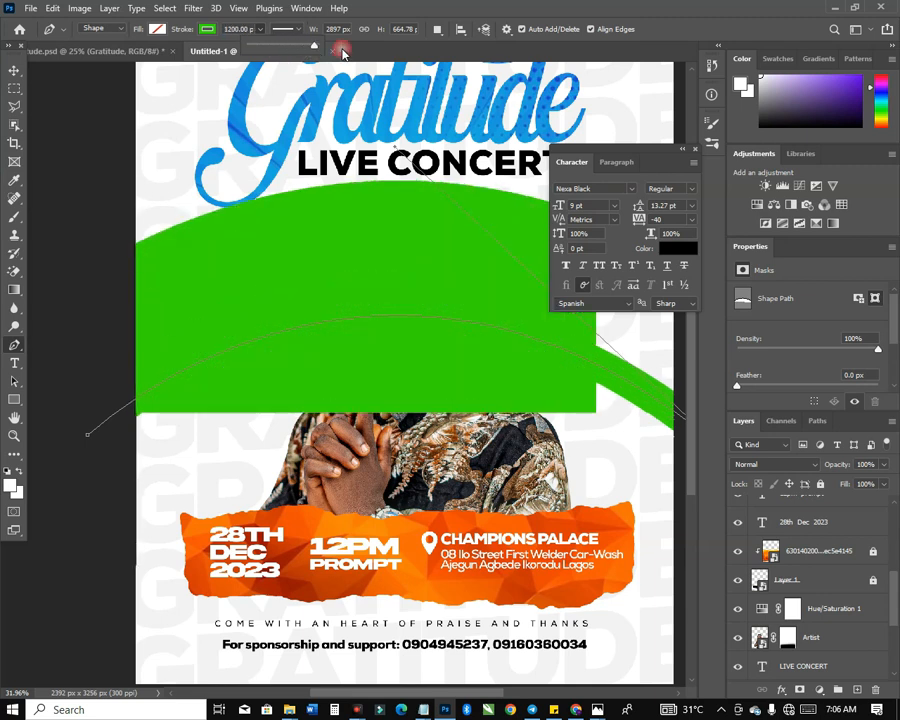
mouse_move(317, 48)
left_mouse_down()
mouse_move(301, 46)
mouse_move(311, 45)
mouse_move(306, 58)
left_mouse_up()
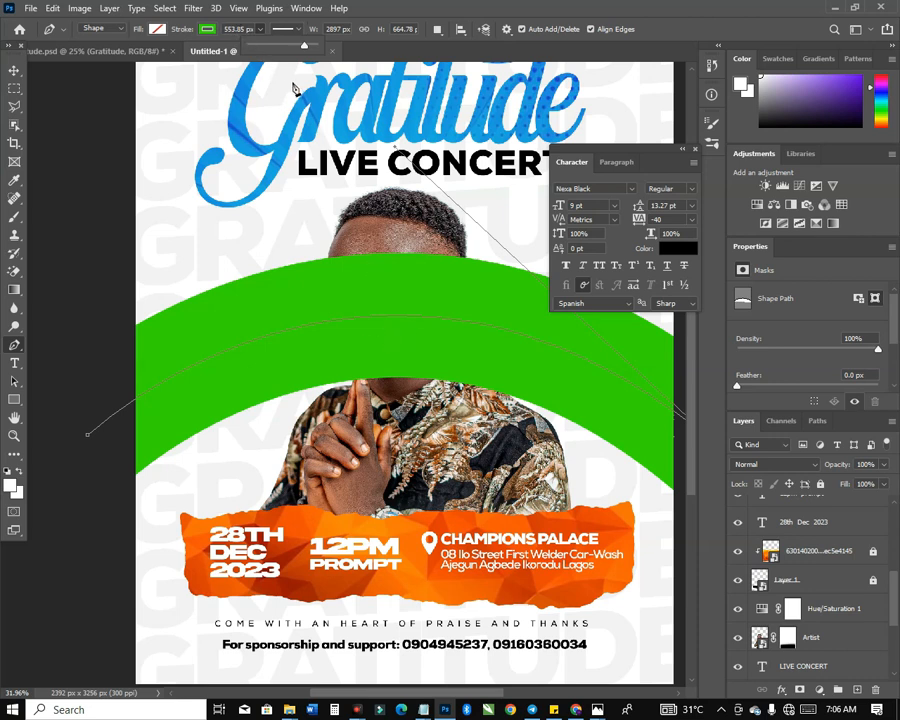
Fine-tune the arc's stroke width upward in small increments and confirm it.
left_click(237, 28)
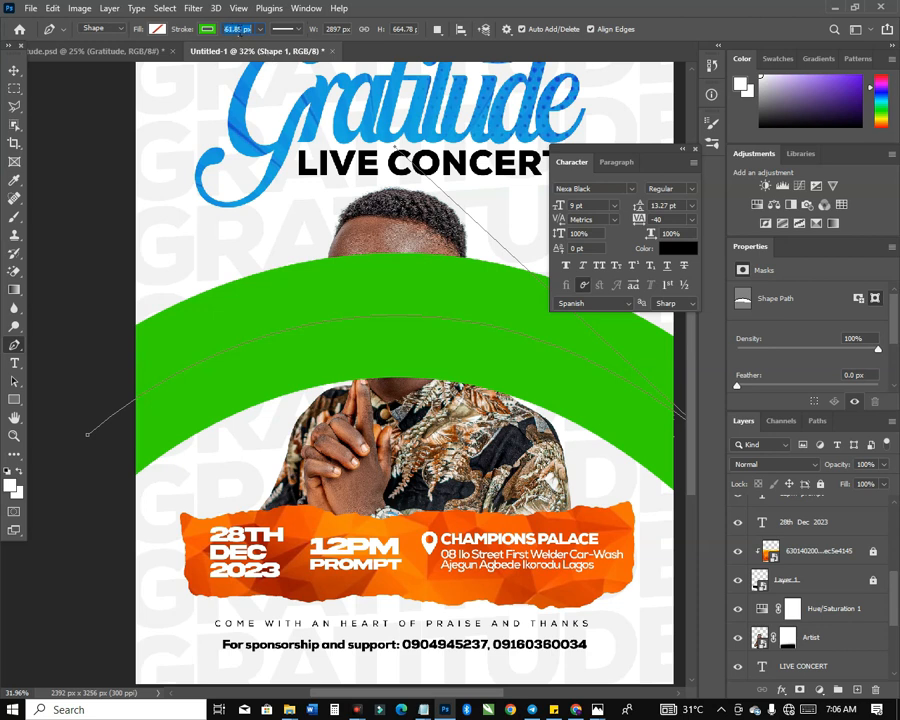
key("Return")
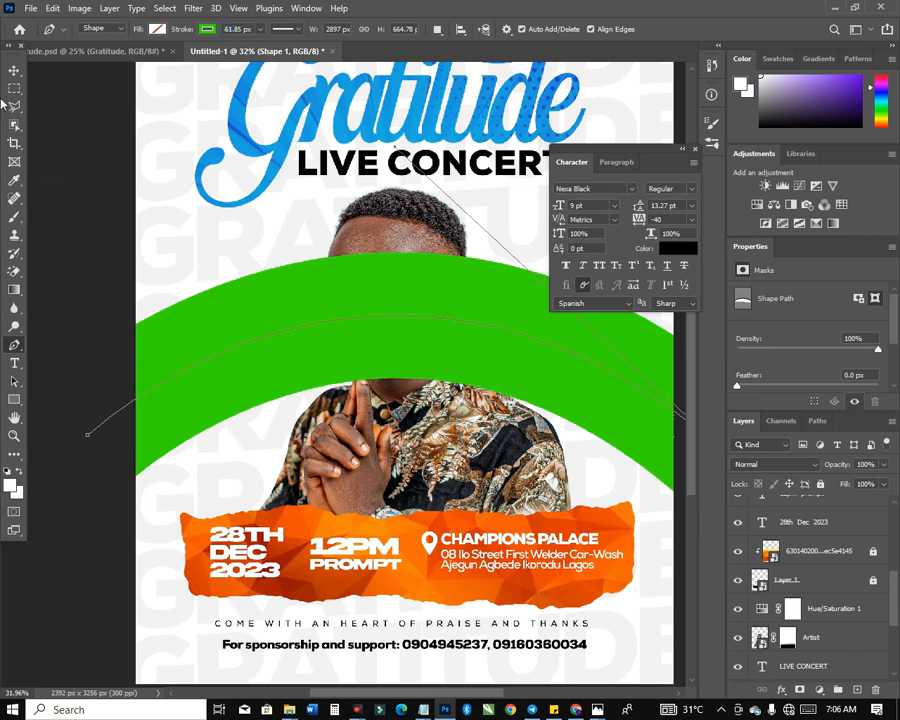
scroll(234, 26, "up", 2)
left_click(238, 30)
scroll(238, 30, "up", 7)
key("Return")
Move the green arc slightly down and place Shape 1 behind the portrait, directly above the LIVE CONCERT layer.
key("v")
left_click_drag(283, 302, 334, 366)
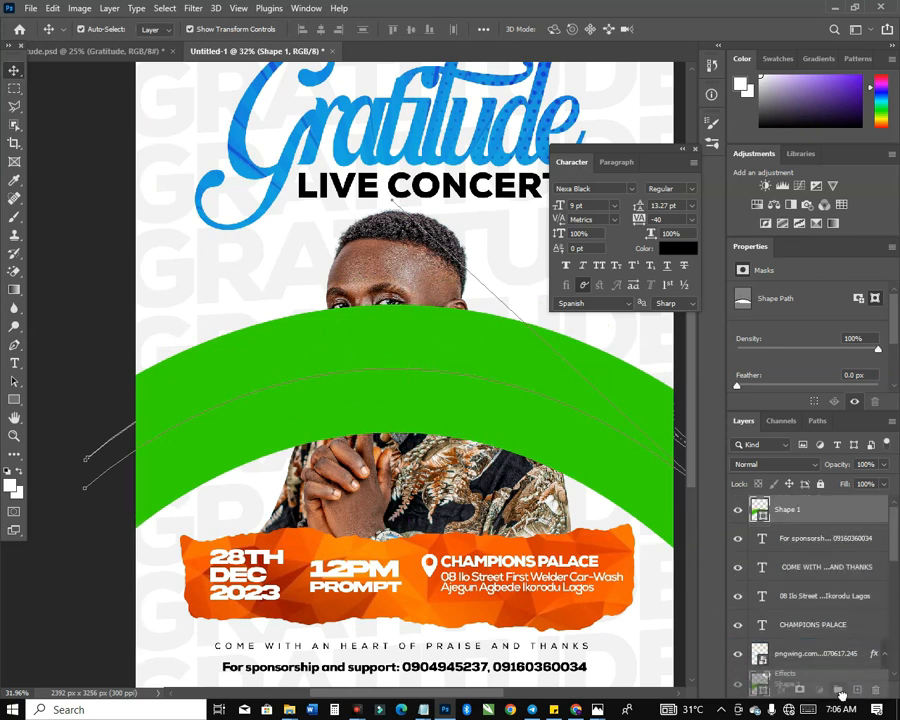
scroll(840, 524, "down", 5)
left_click_drag(843, 711, 846, 510)
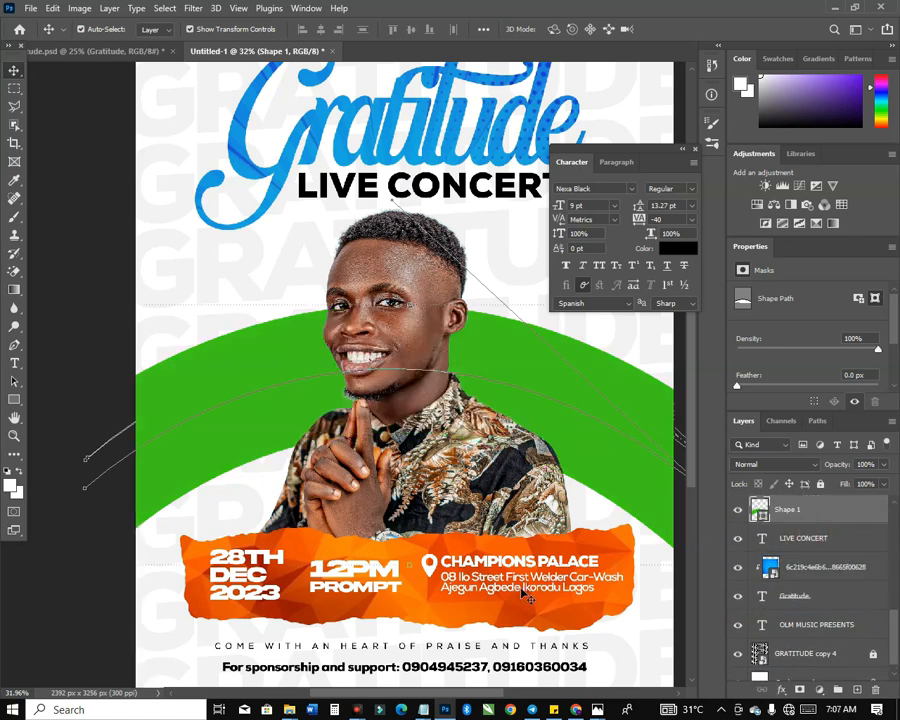
Postpone the software update, squash the green arc's height to 78.76% from its lower edge, and deselect it.
scroll(450, 445, "down", 2)
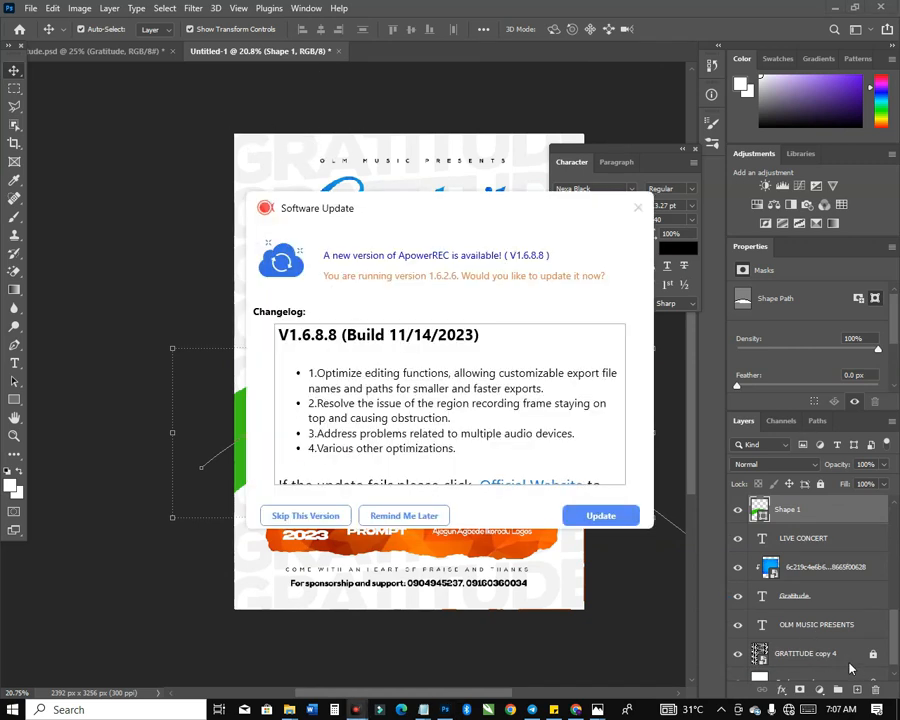
left_click(426, 515)
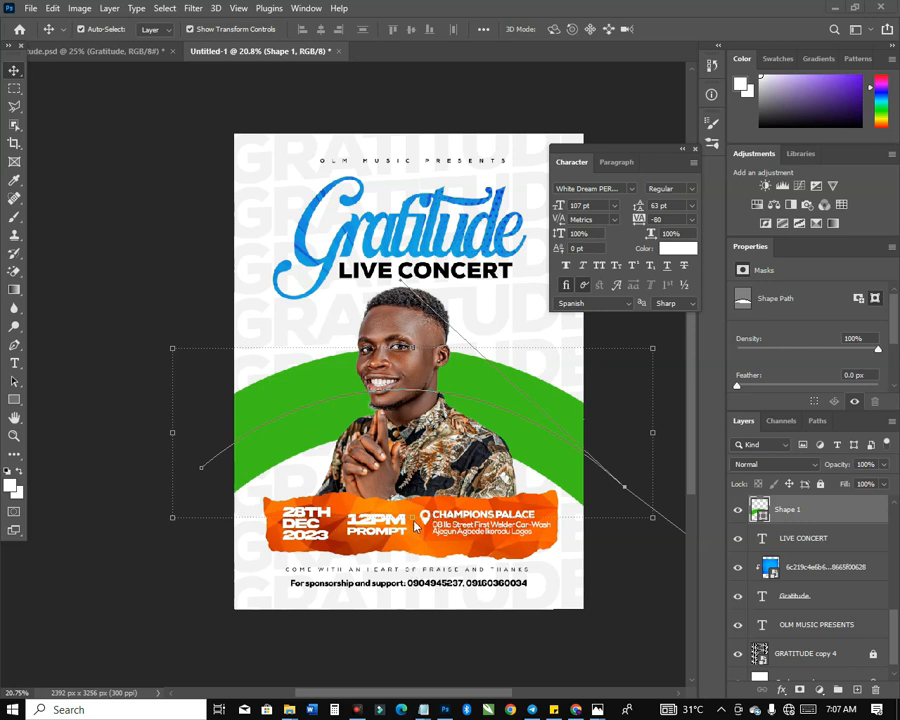
left_click_drag(412, 517, 413, 482)
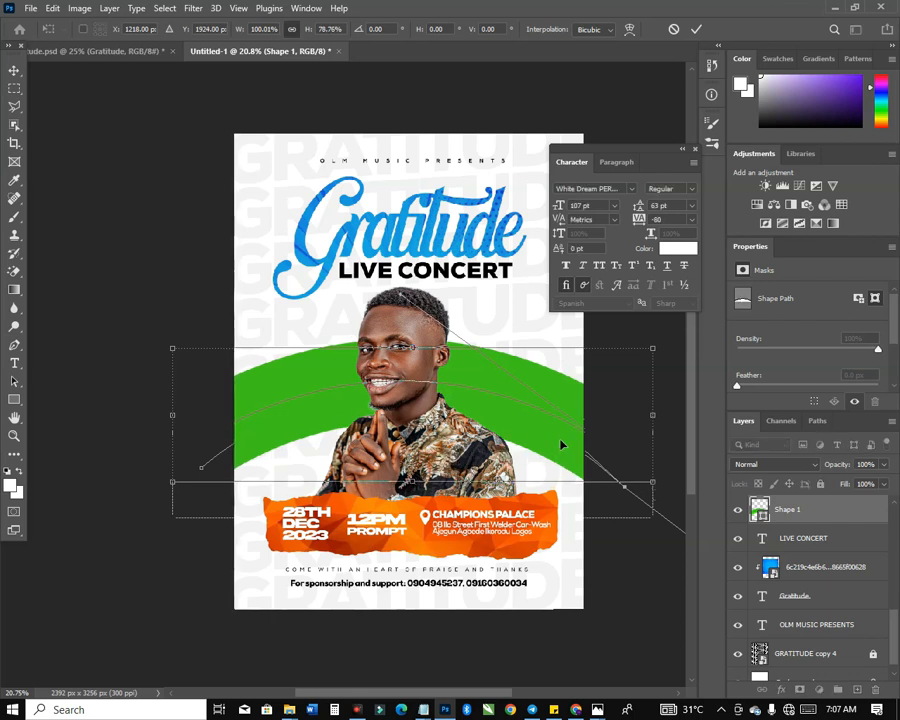
key("Return")
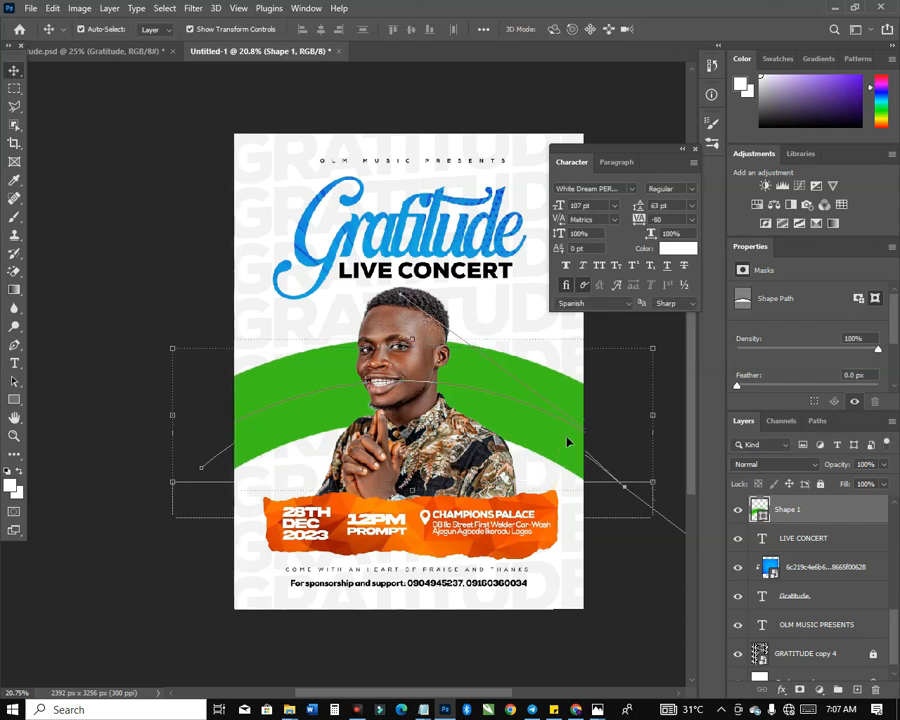
left_click(672, 460)
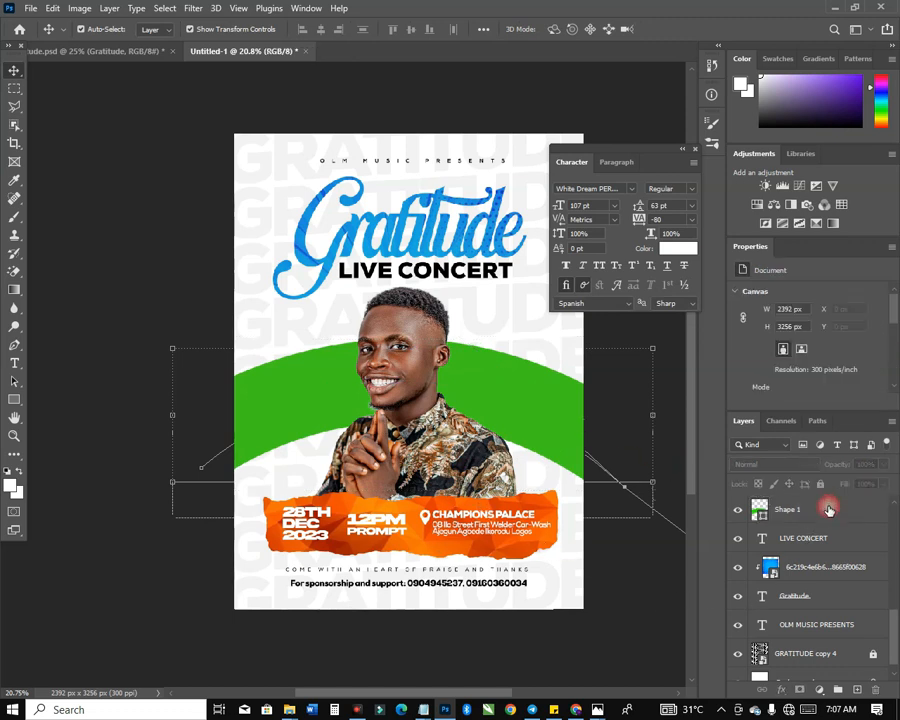
Place the c86935370eb6c0d2945e5782acfb0711 image above Shape 1, scale it to 74.37% over the arc's left half, and clip it to the arc.
left_click(828, 510)
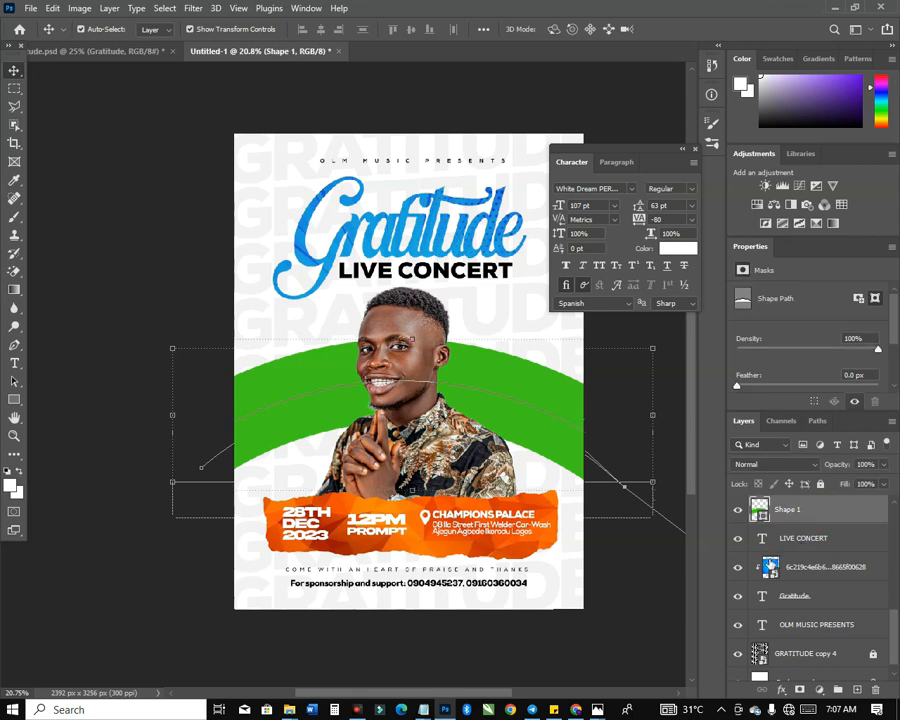
mouse_move(289, 709)
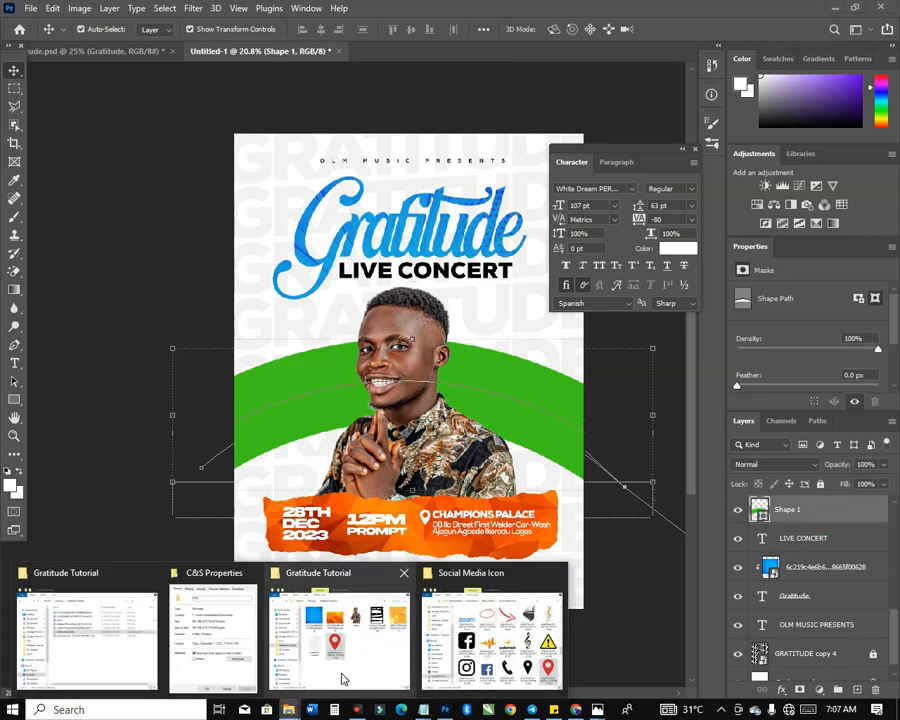
left_click(343, 679)
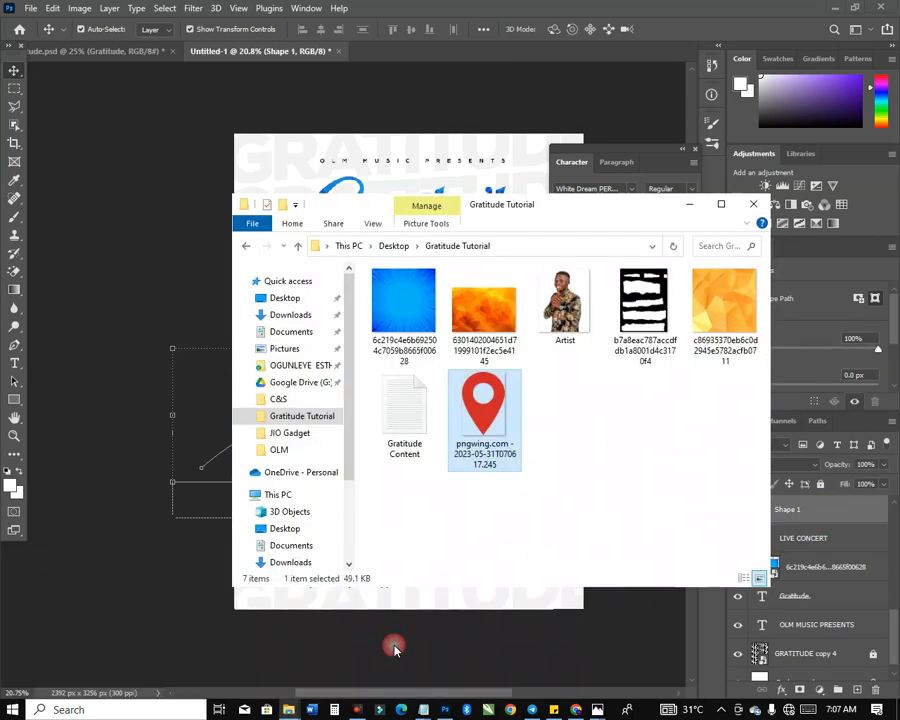
left_click(719, 308)
left_click_drag(726, 313, 163, 327)
left_click_drag(536, 377, 458, 364)
left_click_drag(501, 188, 413, 273)
left_click_drag(327, 325, 331, 313)
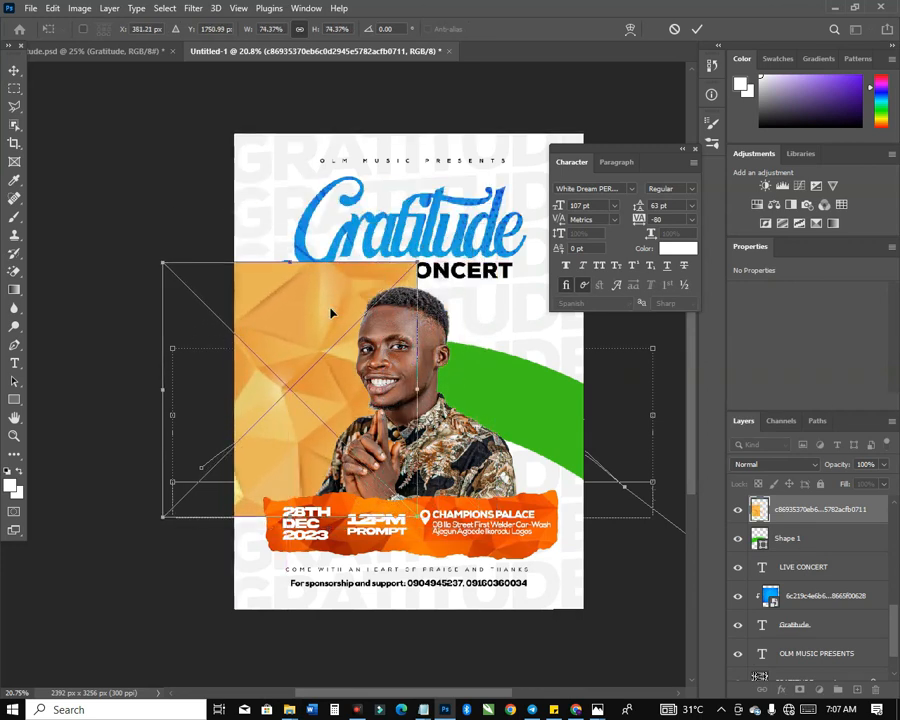
left_click_drag(806, 535, 791, 519)
left_click(791, 519, "alt")
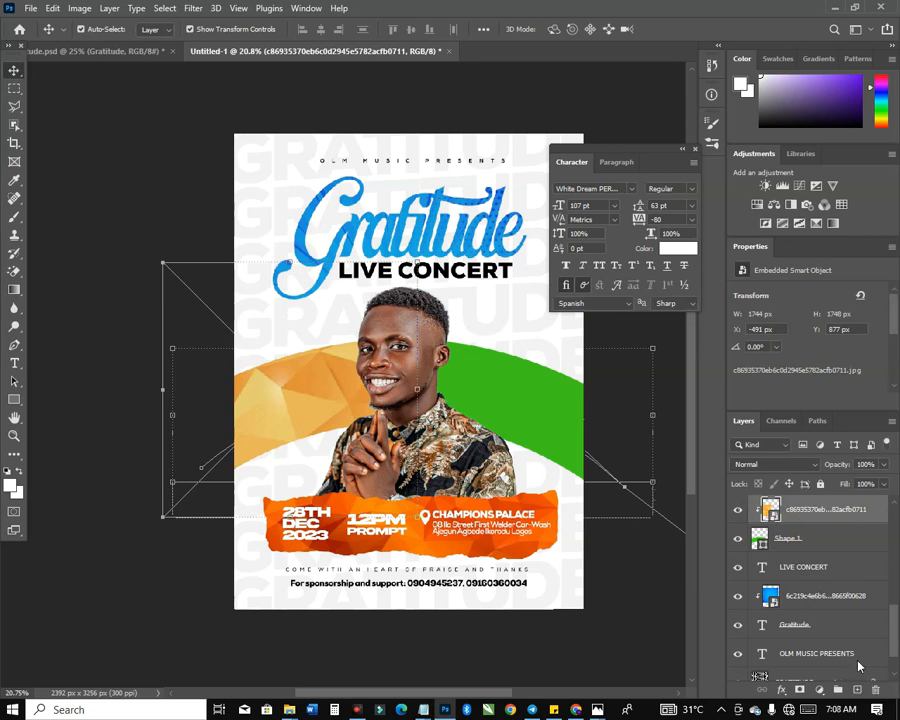
Compare the arc with the finished Gratitude flyer document, then shift the clipped pale orange texture and delete its layer.
key("ctrl+Tab")
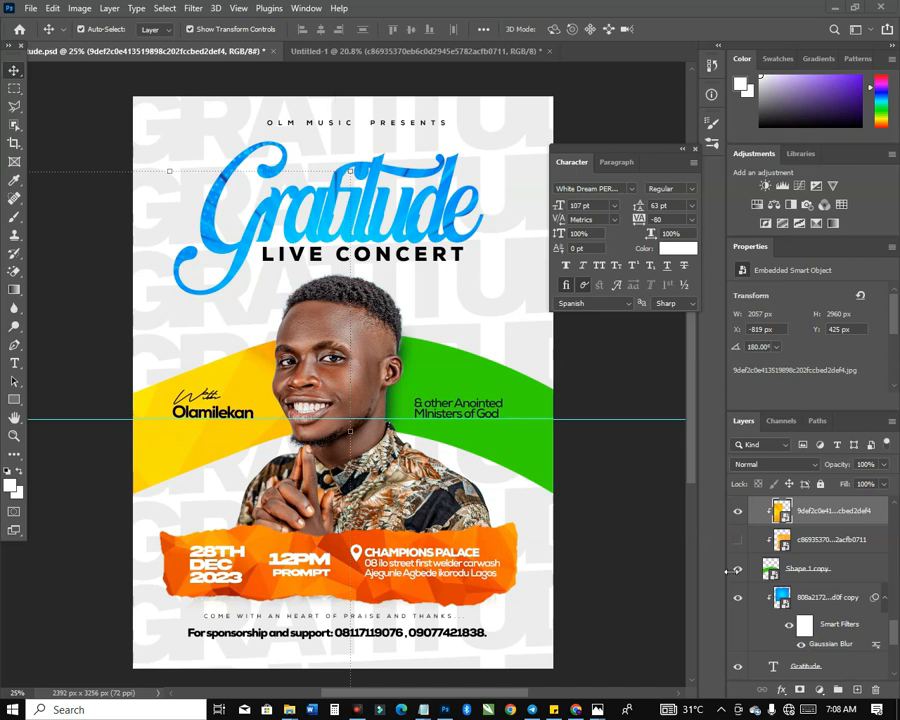
key("ctrl+Tab")
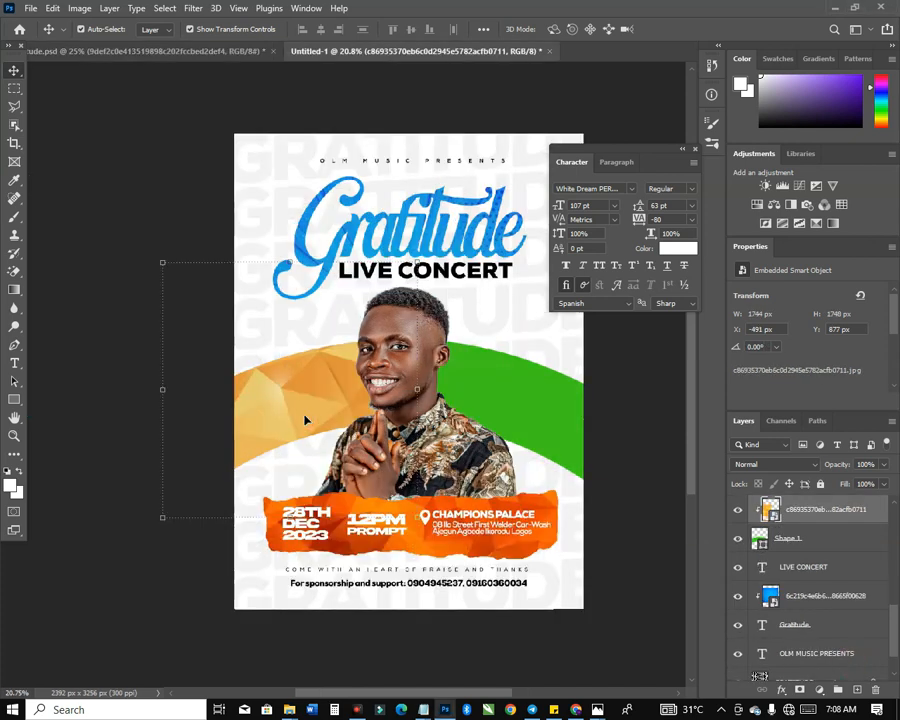
mouse_move(315, 413)
left_mouse_down()
mouse_move(282, 378)
mouse_move(284, 482)
mouse_move(314, 444)
mouse_move(311, 392)
left_mouse_up()
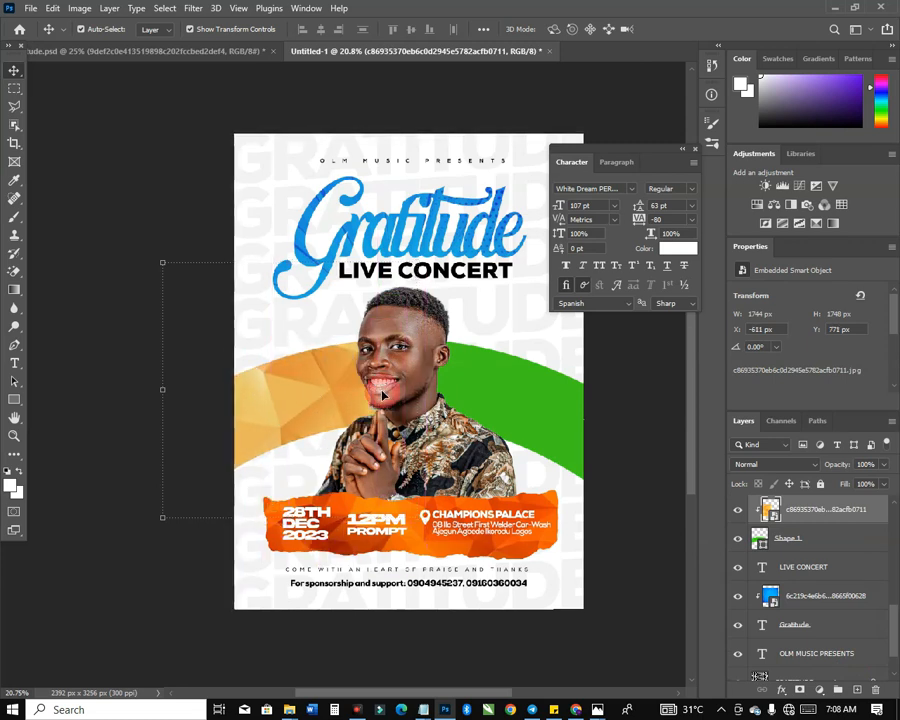
key("Delete")
Place the golden 9def2c0e413519898c202fccbed2def4 image from the Gratitude Tutorial folder into the flyer above Shape 1.
key("alt+Tab")
key("alt+Tab")
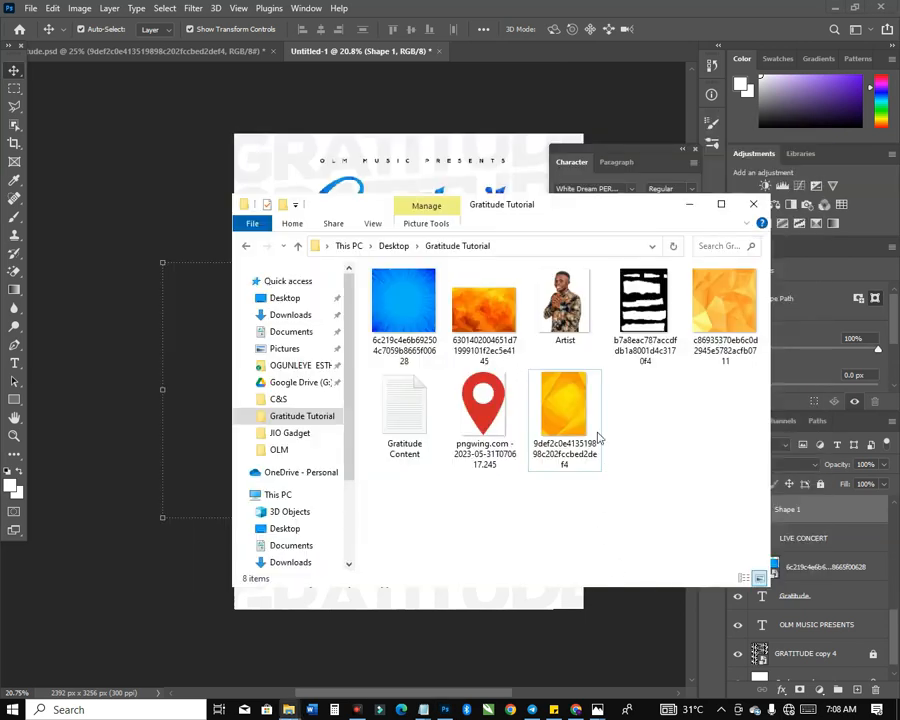
left_click(585, 405)
left_click_drag(563, 432, 283, 404)
key("alt+Tab")
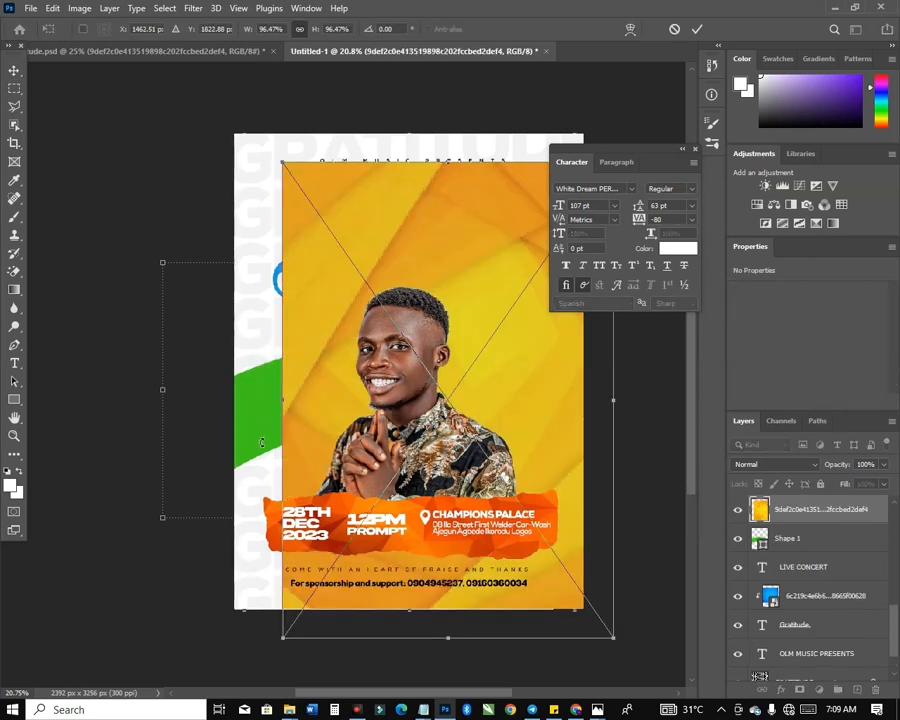
Move the golden texture over the flyer's left half, with one edge near the canvas center, and clip it to the green arc.
left_click_drag(563, 453, 381, 390)
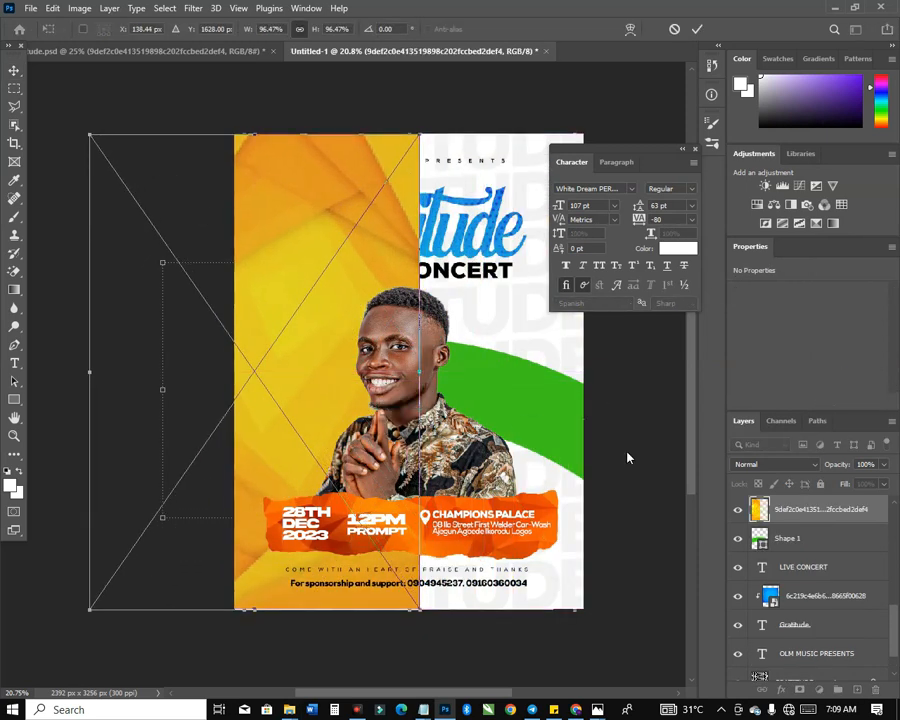
key("Return")
left_click(785, 526, "alt")
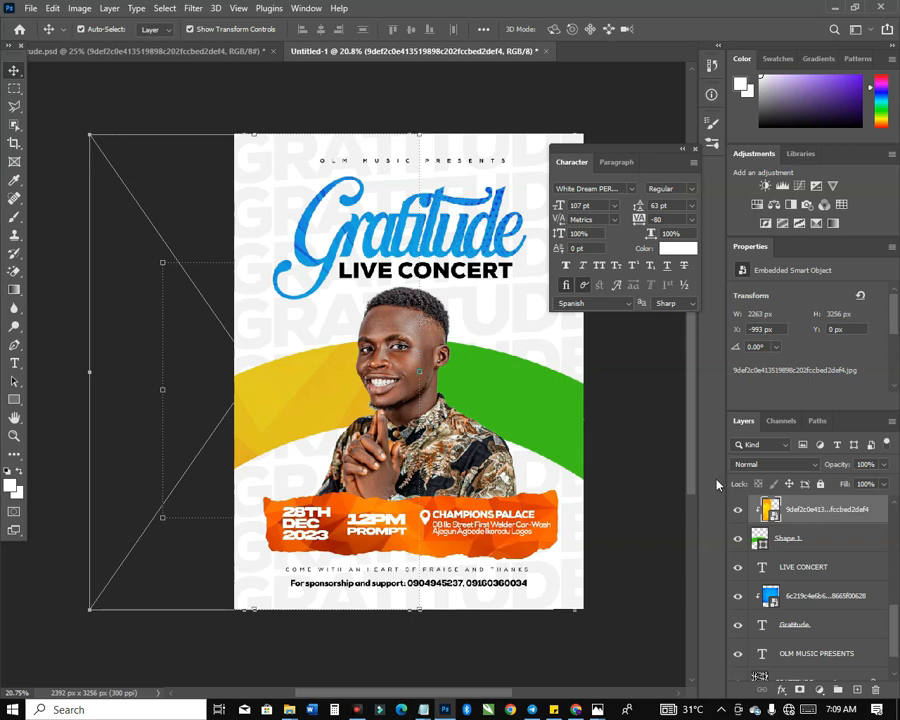
scroll(378, 425, "up", 10)
scroll(390, 430, "down", 10)
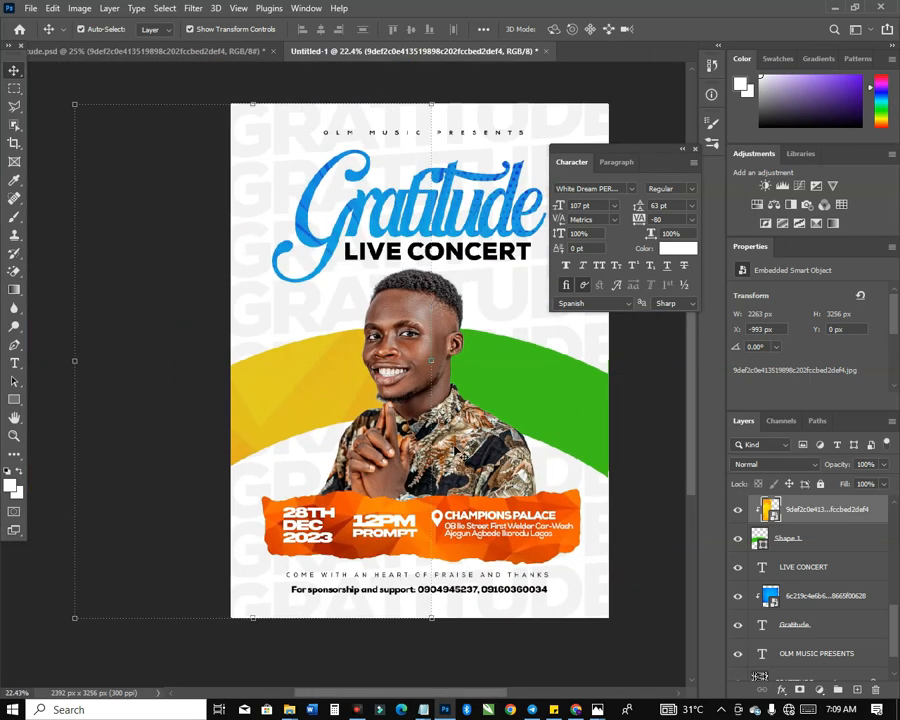
Start a text layer above the golden texture and copy the word "With" from the Gratitude Content notes.
left_click(452, 446)
left_click(336, 393)
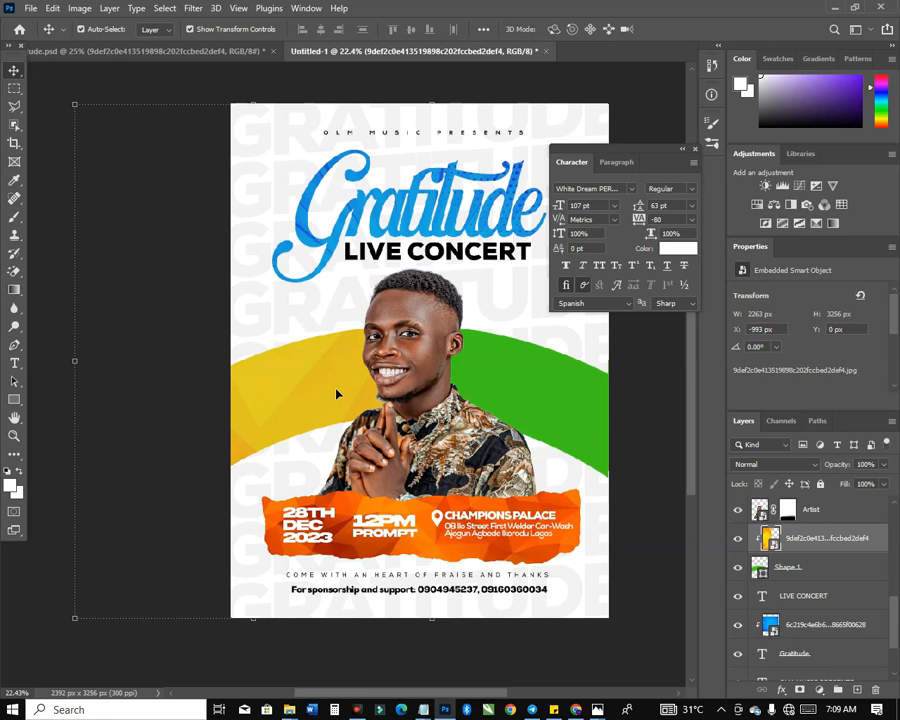
left_click(14, 363)
left_click(323, 318)
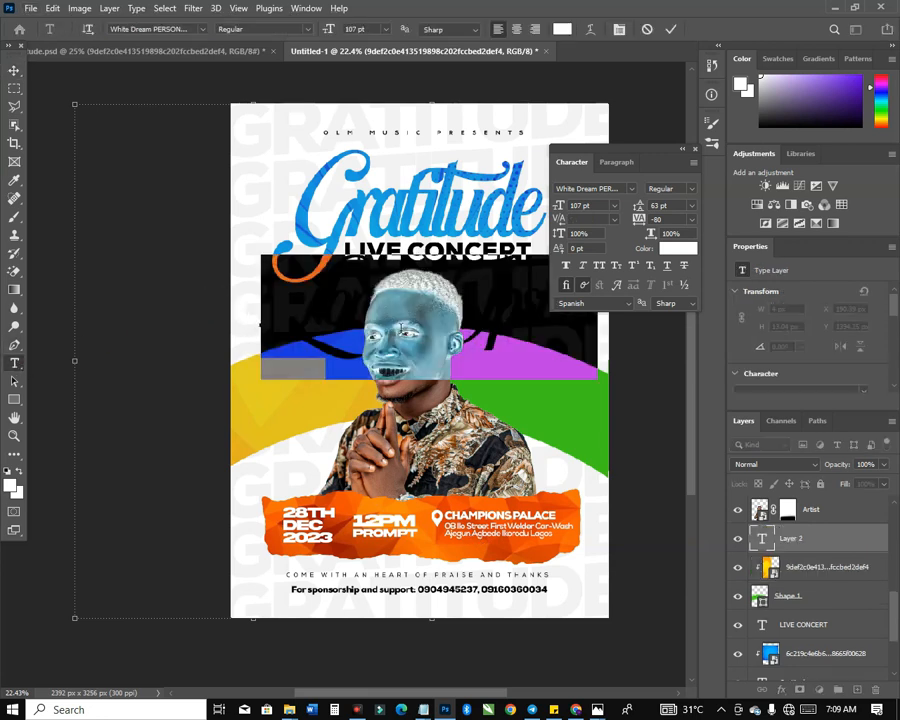
key("alt+Tab")
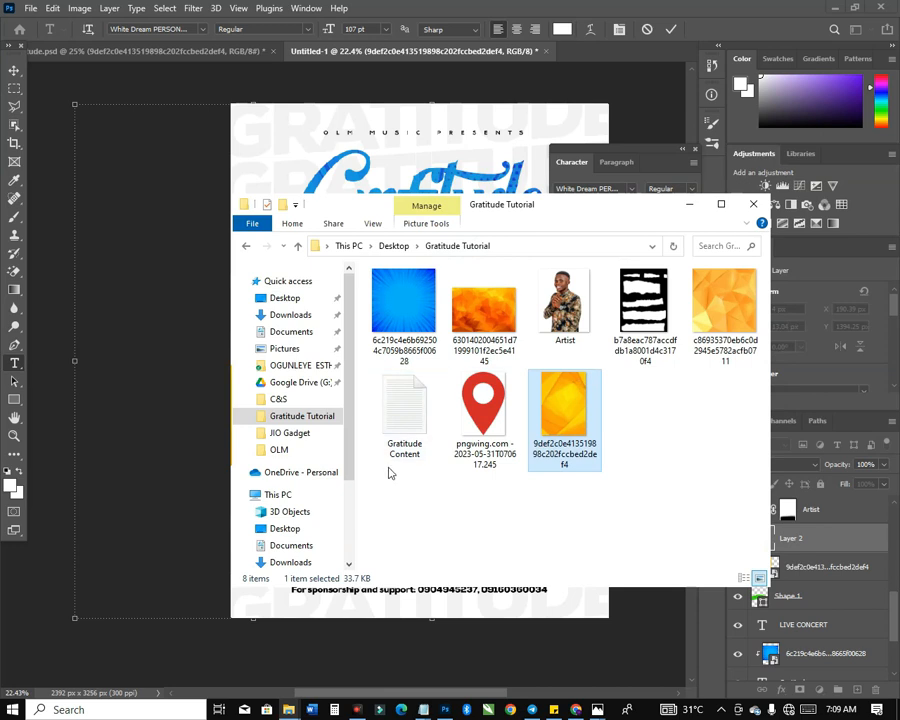
key("alt+Tab")
key("alt+Tab")
key("alt+Tab")
key("alt+Tab")
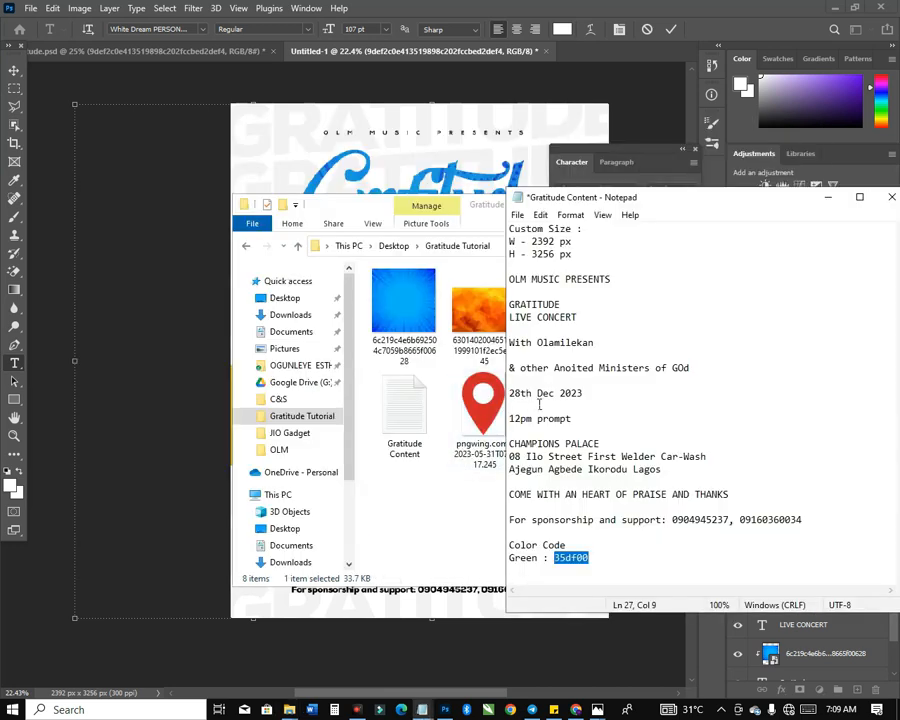
left_click_drag(541, 344, 506, 344)
key("ctrl+c")
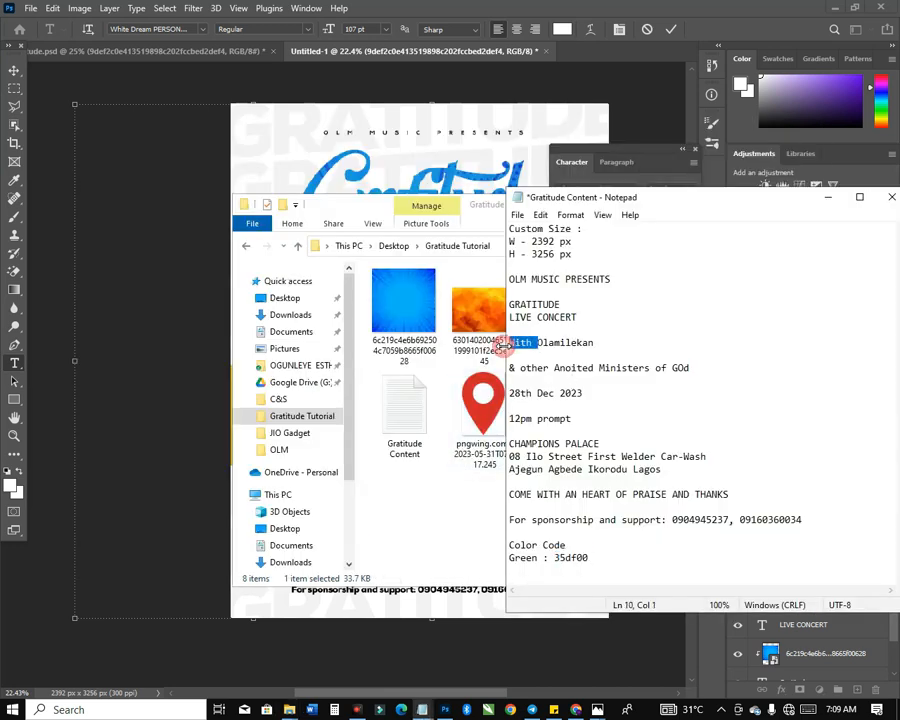
Paste "With" into the new text layer in Photoshop and move it onto the golden half of the arc.
key("alt+Tab")
key("alt+Tab")
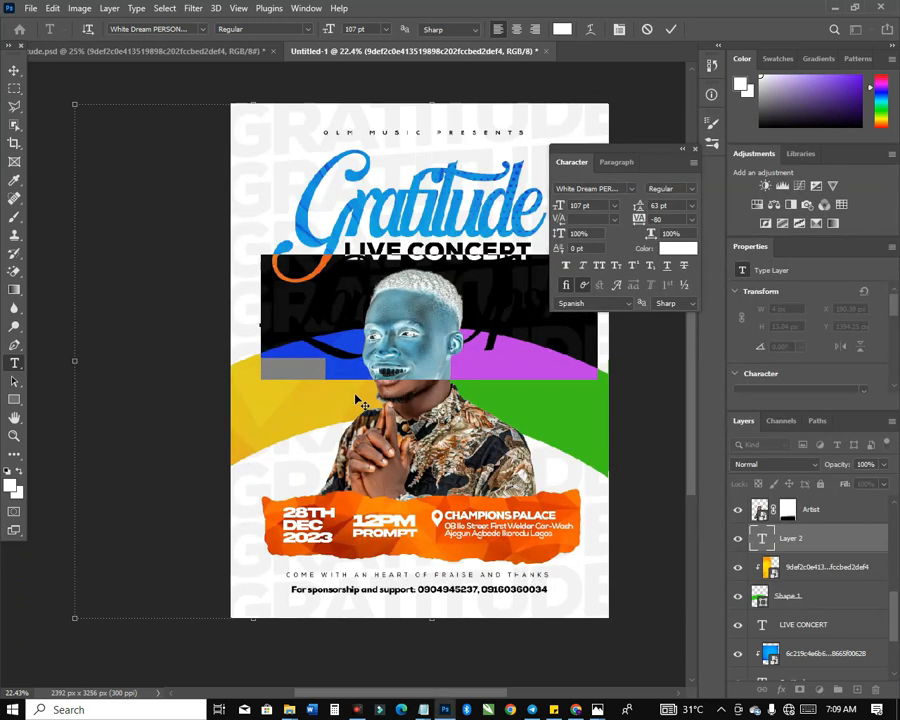
key("ctrl+v")
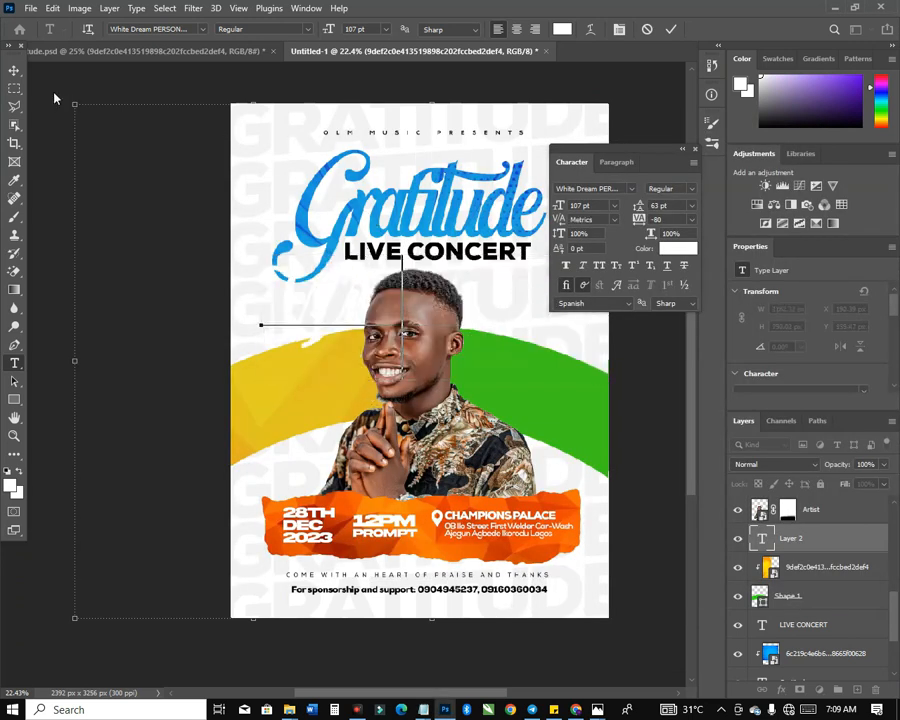
left_click(14, 71)
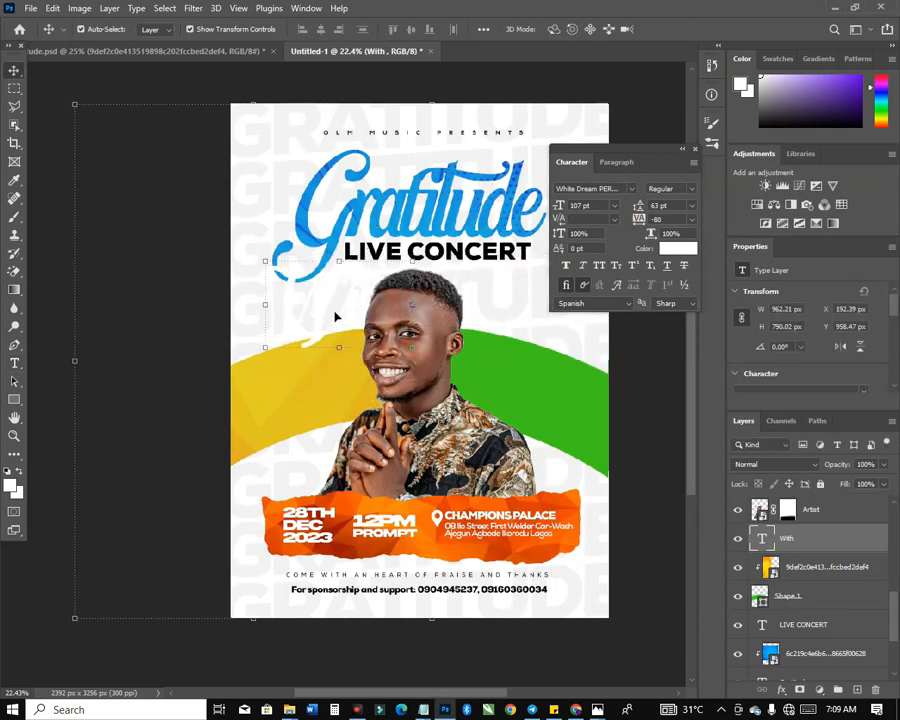
left_click_drag(338, 321, 315, 408)
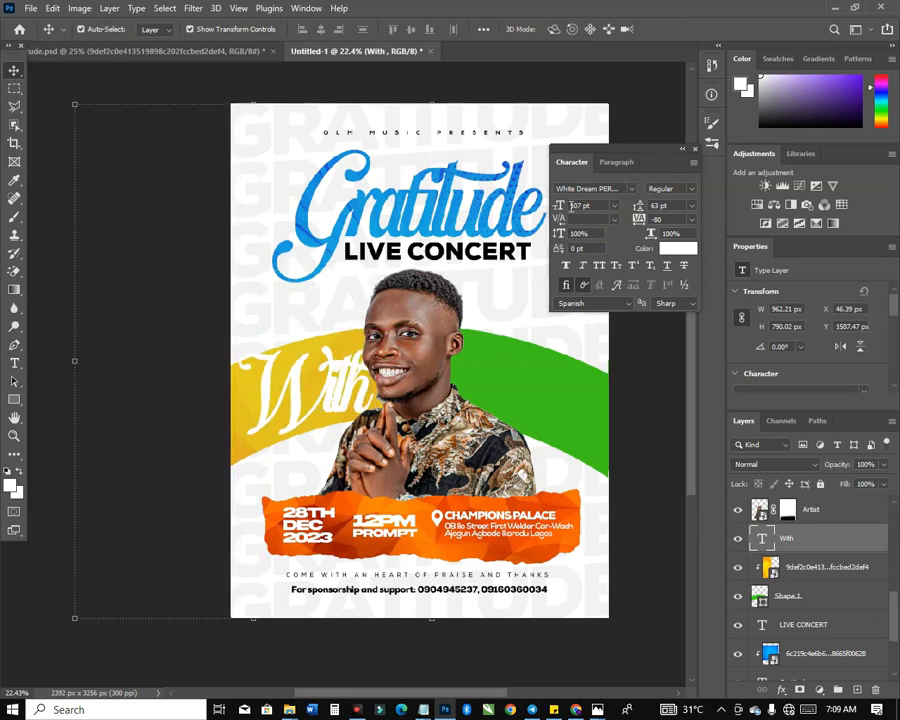
Set the "With" text to 78 pt in the Autografia PERSONAL USE ONLY Medium font.
left_click(575, 205)
type("79")
key("Return")
key("Down")
left_click(620, 189)
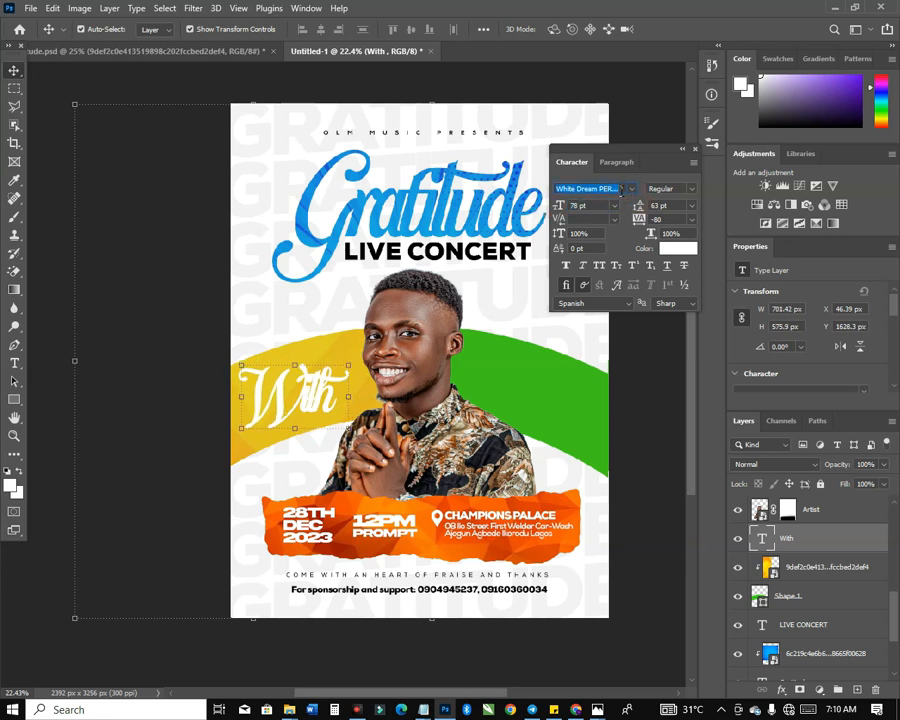
type("auto")
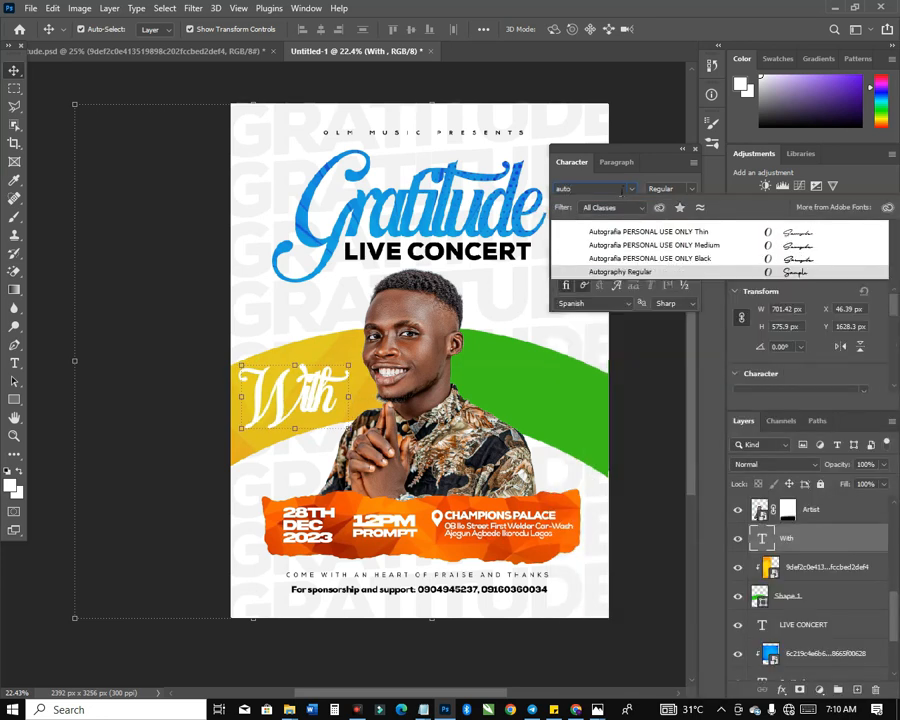
left_click(620, 245)
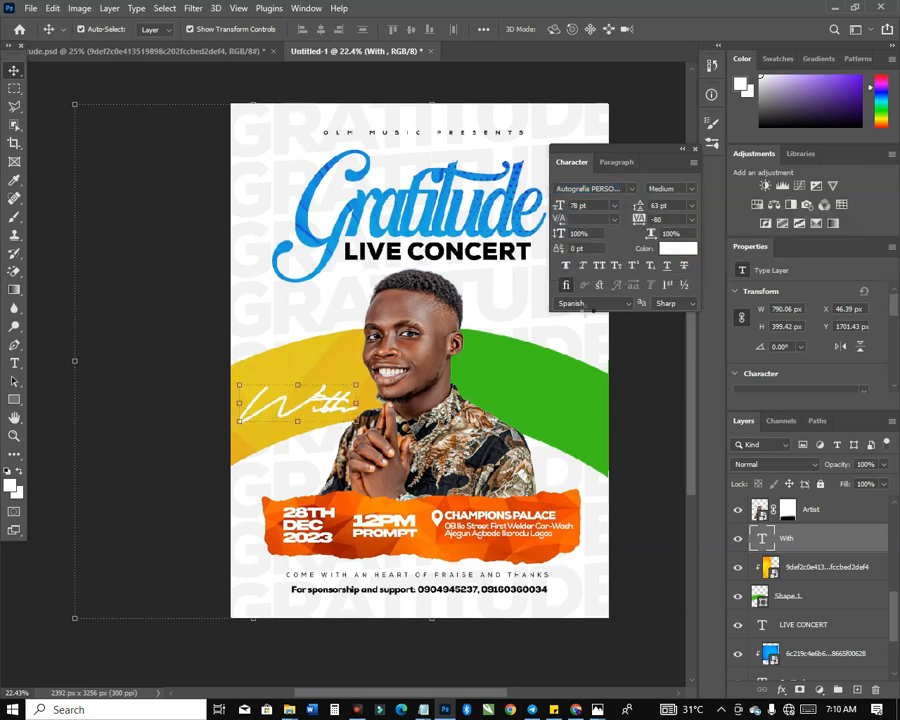
Change the color of the "With" text to dark gray.
left_click(672, 247)
left_click(538, 588)
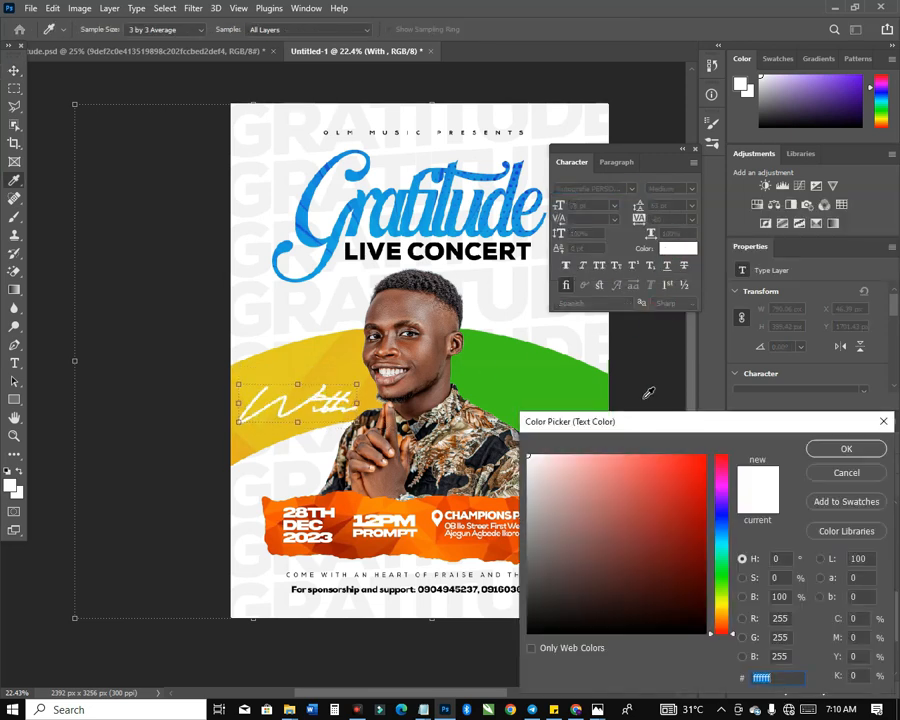
left_click(542, 644)
key("Return")
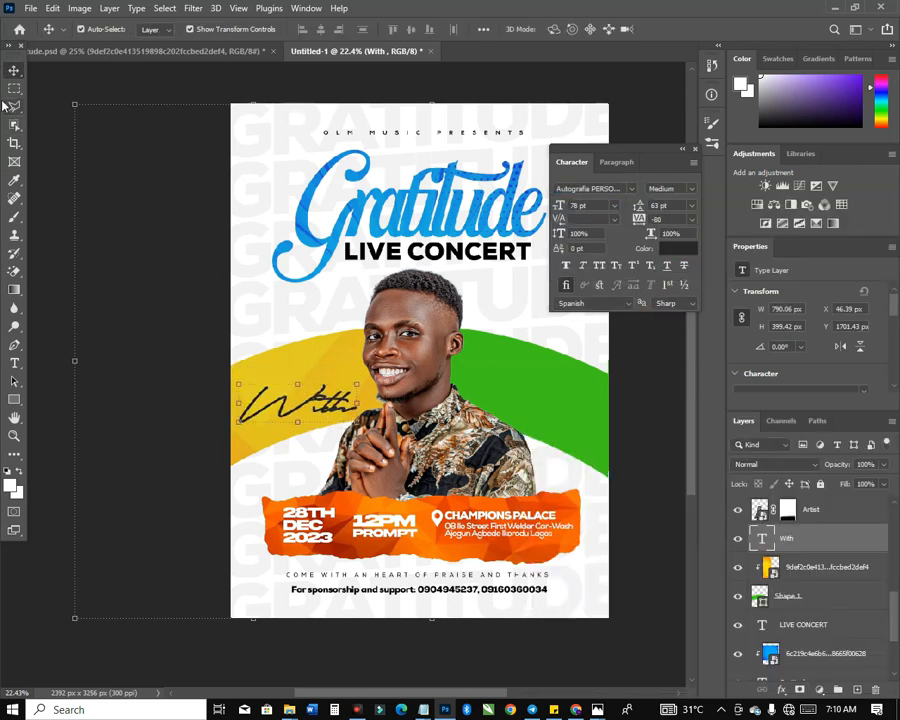
Scale the "With" text to 38.32% on the golden arc and add a horizontal guide just below the portrait's chin.
left_click_drag(333, 382, 314, 363)
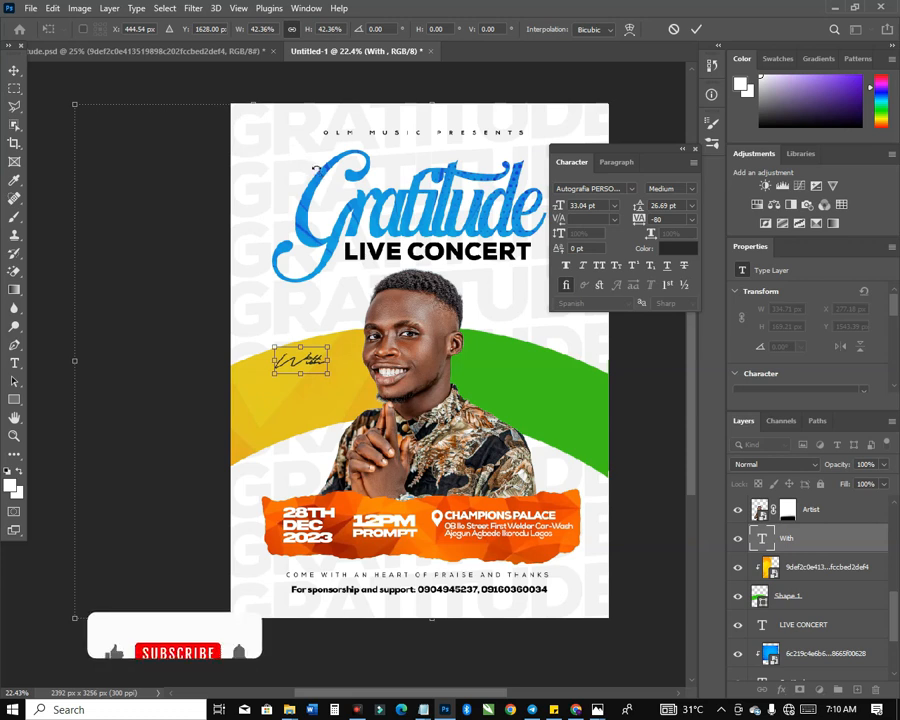
key("ctrl+r")
left_click_drag(376, 67, 377, 422)
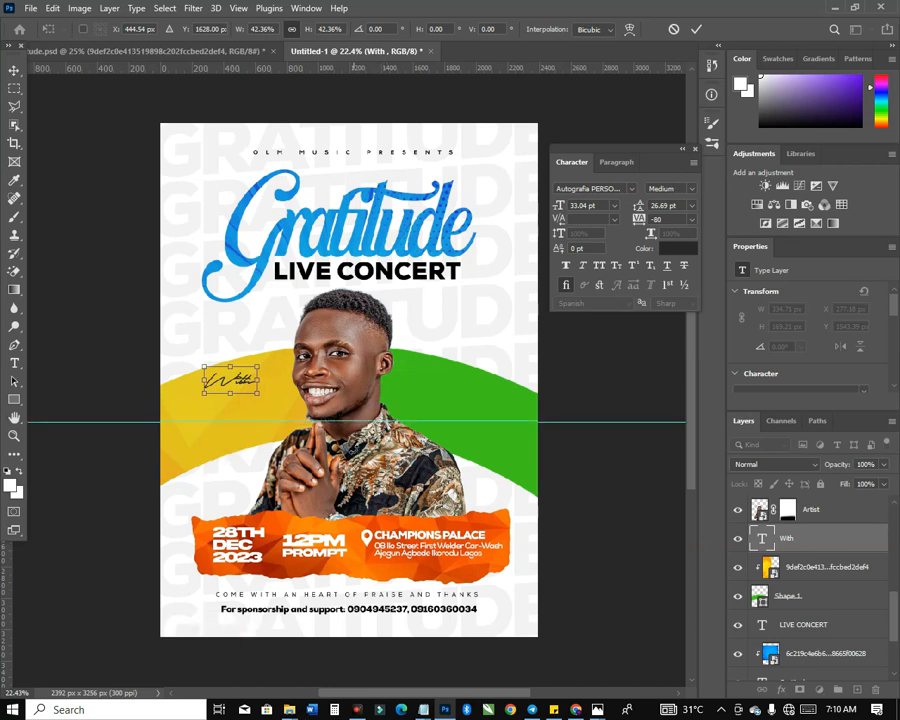
left_click_drag(200, 362, 260, 395)
key("alt+space")
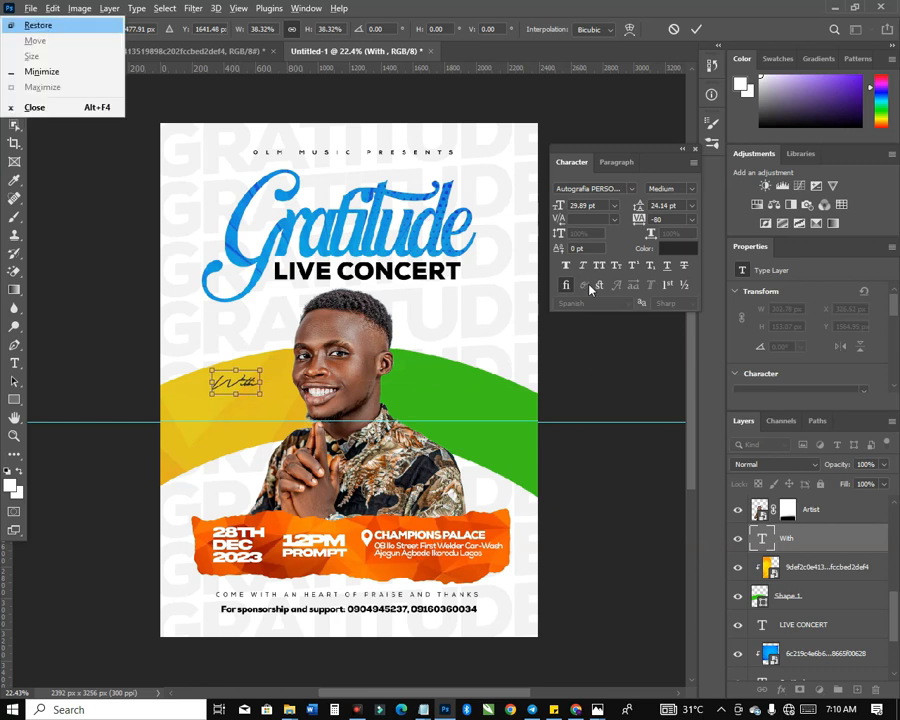
key("Escape")
Copy the artist's name from the notes, duplicate the "With" text below itself, and replace the copy's wording with that name.
key("alt+Tab")
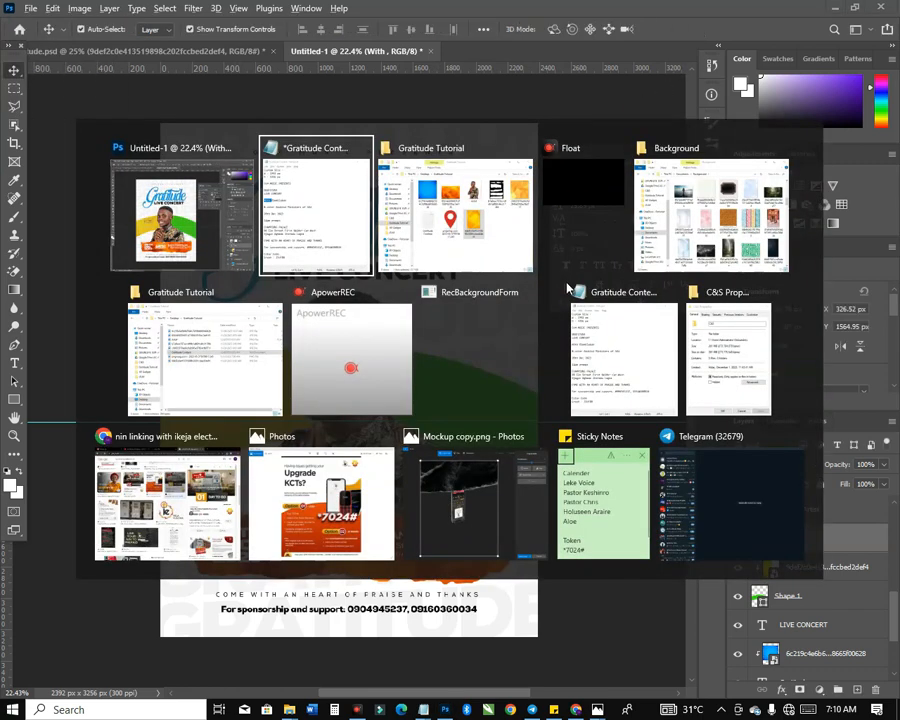
left_click_drag(600, 342, 539, 342)
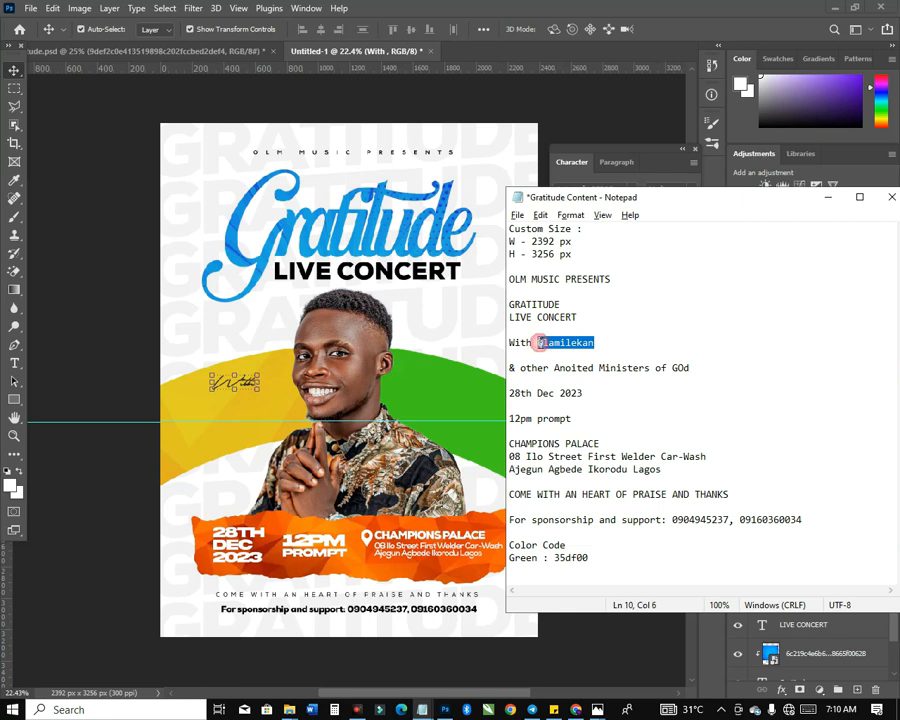
left_click(229, 365)
left_click_drag(252, 389, 249, 407)
key("t")
double_click(249, 407)
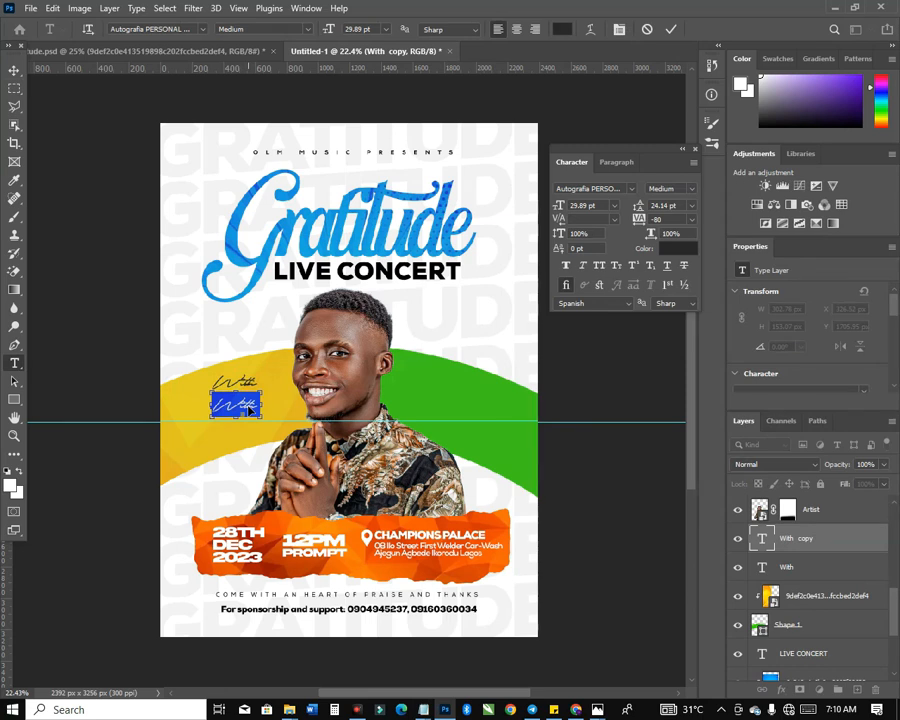
key("ctrl+v")
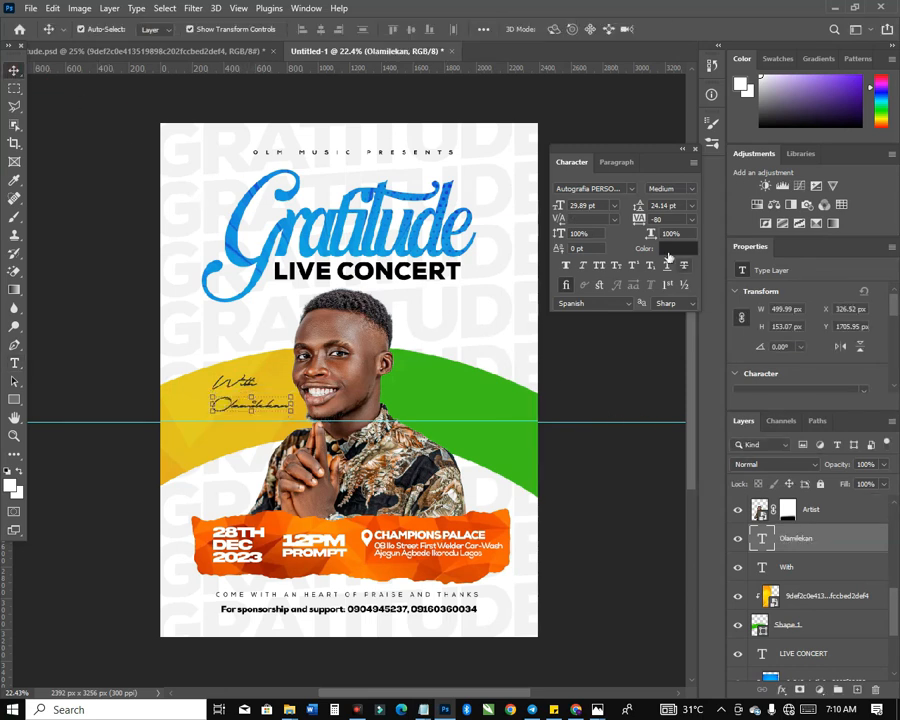
Set the artist's name in Nexa Heavy and color it black.
left_click(631, 189)
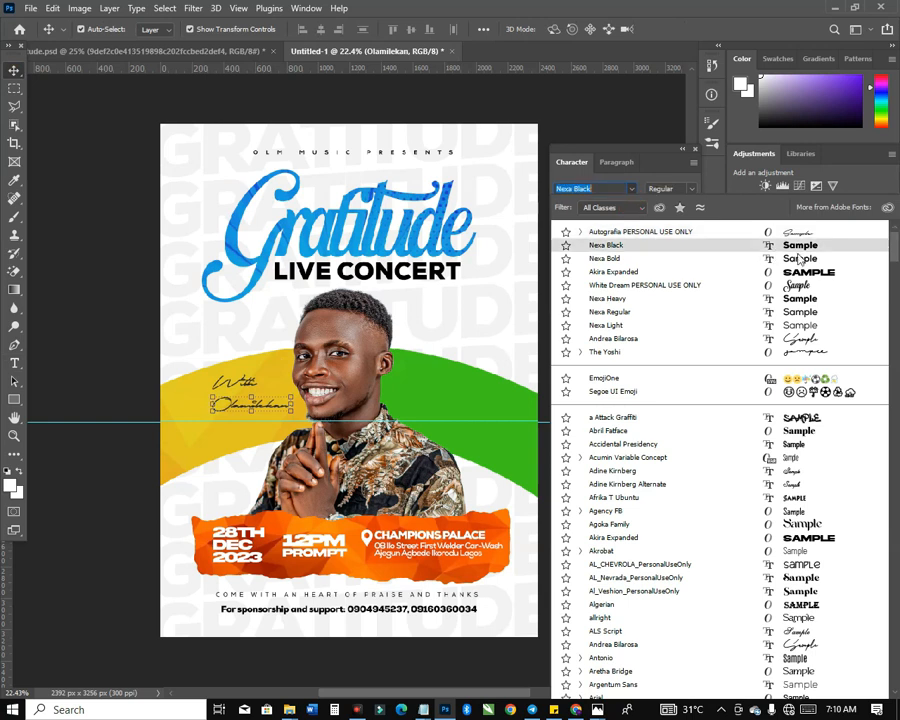
left_click(806, 300)
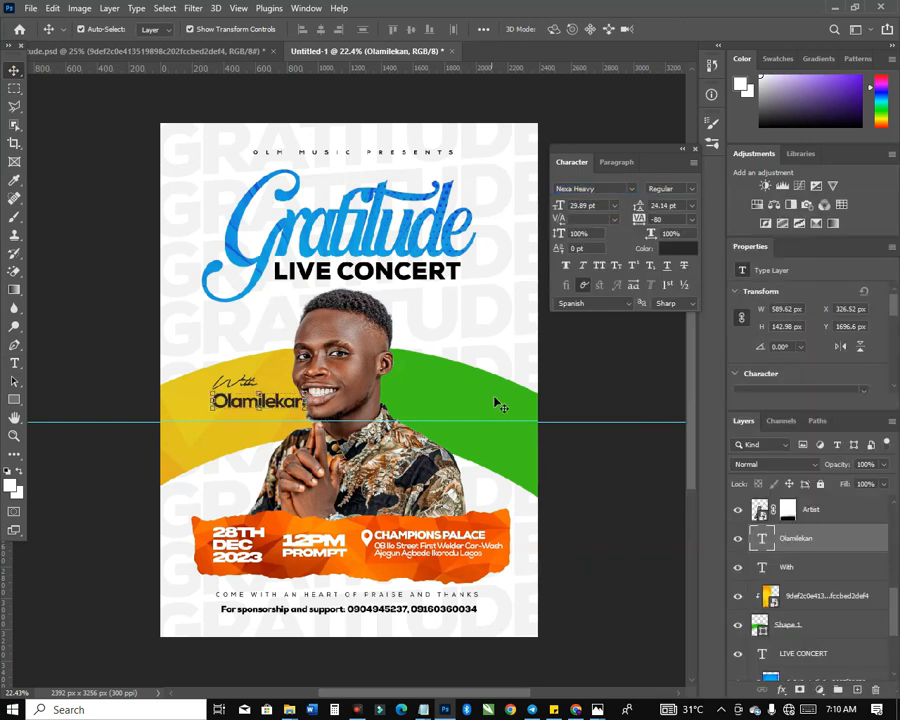
left_click(663, 250)
left_click_drag(560, 545, 537, 648)
key("Return")
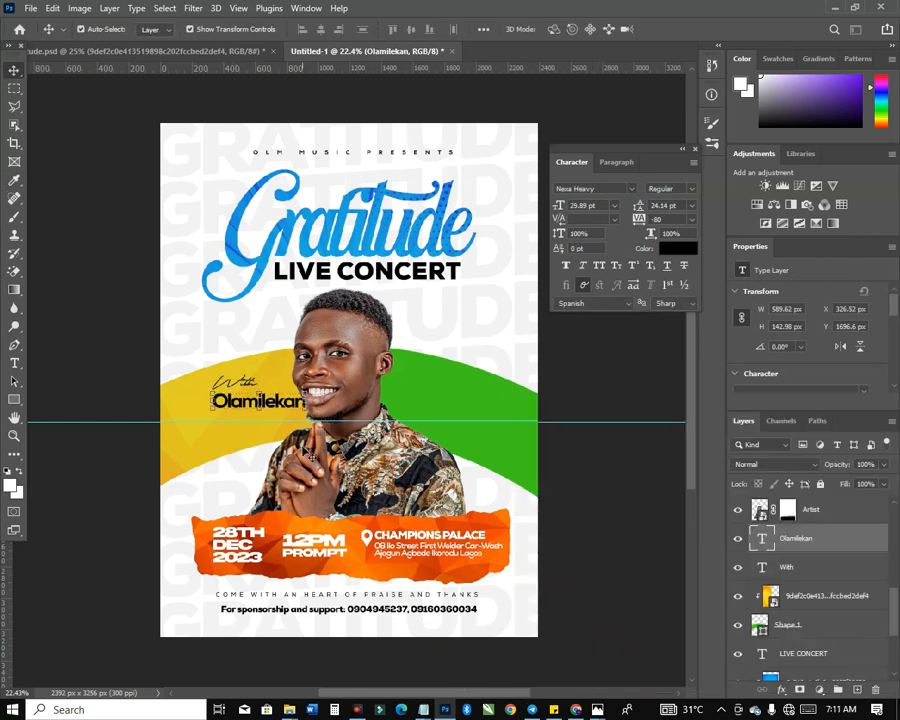
Scale the artist's name to 92.67% and position it on the golden arc just above the horizontal guide.
left_click_drag(271, 404, 287, 429)
key("ctrl+t")
key("Return")
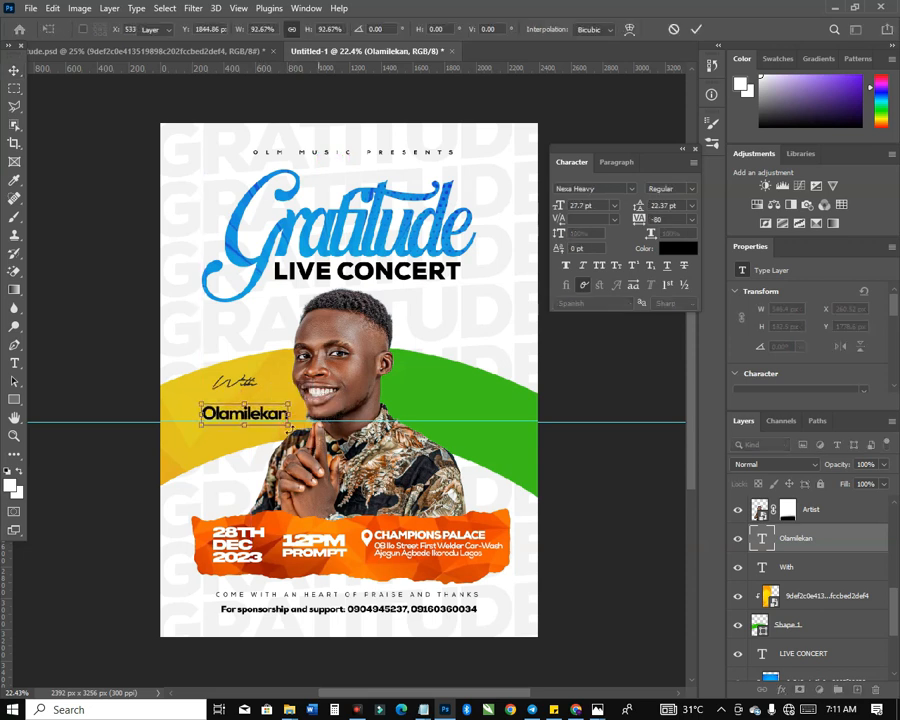
Move the "With" text directly above the start of the artist's name and scale it to 107.31%.
left_click(239, 391)
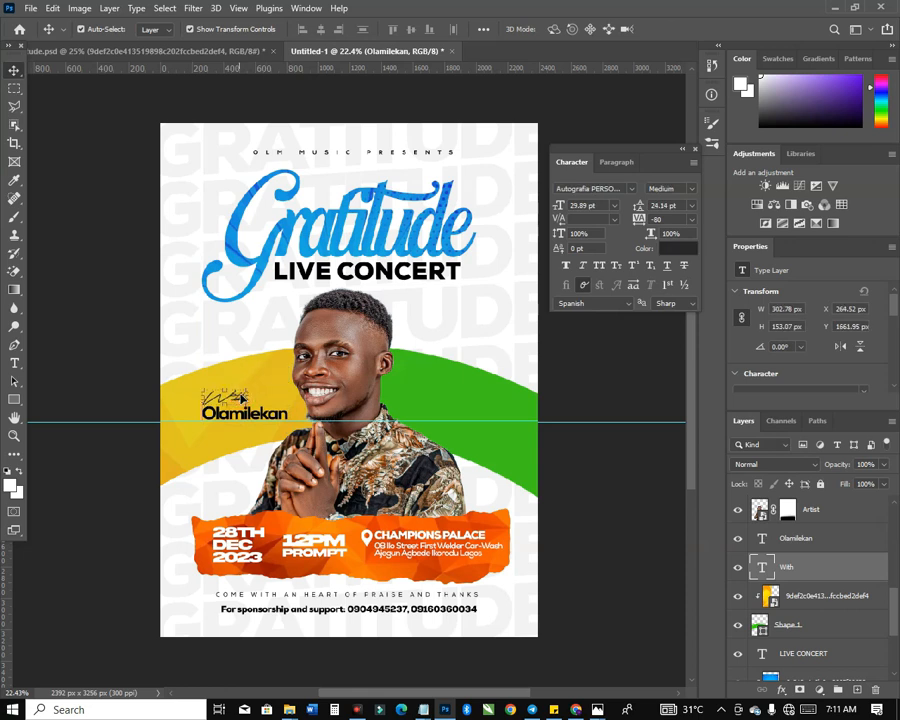
key("ctrl+t")
left_click_drag(247, 386, 251, 392)
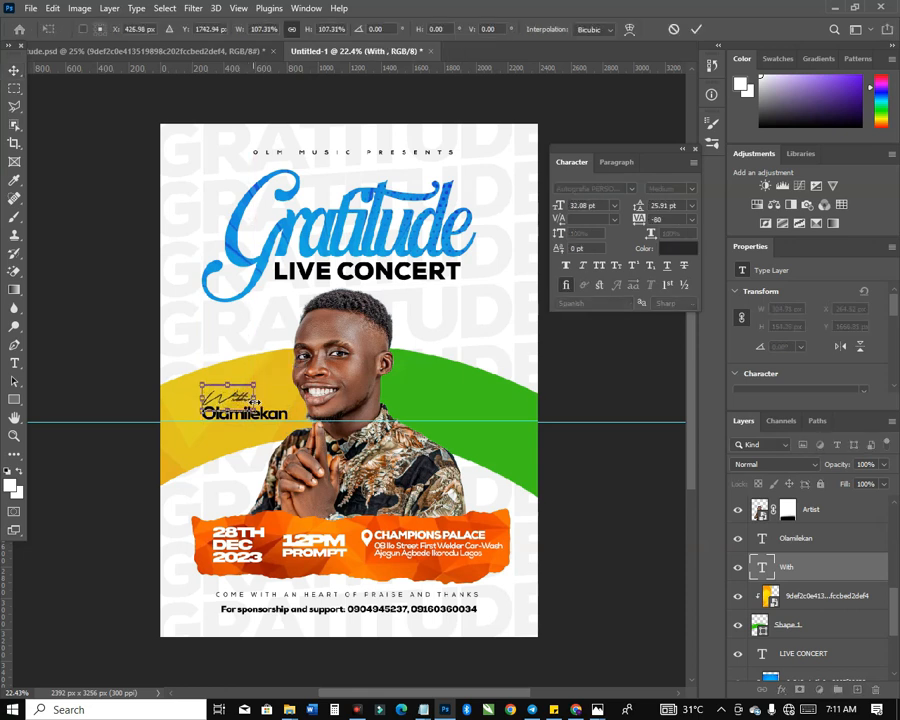
key("Return")
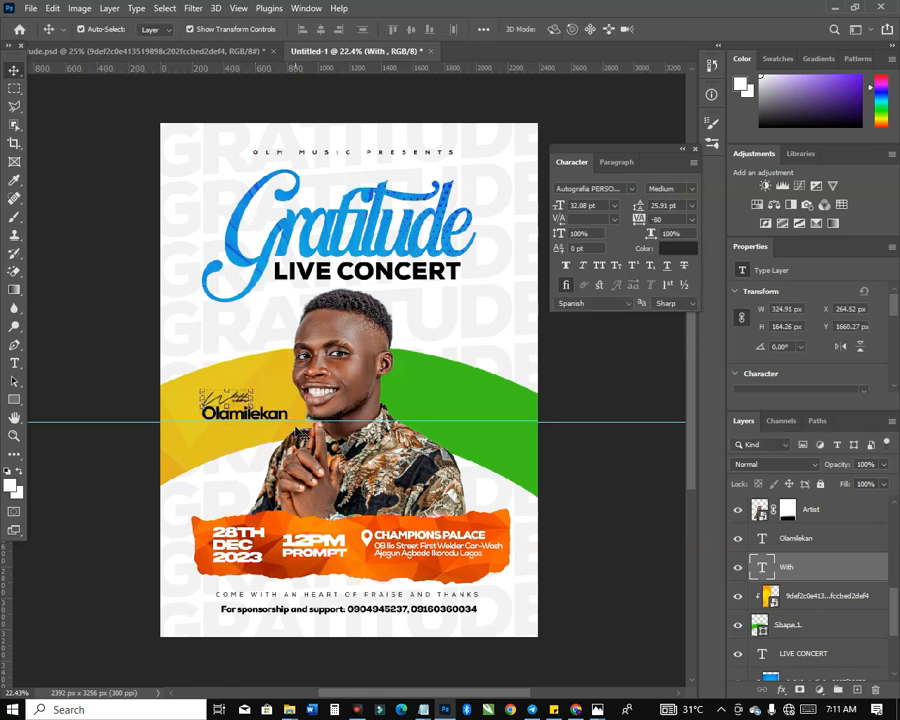
Duplicate the artist's name onto the green arc and replace the copy with "& other Anoited Ministers of GOd" from the notes.
left_click_drag(283, 415, 482, 417, "alt")
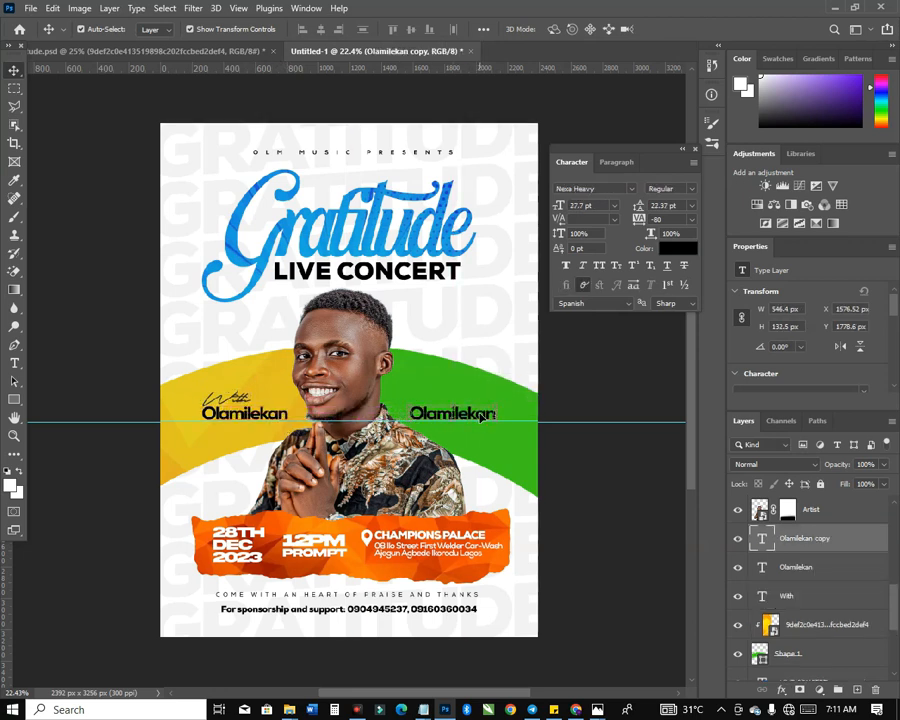
double_click(482, 417)
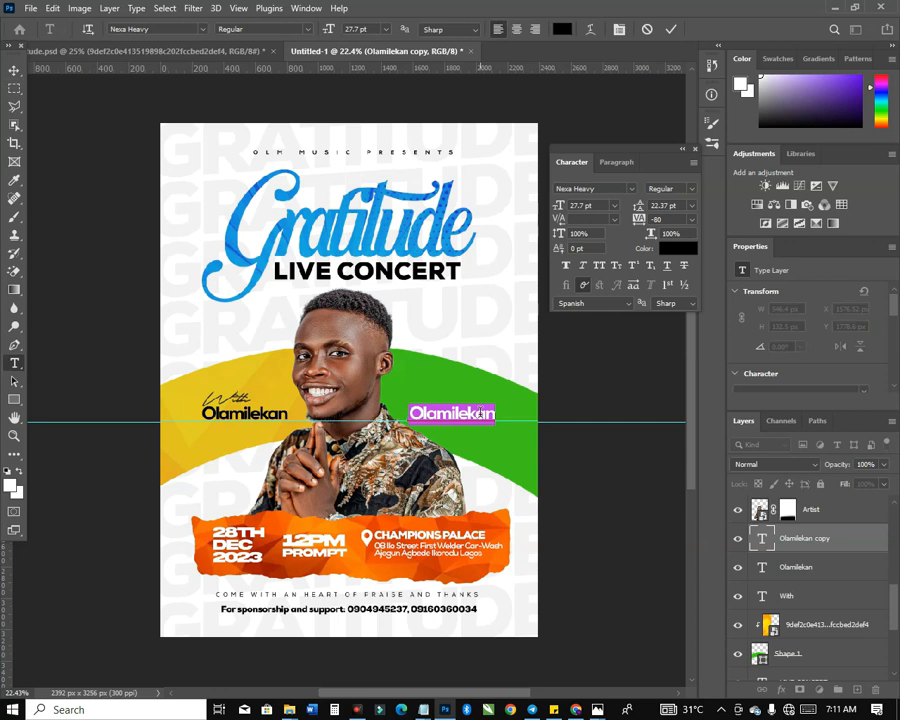
key("alt+Tab")
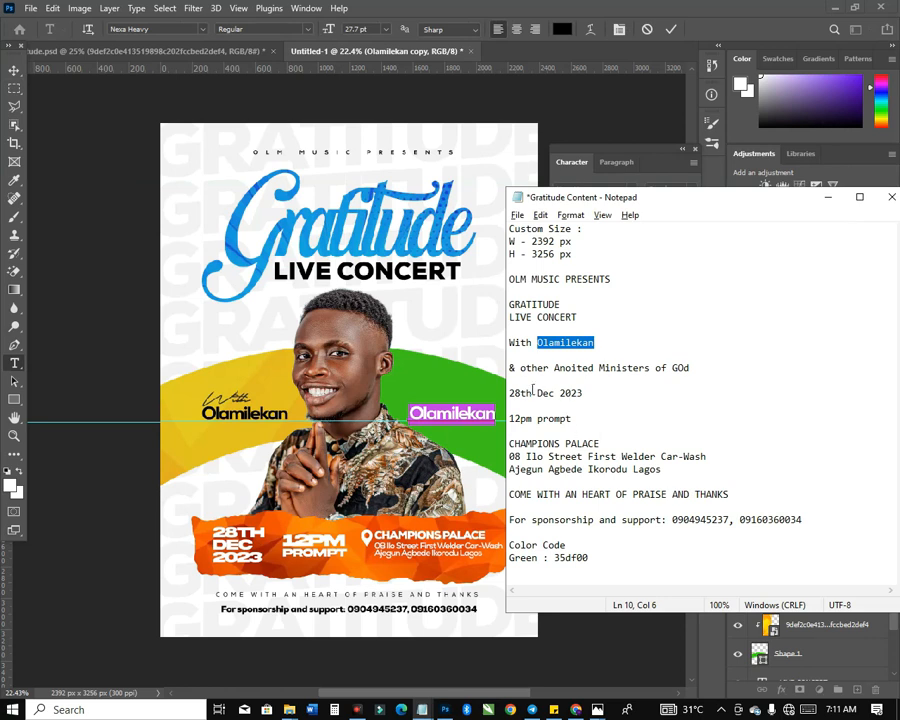
left_click_drag(692, 369, 505, 371)
key("ctrl+c")
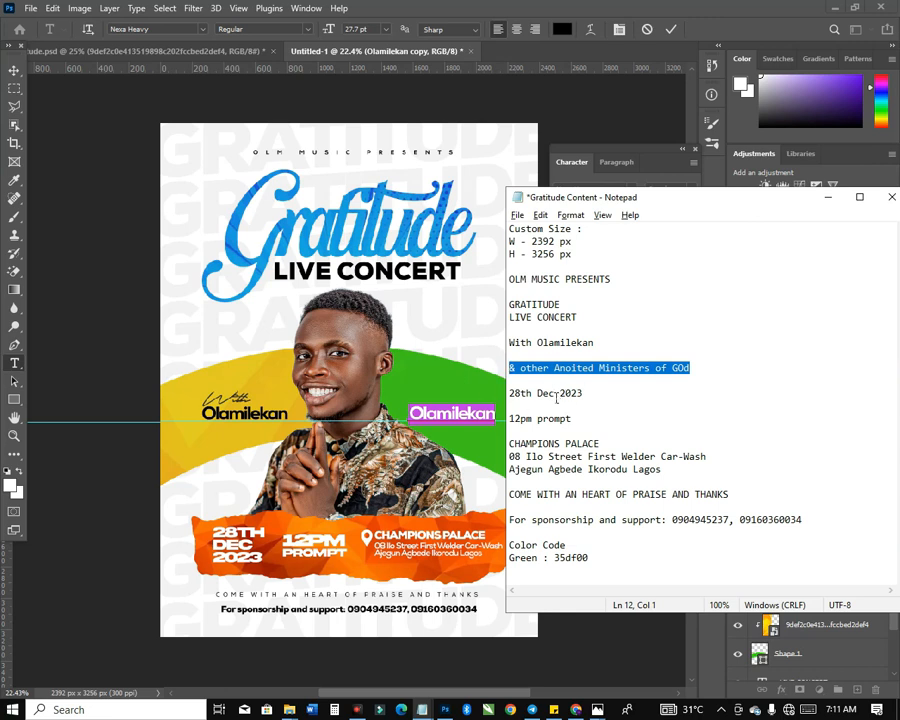
left_click(447, 418)
key("ctrl+v")
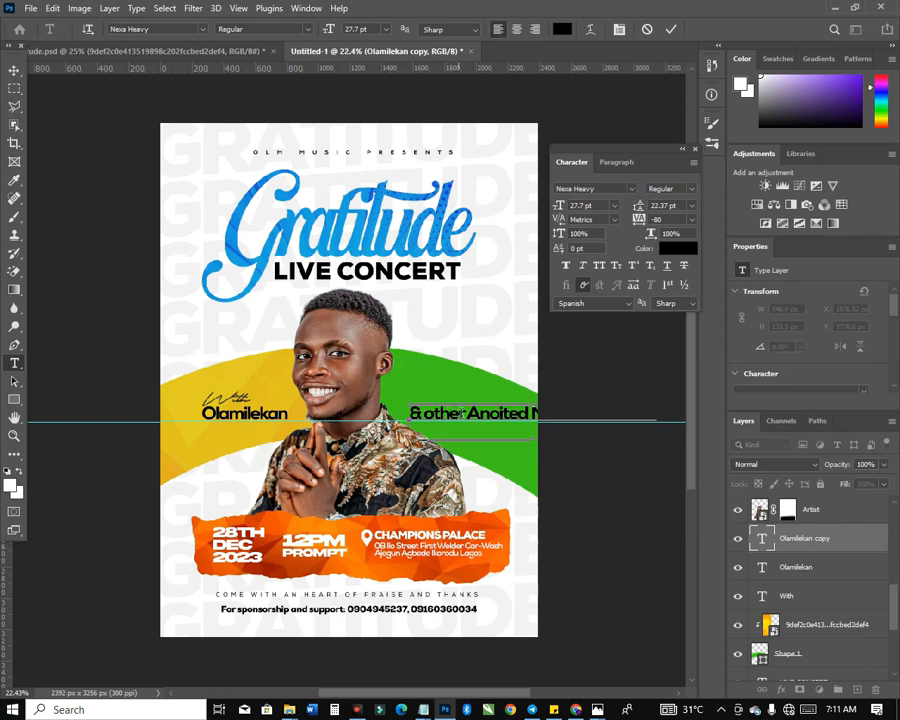
Set the ministers text to 18 pt and arrange it on two lines as "& other Anoited" and "Ministers of God".
key("ctrl+a")
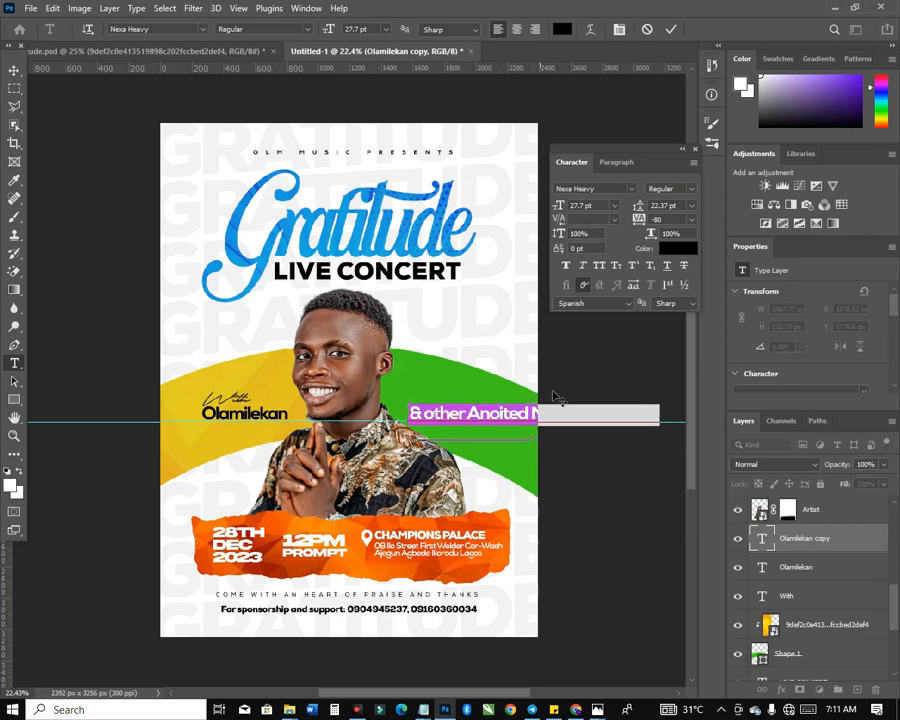
left_click_drag(559, 211, 552, 216)
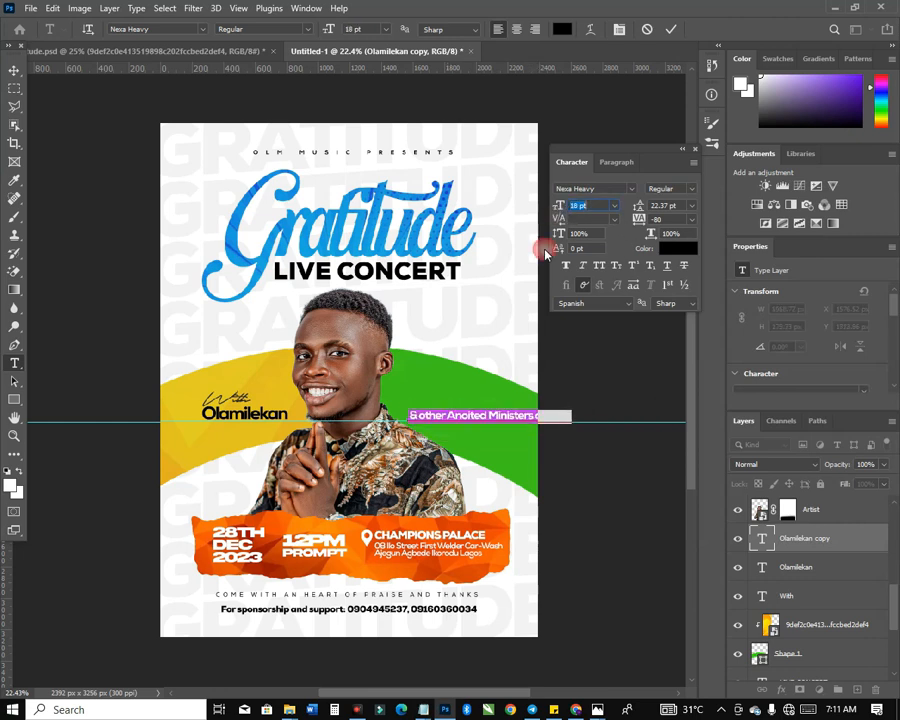
left_click(536, 416)
key("Return")
key("BackSpace")
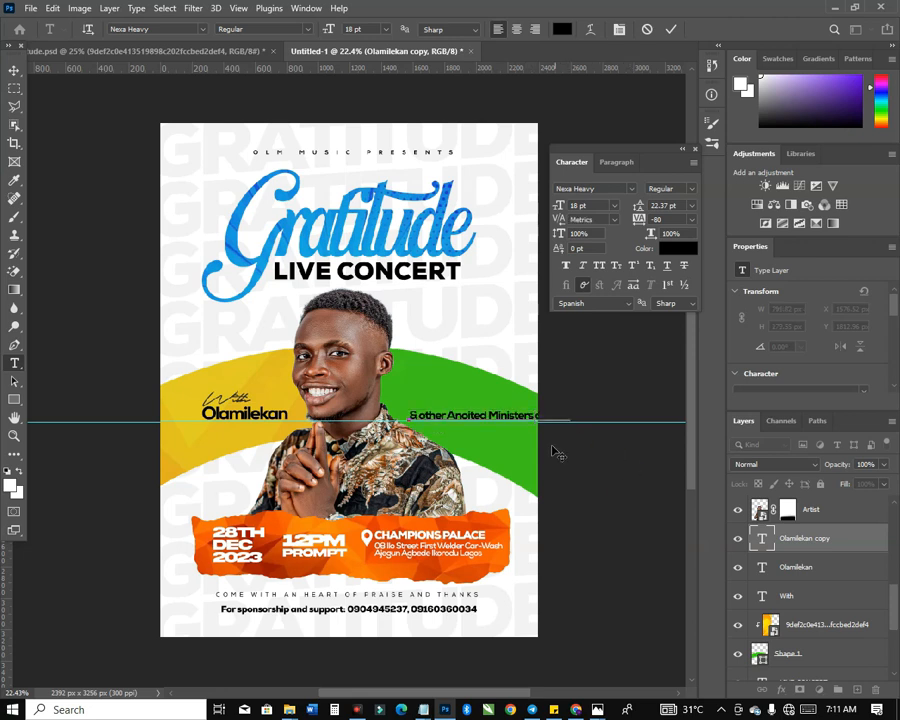
left_click(565, 452)
key("Return")
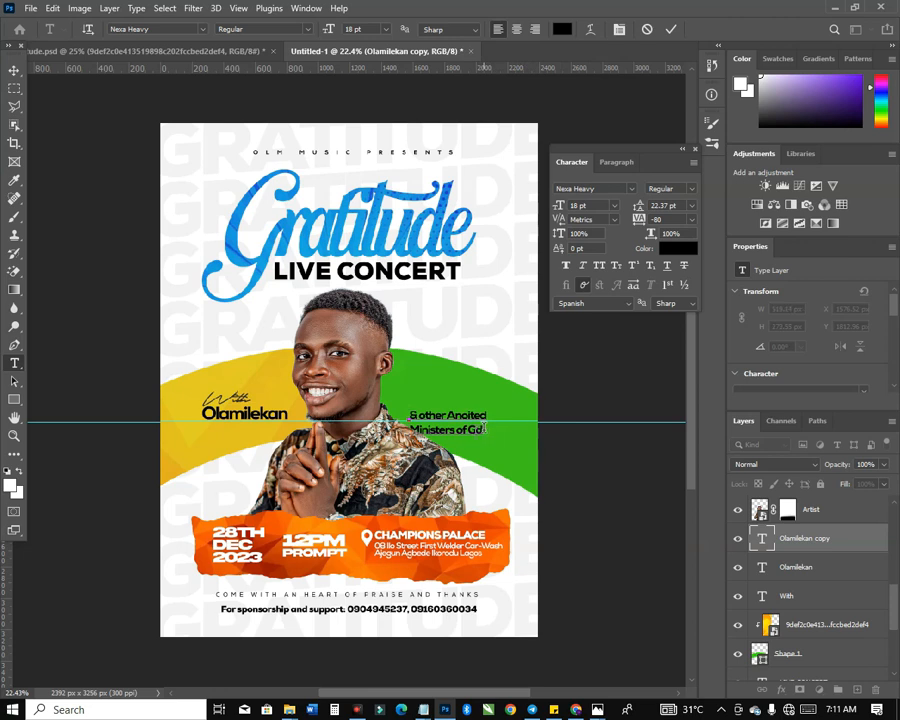
left_click(14, 69)
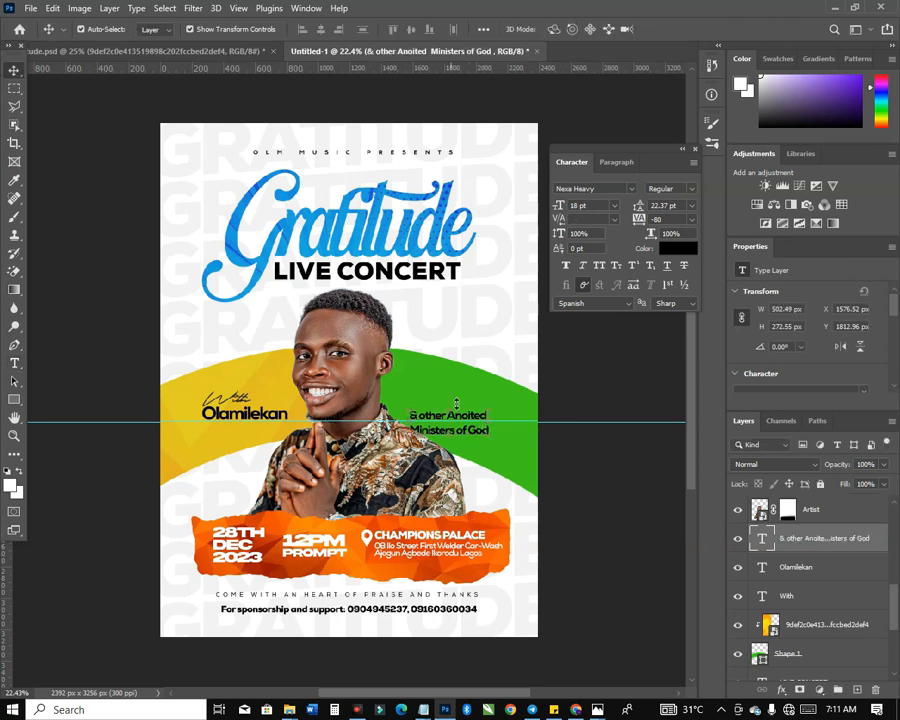
Move the ministers text up above the horizontal guide and tighten its leading to 15 pt.
left_click_drag(483, 421, 482, 406)
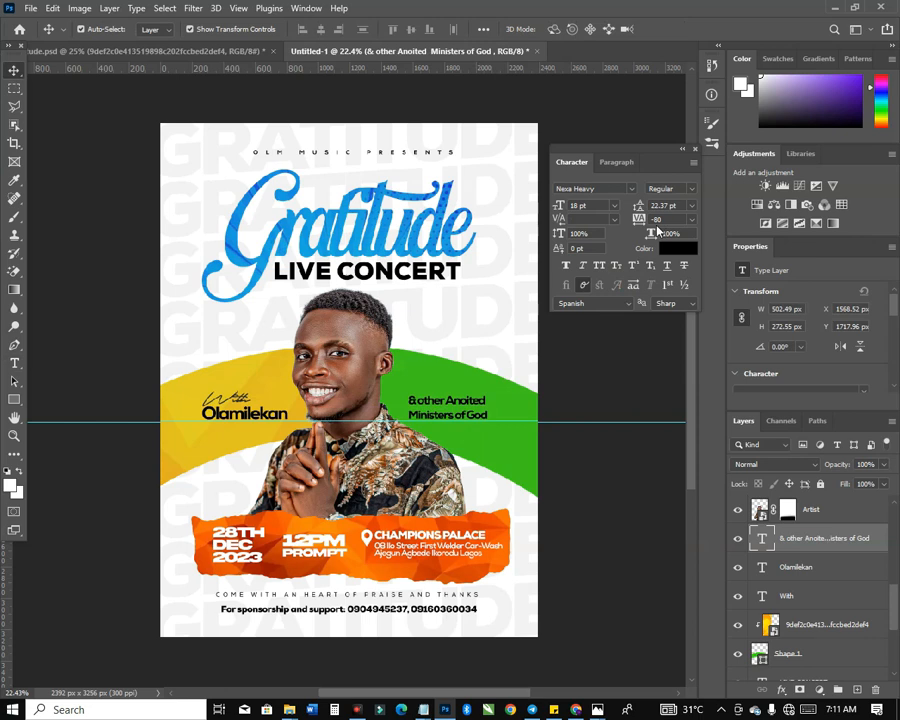
left_click(662, 205)
type("19")
key("Return")
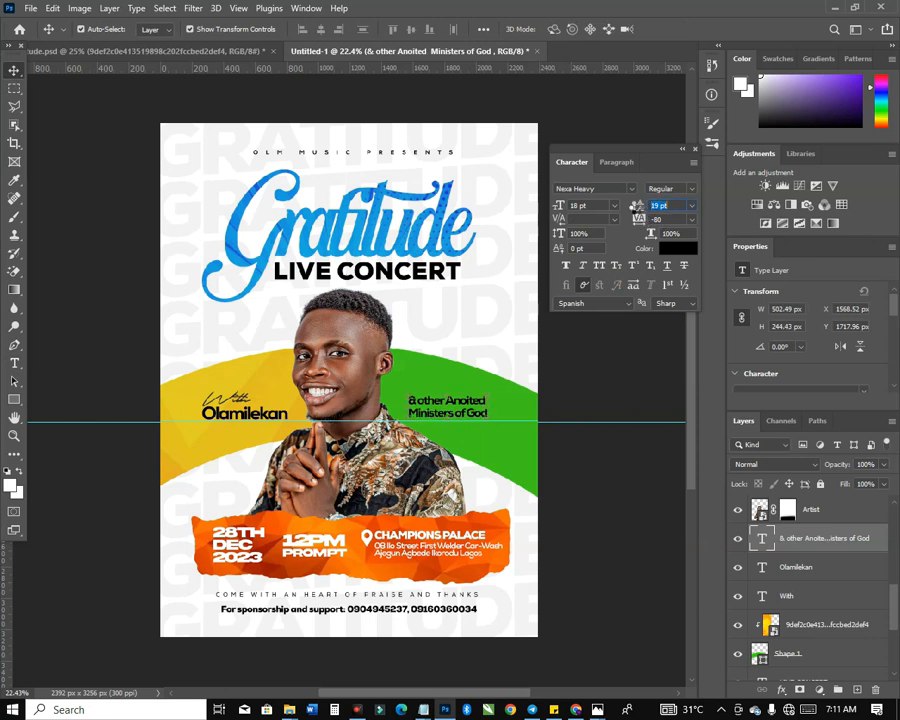
type("15")
key("Return")
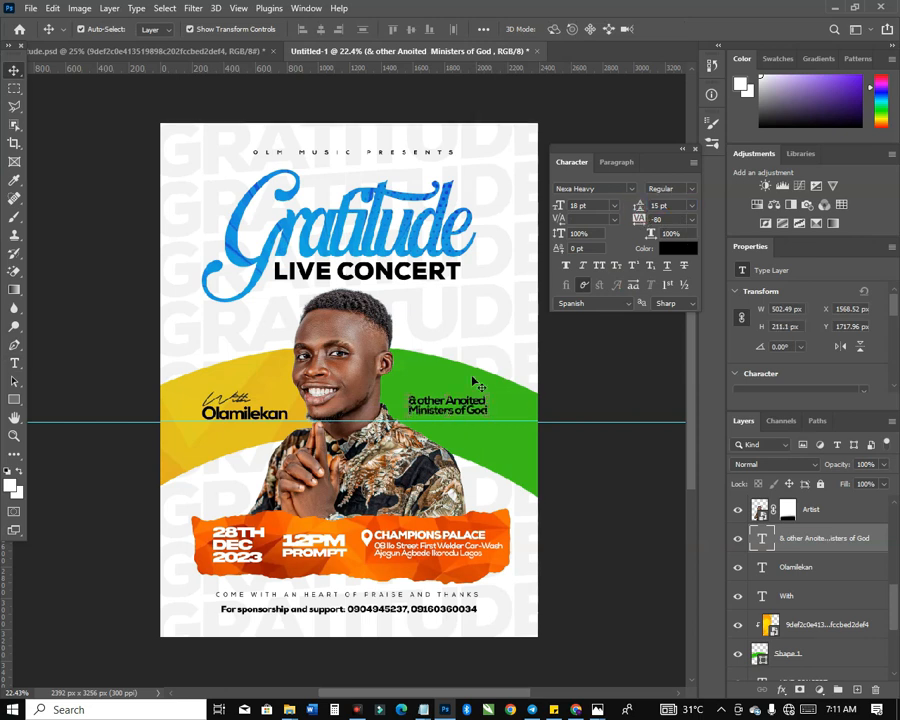
Enlarge the ministers text to 20.38 pt, change its font to Nexa Bold and lower it to sit on the horizontal guide.
left_click_drag(487, 395, 498, 392)
left_click(631, 189)
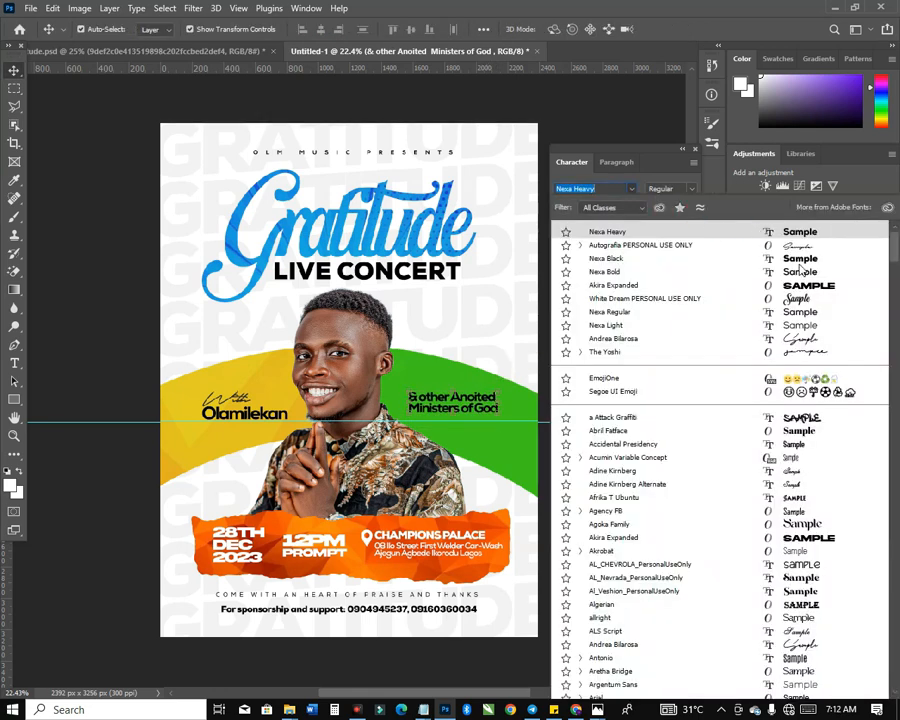
key("Escape")
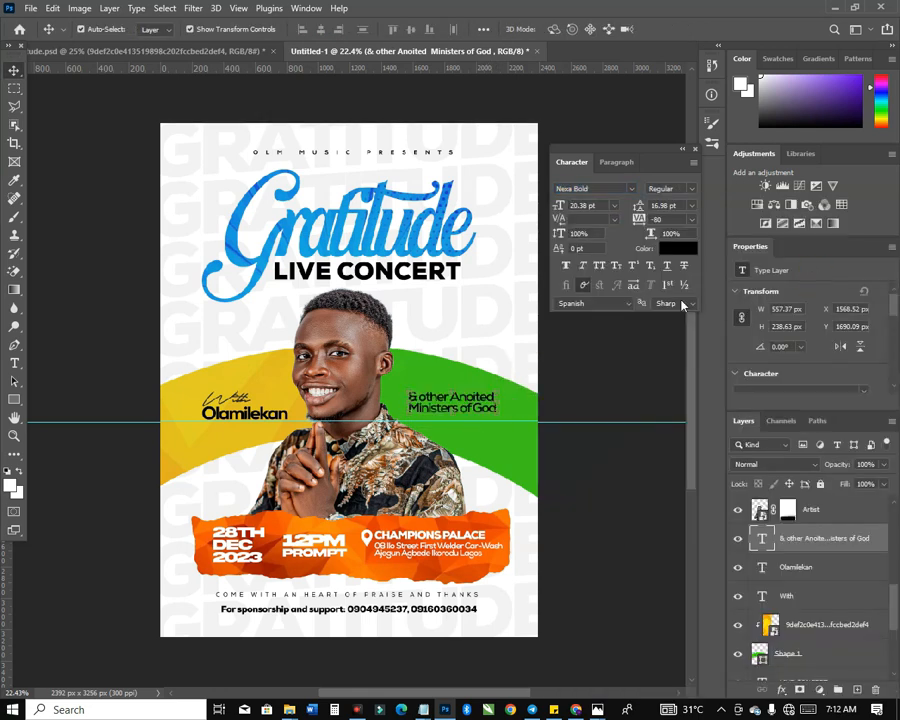
left_click_drag(490, 421, 491, 432)
Scale the golden polygon texture clipped to the arc to 85.53% and reposition it over the golden half.
left_click(218, 438, "ctrl")
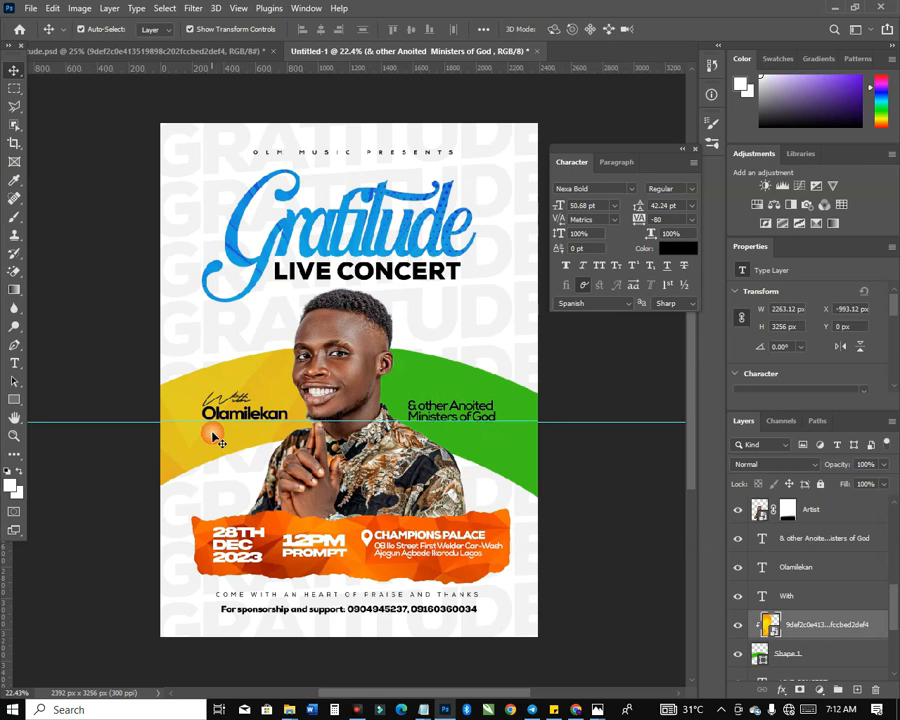
key("ctrl+t")
left_click_drag(249, 445, 196, 237)
left_click_drag(234, 427, 272, 474)
left_click_drag(316, 587, 393, 665)
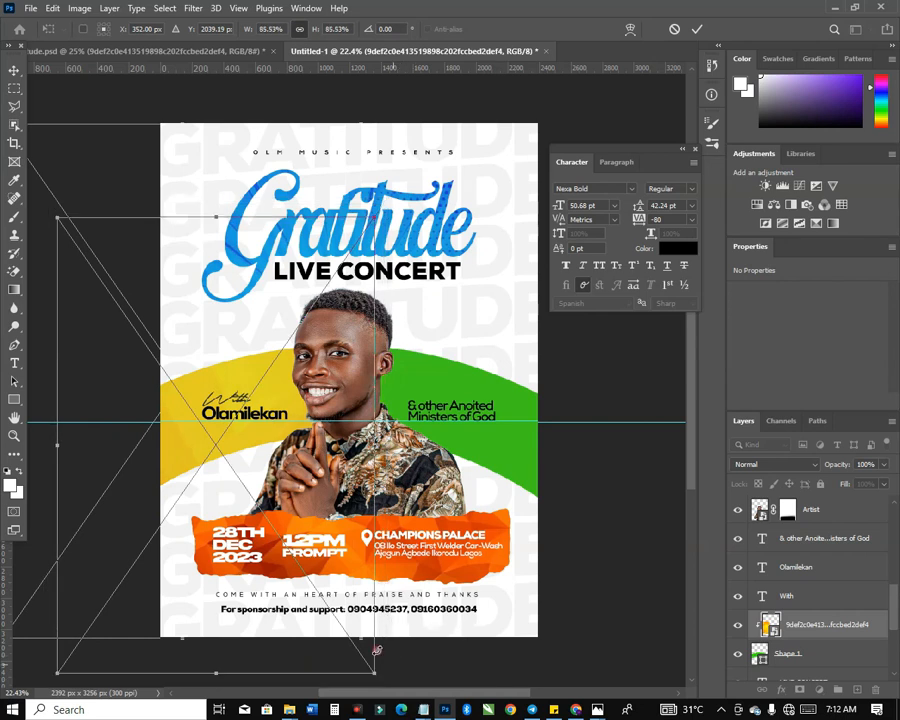
left_click_drag(199, 456, 176, 411)
key("Return")
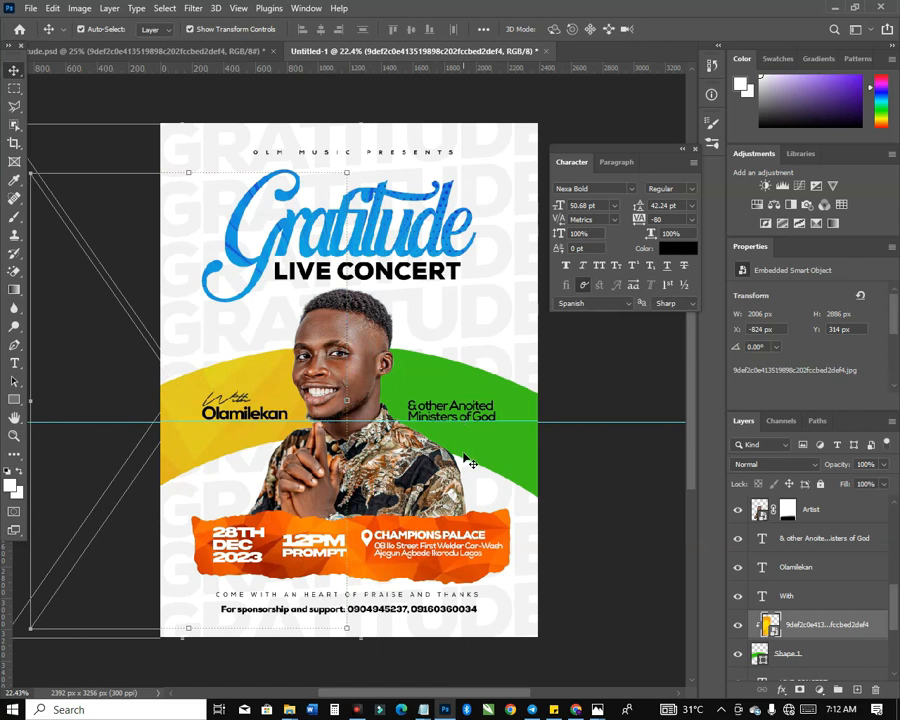
Duplicate the golden texture onto the green half of the arc, set the copy's blend mode to Overlay and adjust its position.
left_click_drag(236, 453, 578, 435)
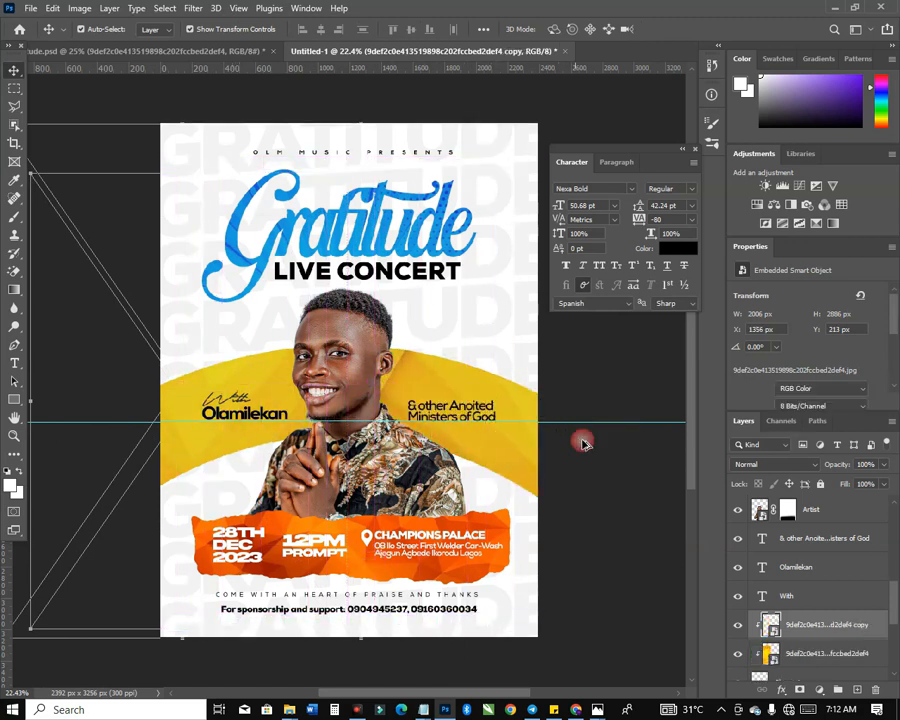
left_click(578, 436)
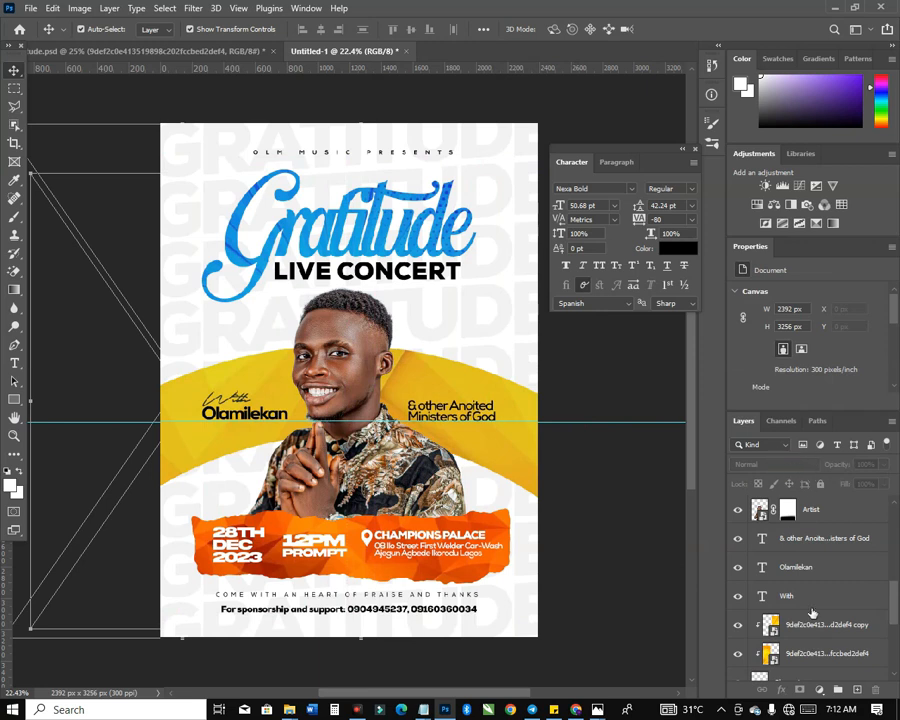
scroll(814, 632, "down", 3)
left_click(839, 546)
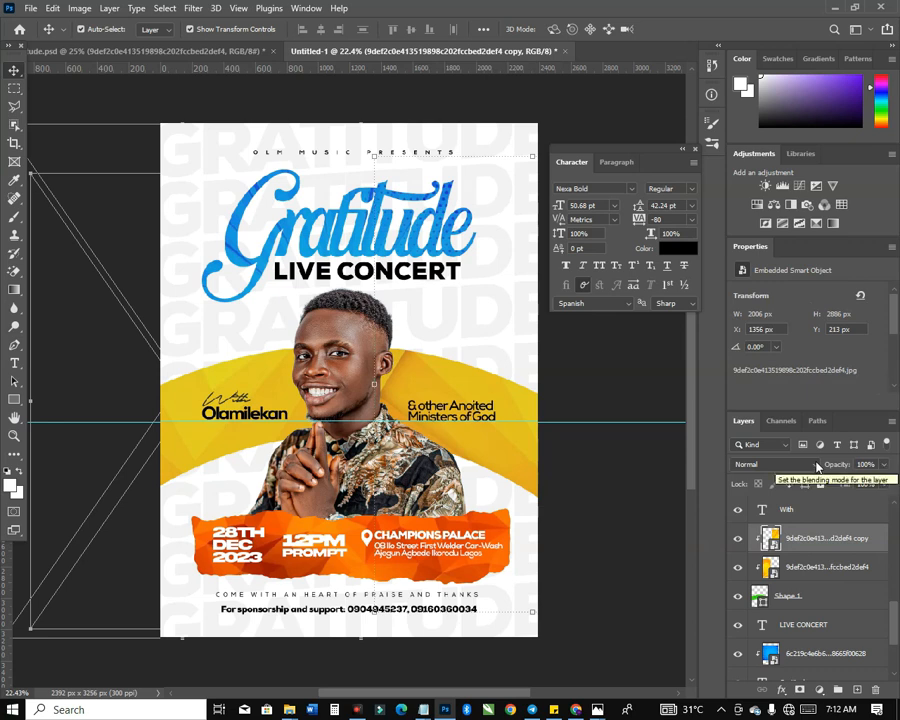
left_click(818, 465)
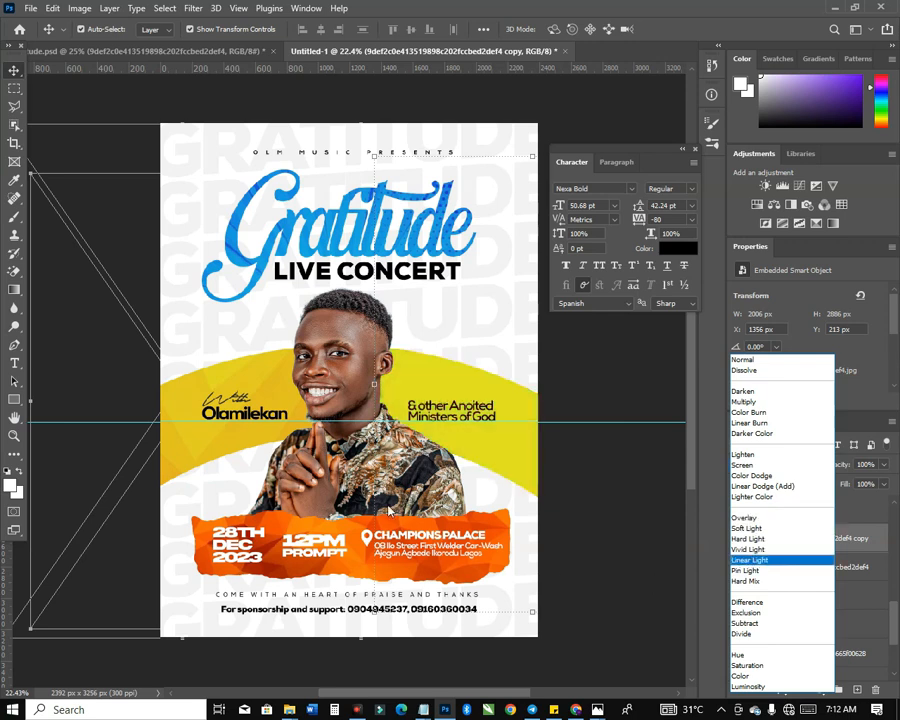
left_click(733, 518)
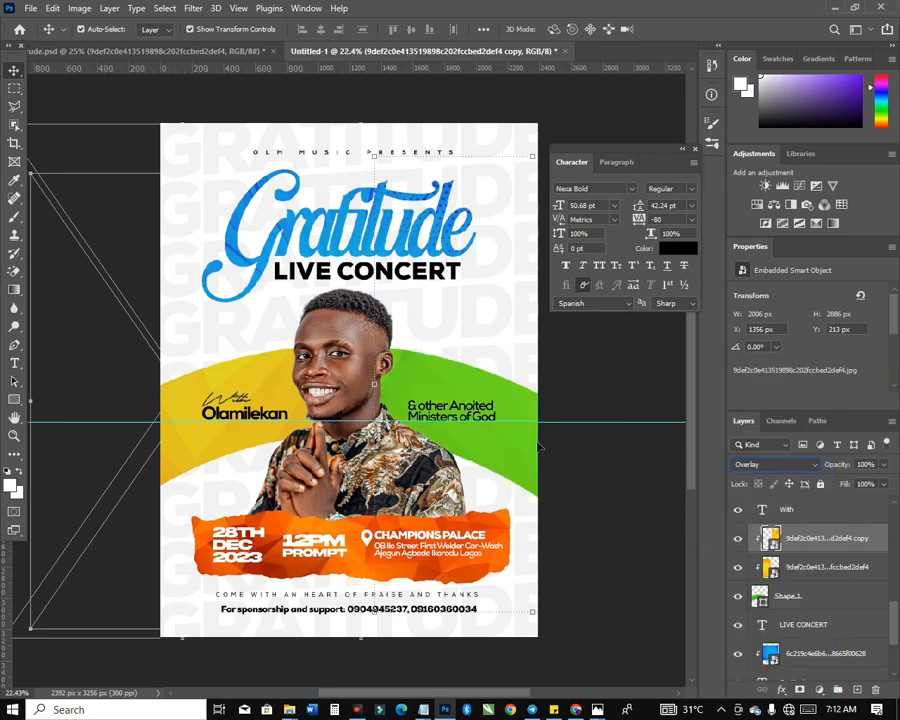
mouse_move(524, 447)
left_mouse_down()
mouse_move(530, 438)
mouse_move(537, 450)
left_mouse_up()
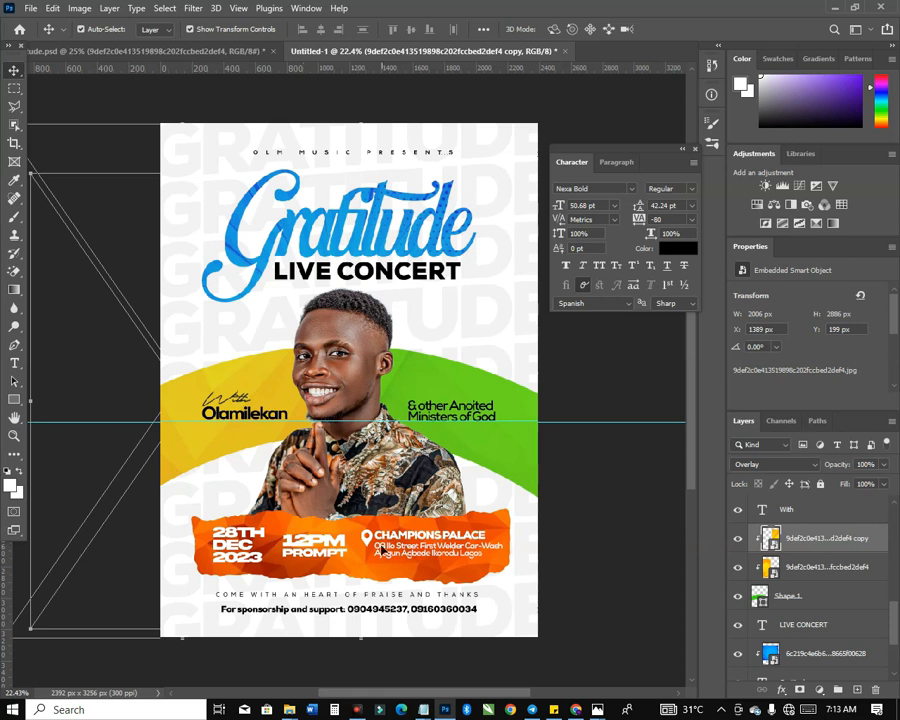
Set the tracking of the "12PM PROMPT" text to -50.
left_click(311, 562)
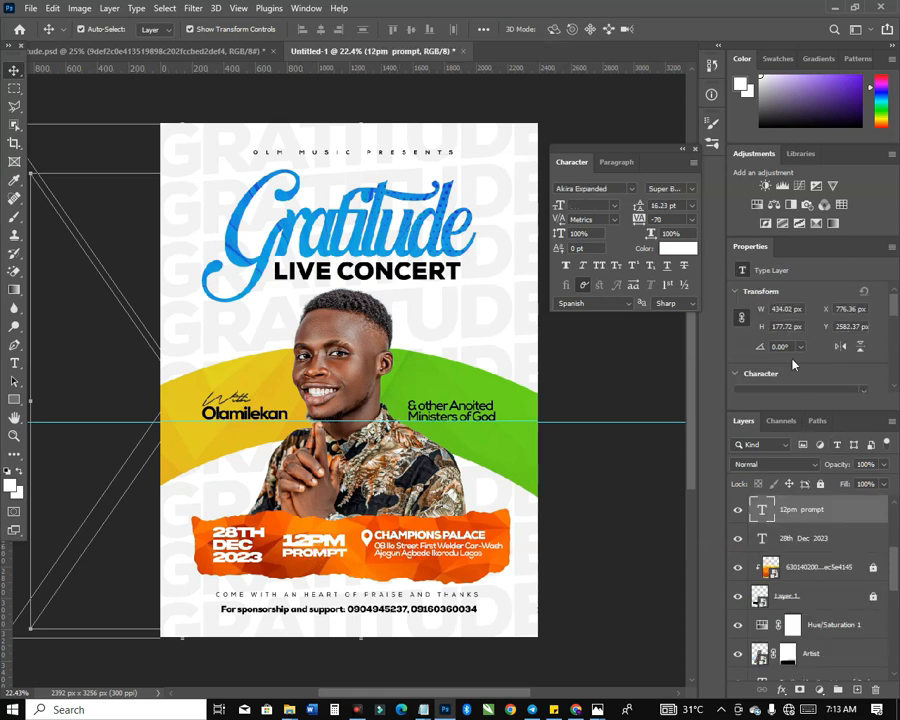
left_click(671, 219)
type("-50")
key("Return")
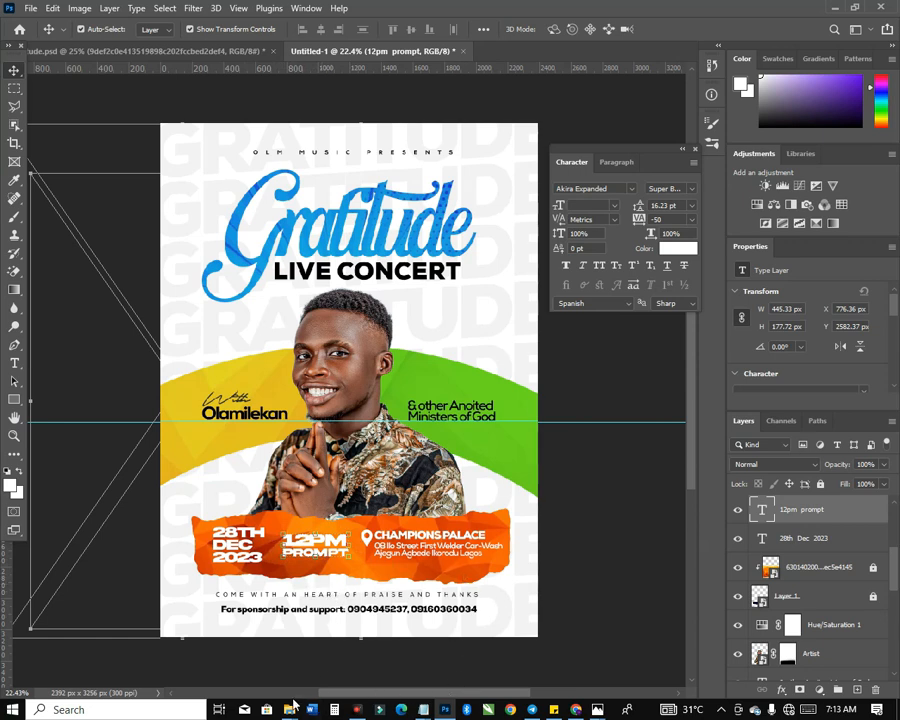
Switch to File Explorer and look through the Background and Resources folders for an image for the flyer.
mouse_move(291, 707)
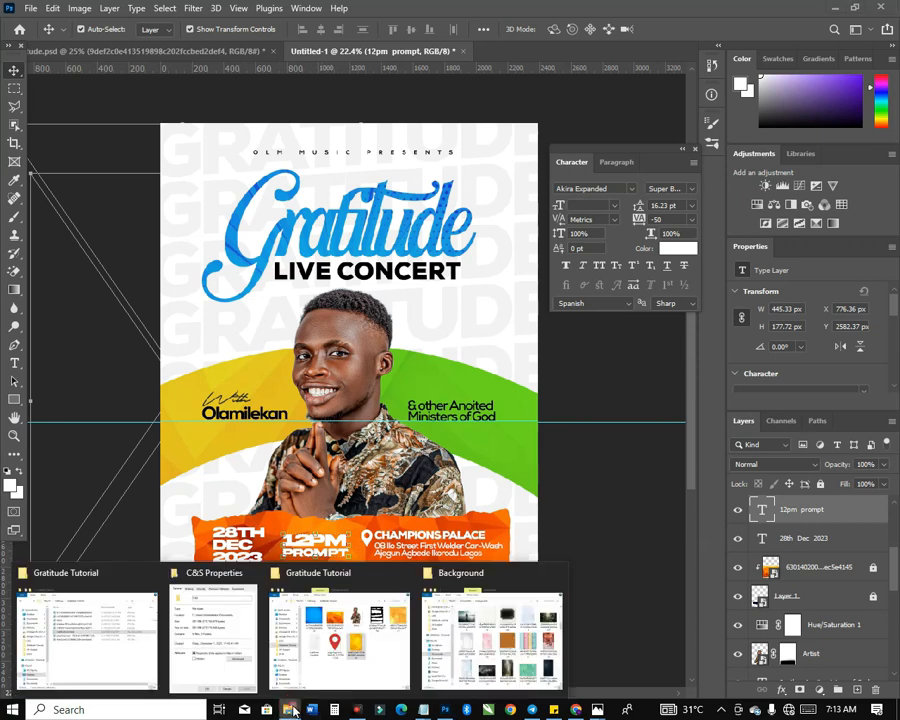
left_click(482, 641)
scroll(520, 420, "down", 3)
scroll(571, 440, "down", 10)
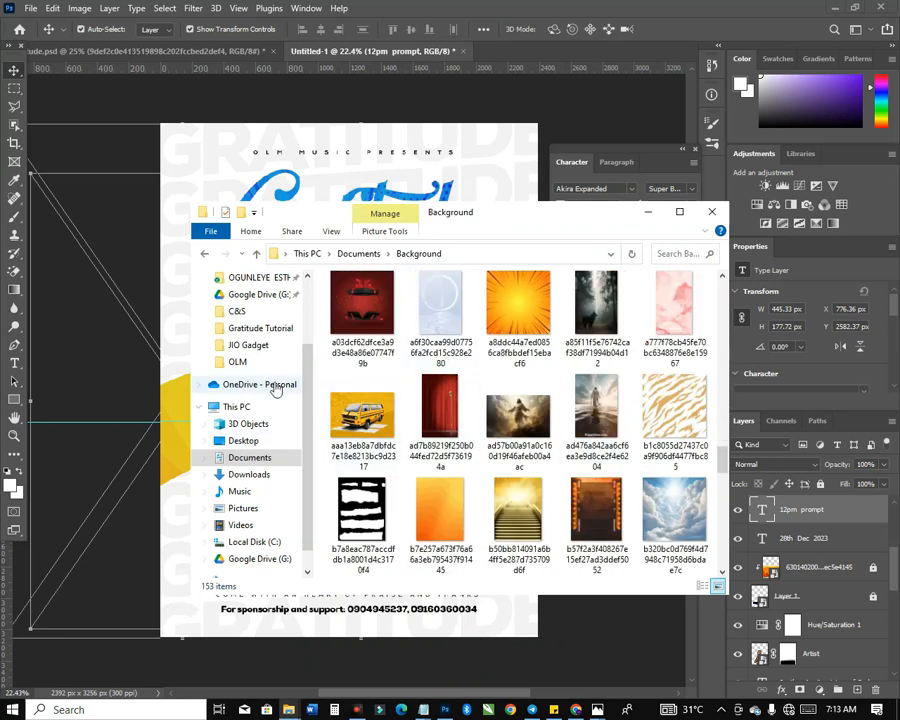
key("super")
type("re")
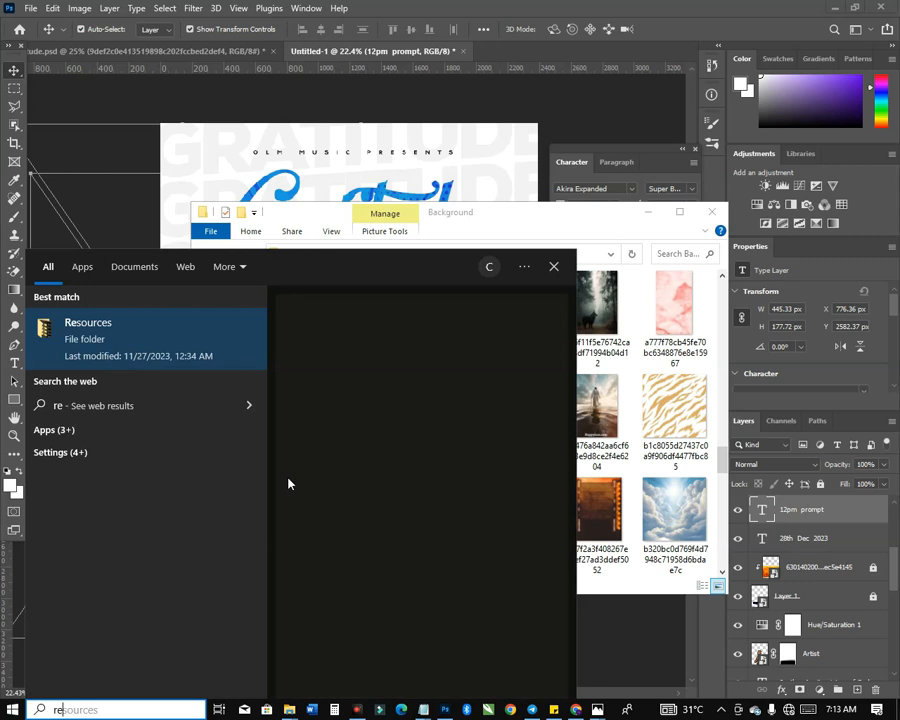
key("Escape")
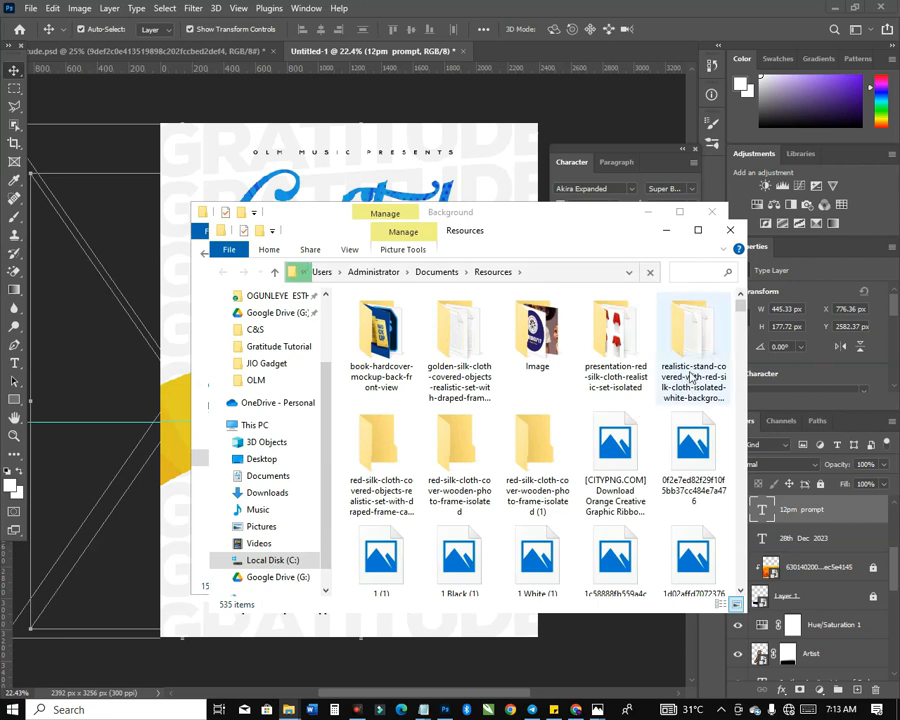
double_click(693, 370)
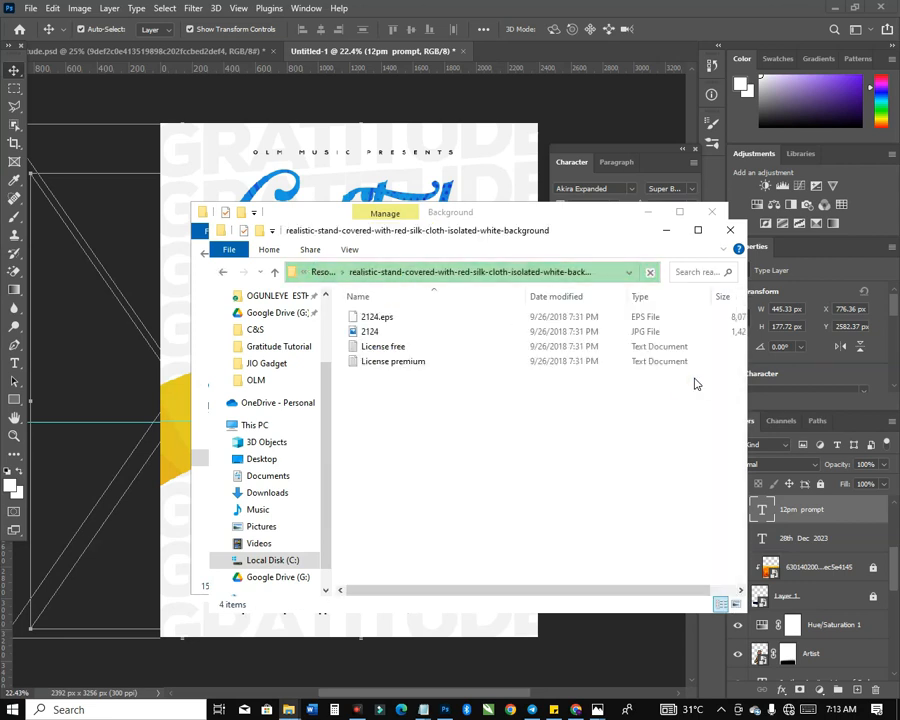
key("alt+Left")
scroll(574, 408, "down", 3)
scroll(607, 436, "down", 5)
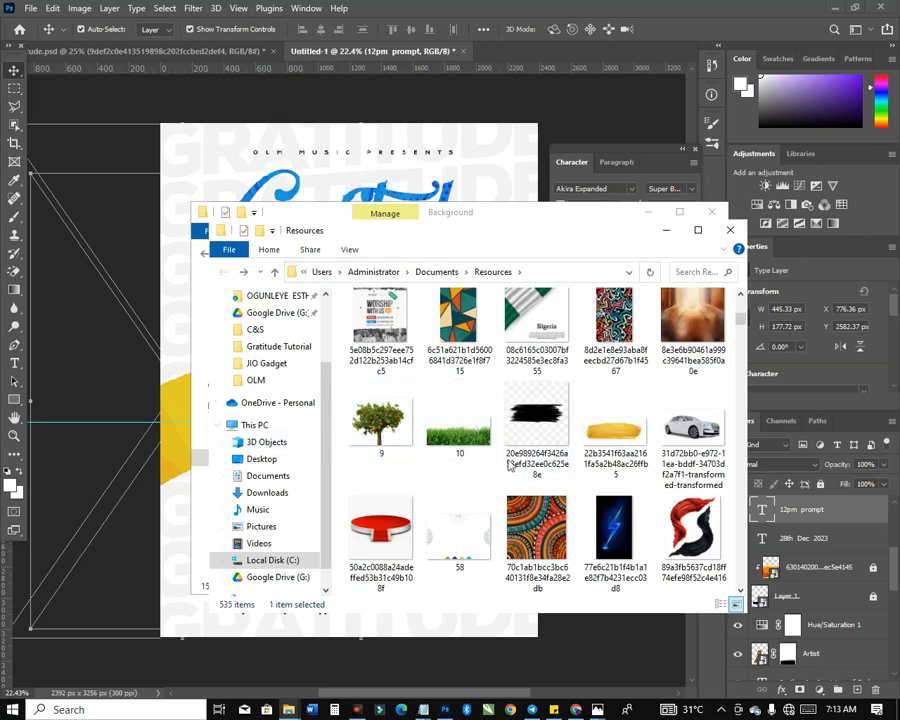
left_click(730, 229)
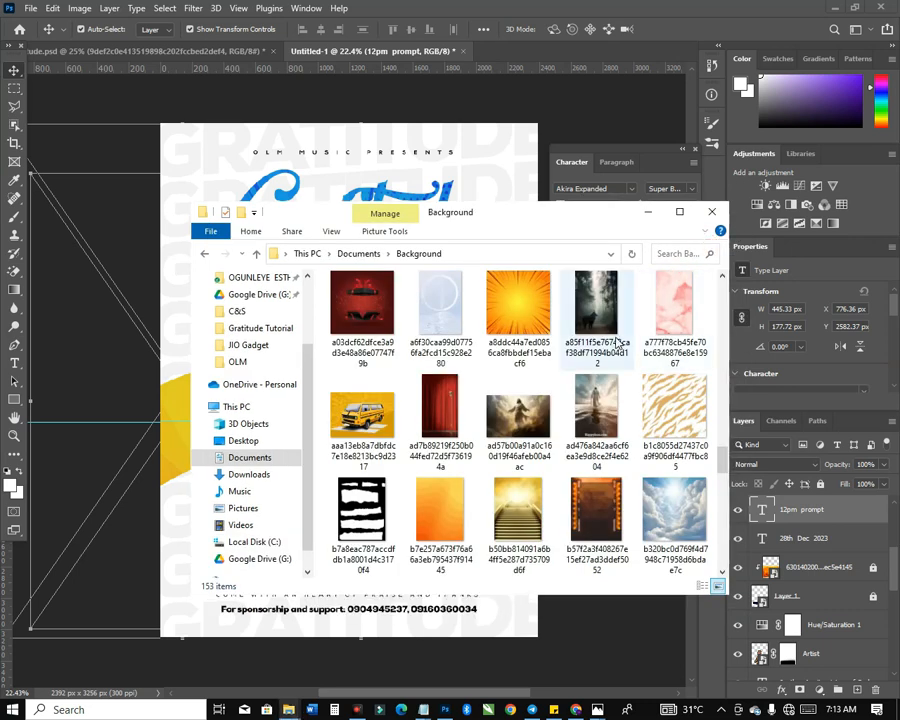
Look through the Documents folder for a graphic to use on the flyer.
left_click(204, 255)
scroll(614, 408, "down", 5)
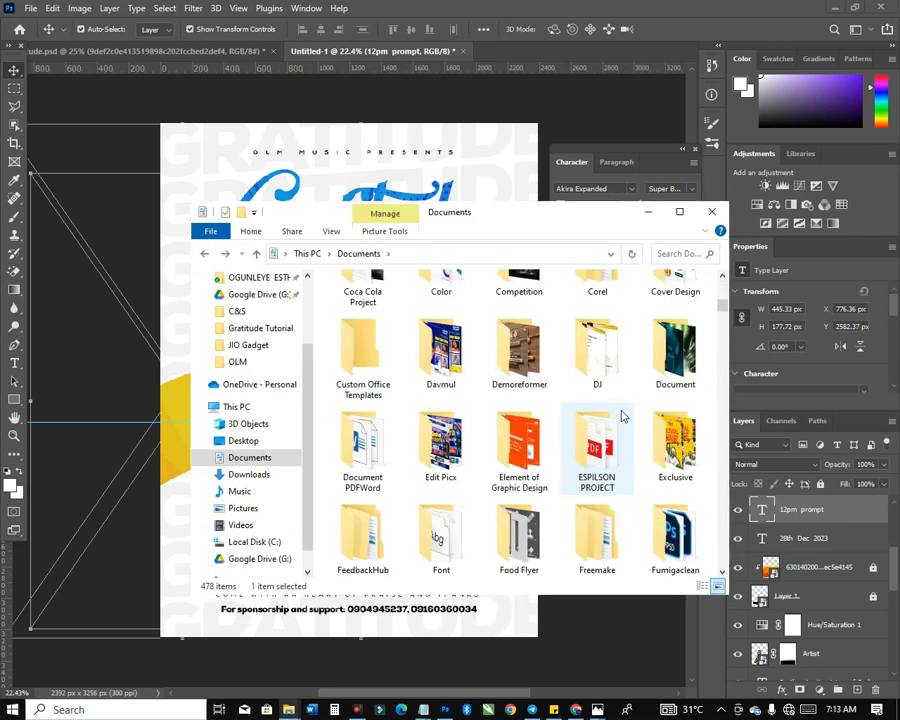
scroll(624, 416, "down", 1)
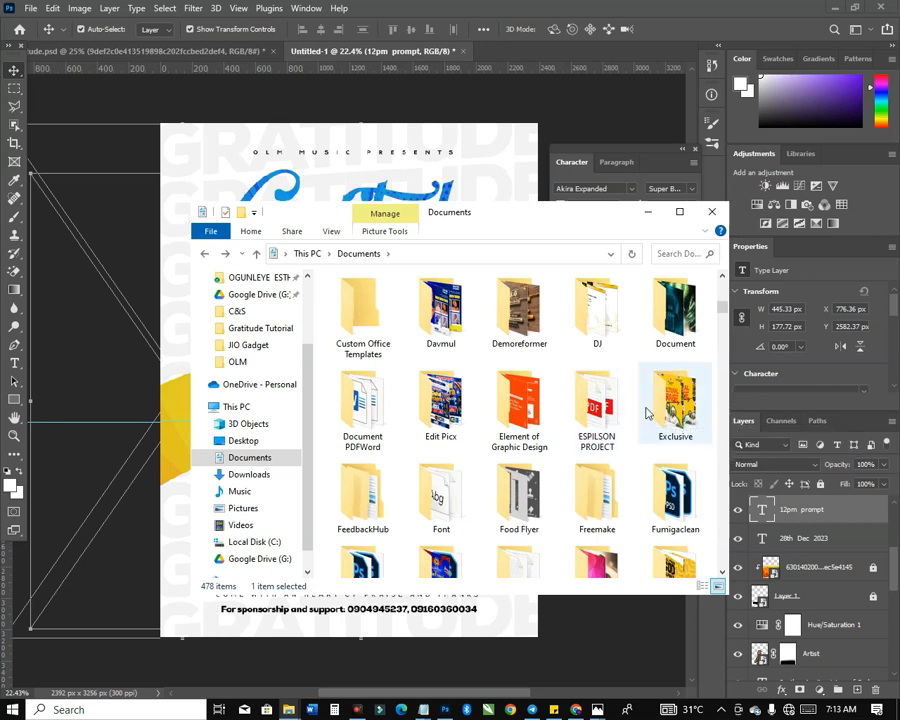
scroll(645, 405, "up", 8)
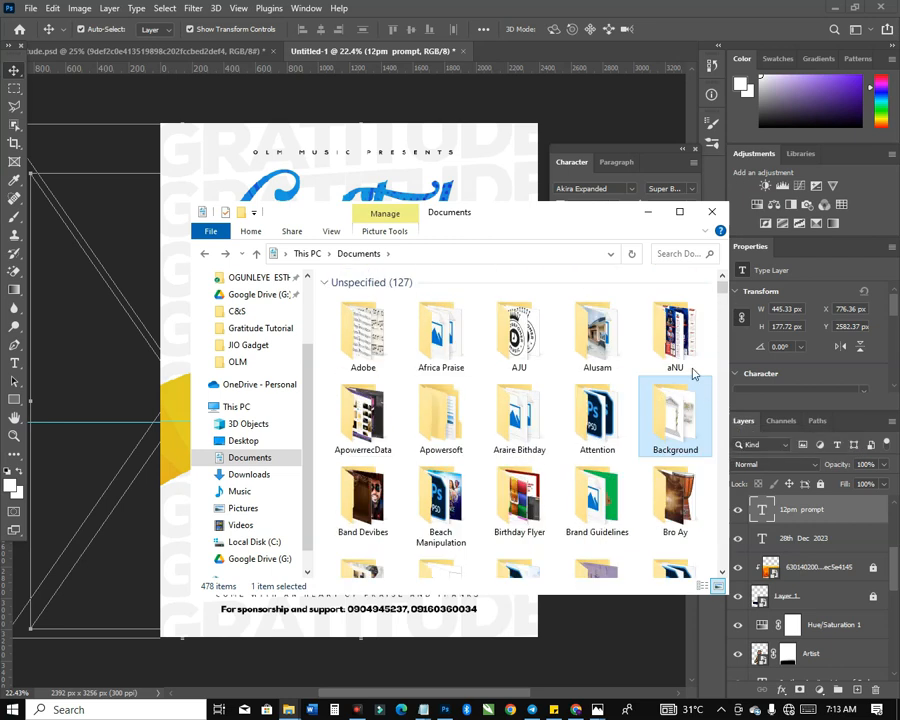
Find the hand-drawn circle image aaa in the Downloads folder and place it into the flyer document.
left_click(248, 475)
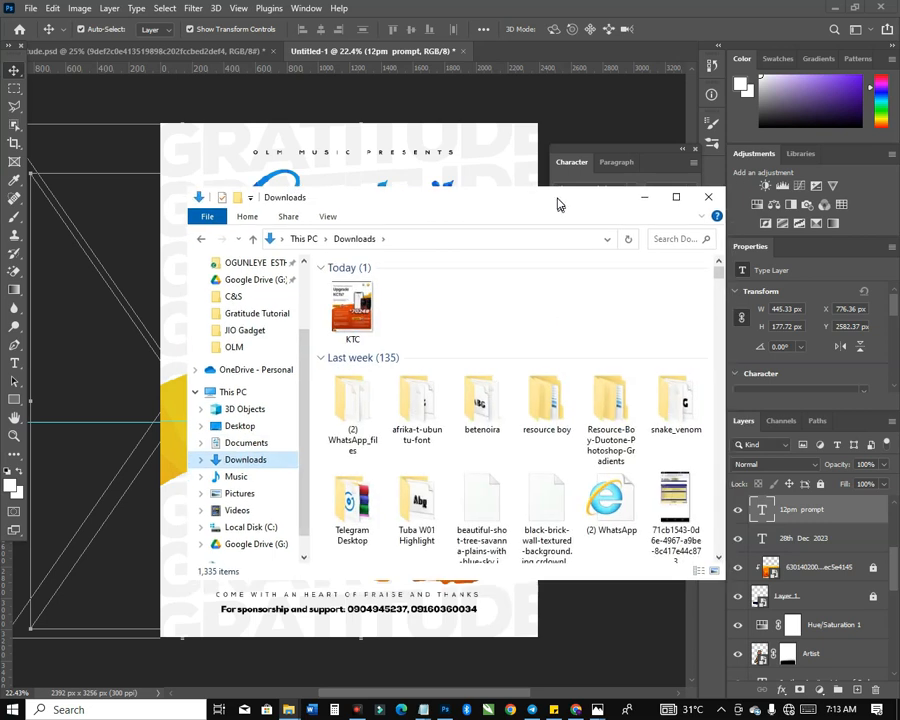
left_click(648, 212)
left_click(575, 253)
key("alt+Tab")
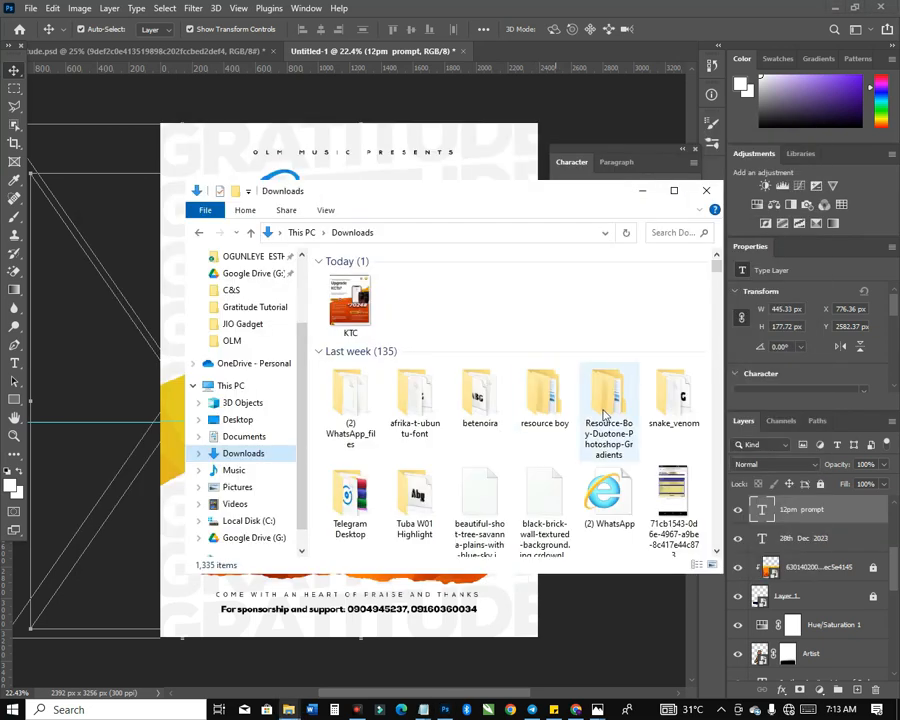
scroll(604, 414, "down", 5)
scroll(607, 414, "down", 5)
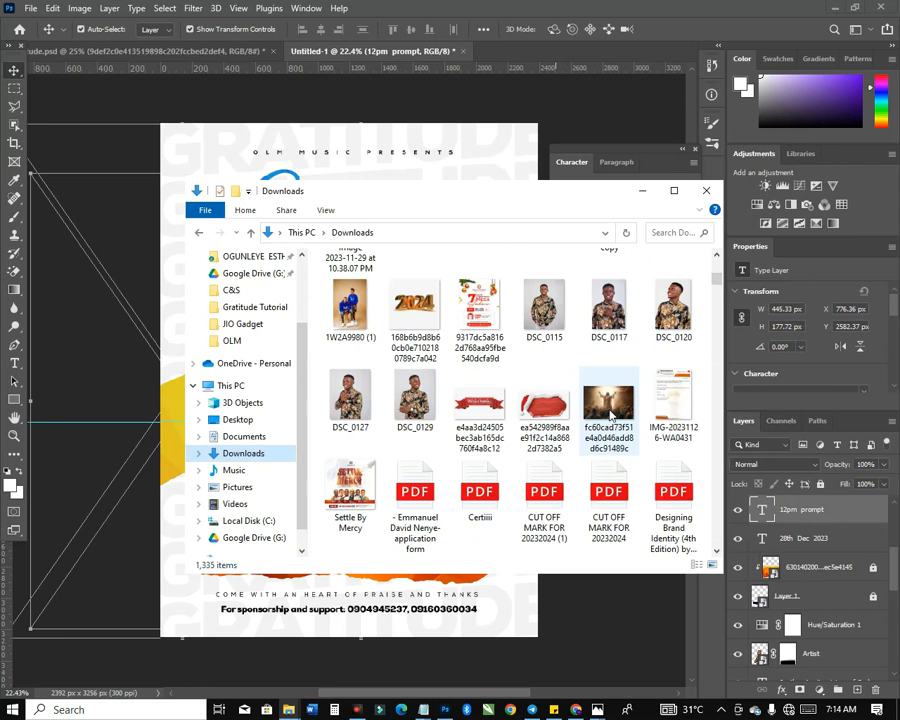
left_click_drag(718, 285, 724, 320)
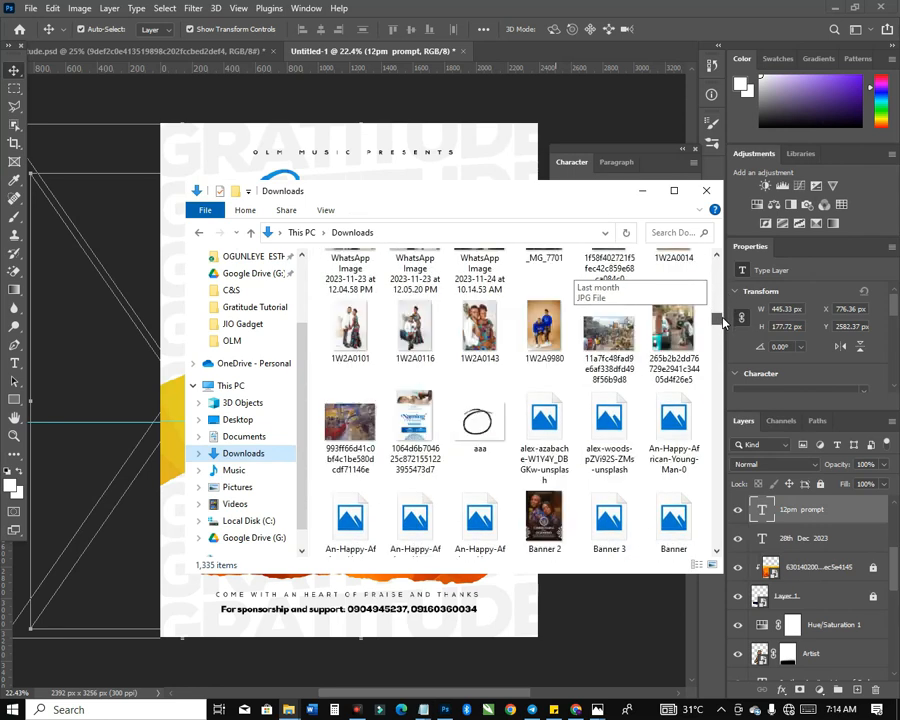
left_click(484, 425)
left_click_drag(484, 425, 119, 503)
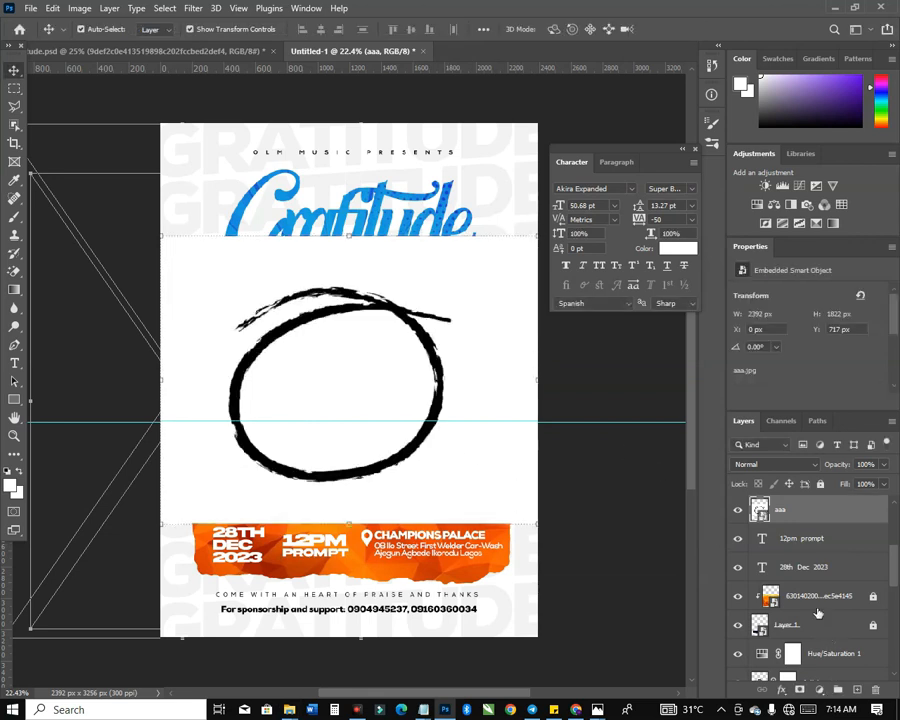
Rasterize the aaa layer and erase the white background inside and outside the drawn circle with the Magic Eraser.
right_click(835, 513)
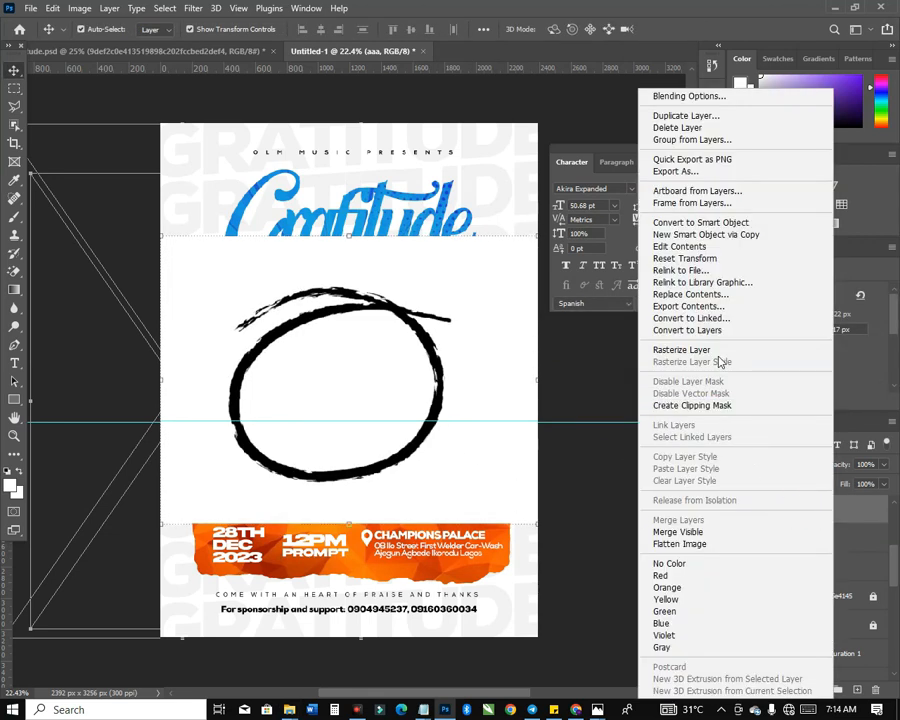
left_click(685, 350)
left_click(14, 271)
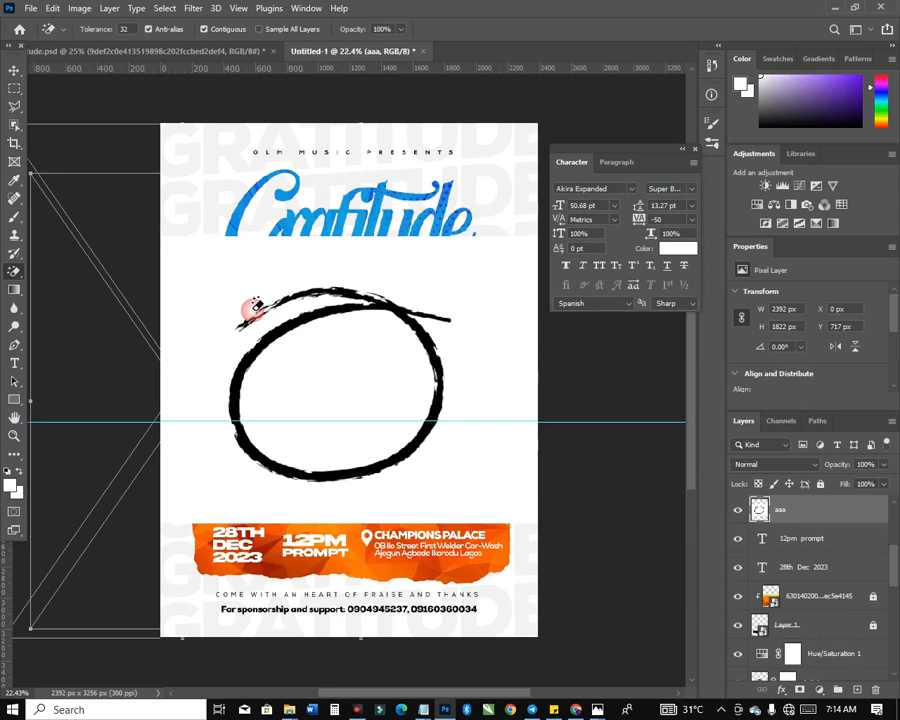
left_click(368, 362)
left_click(443, 285)
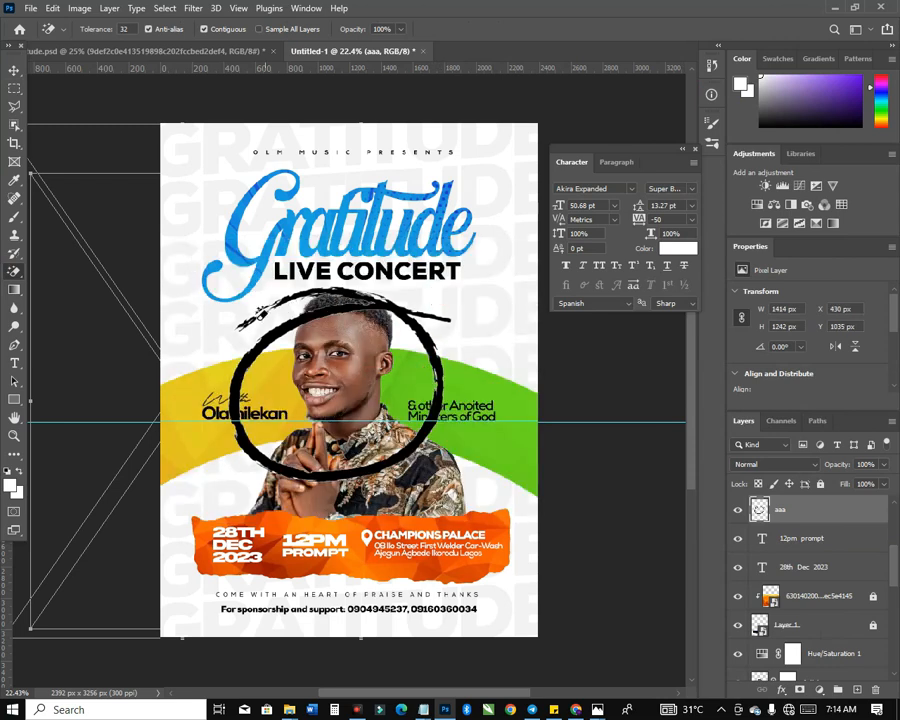
Scale the drawn circle to 43.42% width and 22.79% height and position it around the "12PM PROMPT" text.
left_click(14, 70)
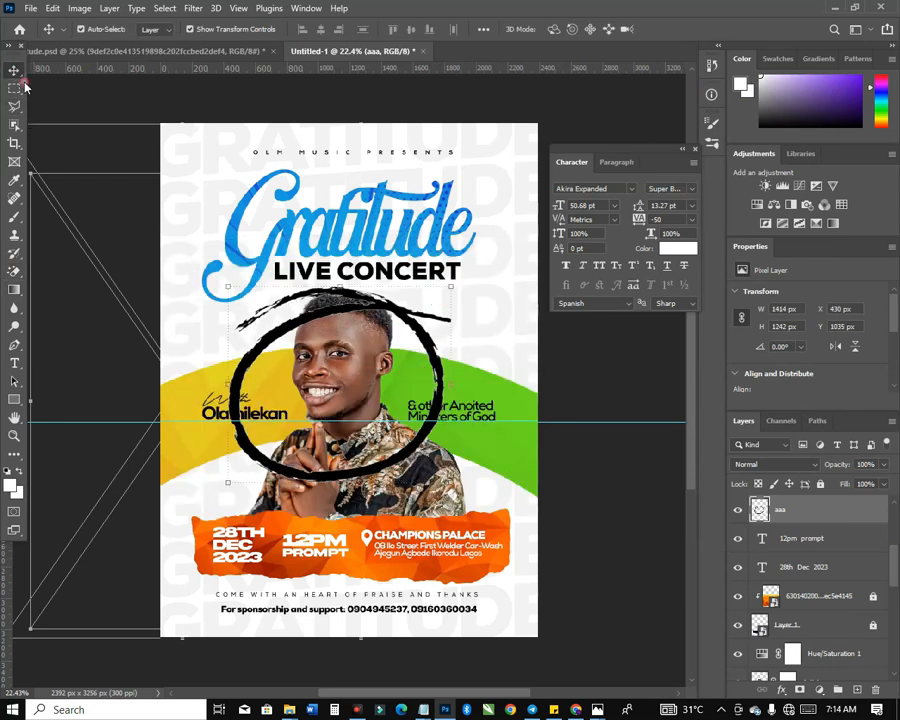
left_click_drag(340, 285, 342, 390)
left_click_drag(455, 386, 370, 520)
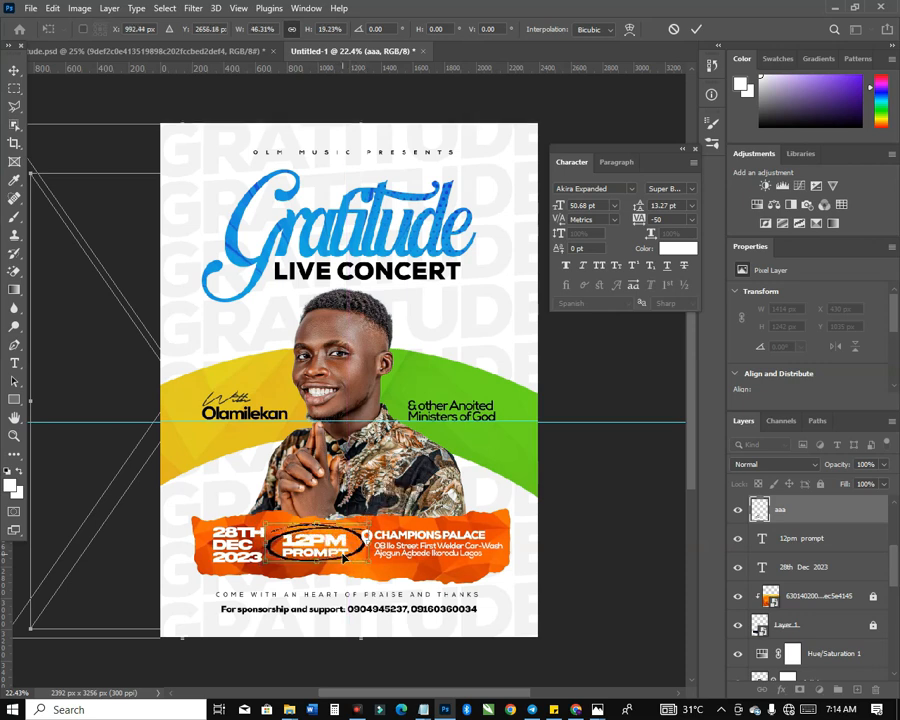
left_click_drag(316, 563, 313, 567)
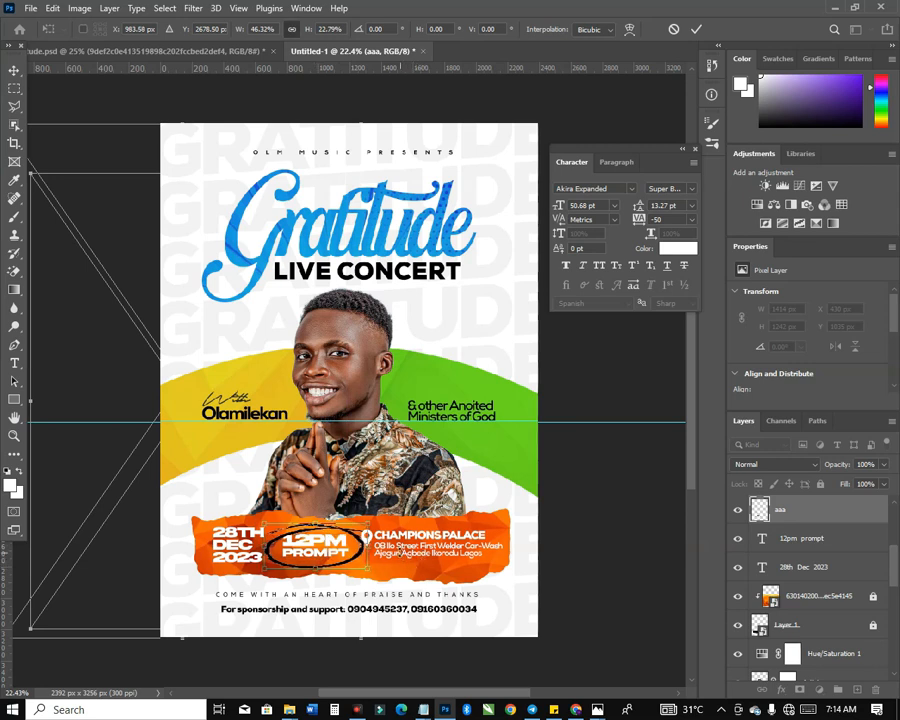
left_click_drag(370, 545, 361, 544)
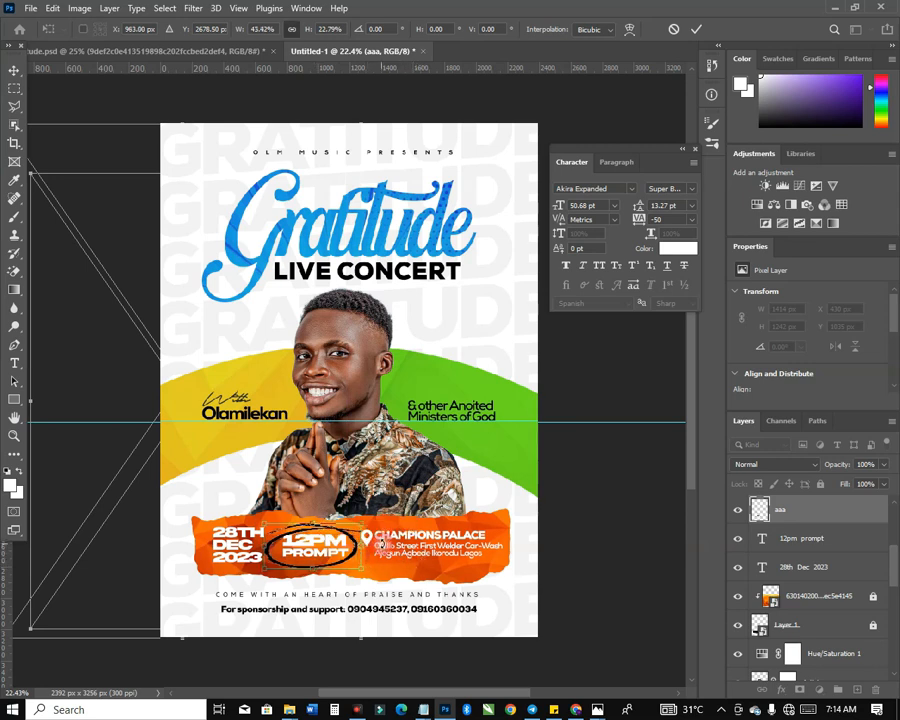
key("Right")
key("Up")
key("Up")
key("Up")
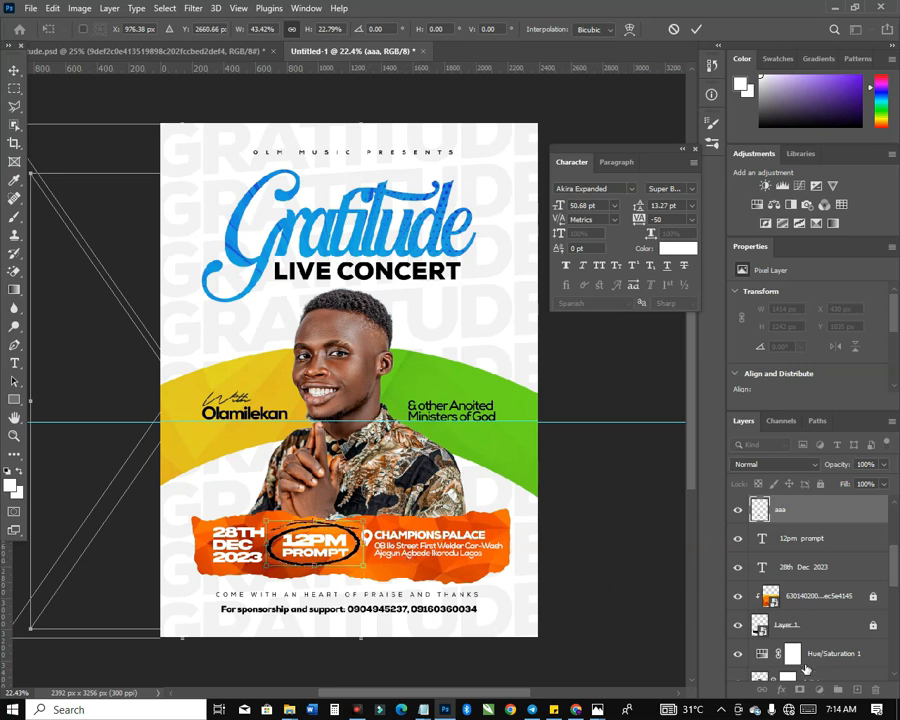
key("Return")
key("alt+Tab")
key("alt+Tab")
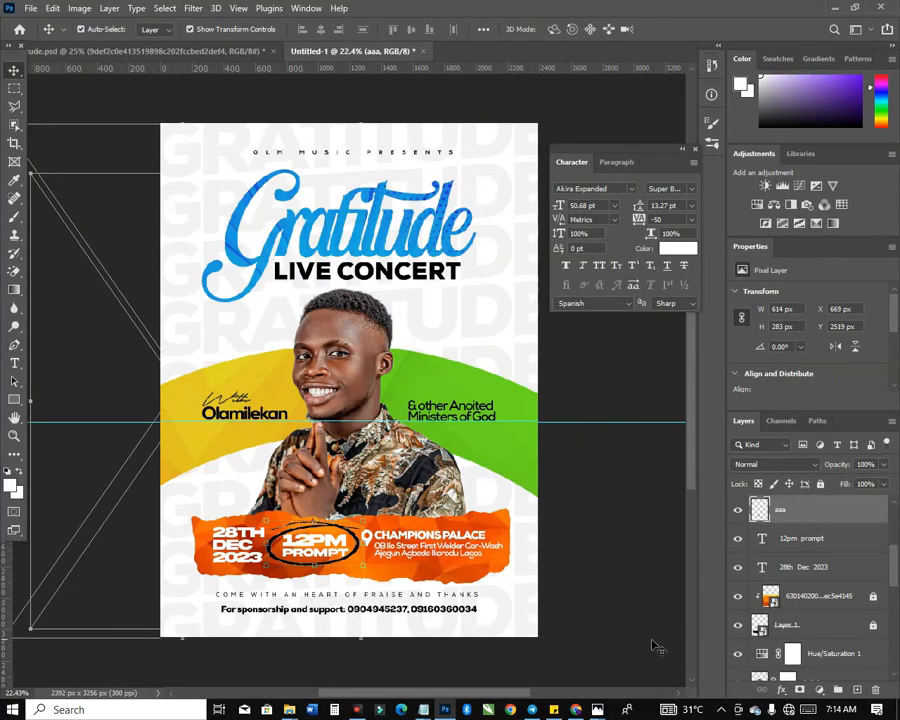
Apply a white Color Overlay at 100% opacity in Normal blend mode to the drawn circle layer.
left_click(782, 689)
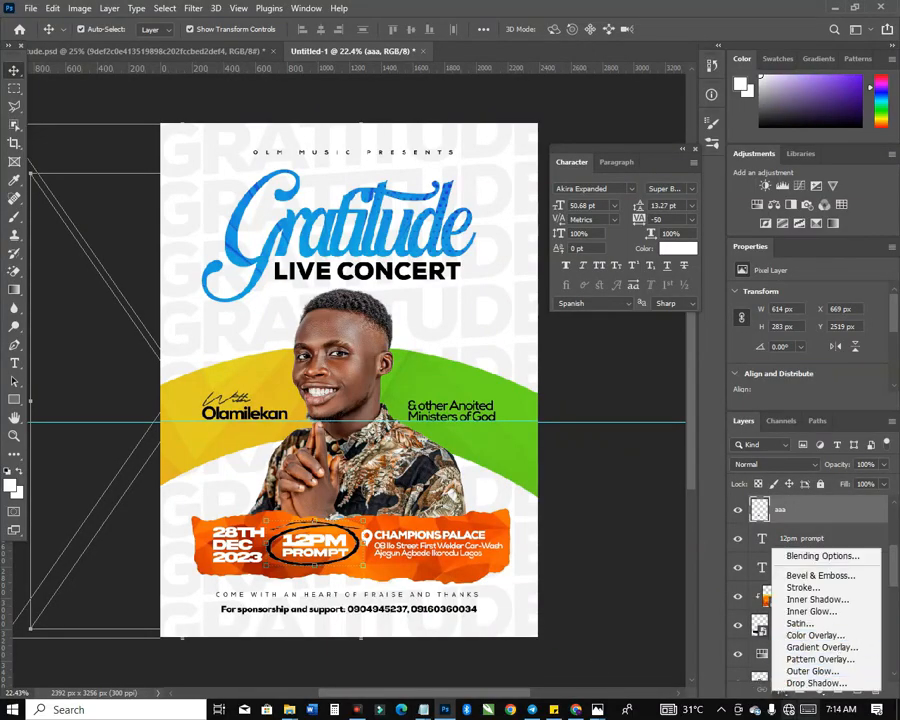
left_click(807, 640)
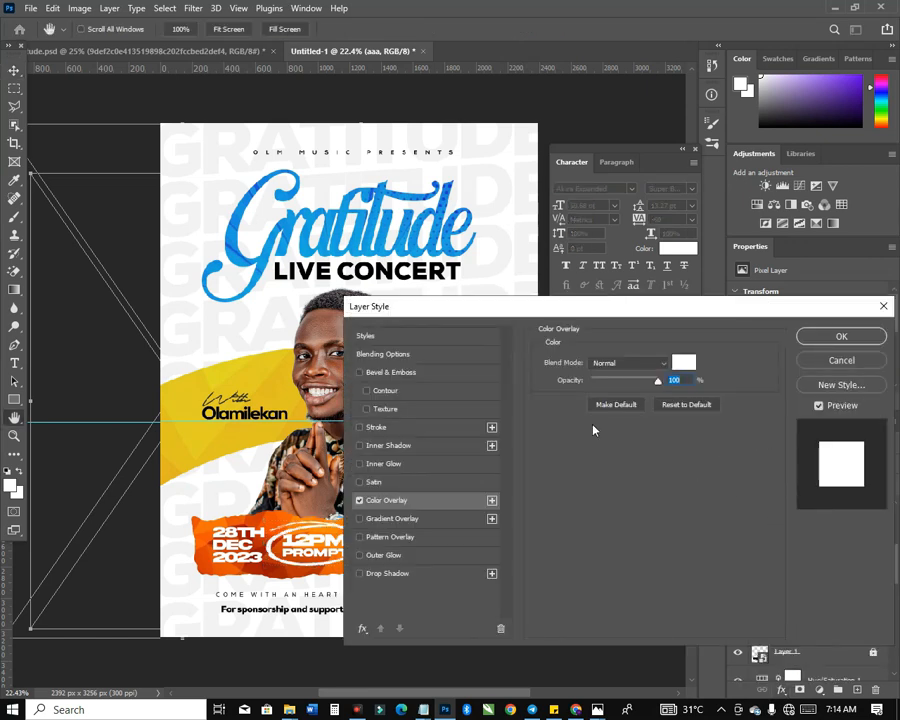
left_click(833, 338)
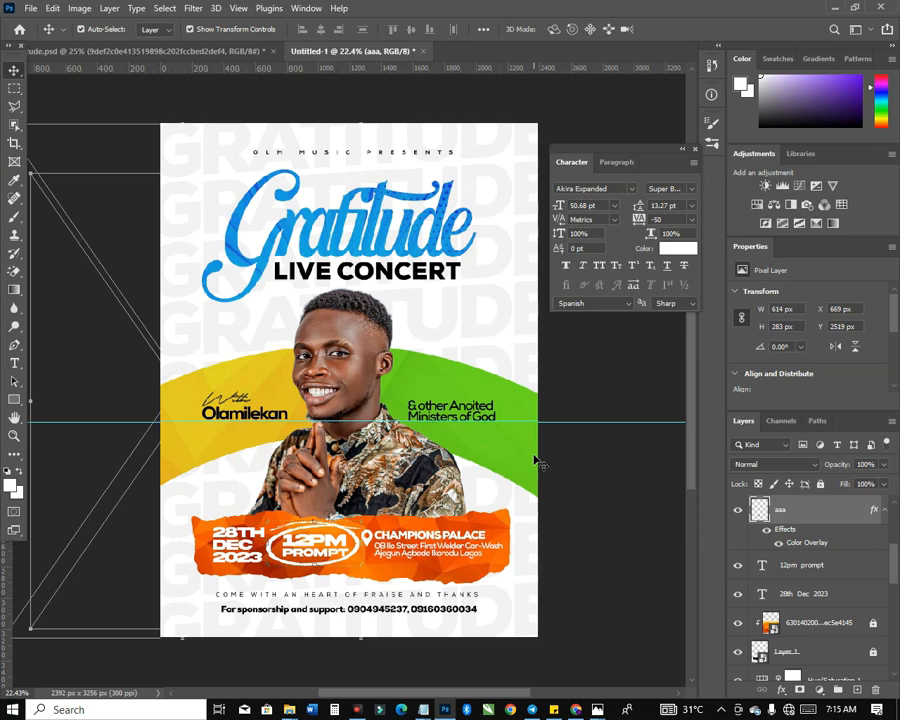
key("ctrl")
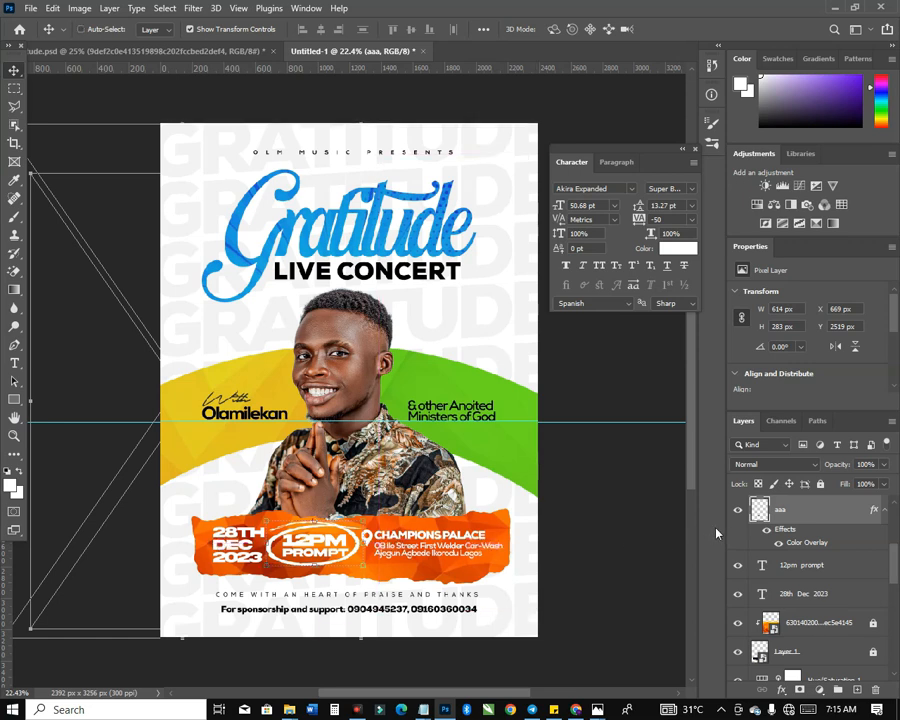